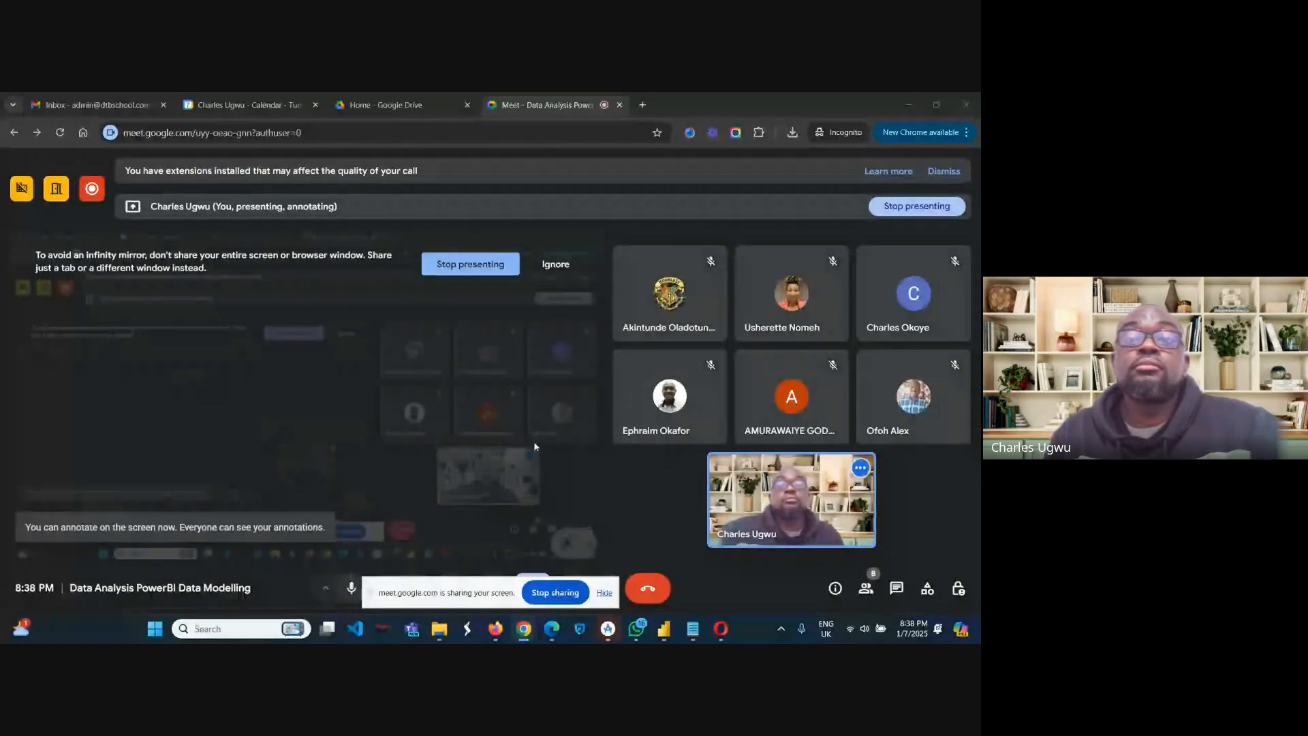
Dismiss the infinity-mirror warning in Google Meet and switch to the Data Modelling Lecture Note document.
click(556, 267)
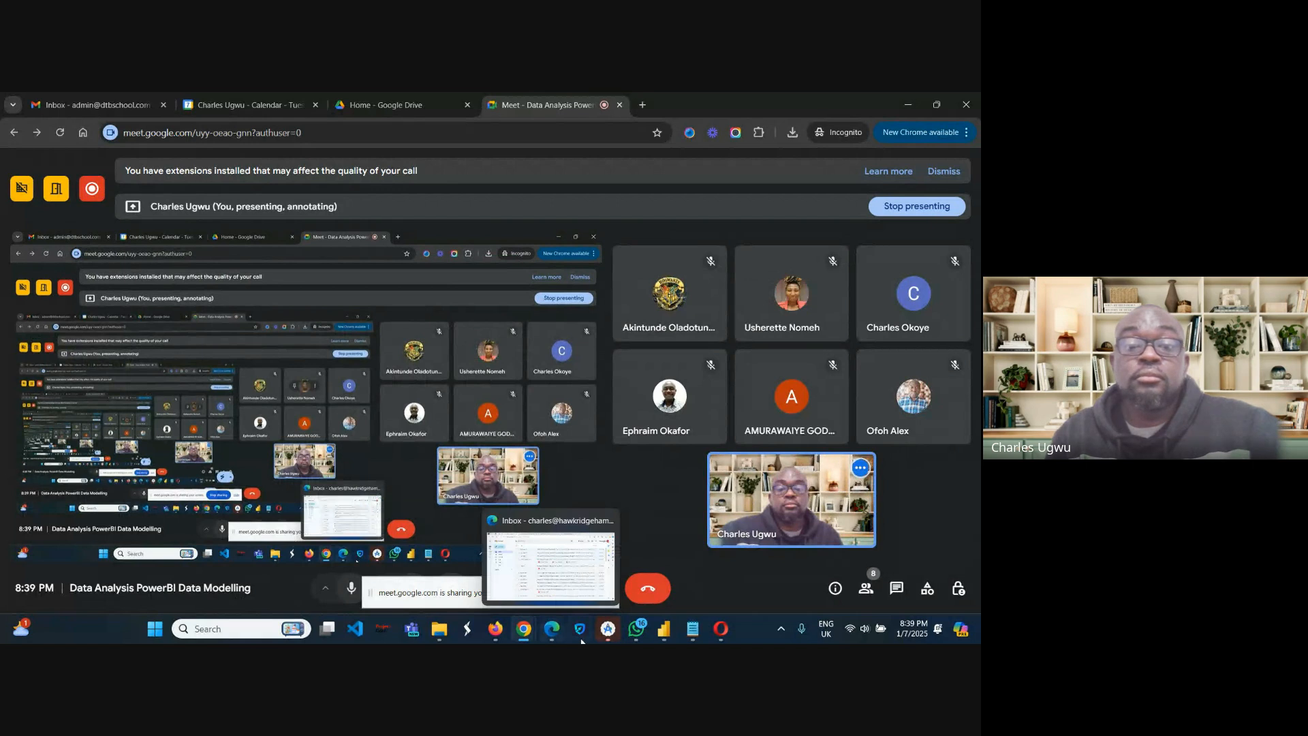
mouse_move(523, 628)
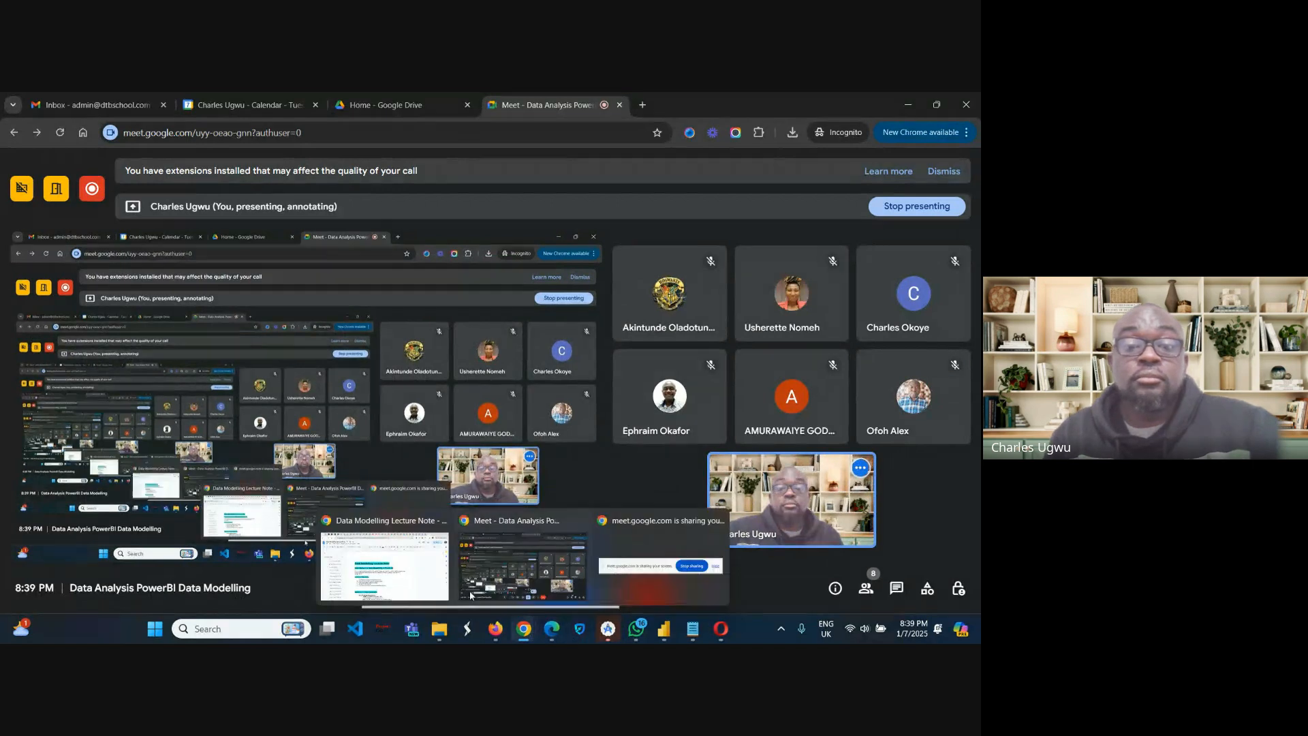
click(414, 577)
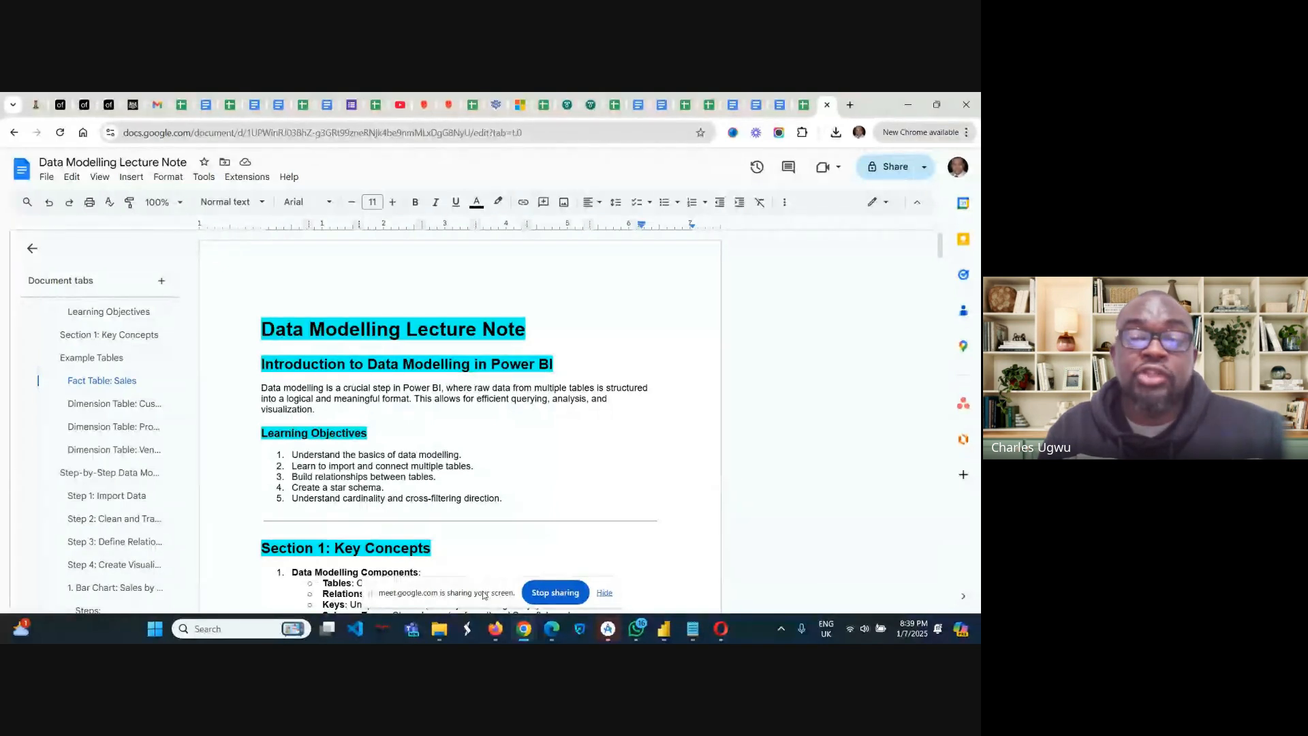
Move the floating screen-sharing notice away from the lecture note's text to the blank area beside the document's menus.
drag(483, 594, 484, 409)
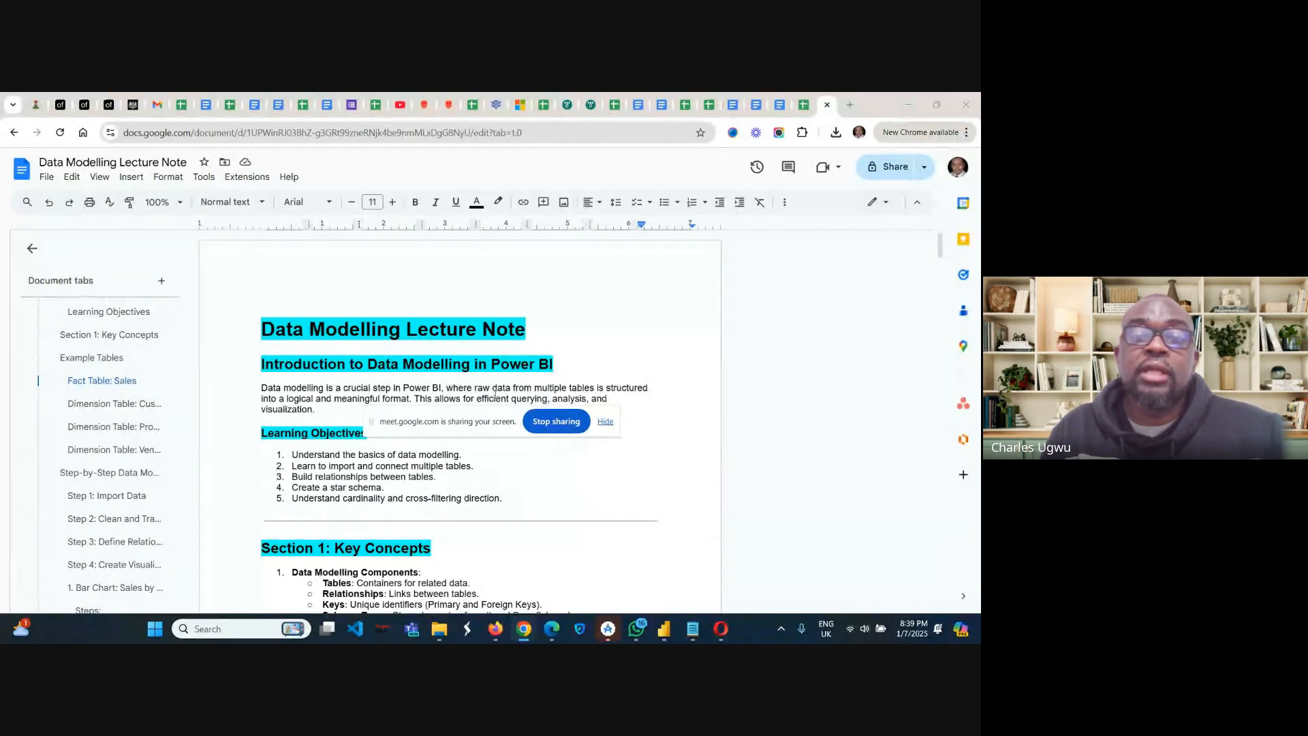
drag(480, 425, 487, 161)
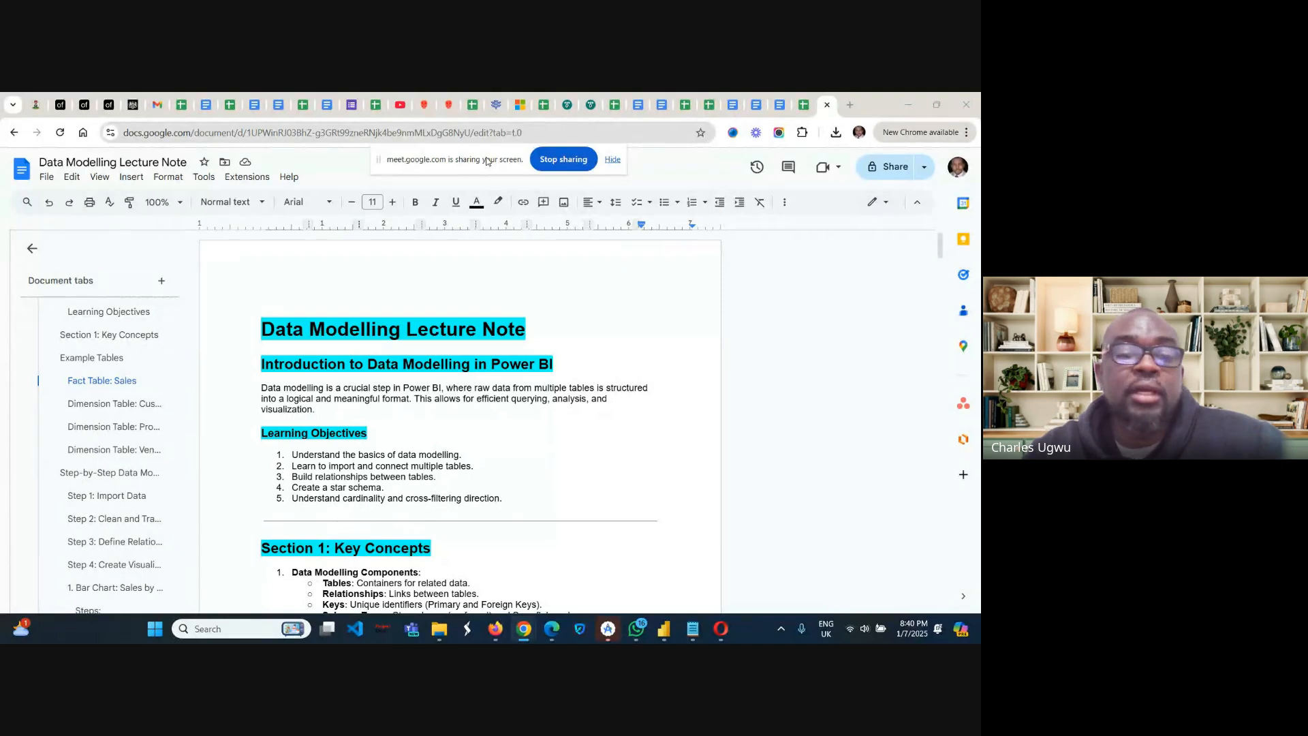
key(alt+Tab)
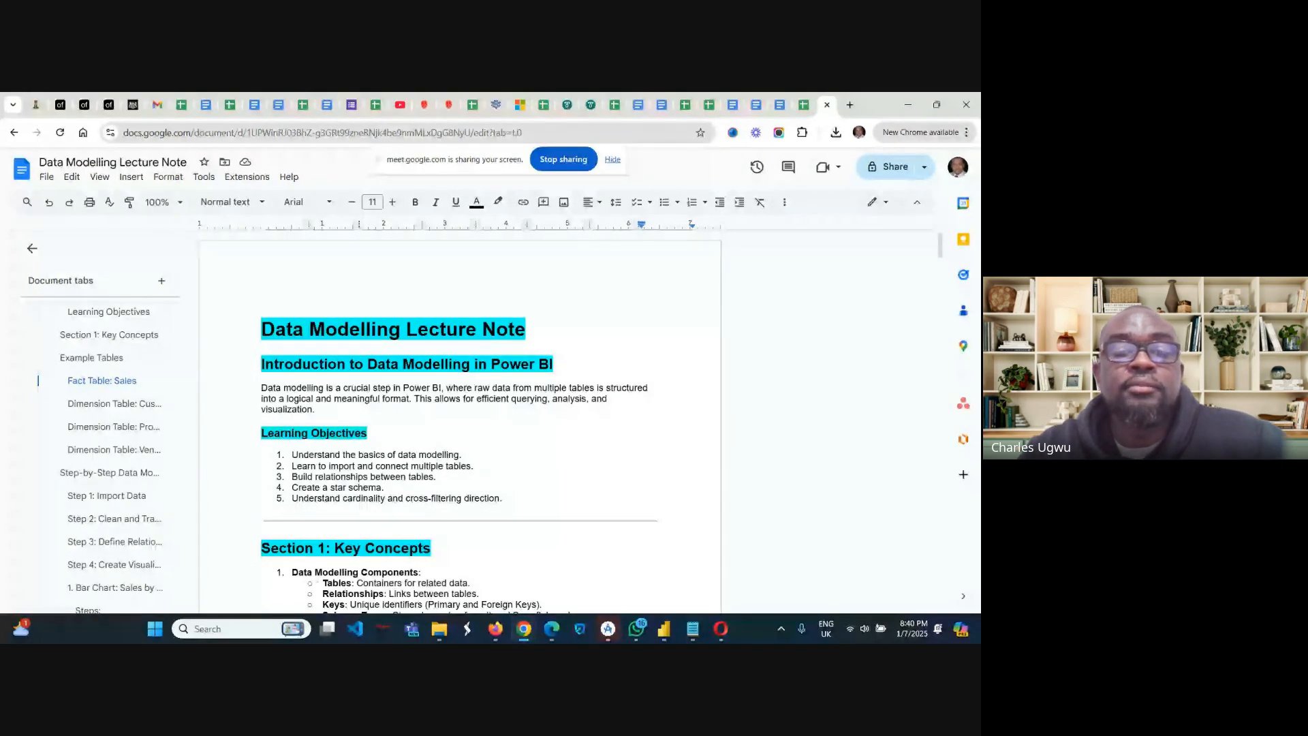
Review the lecture note's learning objectives, key concepts and the example Sales fact table.
scroll(460, 422, down, 3)
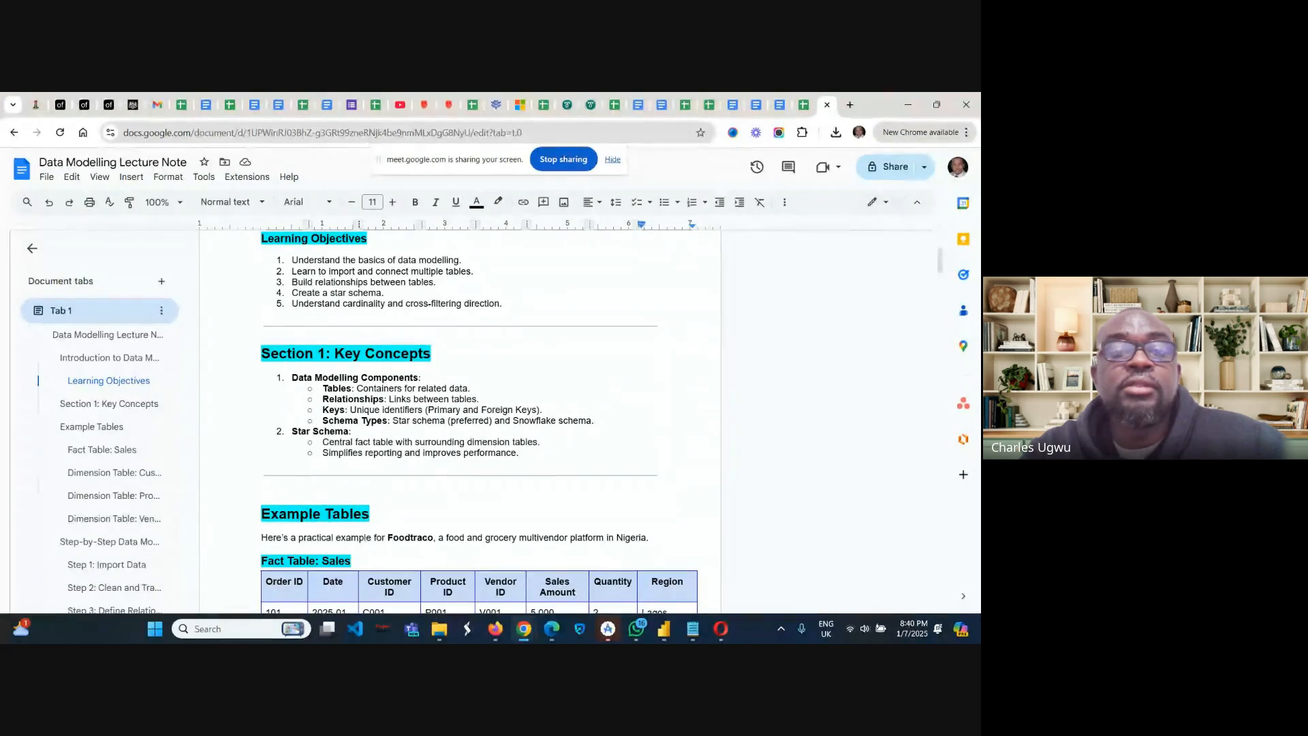
scroll(460, 423, down, 1)
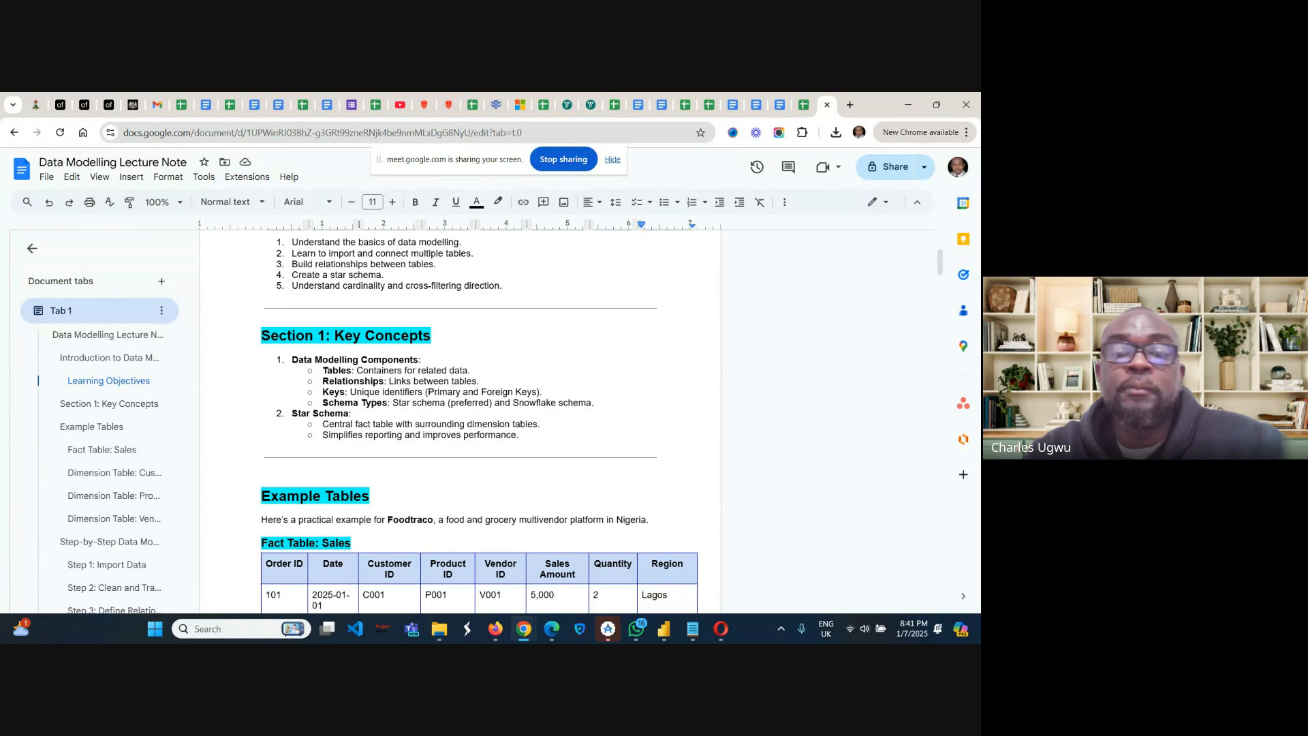
scroll(460, 422, down, 2)
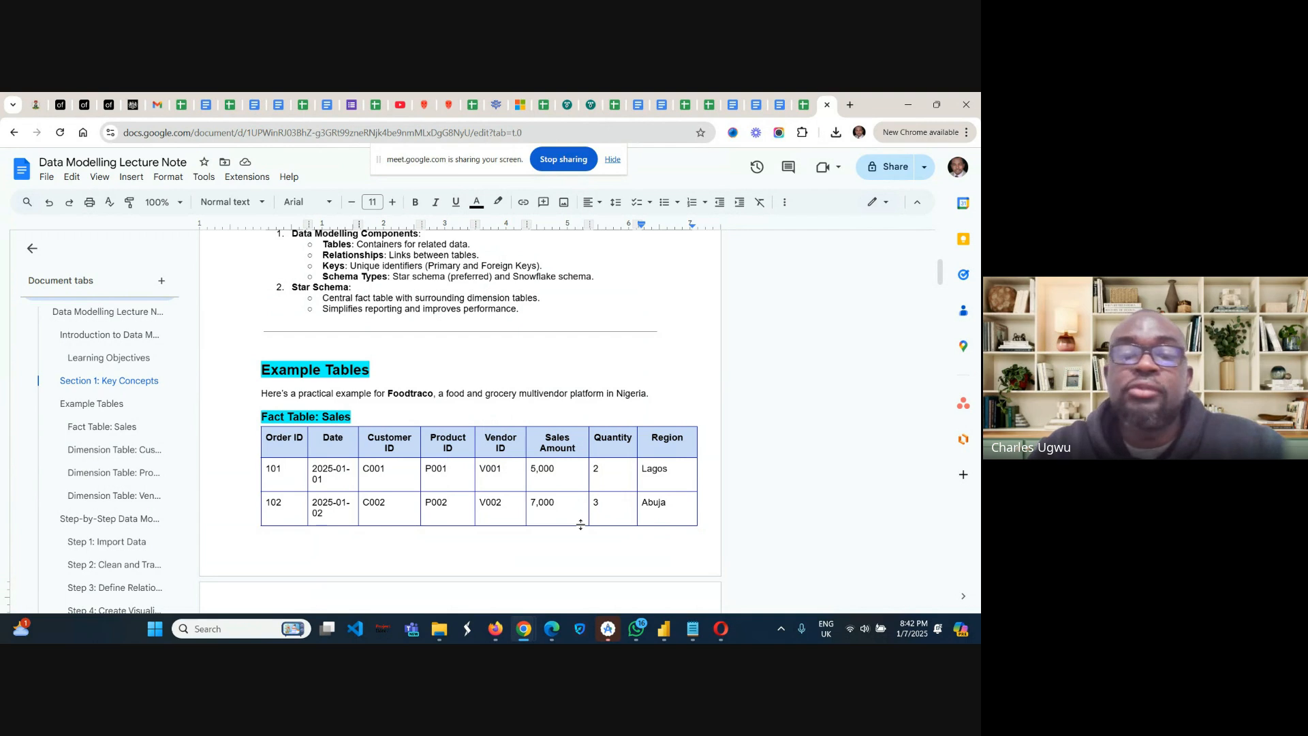
scroll(581, 523, down, 3)
scroll(580, 523, down, 2)
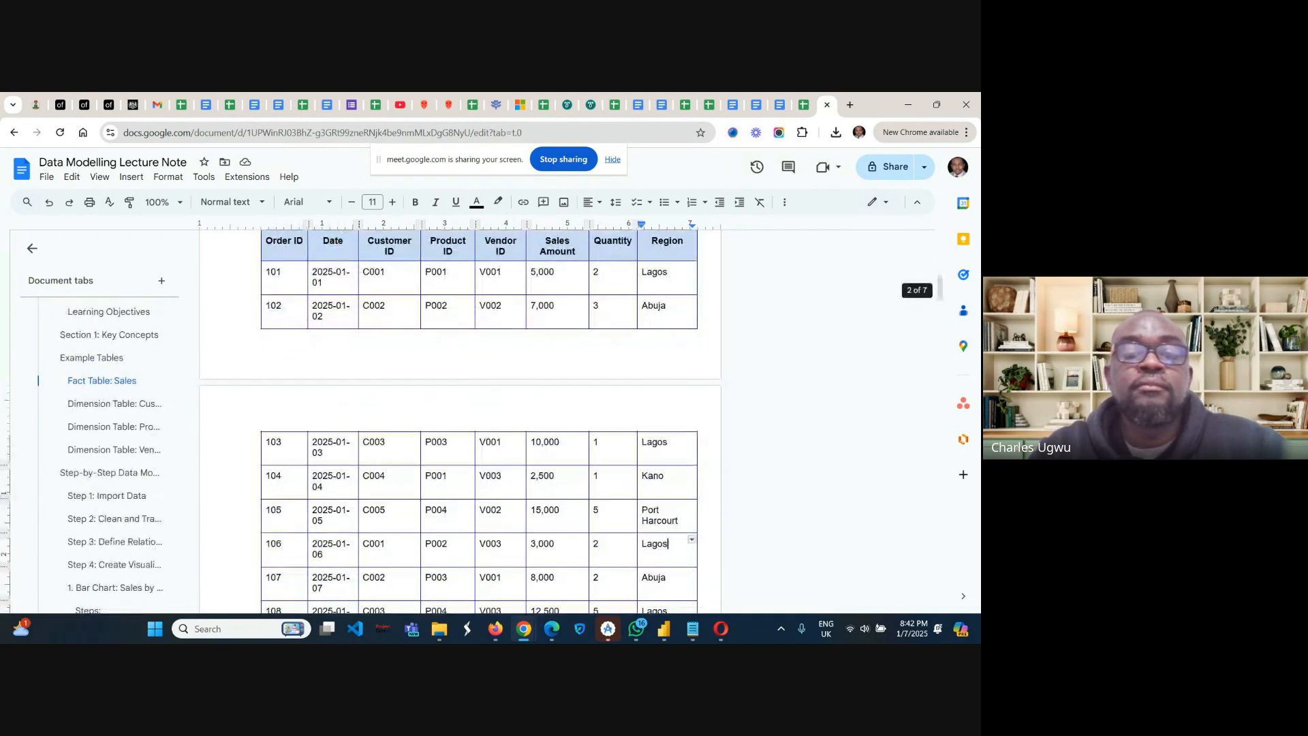
scroll(669, 334, down, 5)
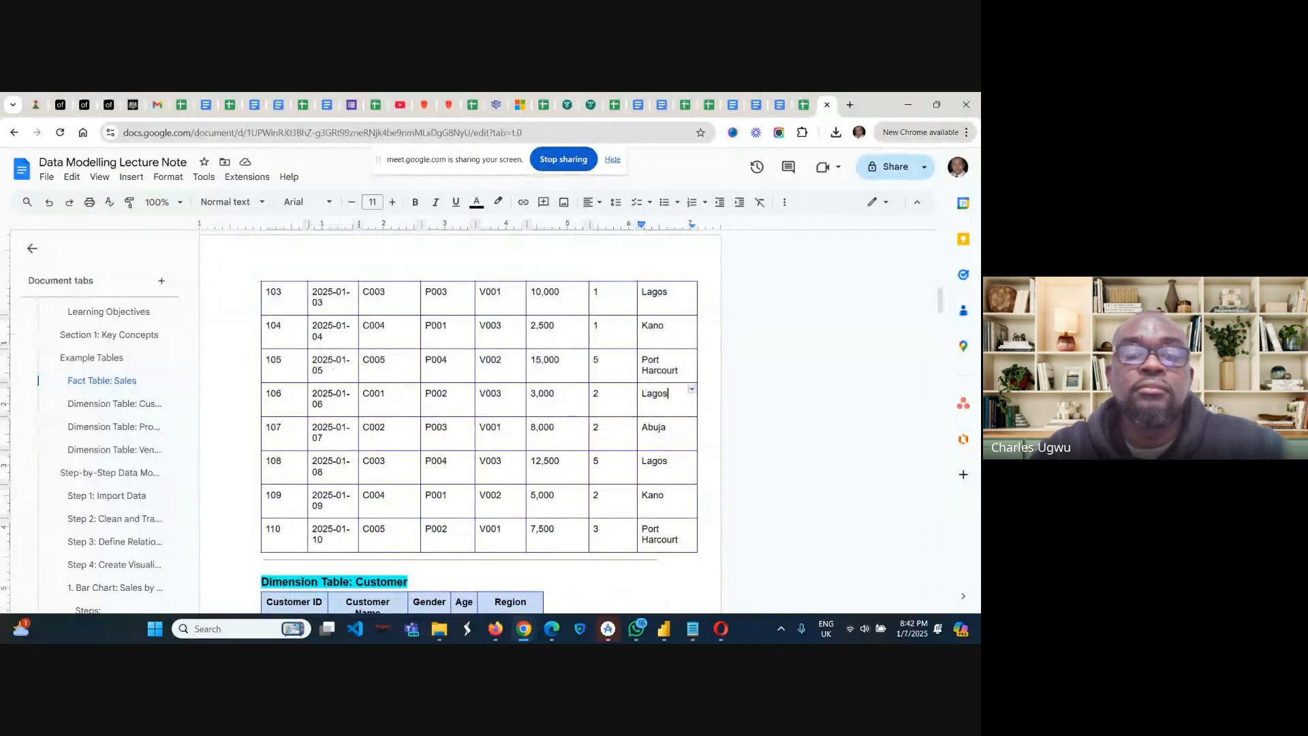
scroll(668, 335, down, 2)
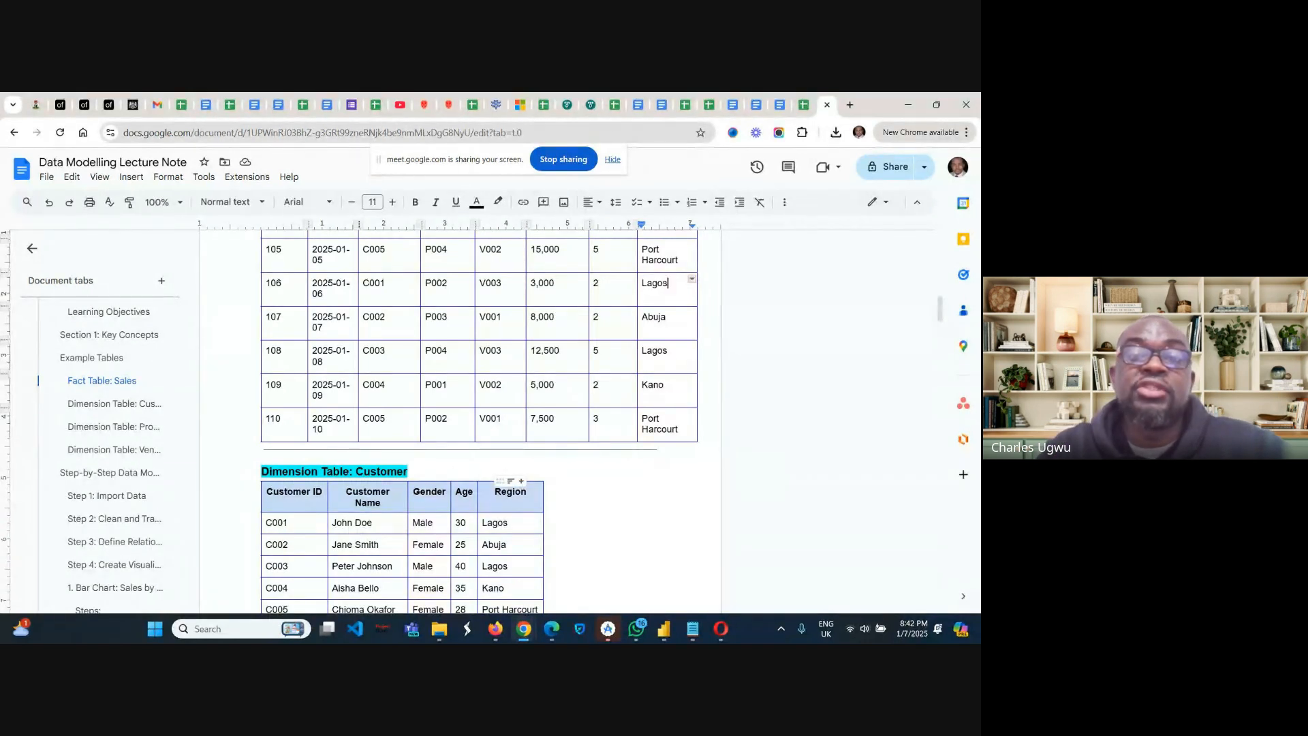
scroll(521, 482, up, 2)
scroll(459, 421, up, 1)
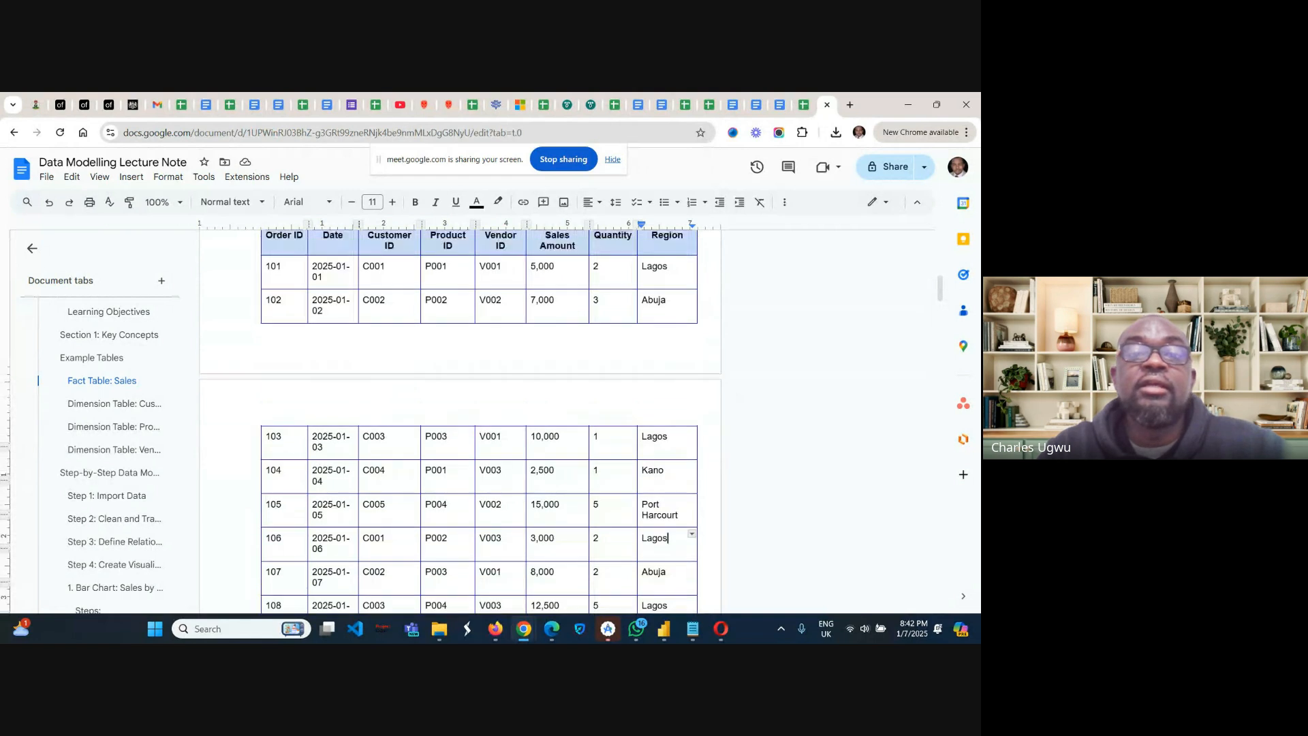
scroll(479, 408, up, 2)
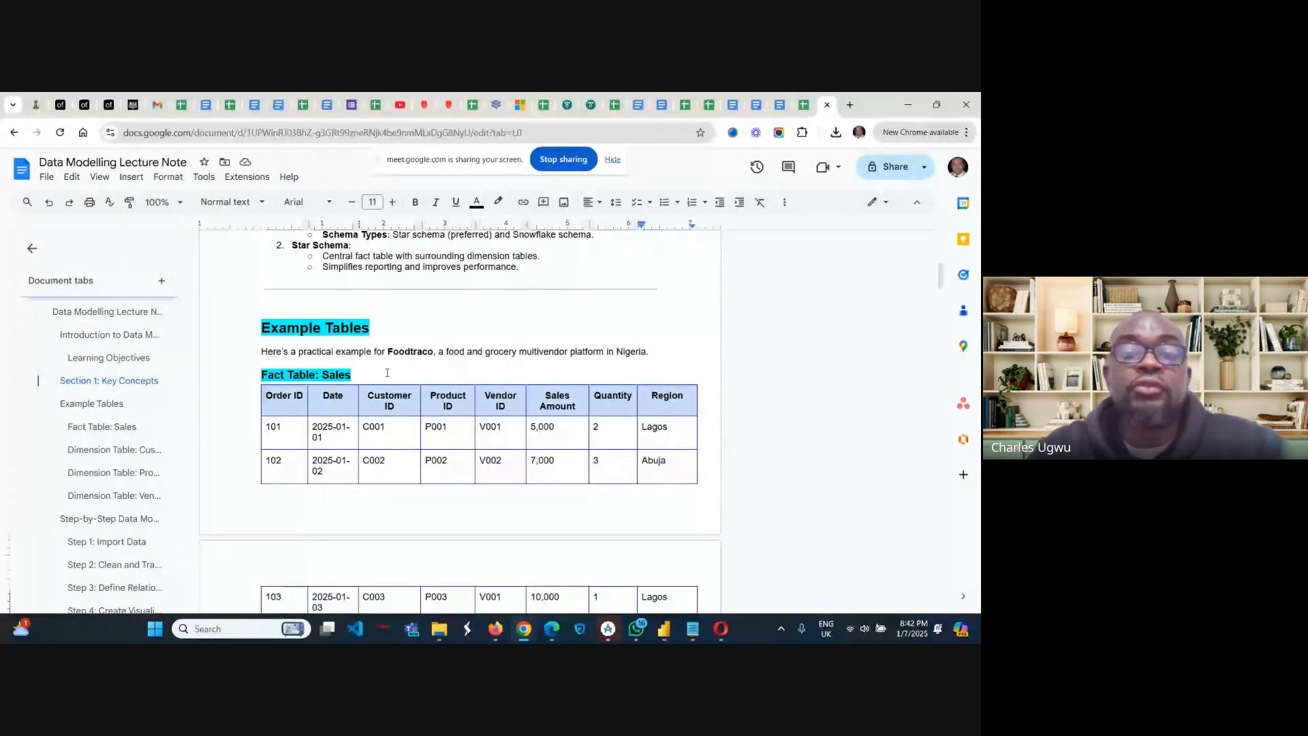
scroll(460, 422, down, 3)
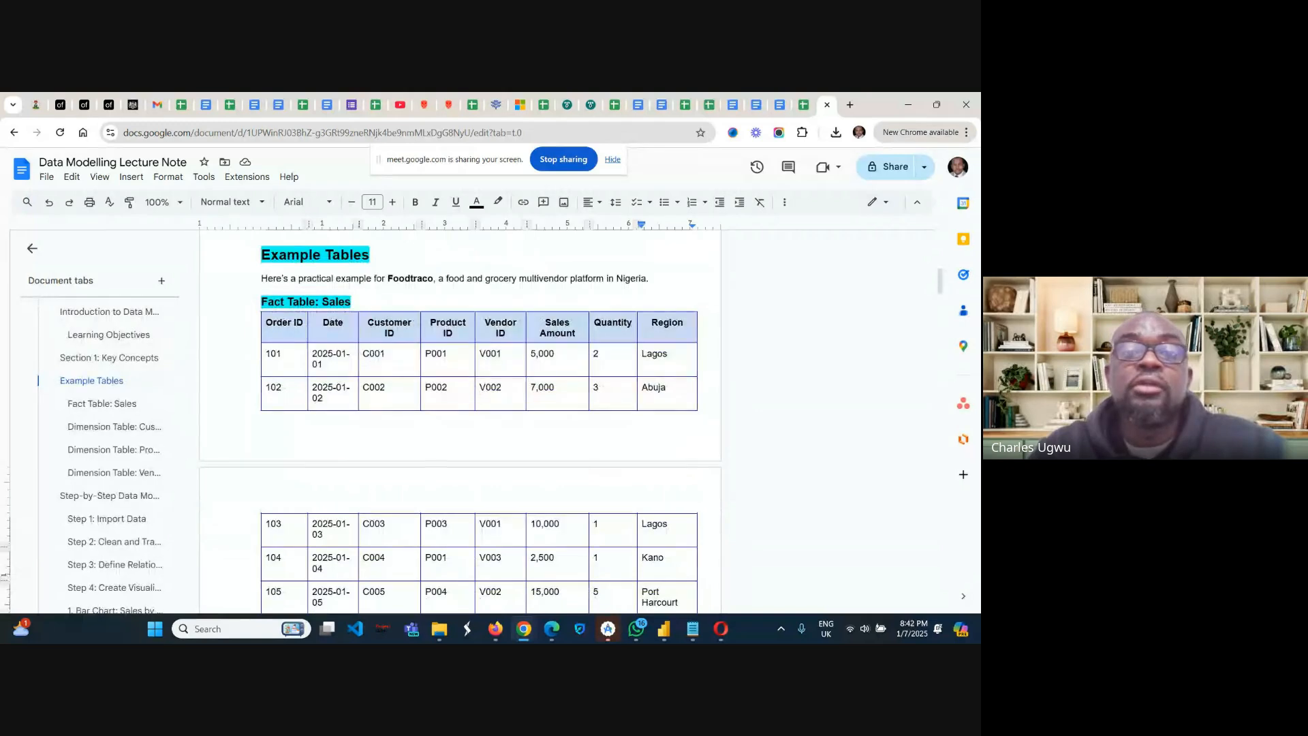
scroll(460, 422, down, 3)
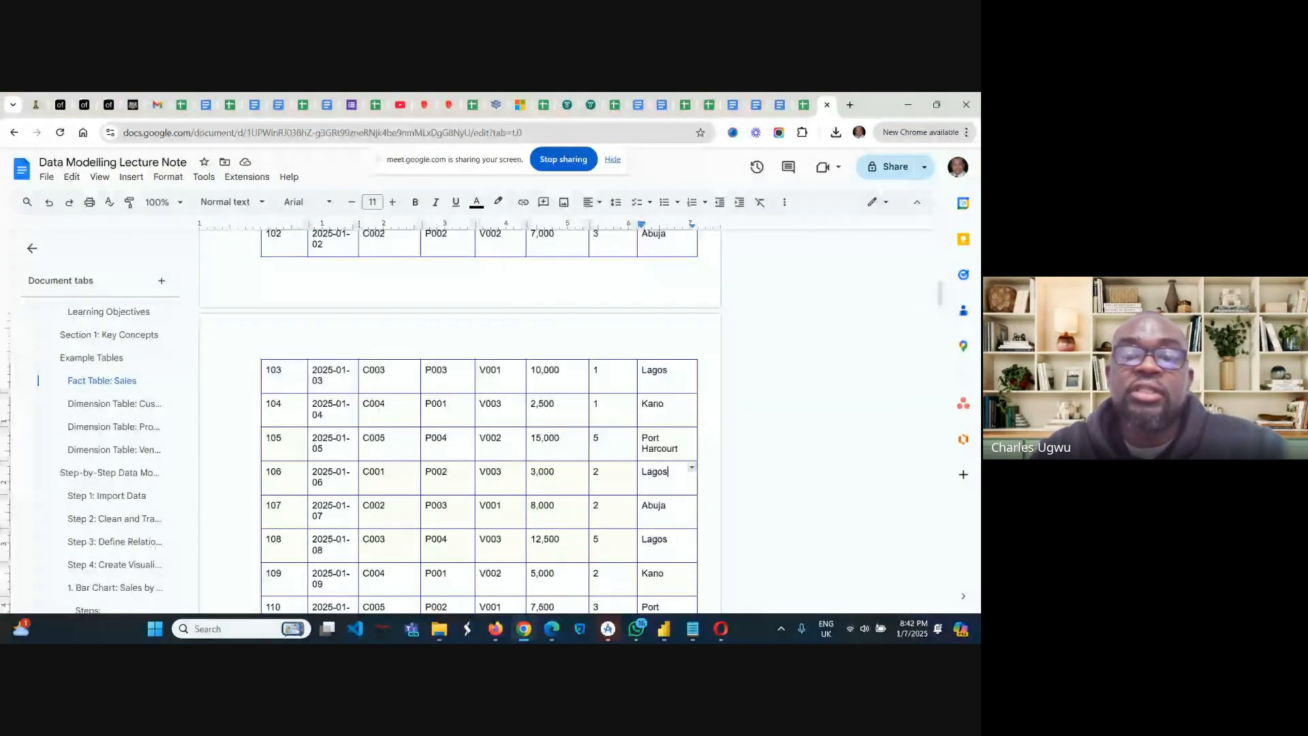
scroll(459, 422, down, 3)
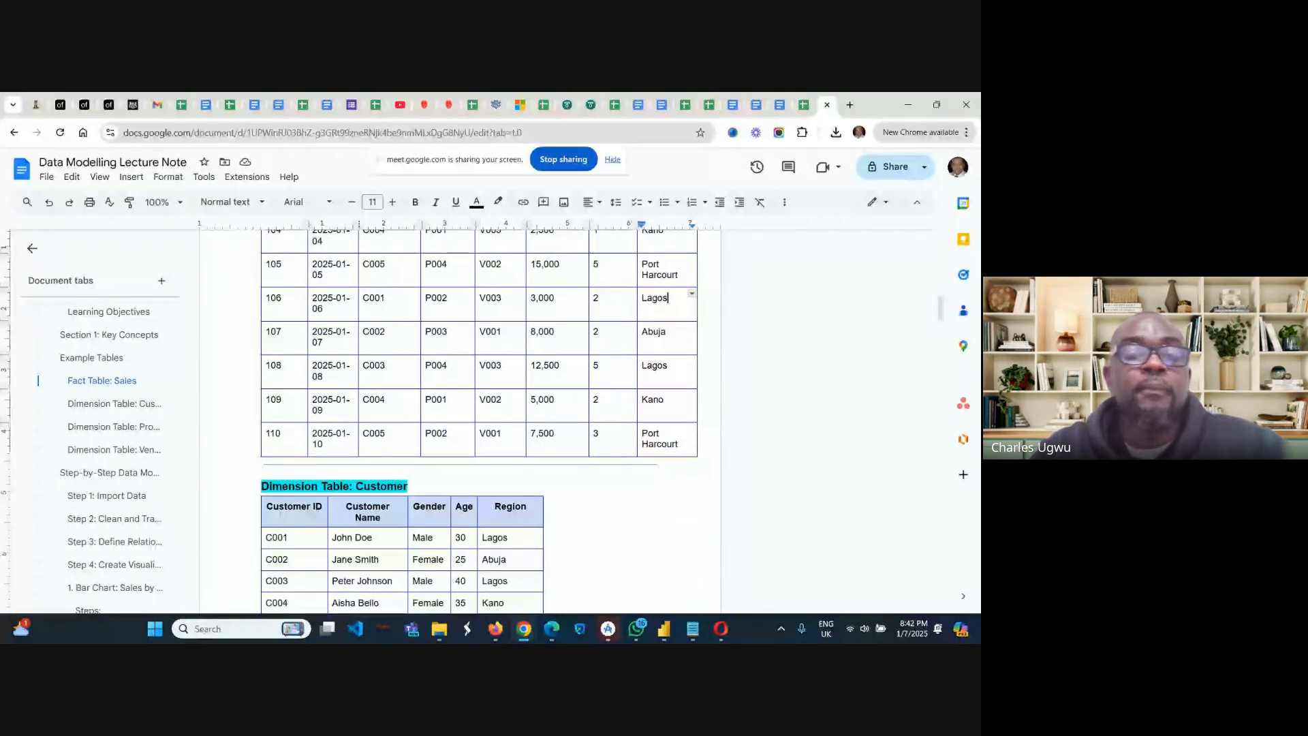
Examine the columns and records of the Customer, Product and Vendor dimension tables in the lecture note.
scroll(363, 378, down, 2)
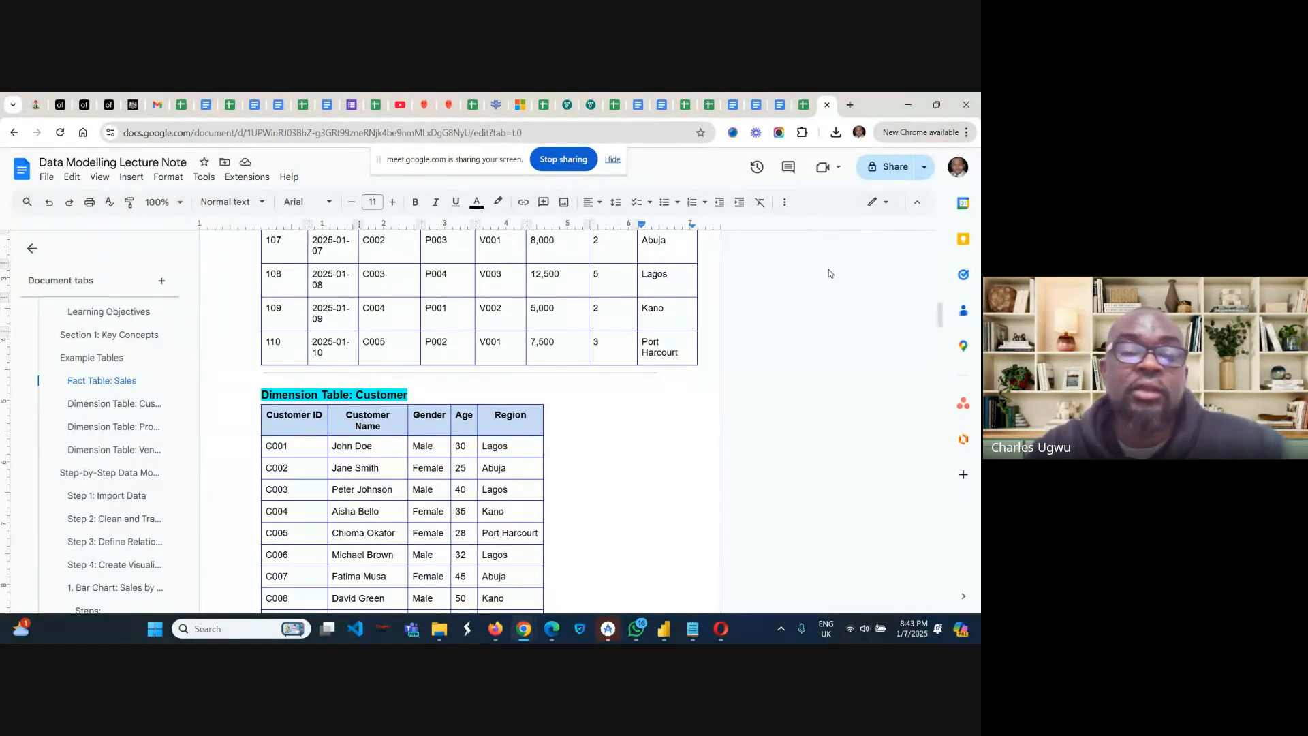
scroll(828, 273, down, 1)
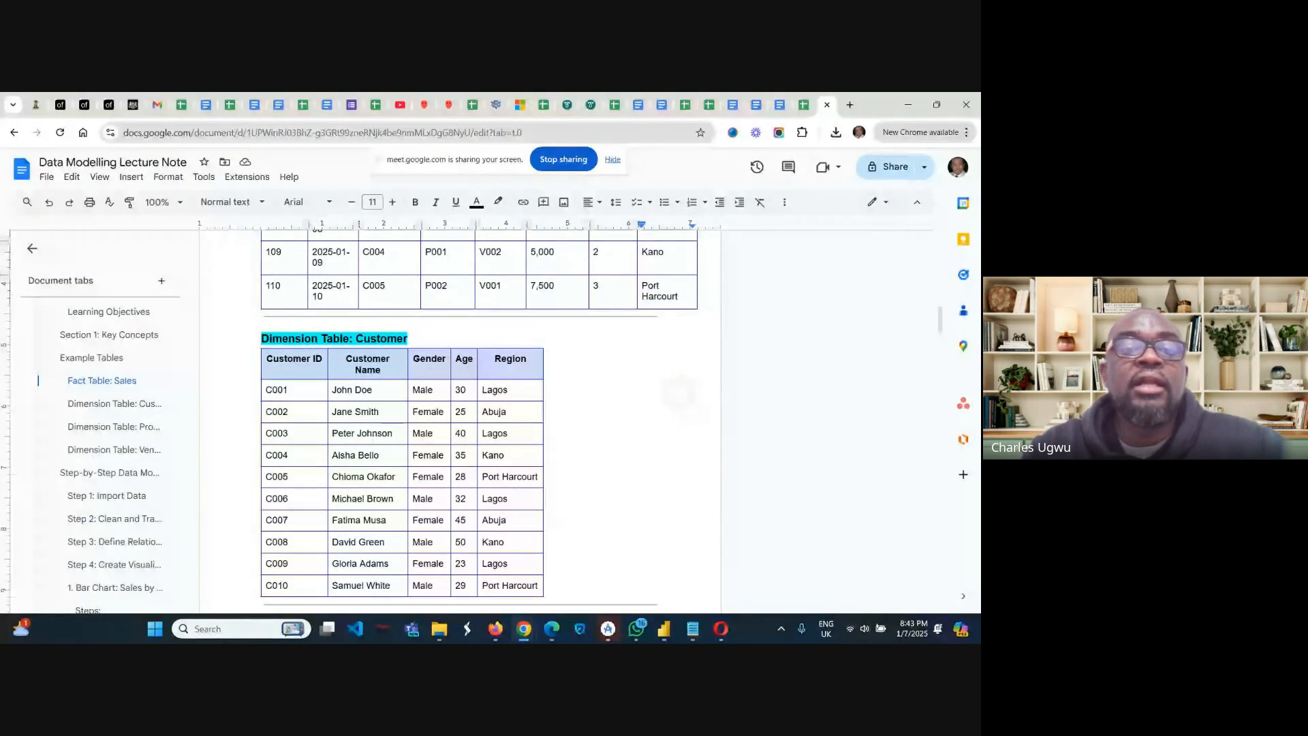
scroll(476, 418, down, 2)
scroll(460, 419, down, 1)
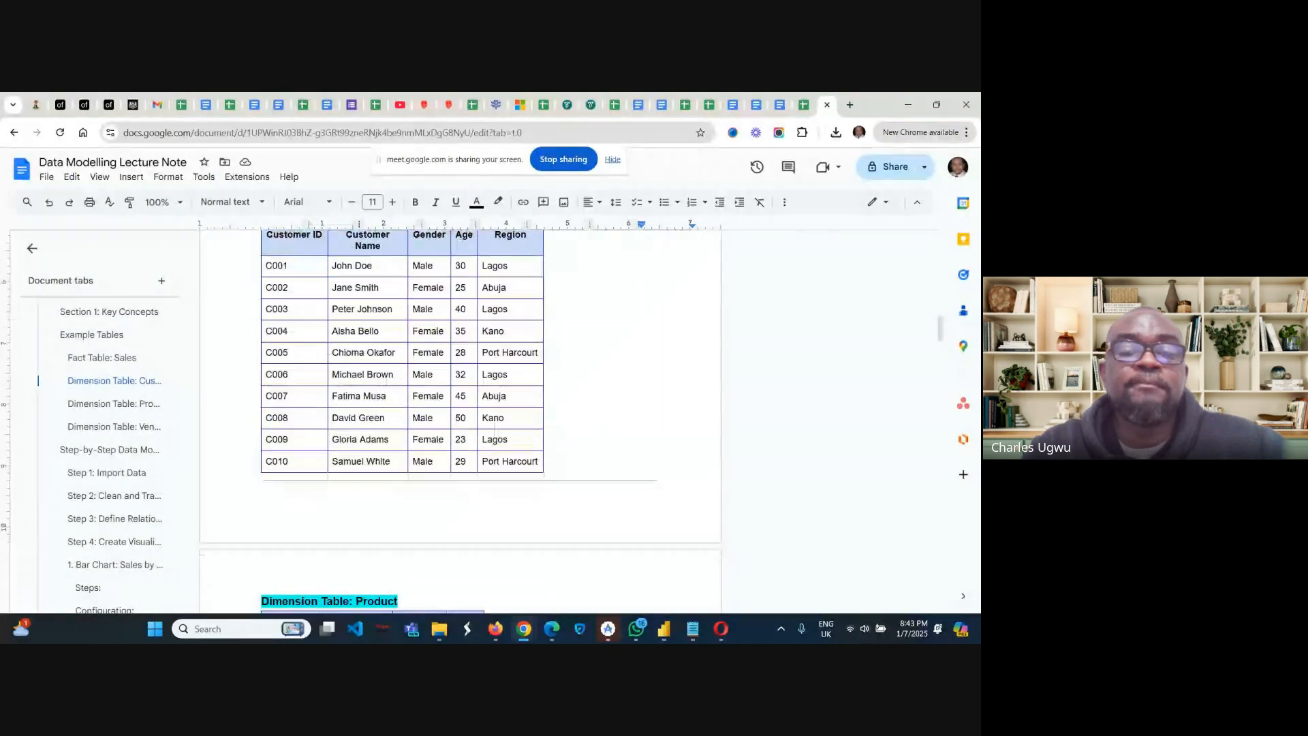
scroll(460, 419, down, 3)
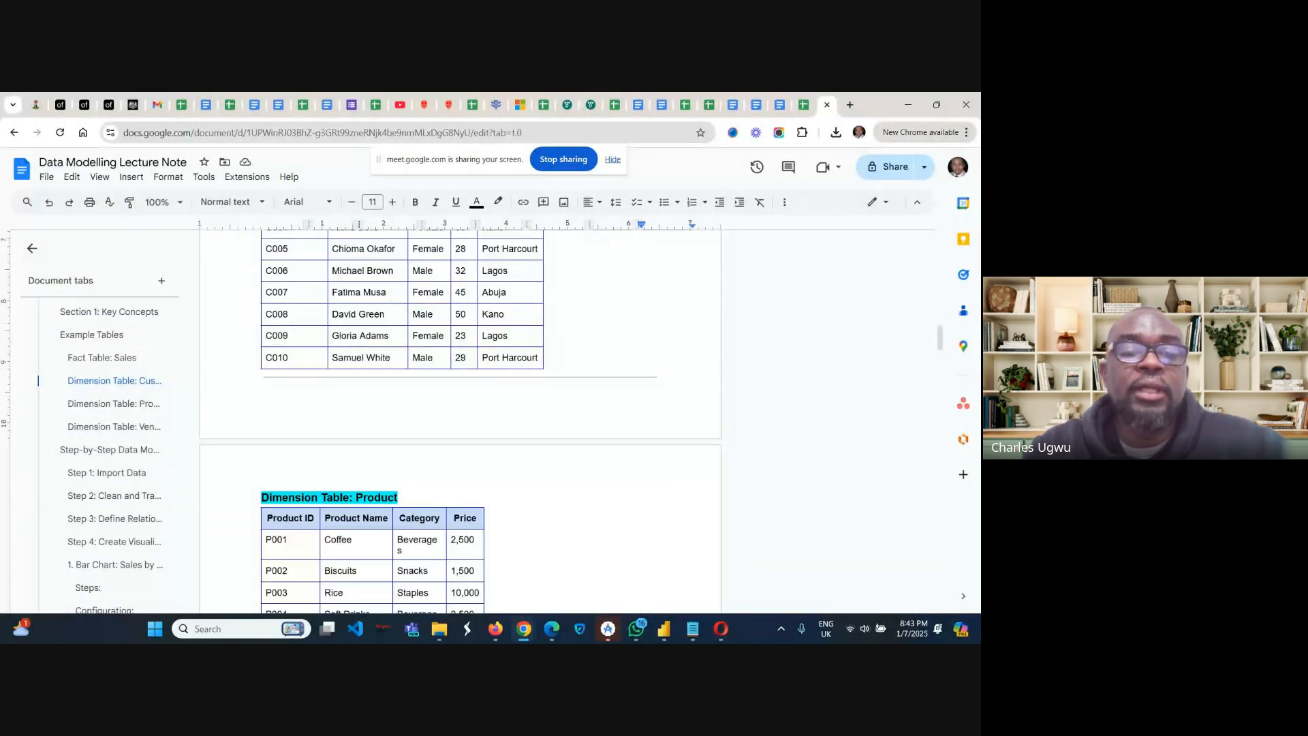
scroll(459, 419, down, 1)
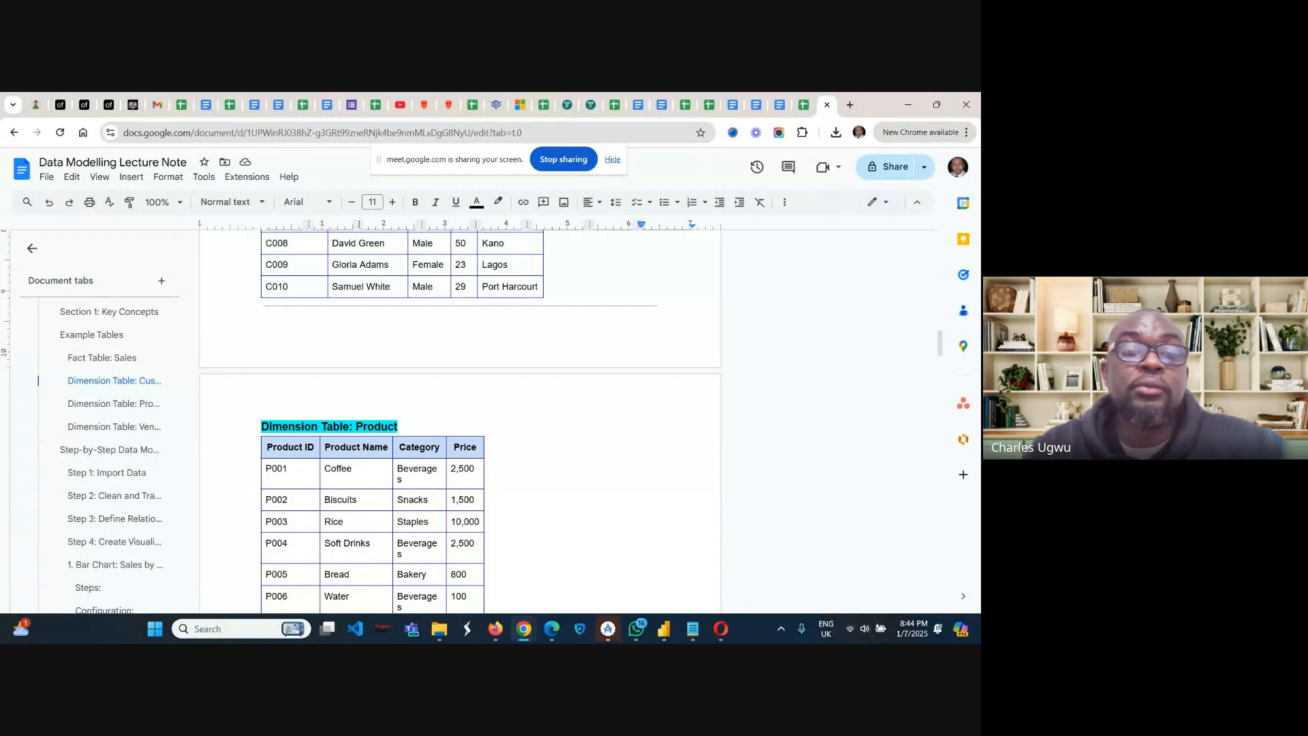
scroll(460, 419, down, 1)
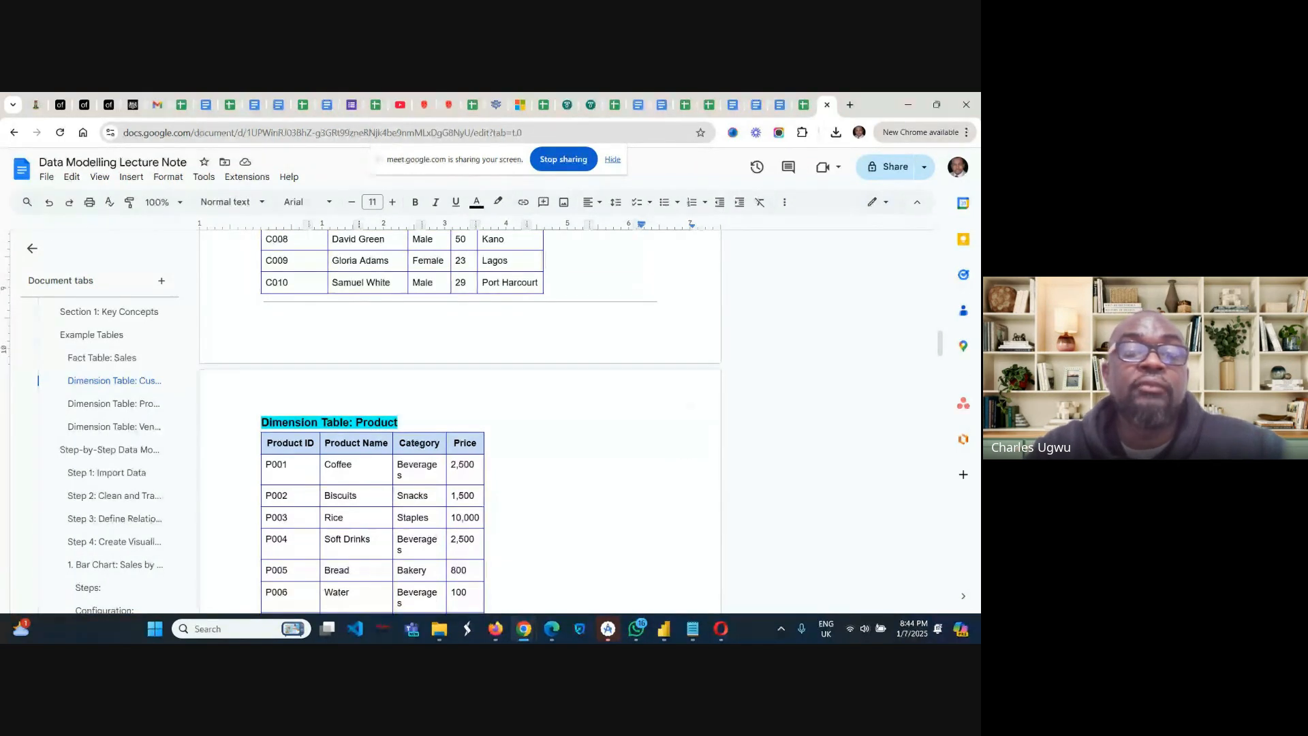
scroll(460, 419, down, 1)
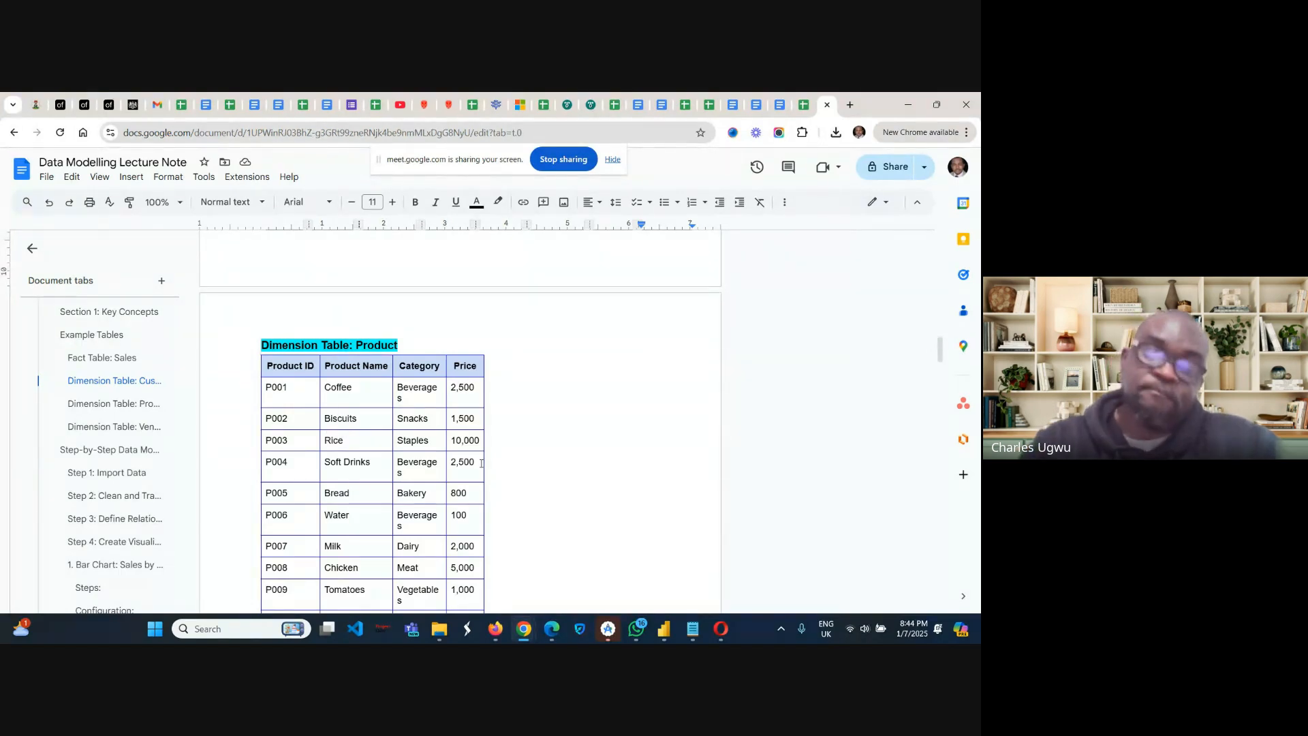
scroll(481, 463, down, 2)
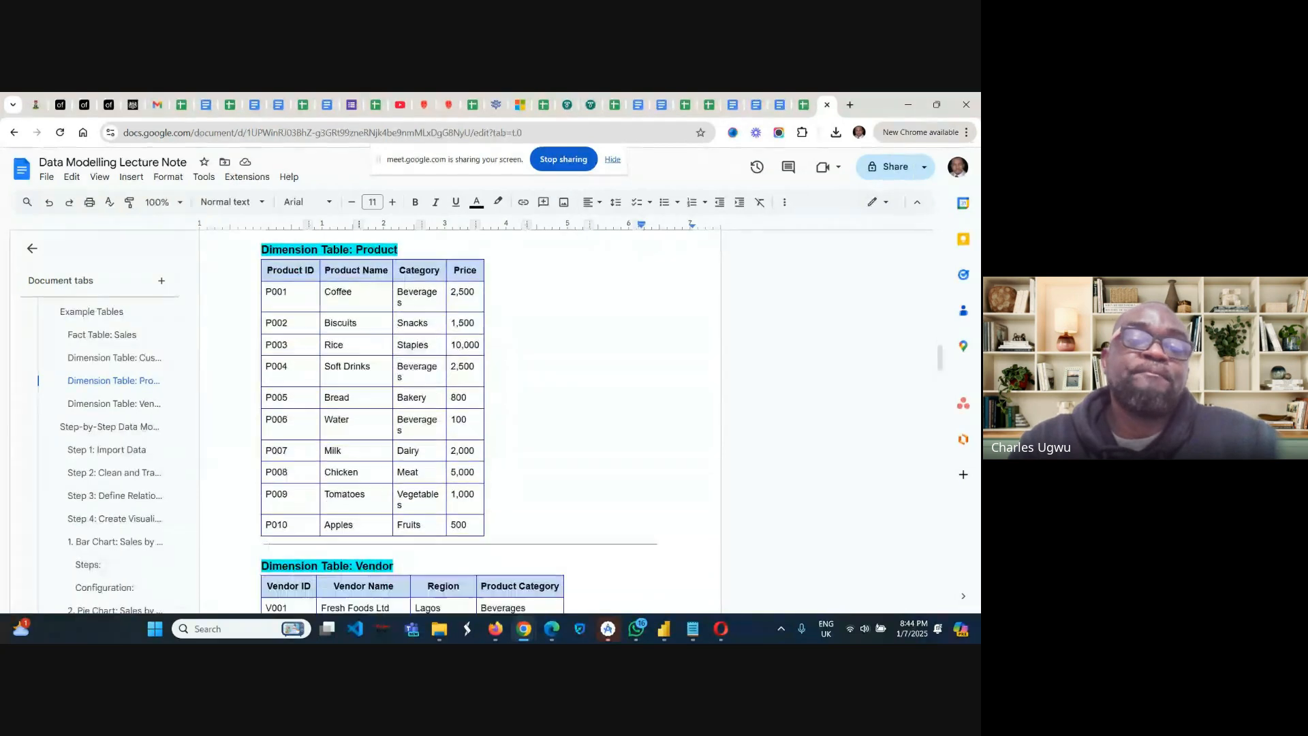
scroll(481, 463, down, 2)
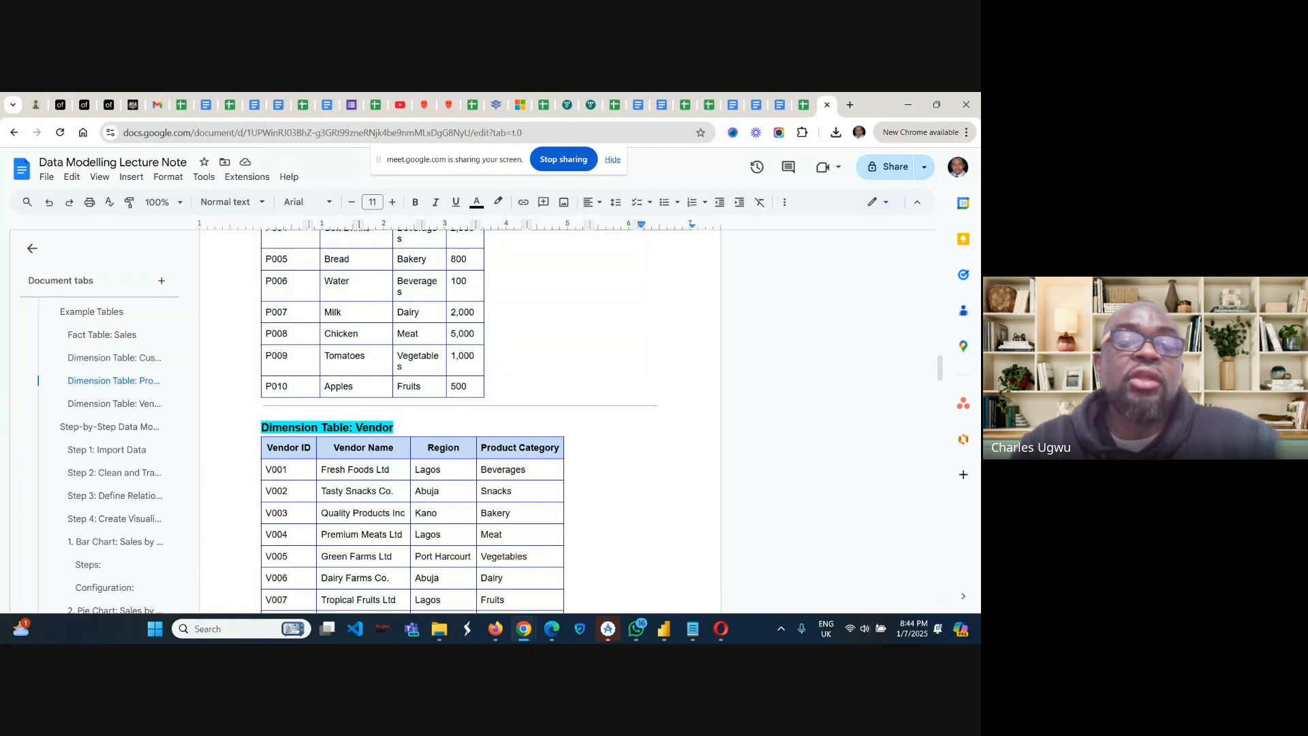
scroll(481, 464, down, 2)
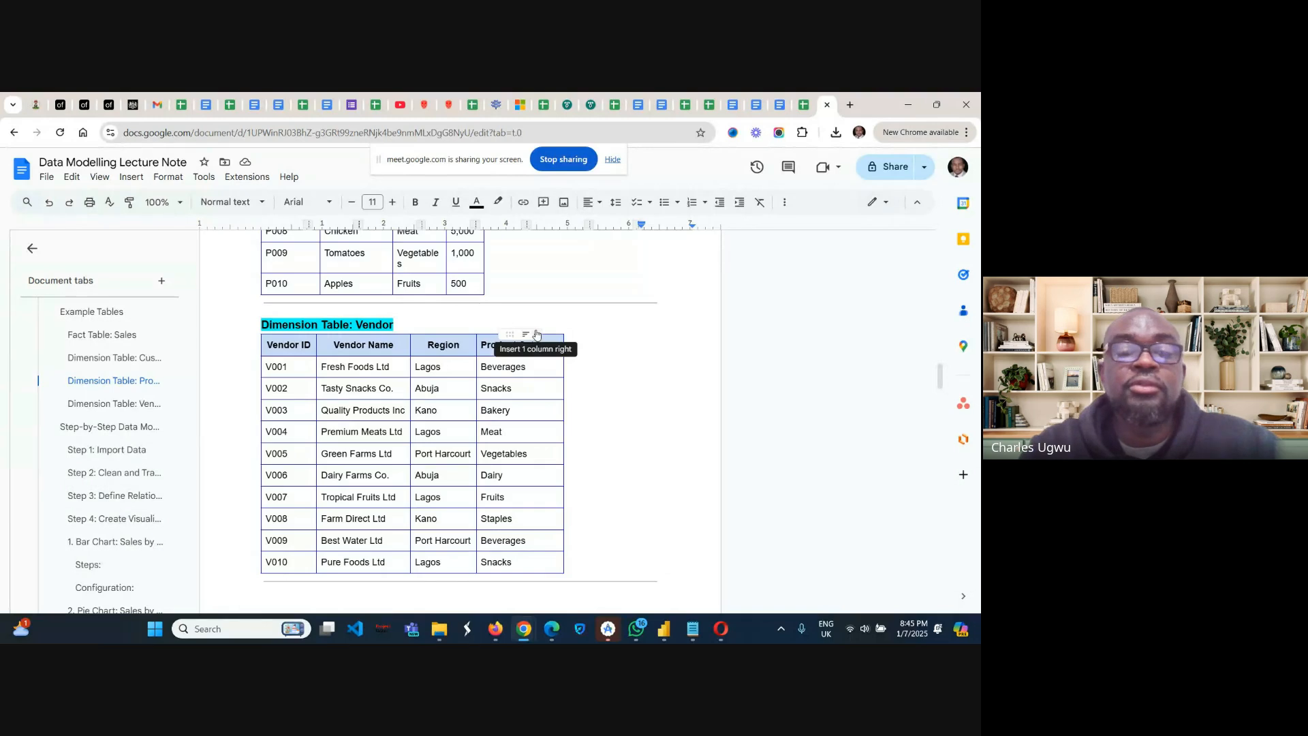
Read the Import Data and the Clean and Transform Data instructions in the step-by-step data modeling process.
scroll(536, 334, down, 3)
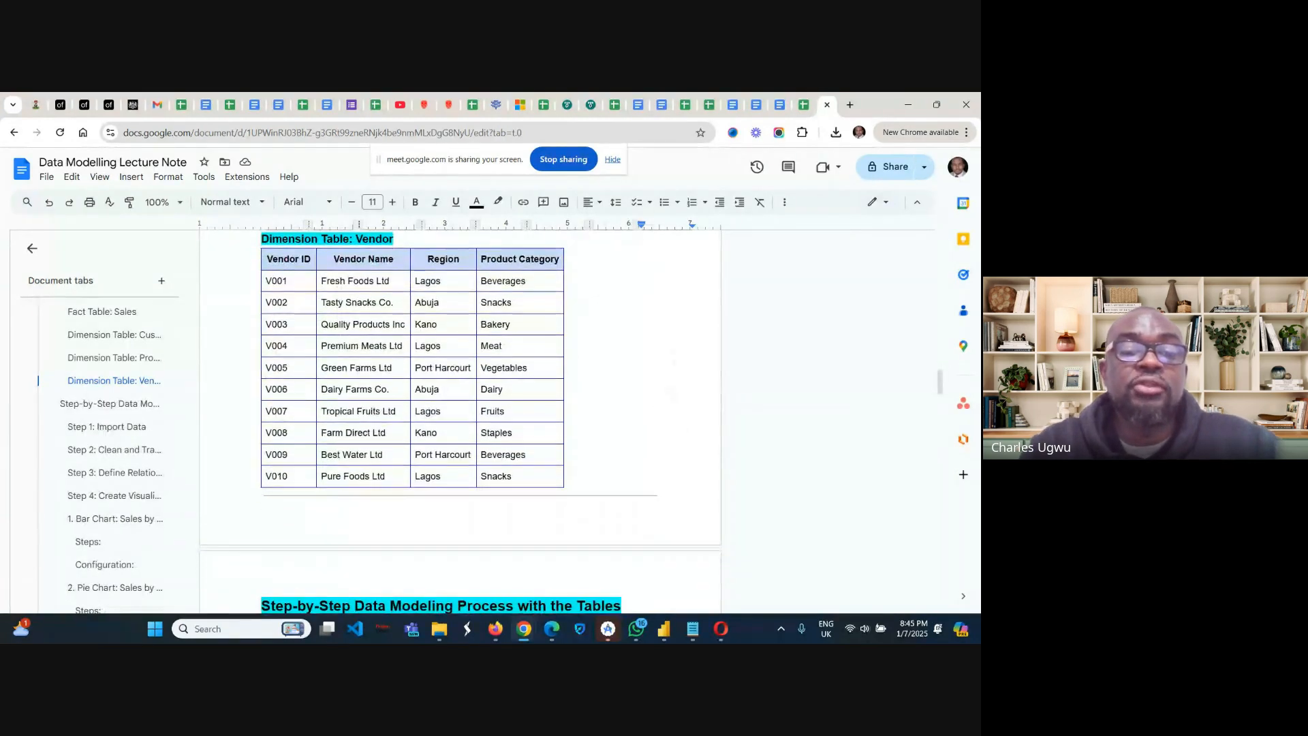
scroll(460, 420, down, 1)
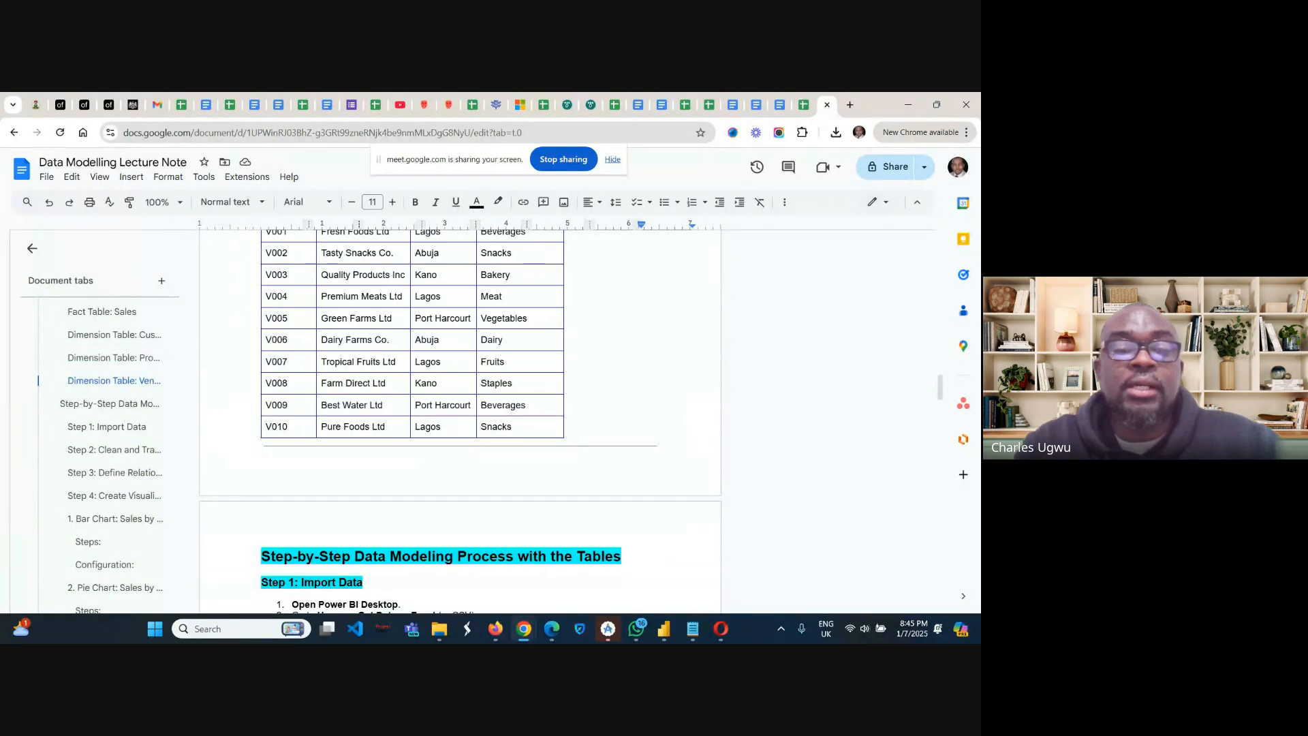
scroll(460, 421, down, 2)
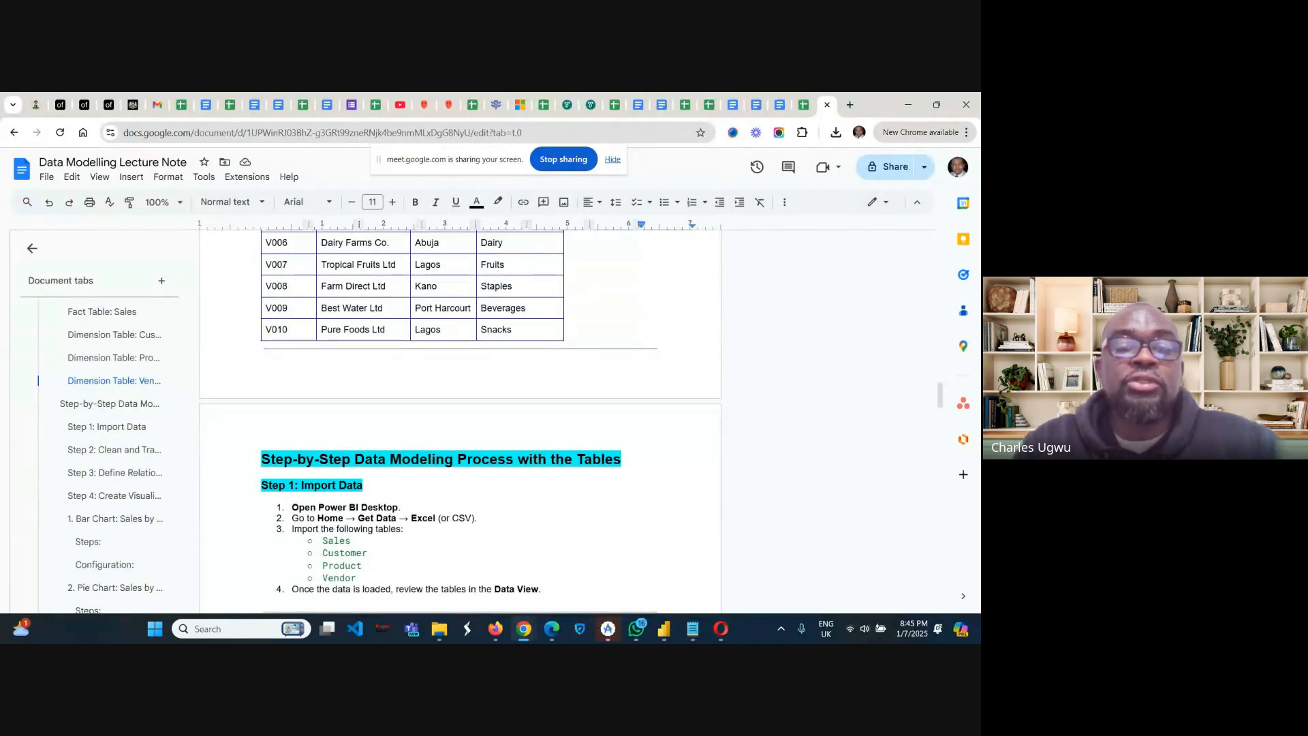
scroll(459, 421, down, 2)
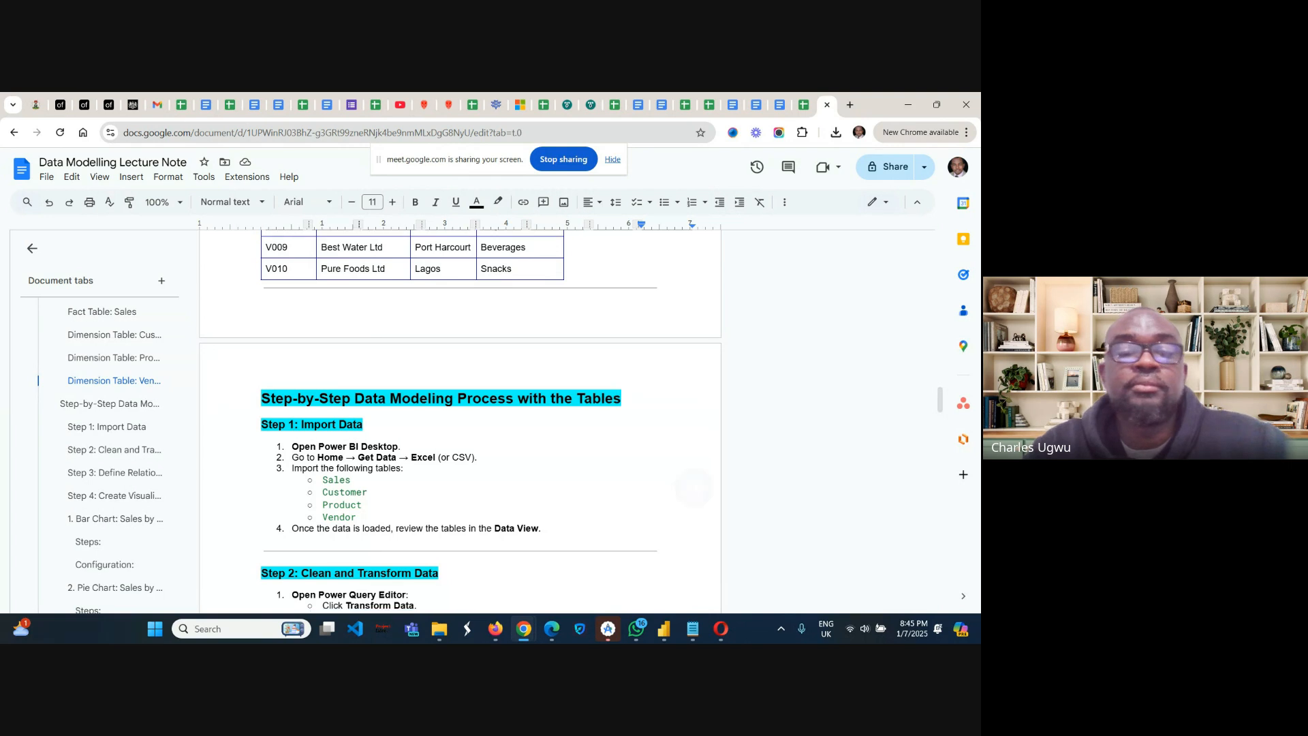
scroll(460, 423, down, 3)
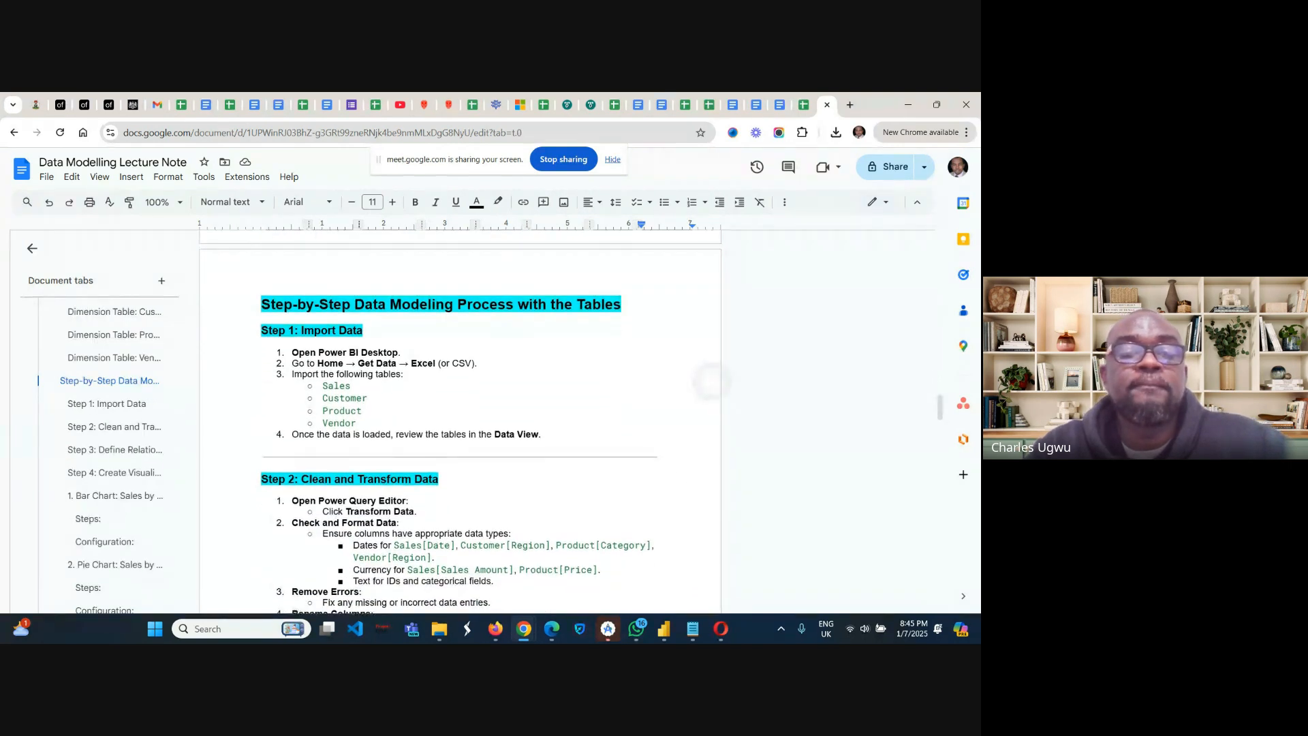
scroll(460, 422, down, 1)
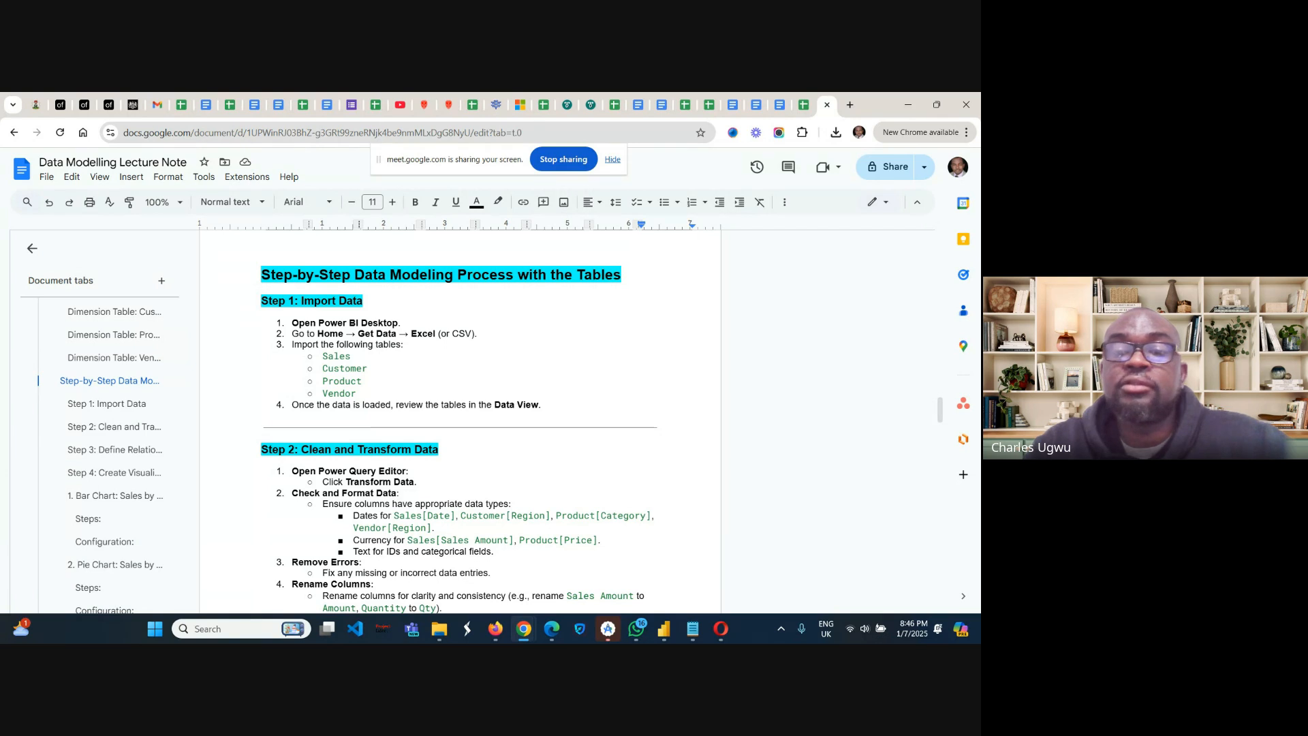
scroll(460, 419, down, 1)
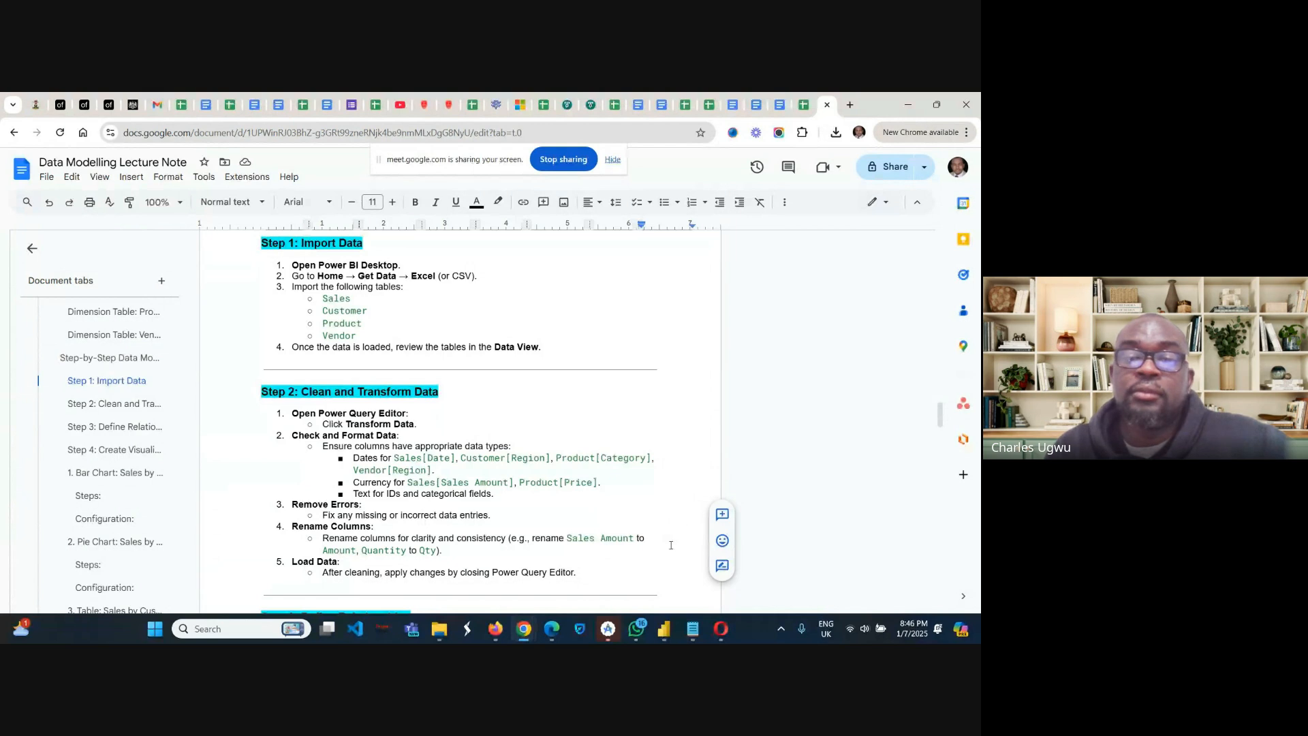
Switch to Power BI Desktop and start importing data from an Excel workbook into the blank report.
click(671, 627)
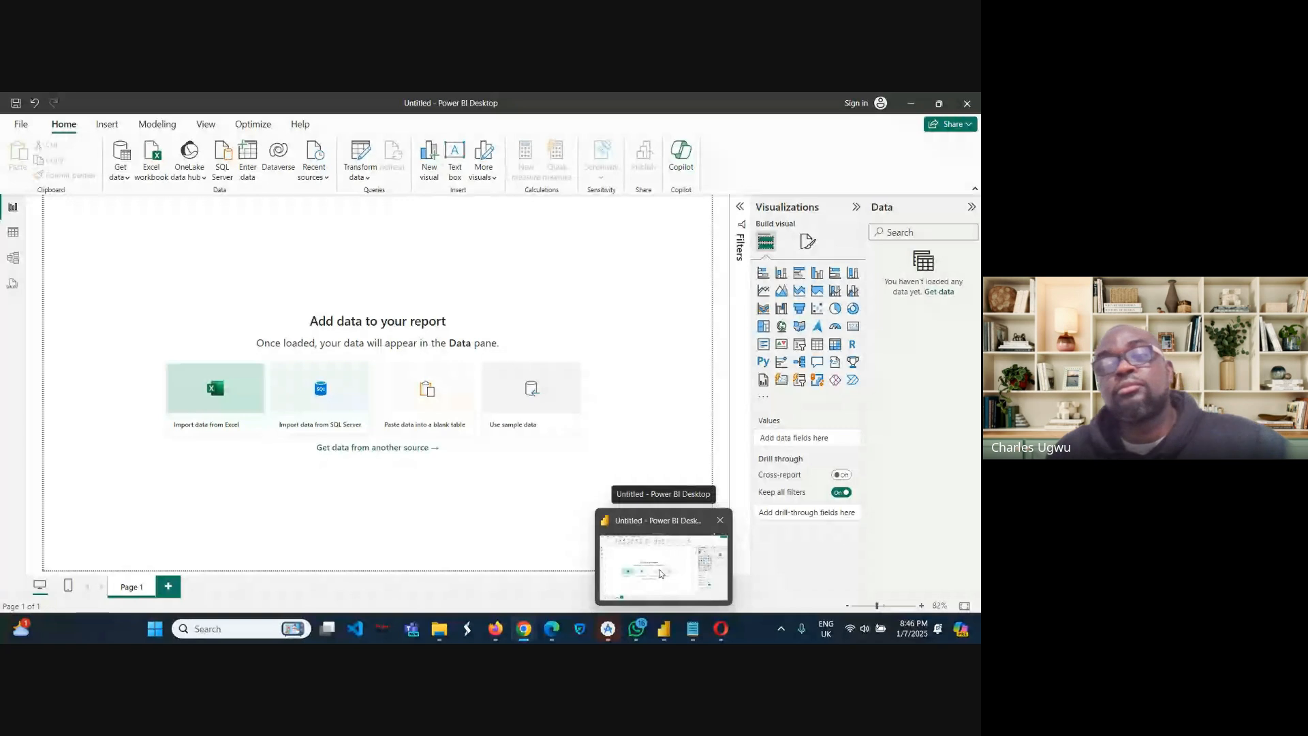
click(659, 573)
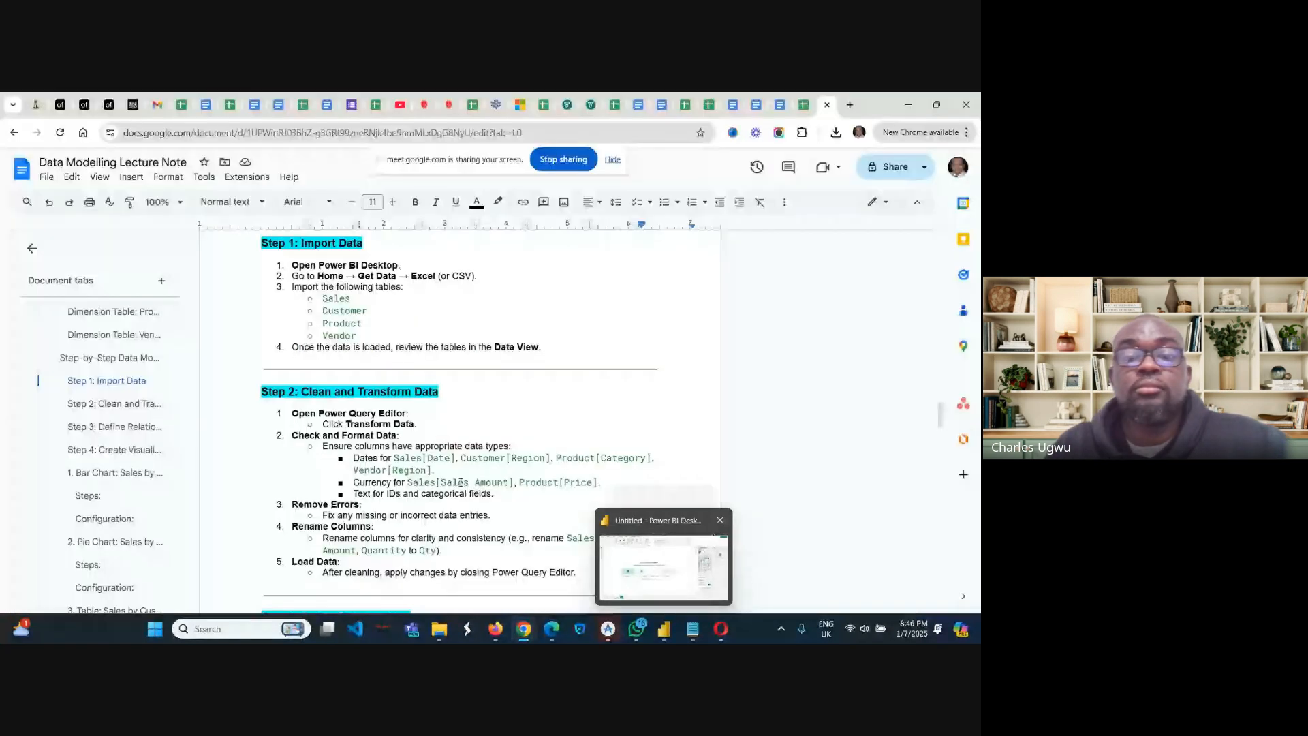
click(640, 565)
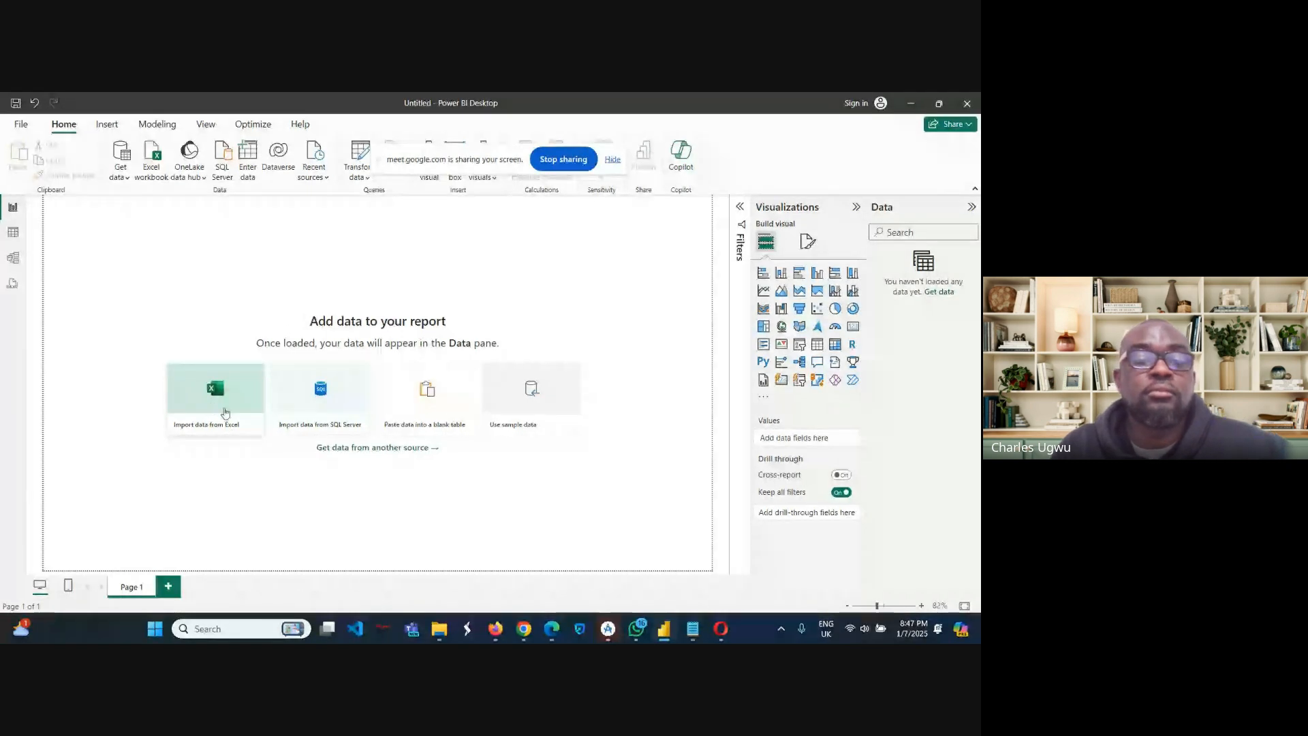
click(223, 421)
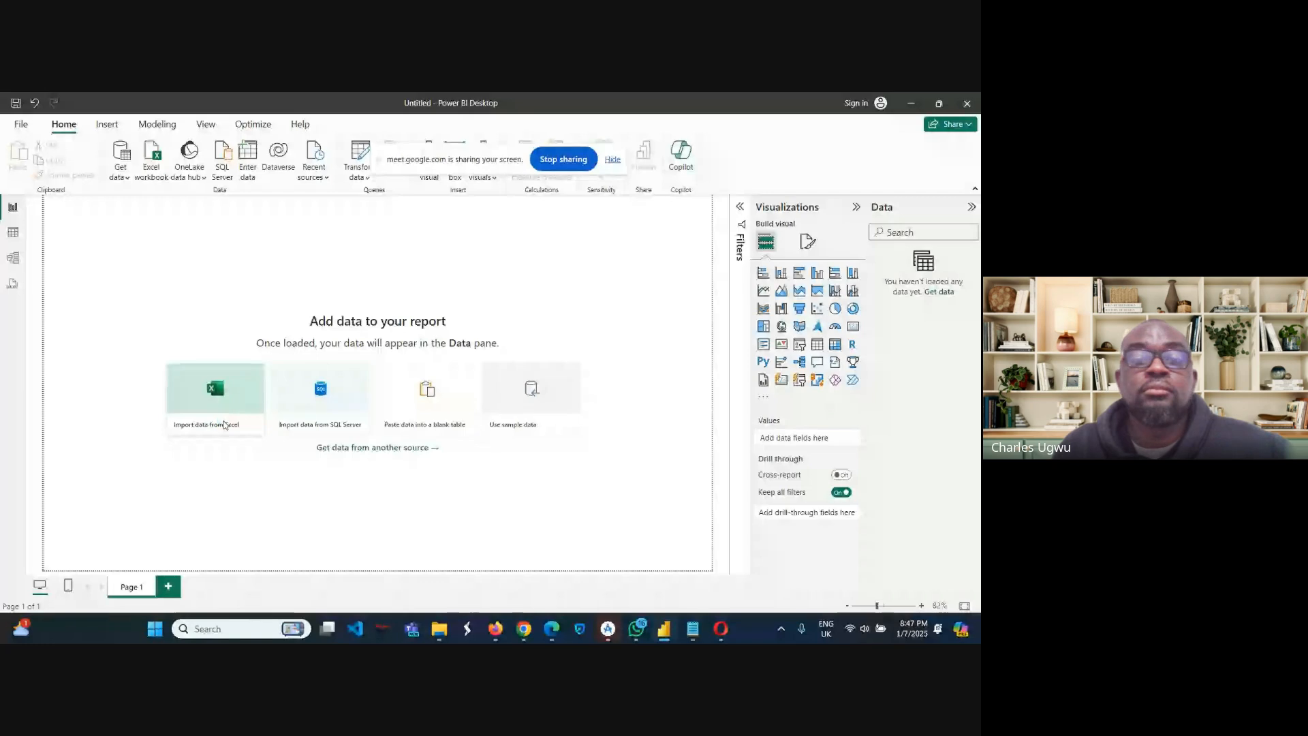
key(alt+Tab)
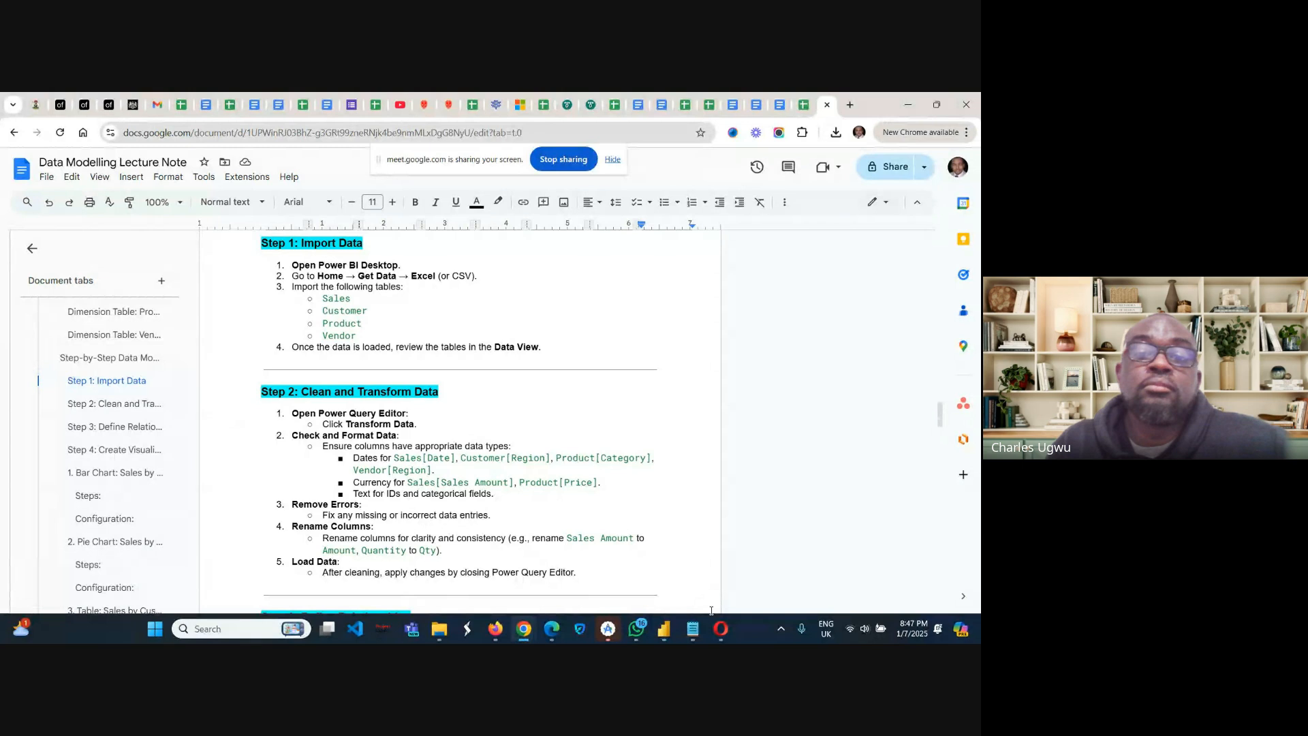
click(664, 628)
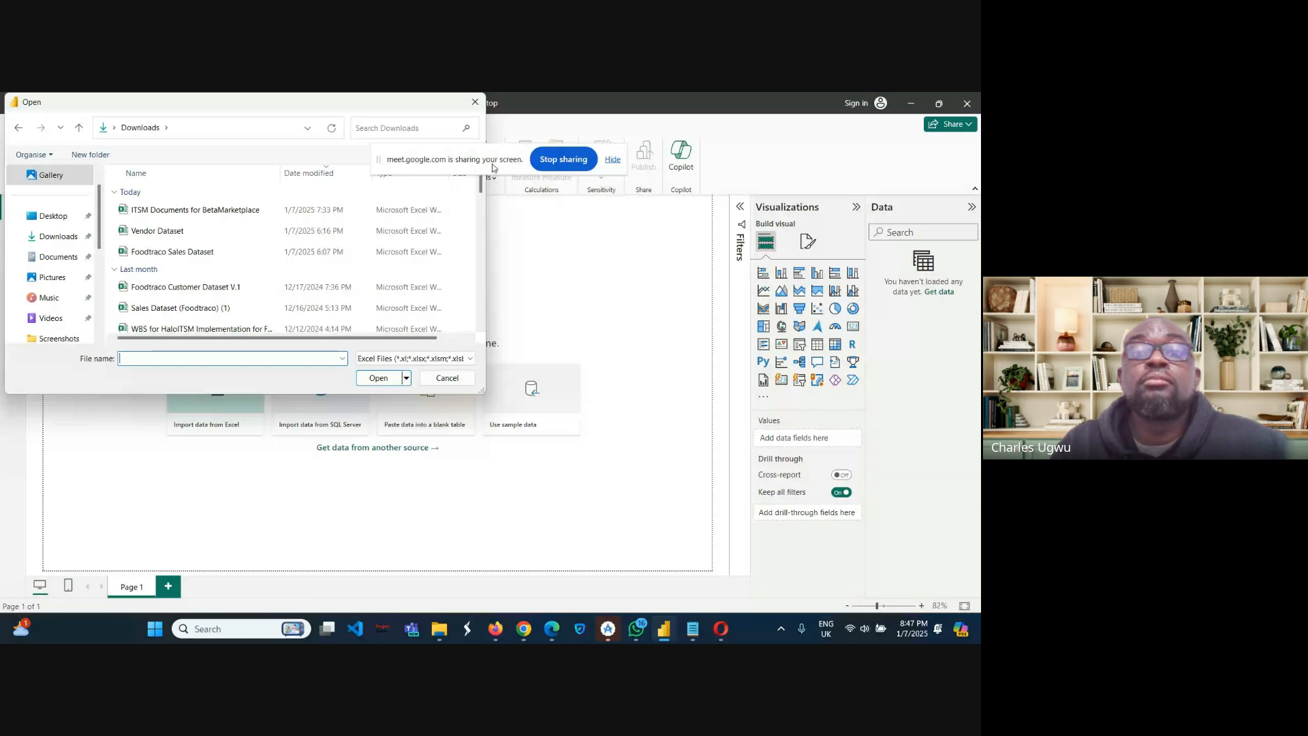
Open the Foodtraco Sales Dataset workbook from the Downloads folder, moving the screen-sharing notice clear of the file dialog.
drag(493, 173, 607, 607)
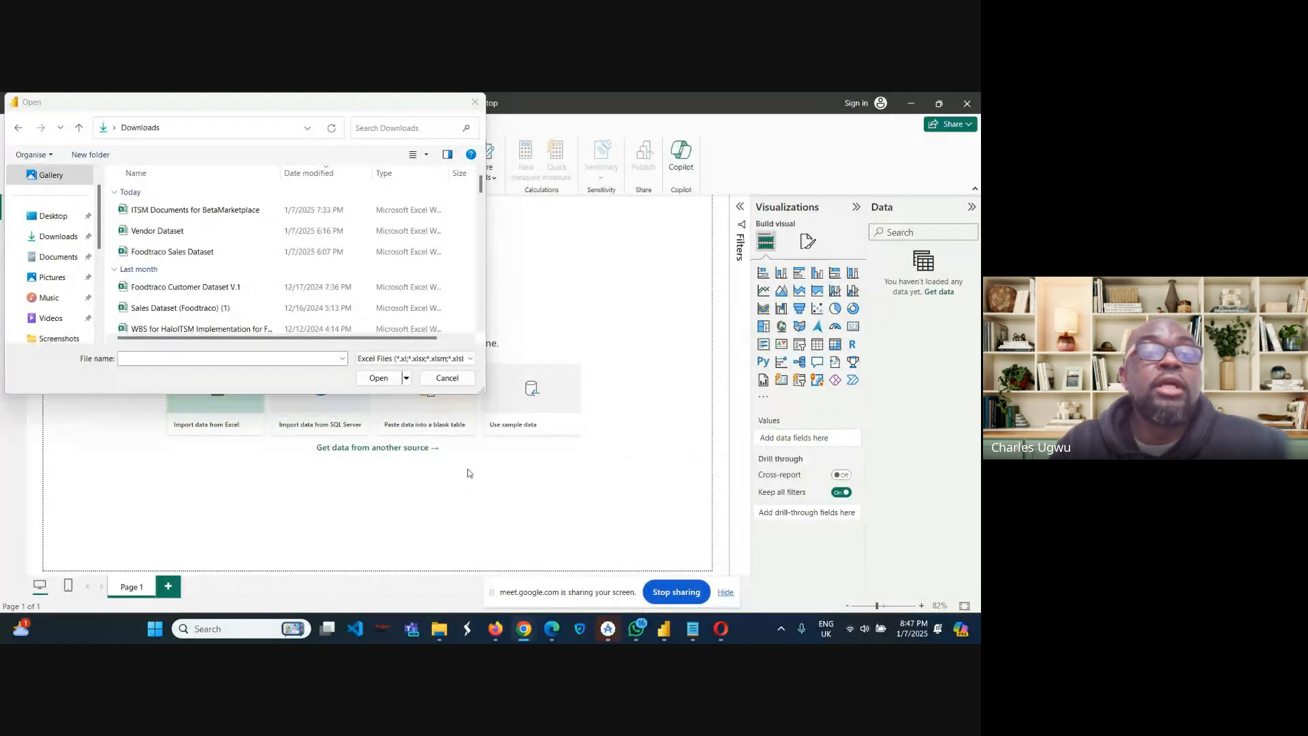
click(196, 256)
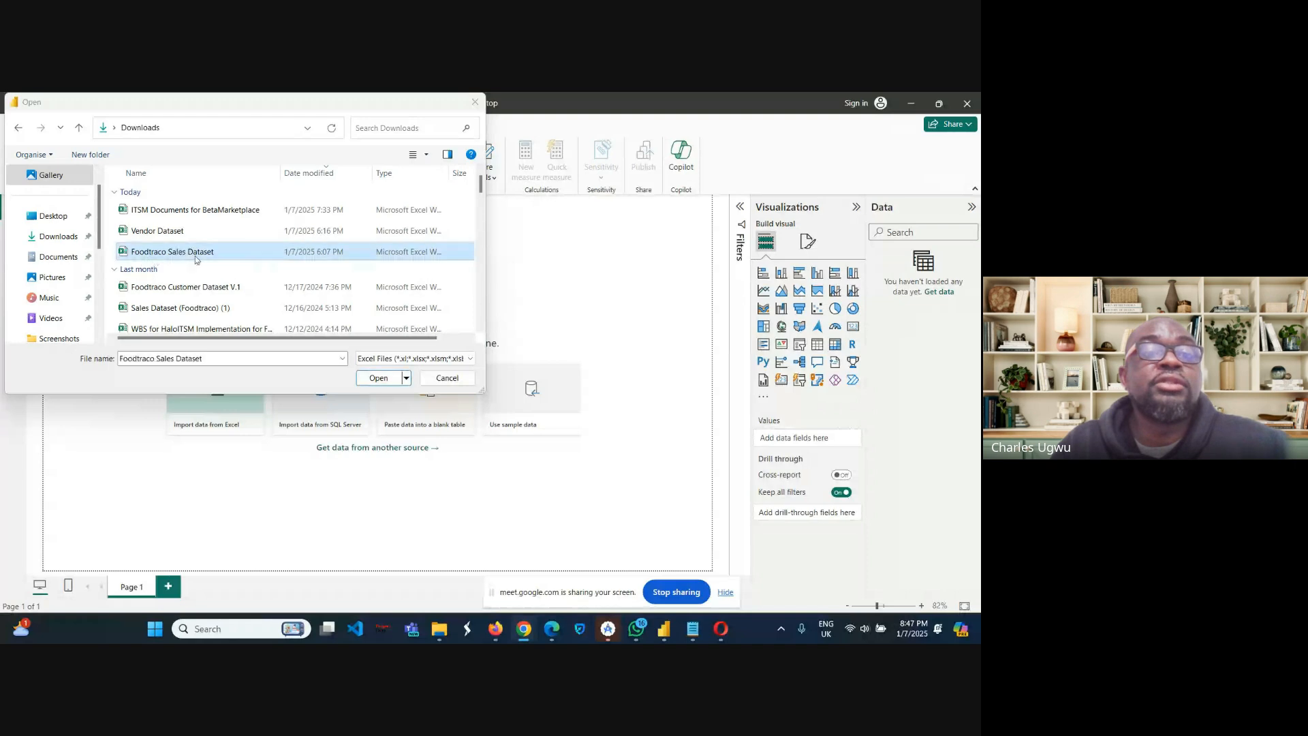
drag(196, 259, 191, 257)
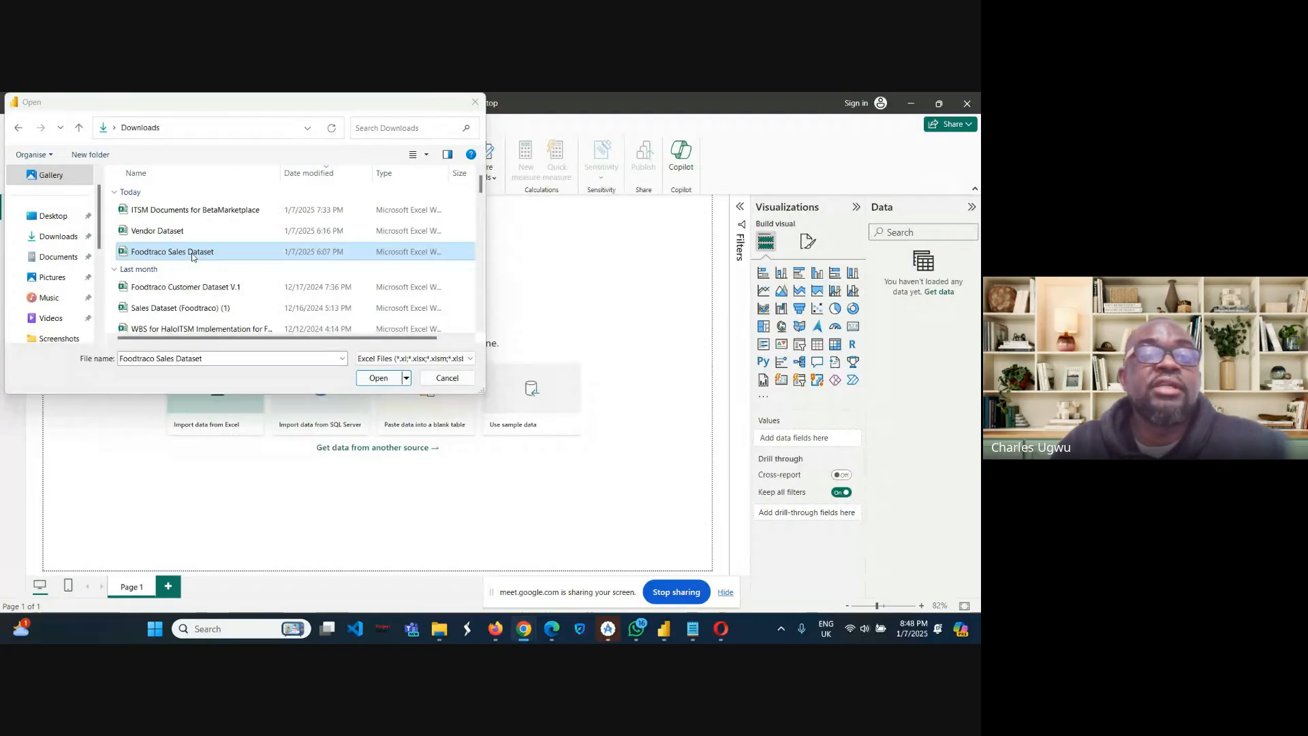
click(376, 378)
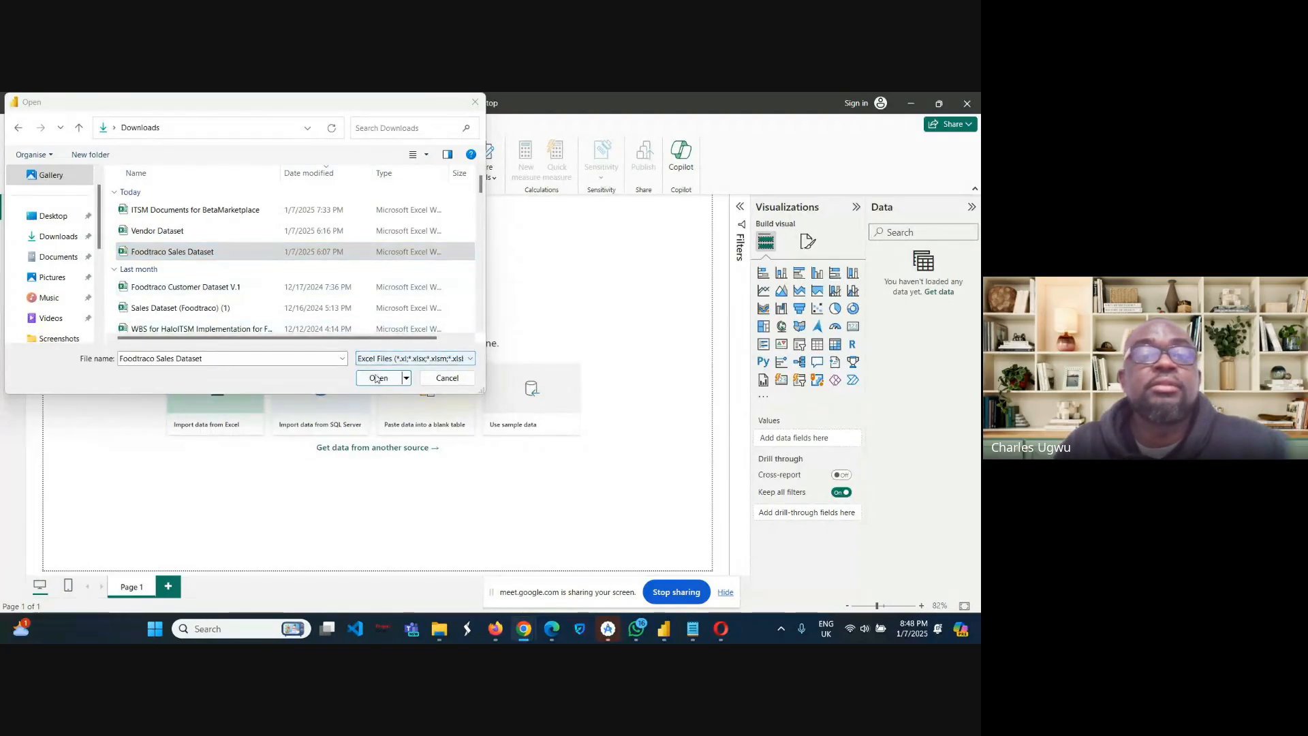
click(379, 381)
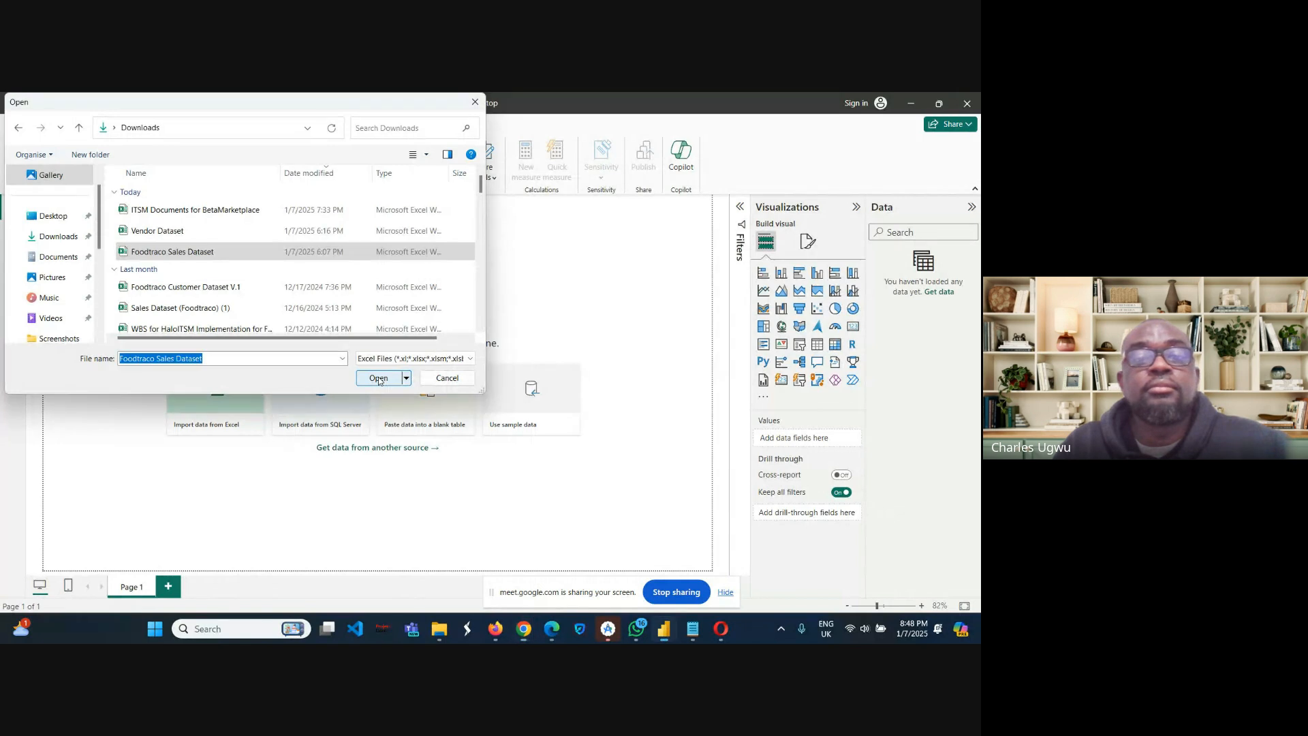
click(379, 379)
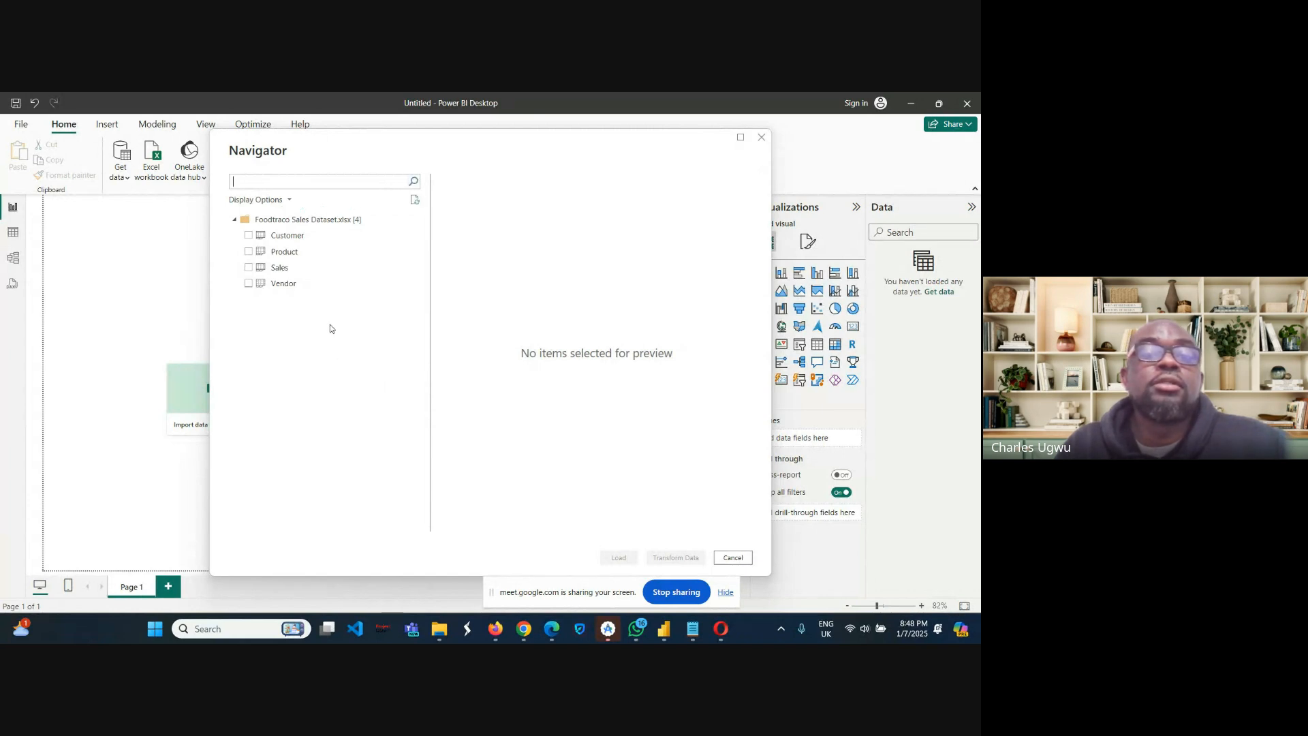
Select the Customer, Product, Sales and Vendor tables of the workbook and load them into the report.
click(248, 235)
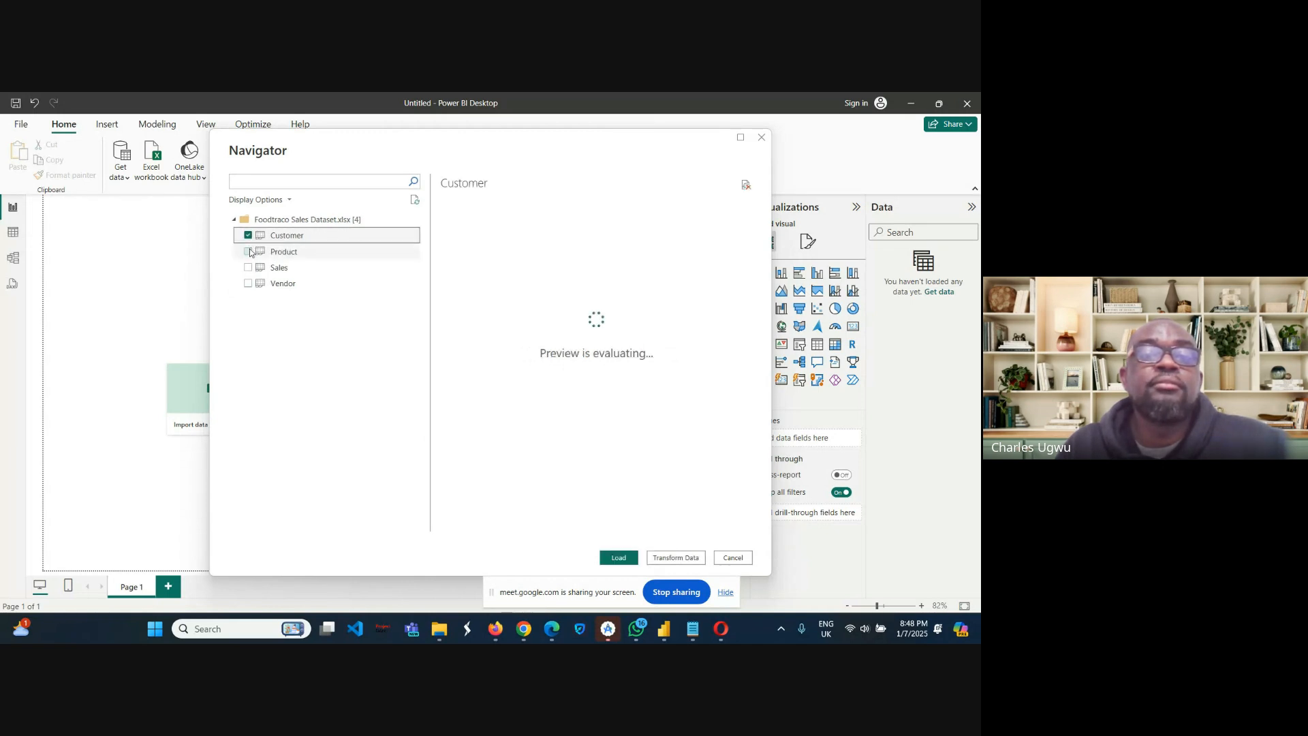
click(249, 252)
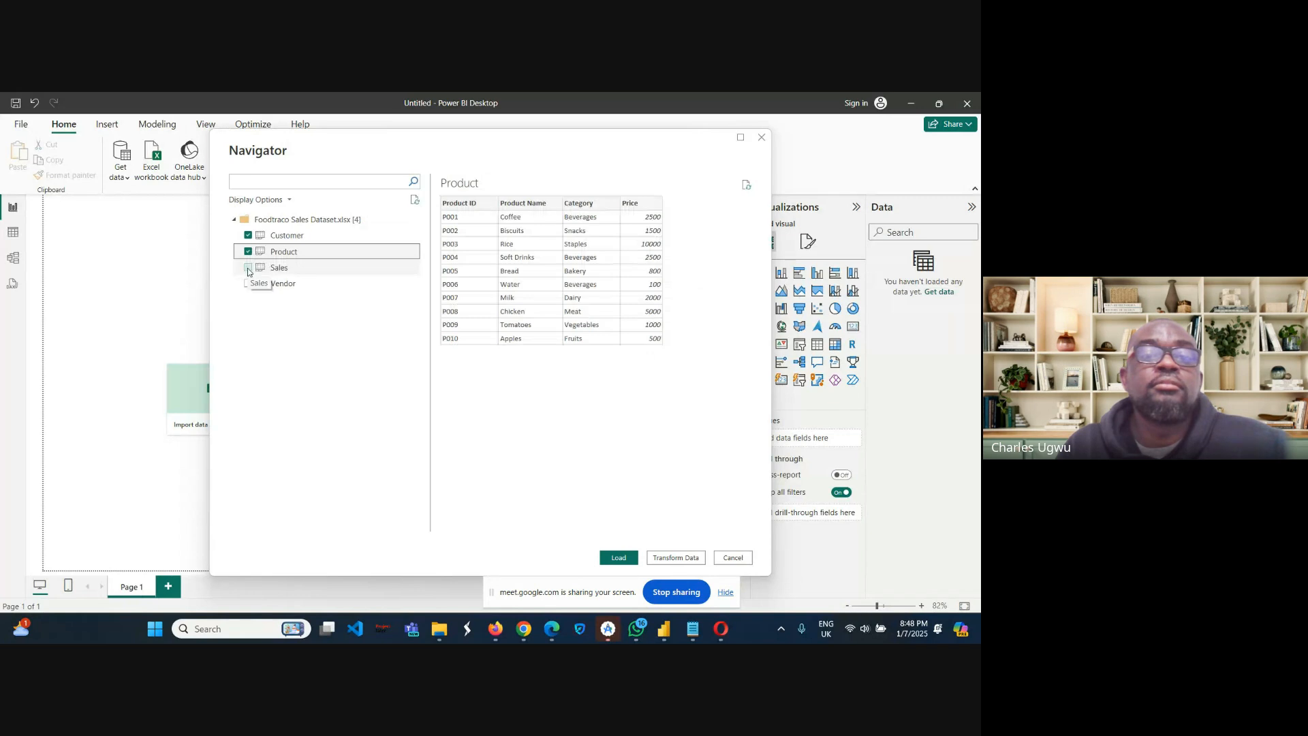
click(249, 269)
click(249, 285)
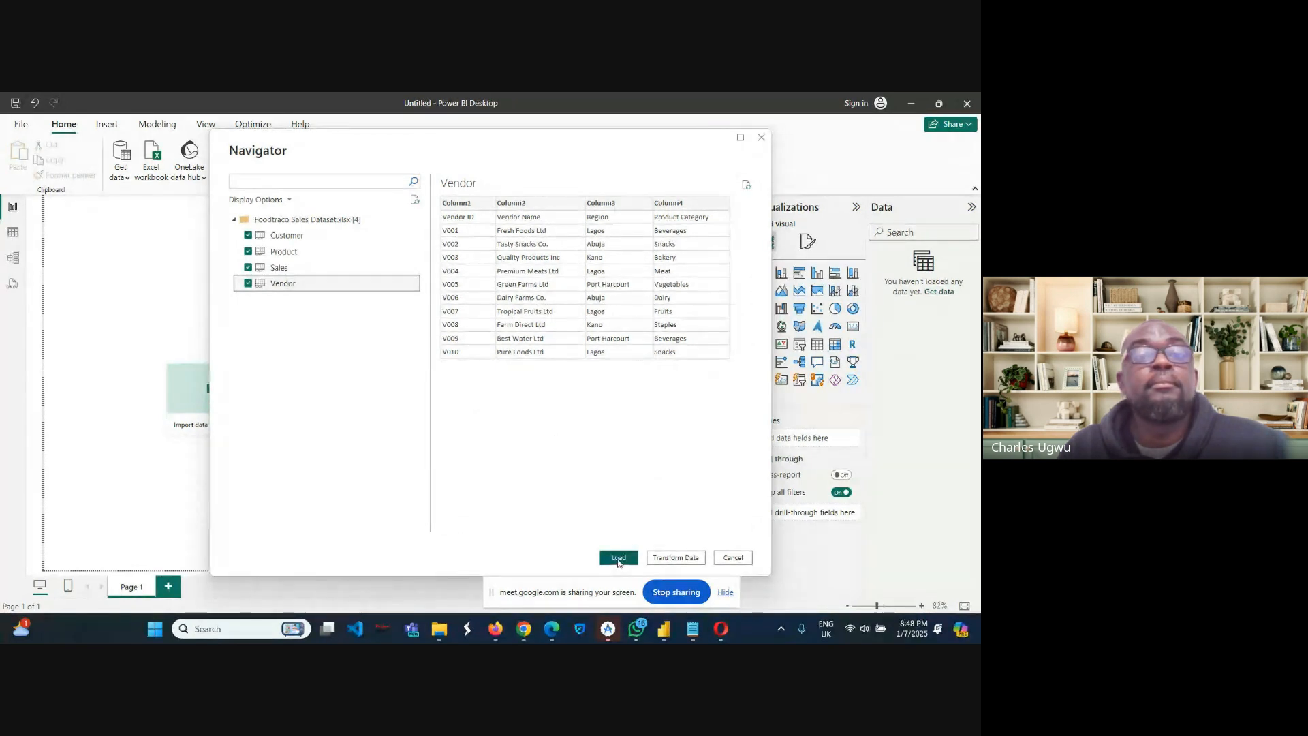
key(alt+Tab)
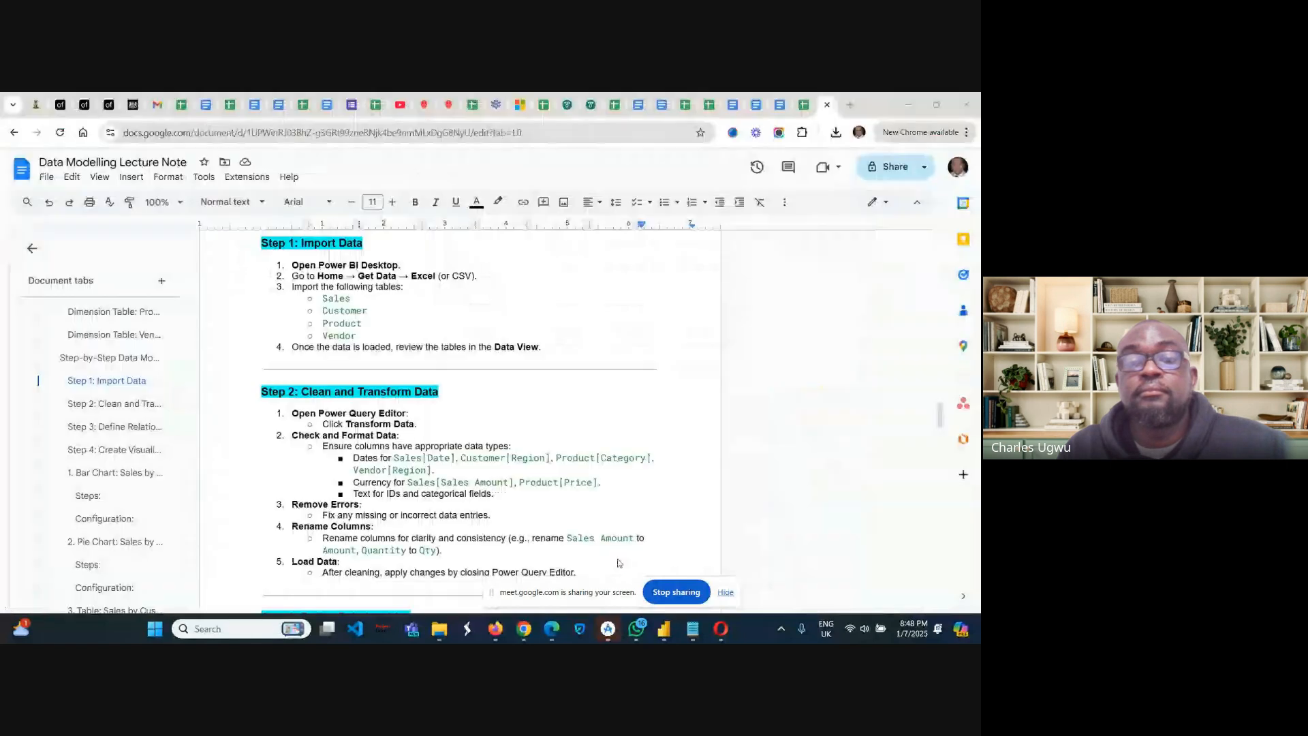
key(alt+Tab)
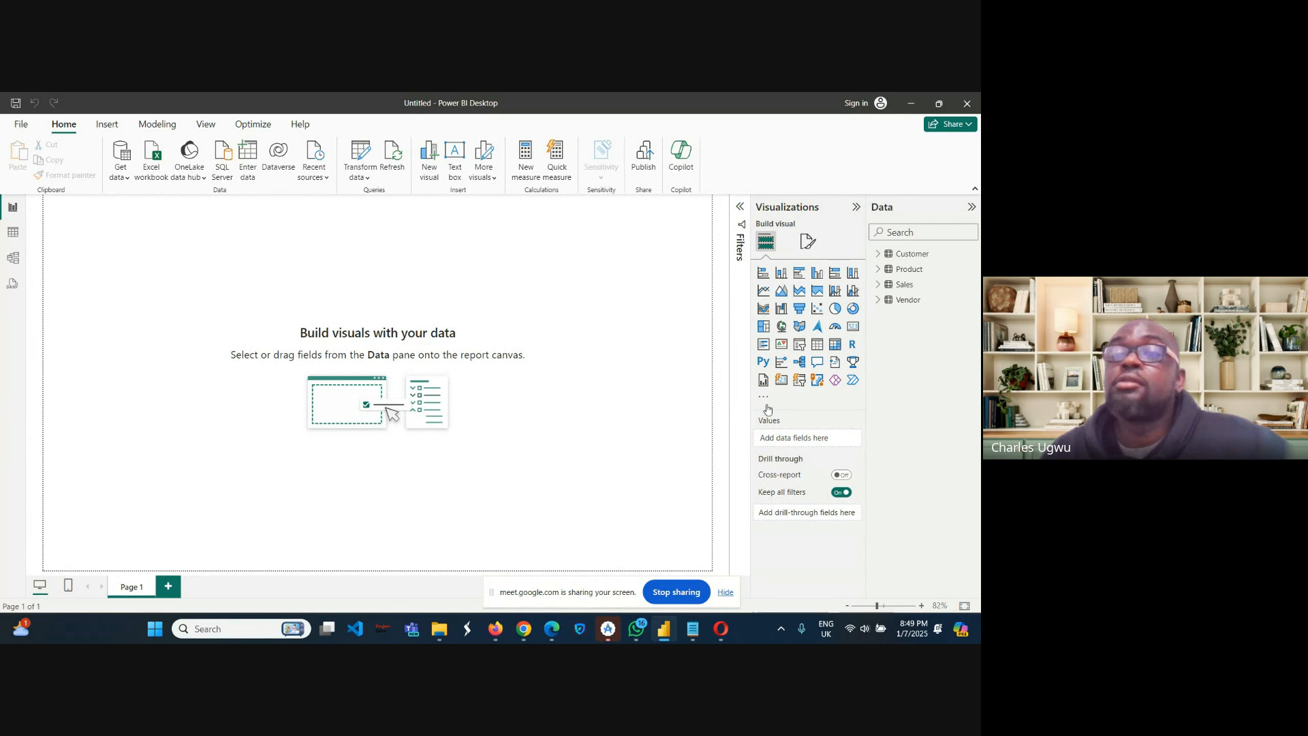
Examine the field lists of the loaded Customer, Product, Sales and Vendor tables one after another.
click(878, 254)
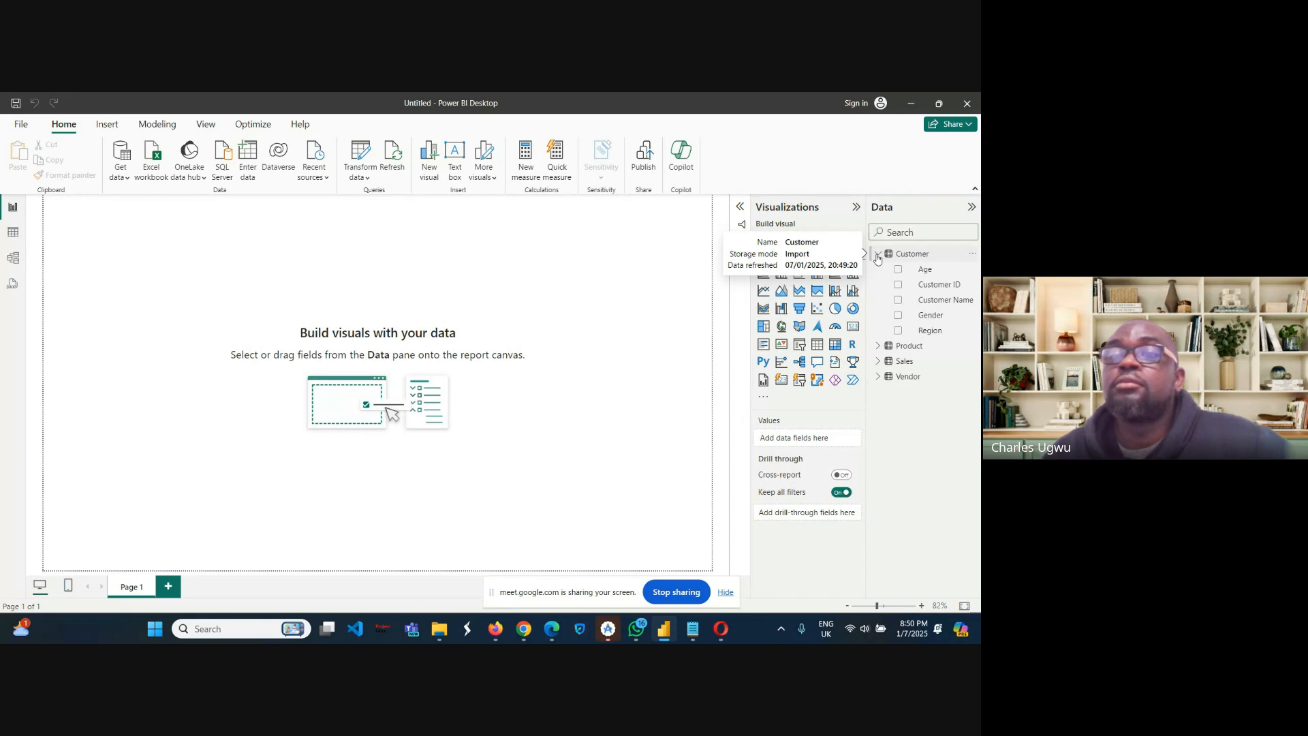
click(878, 257)
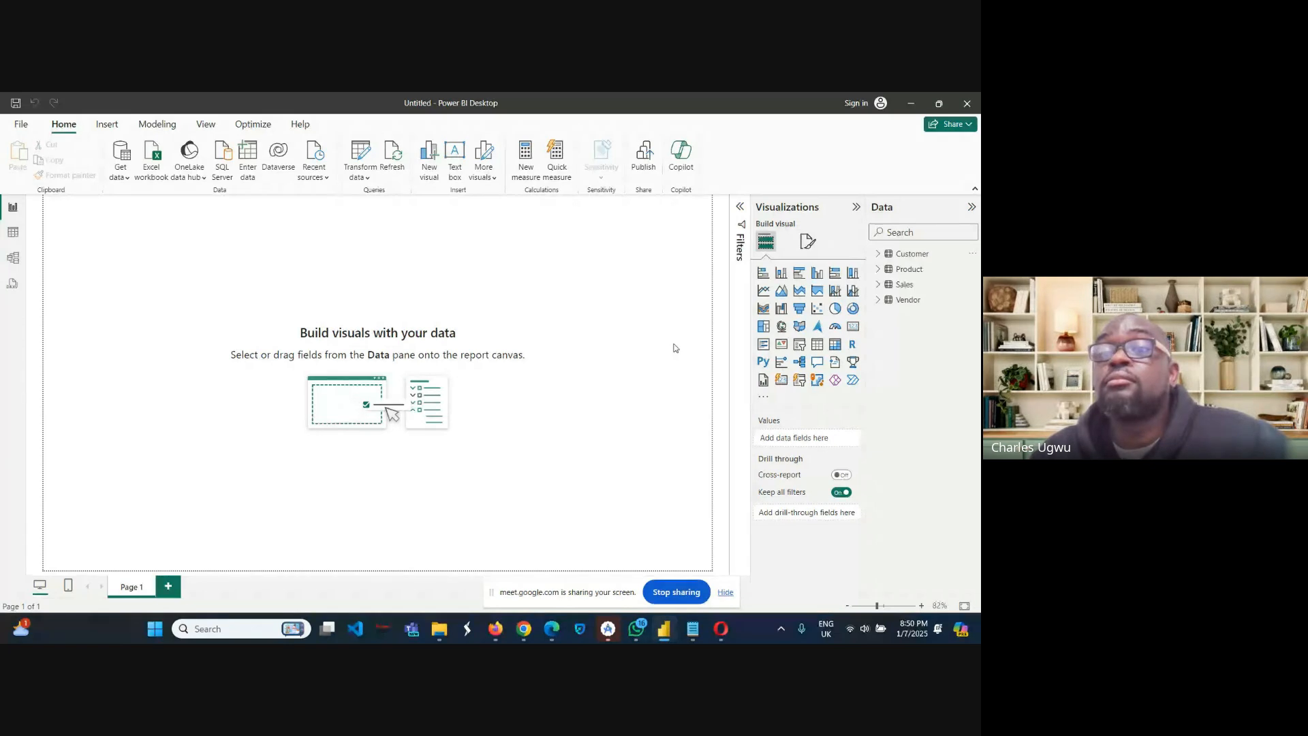
click(879, 271)
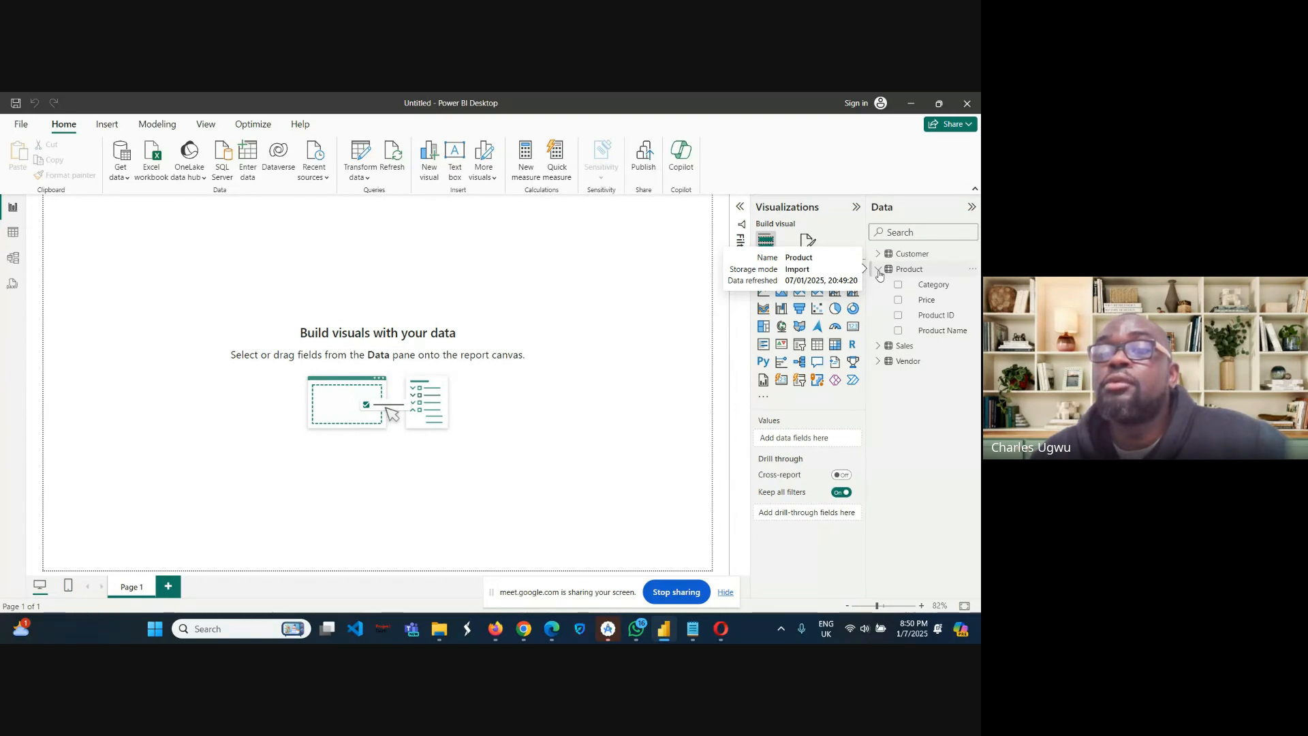
click(878, 271)
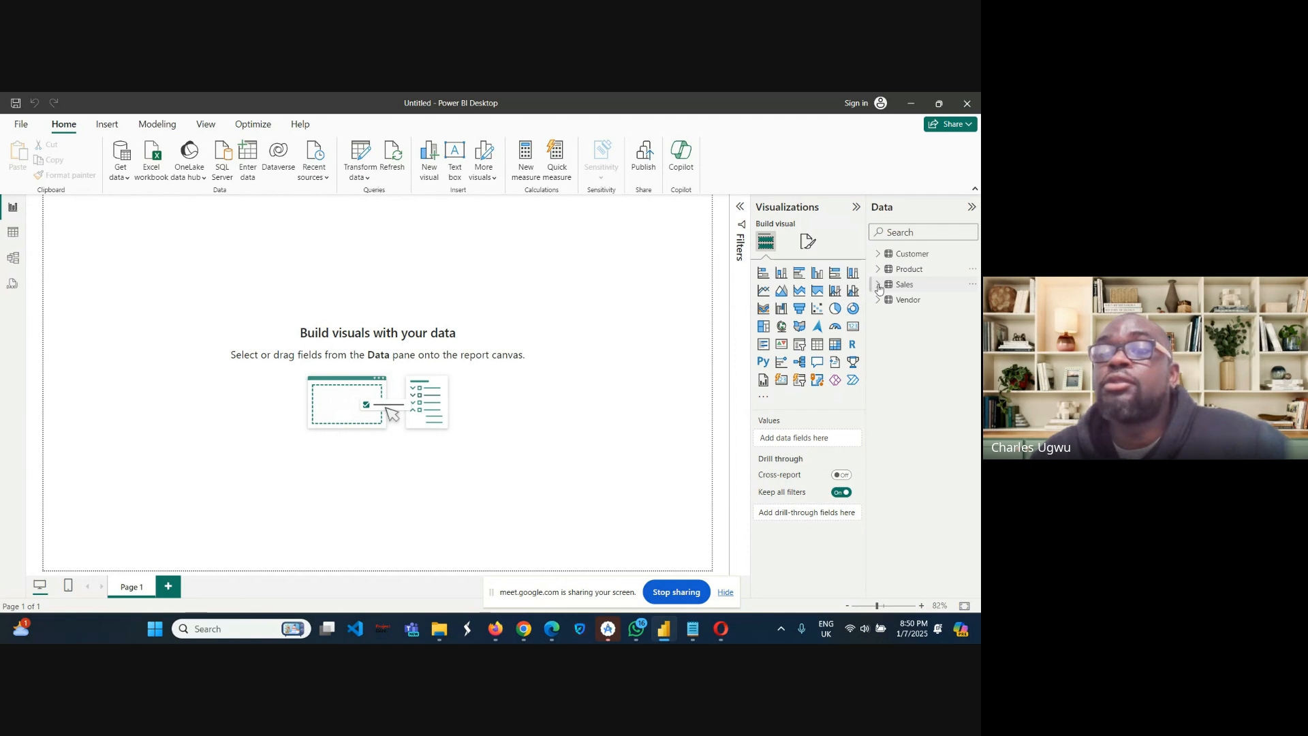
click(878, 286)
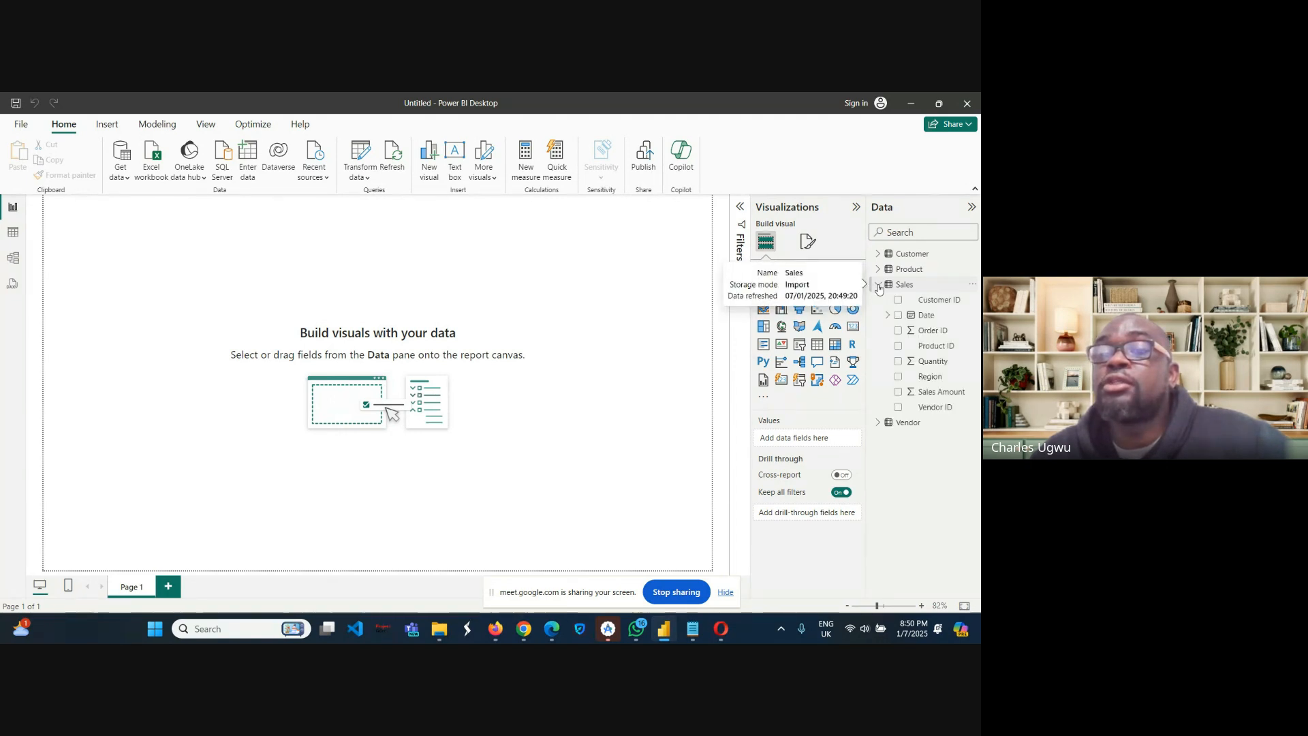
click(879, 286)
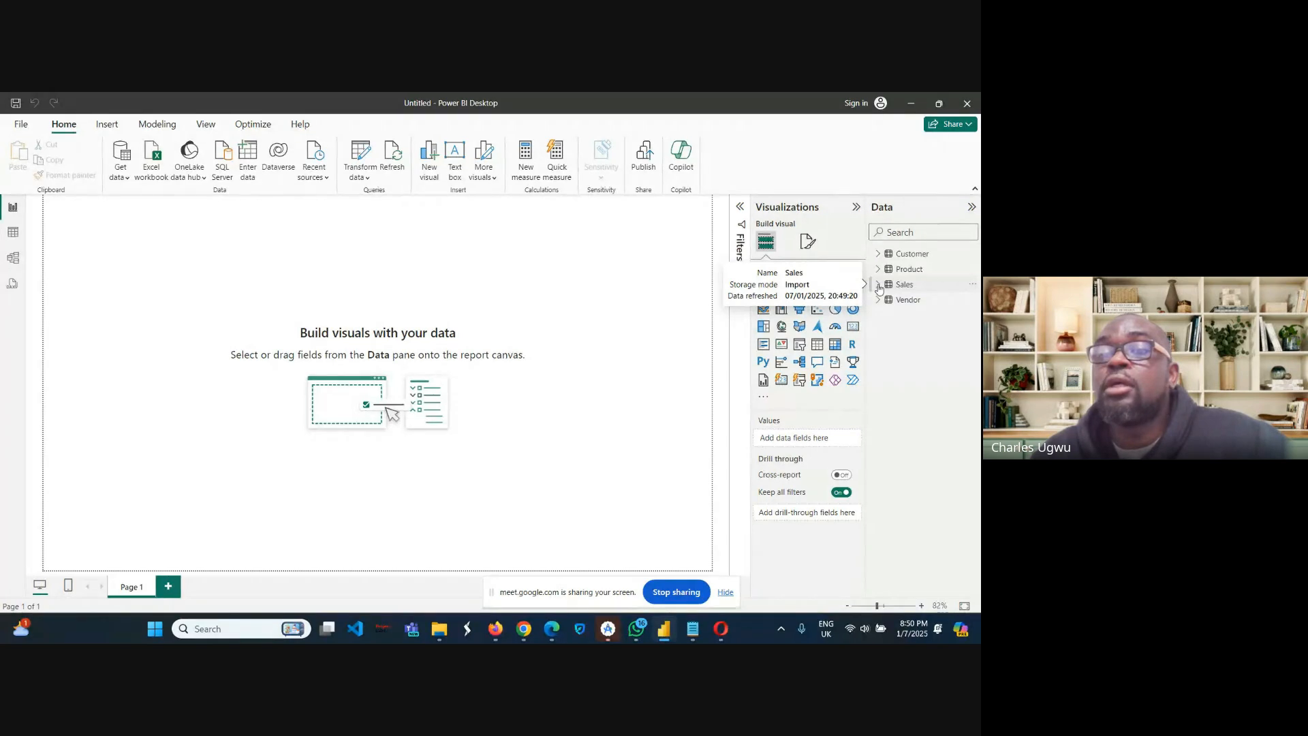
click(878, 300)
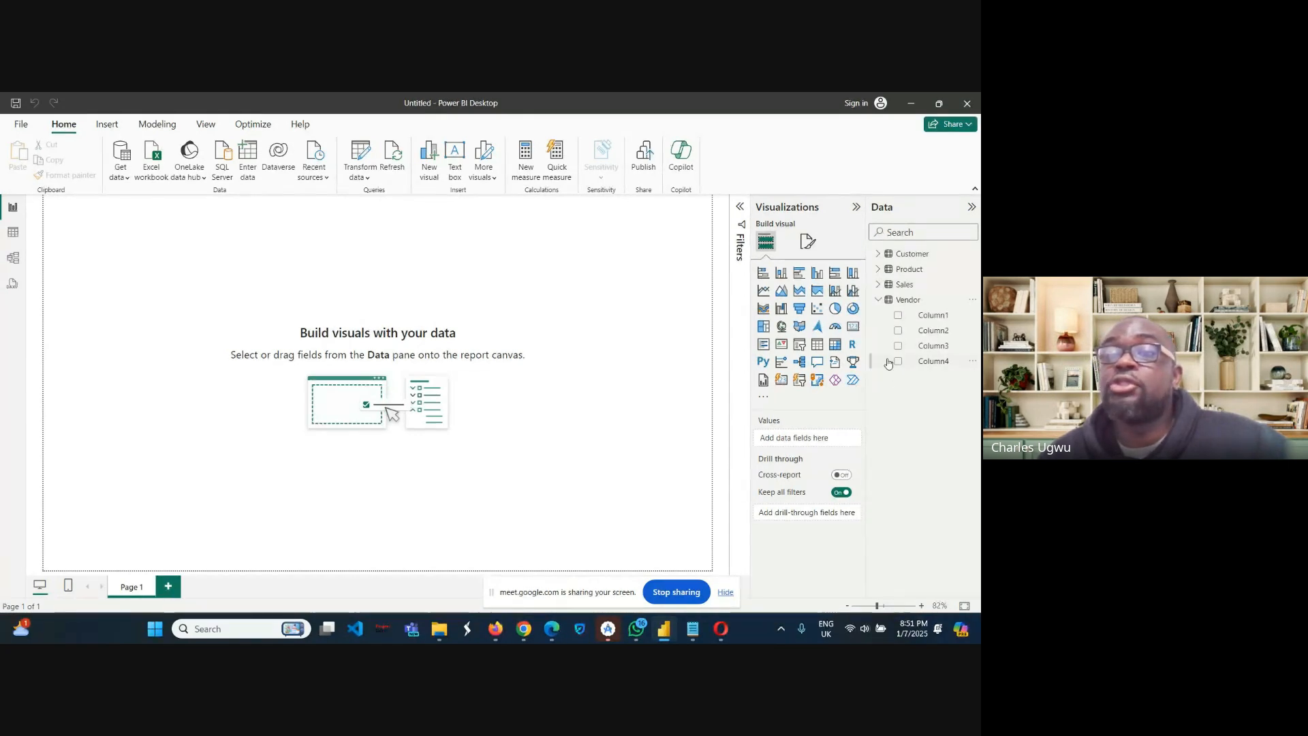
click(879, 302)
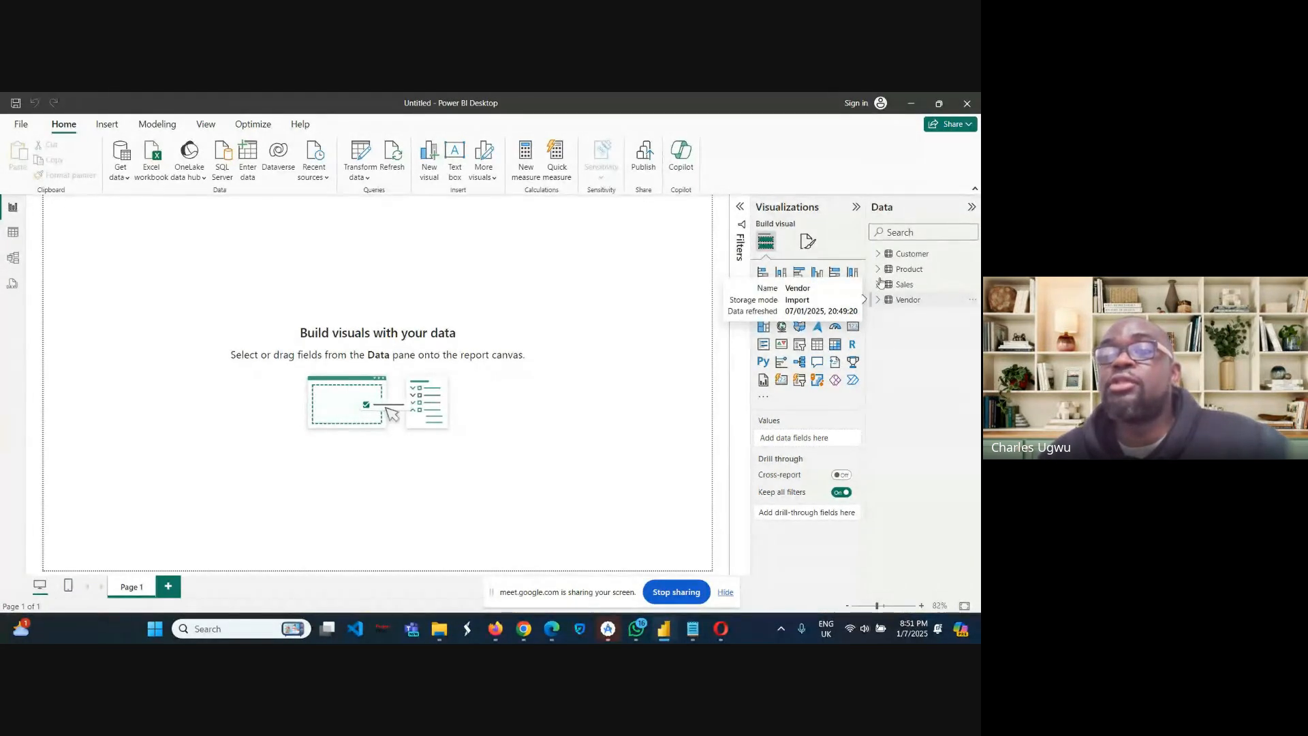
Compare the field names of the Customer, Product and Sales tables with those of the Vendor table.
click(879, 254)
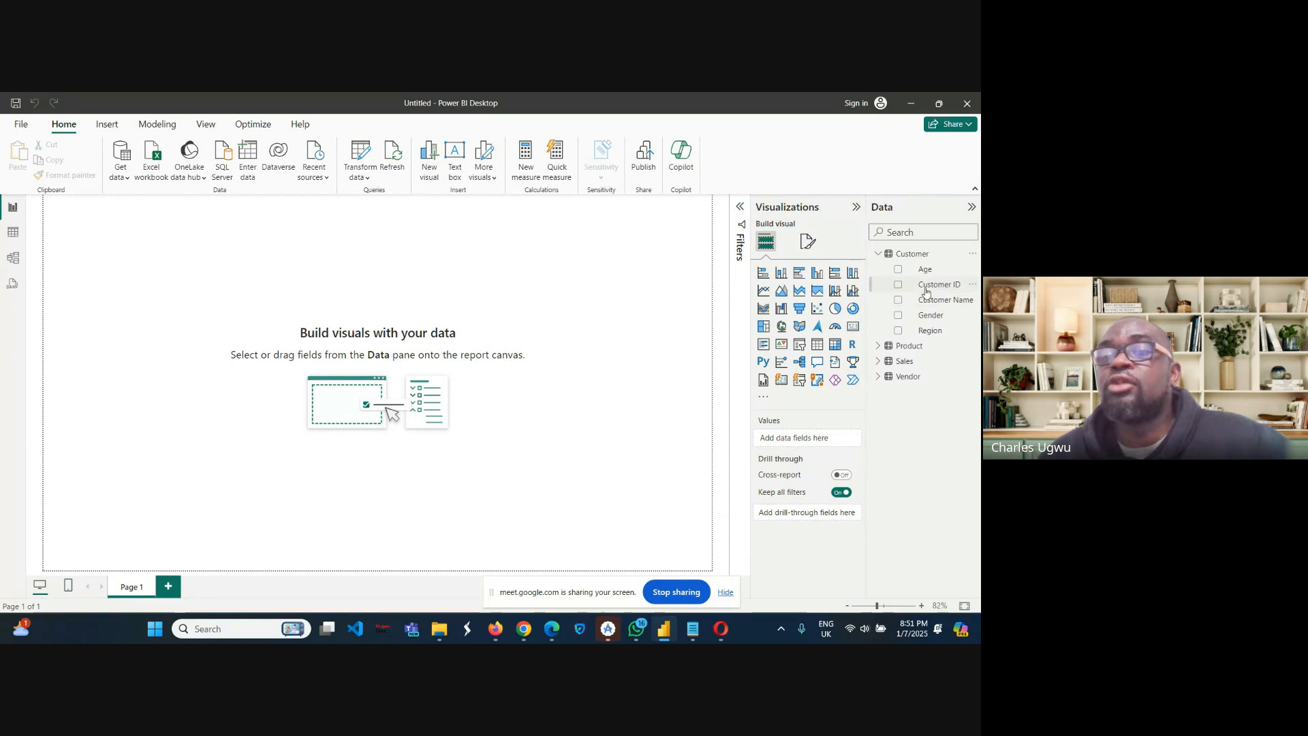
click(879, 254)
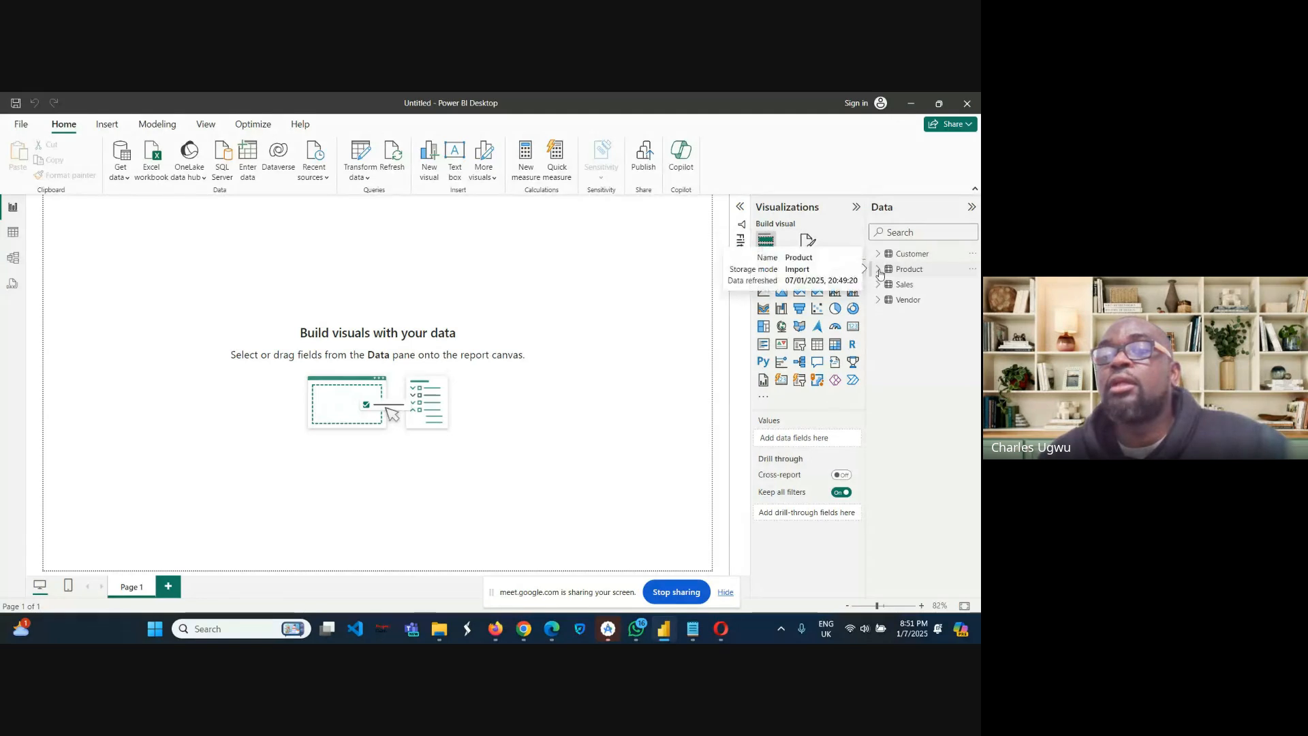
click(879, 269)
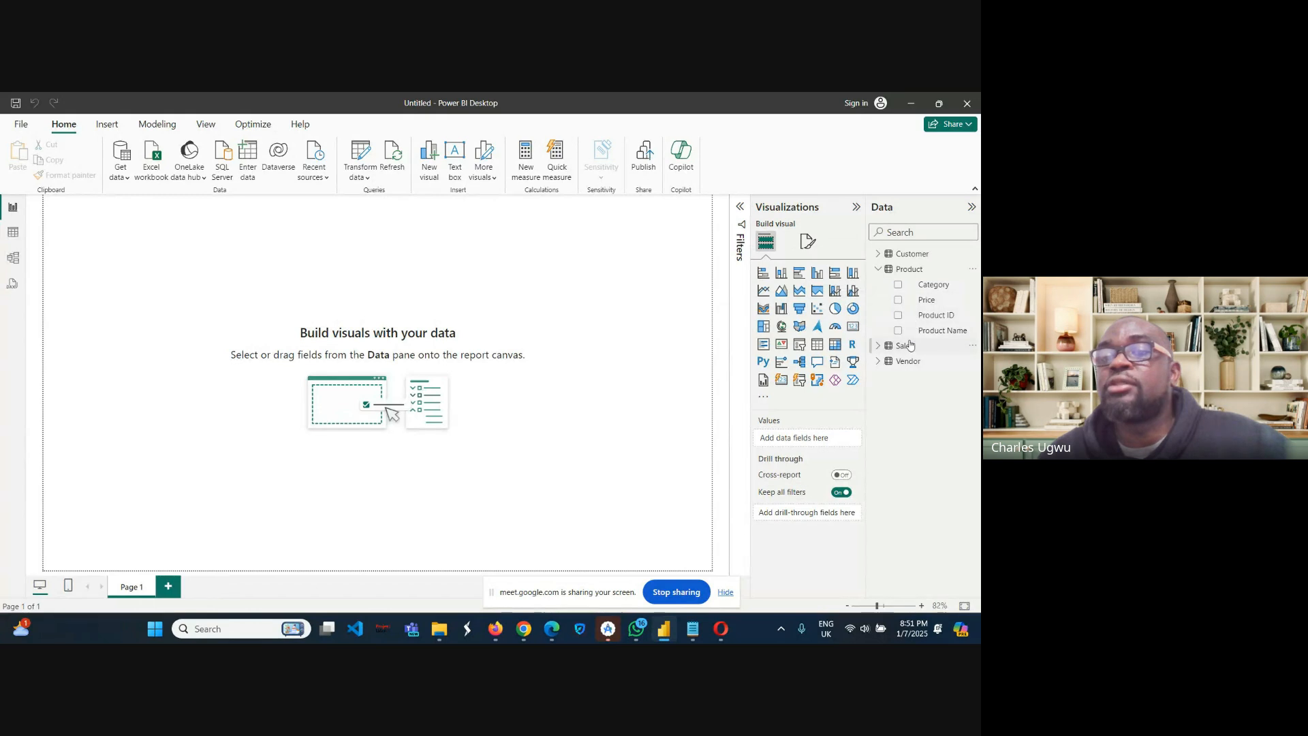
click(879, 271)
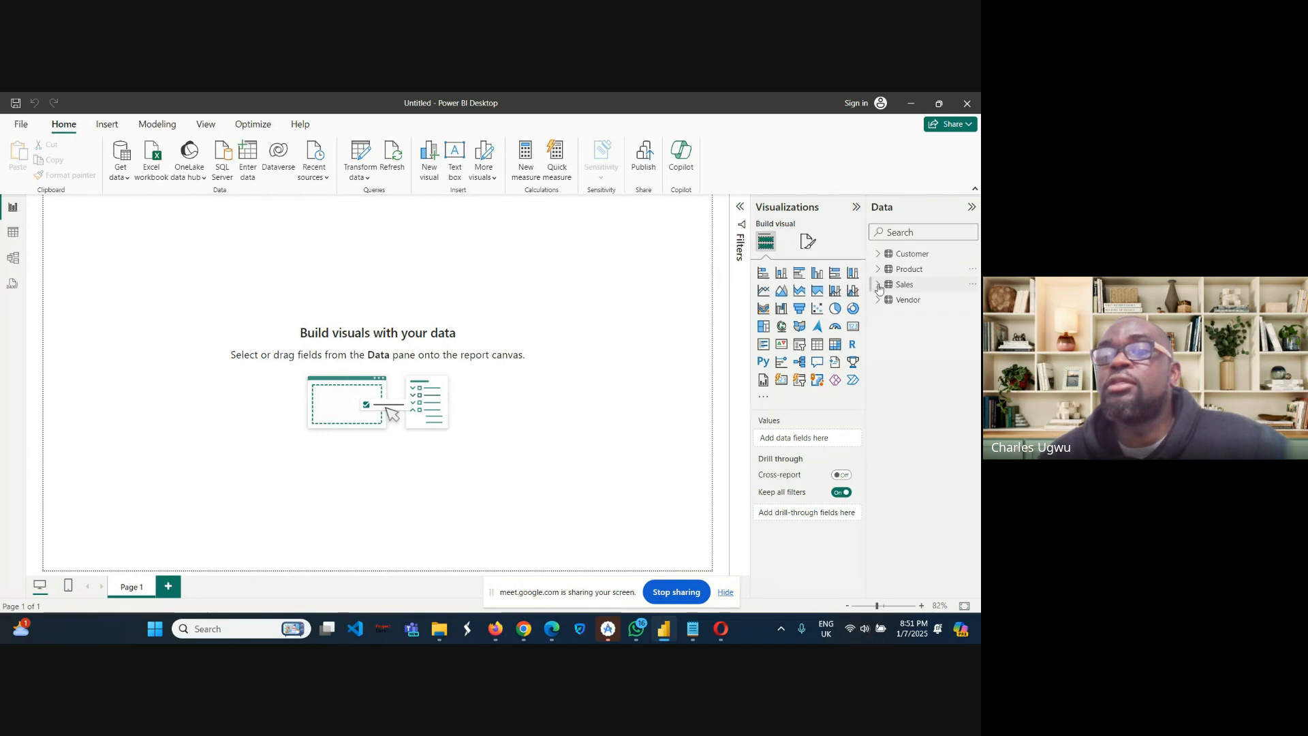
click(878, 284)
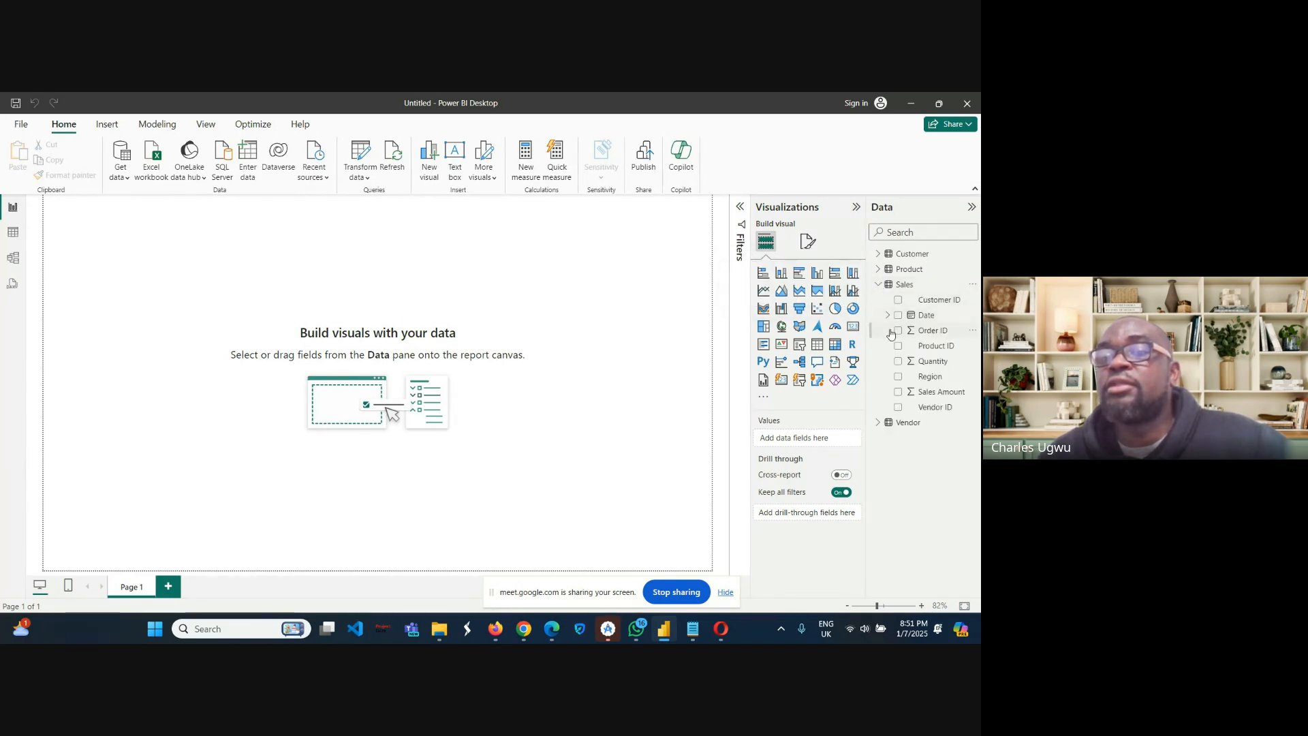
click(879, 285)
click(879, 300)
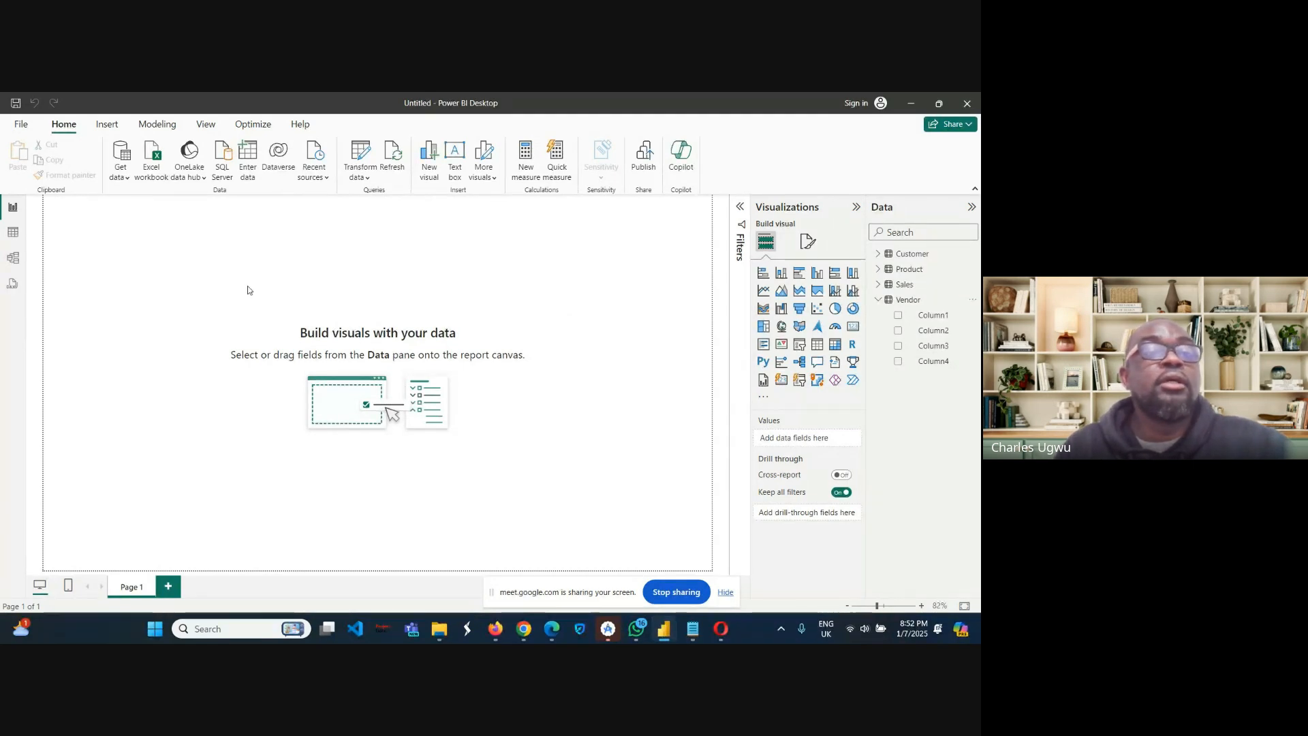
Show the data as tables and review the records of the Customer, Product, Sales and Vendor tables.
click(16, 234)
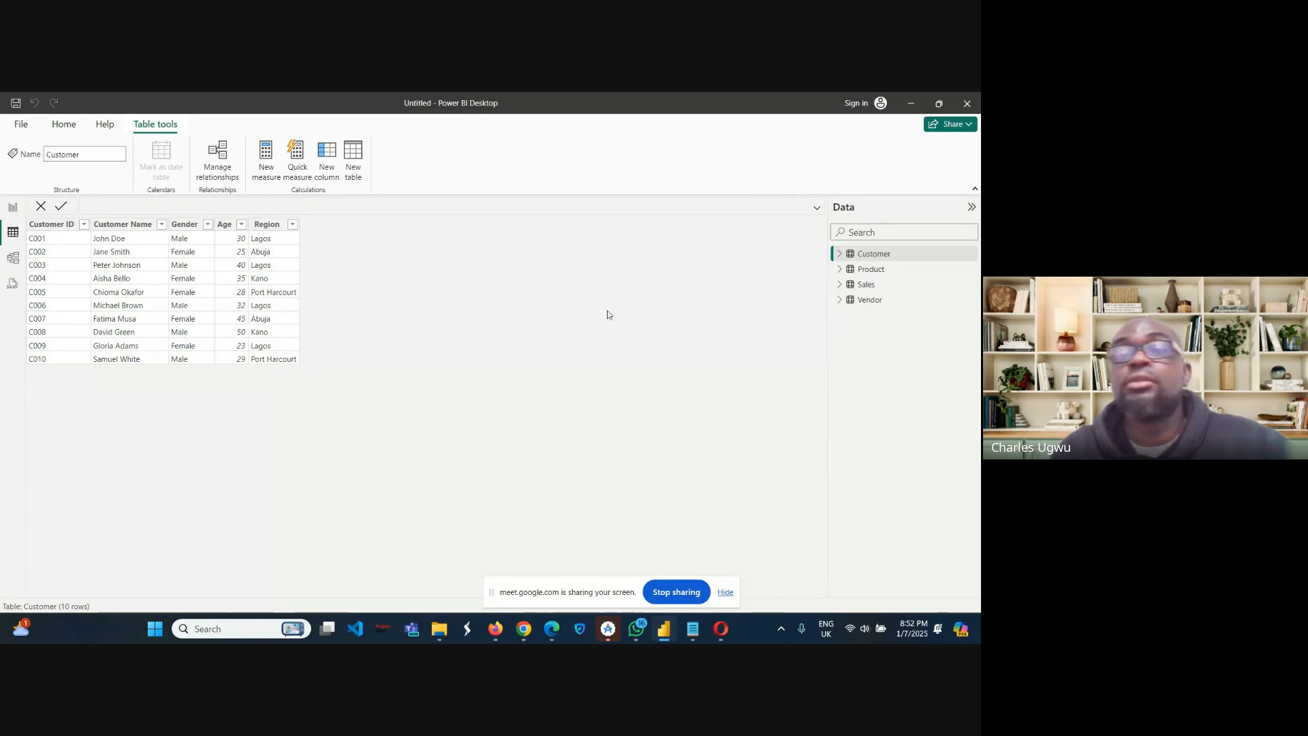
click(871, 270)
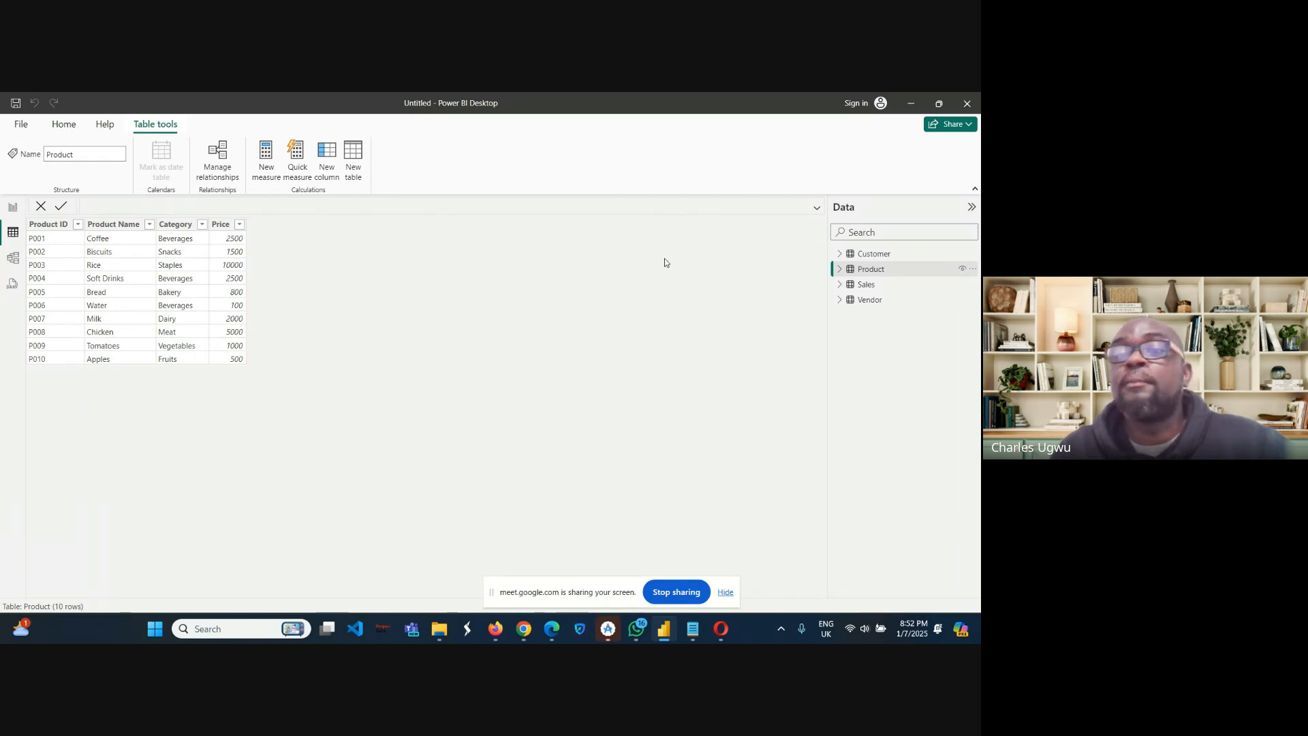
click(866, 284)
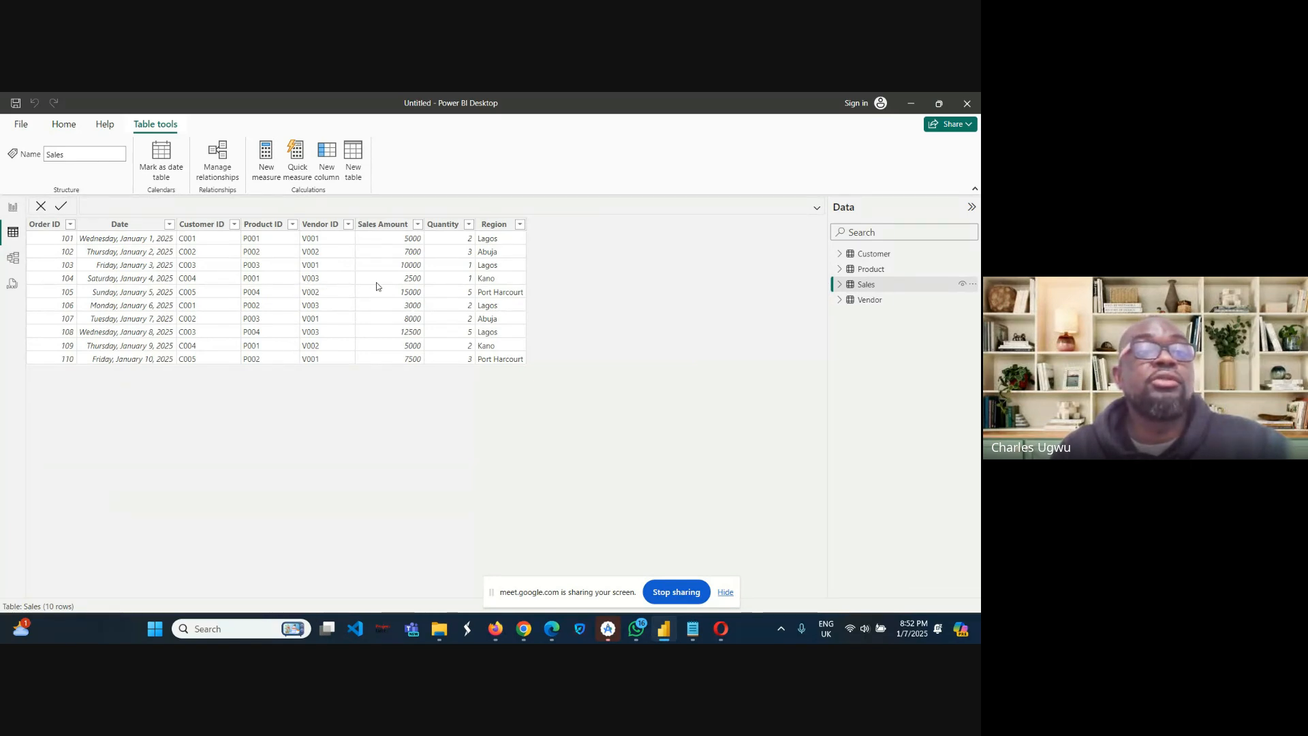
click(870, 300)
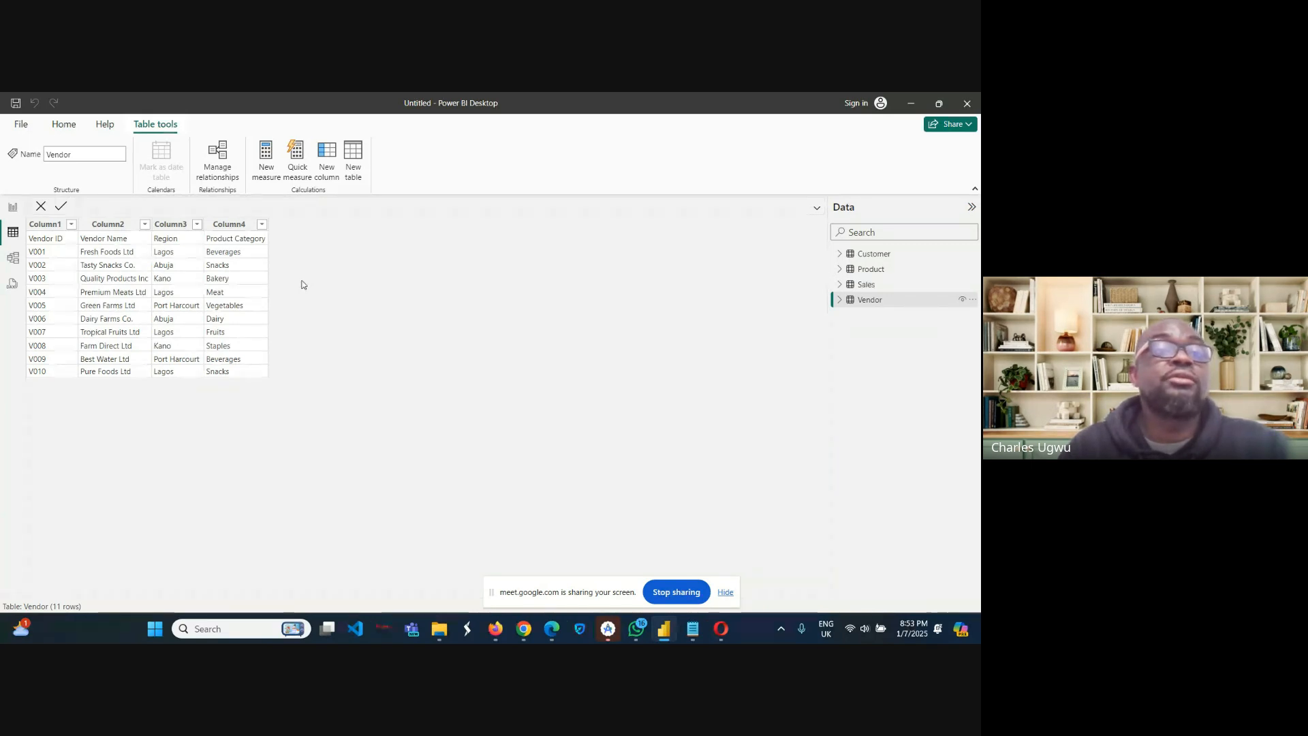
Return to the report canvas, open the loaded data for transformation in the Power Query Editor, and display the Vendor query.
click(67, 128)
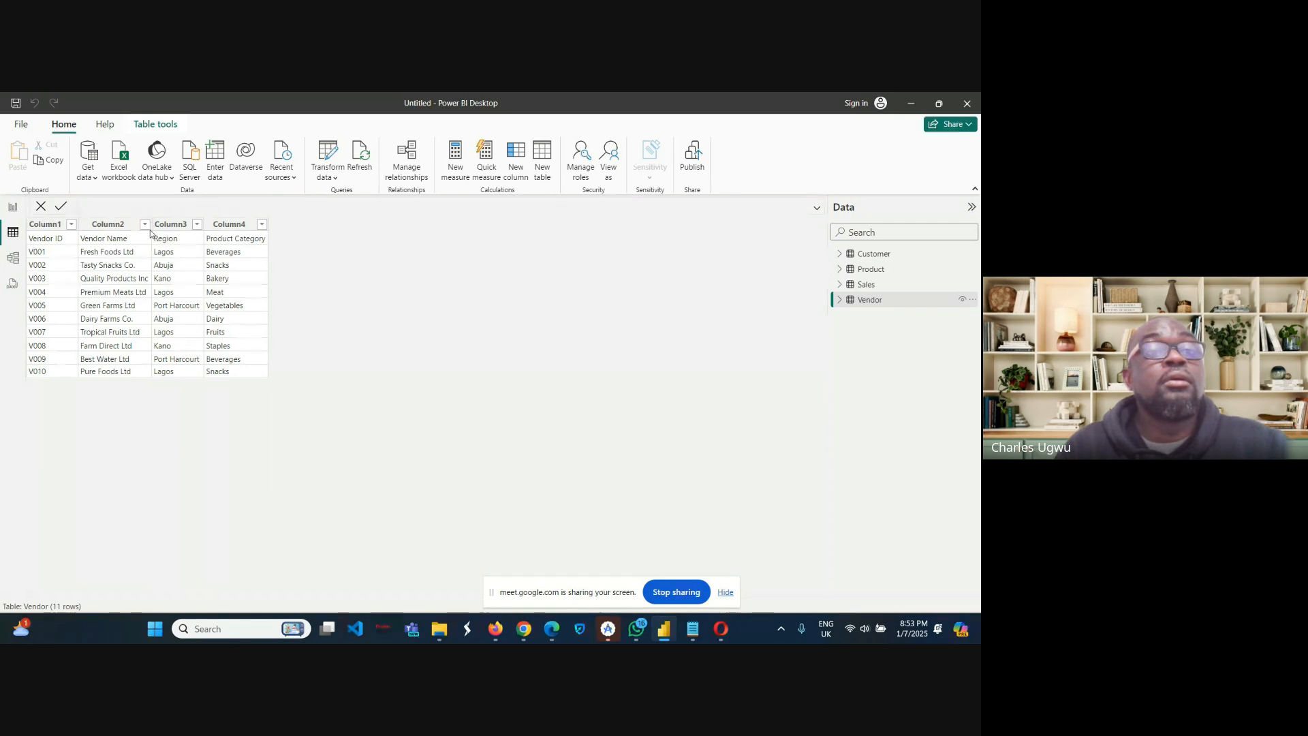
click(12, 209)
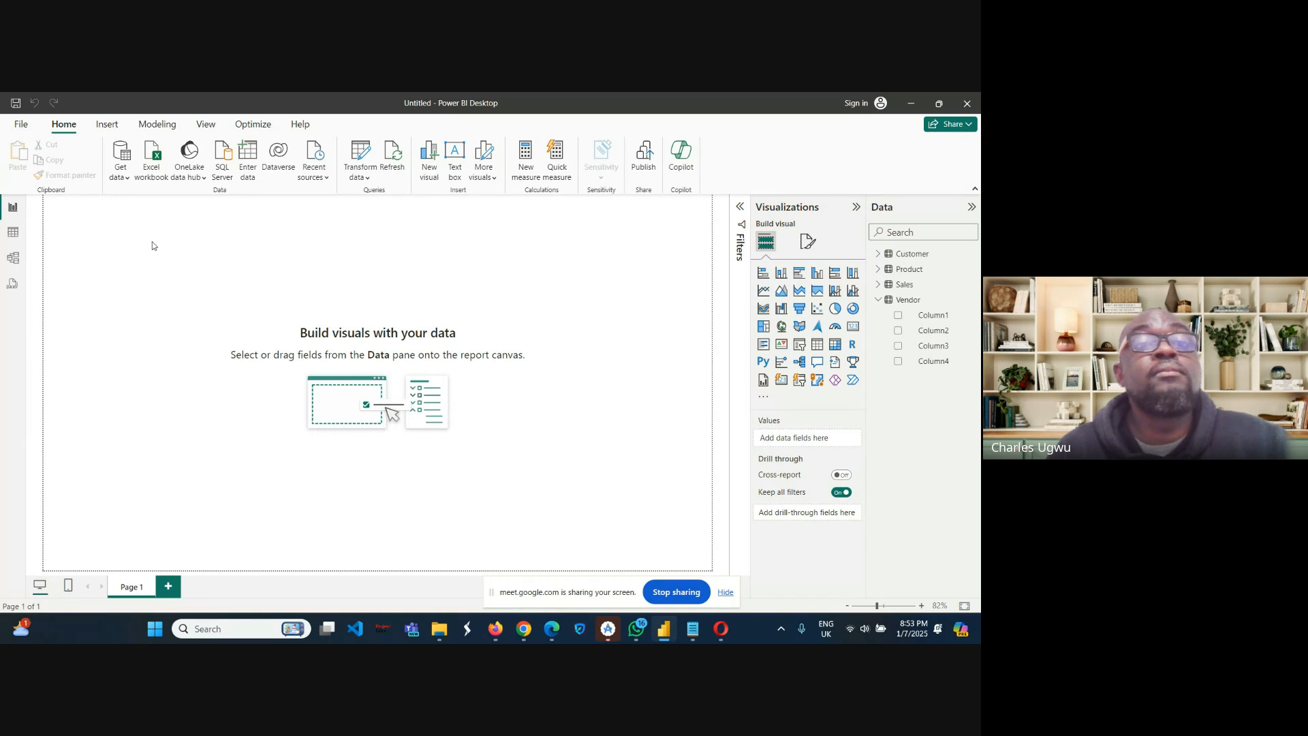
click(364, 174)
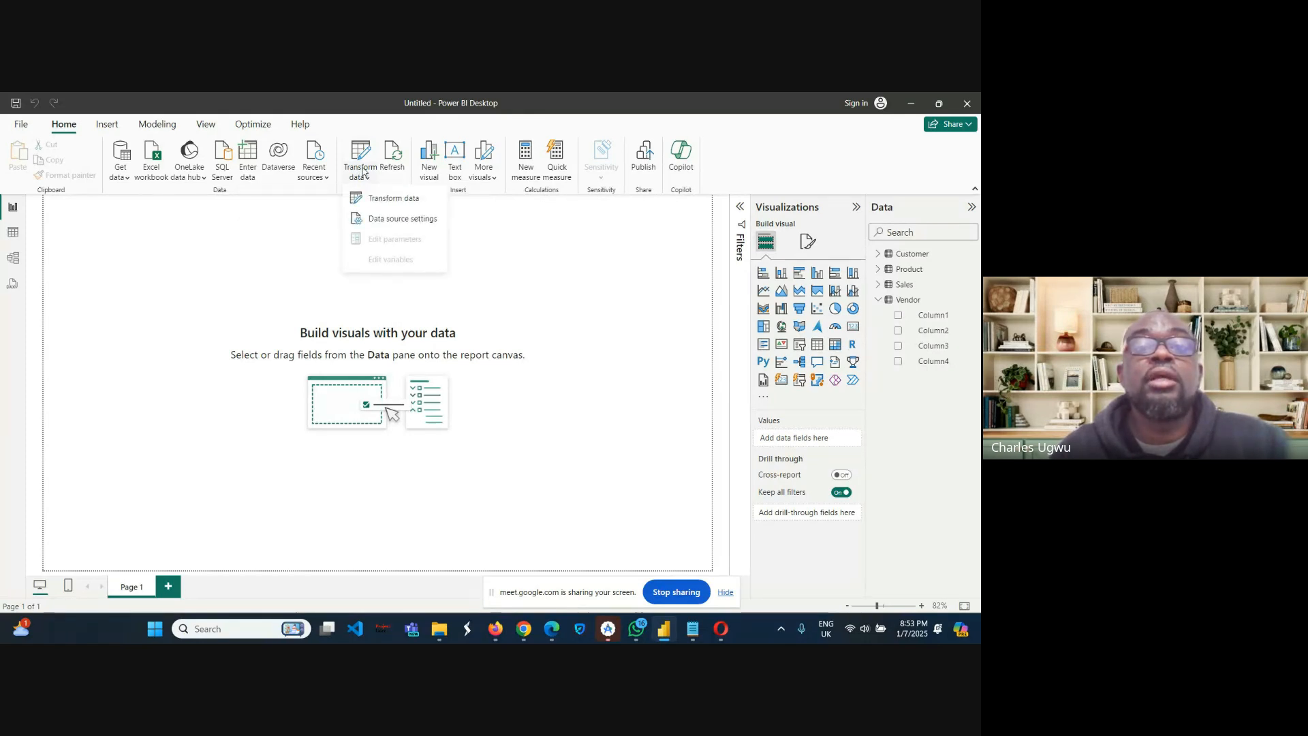
click(383, 199)
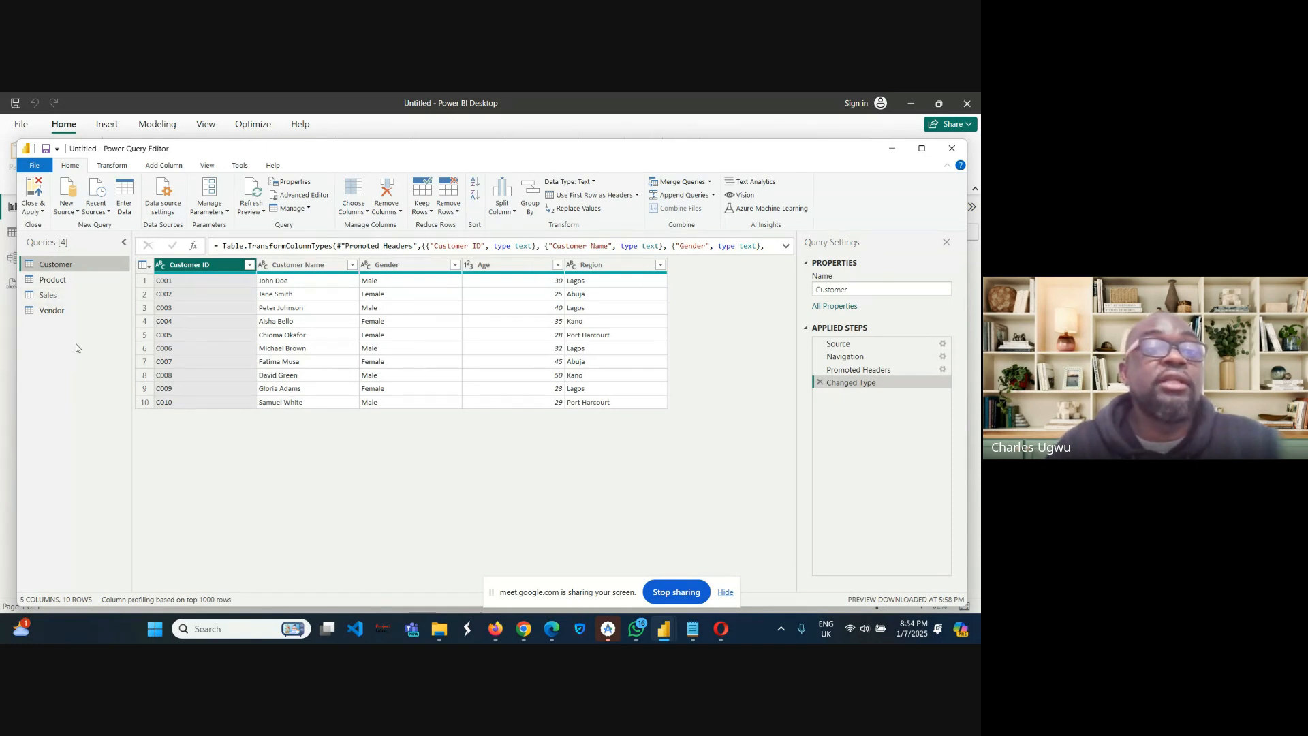
click(49, 311)
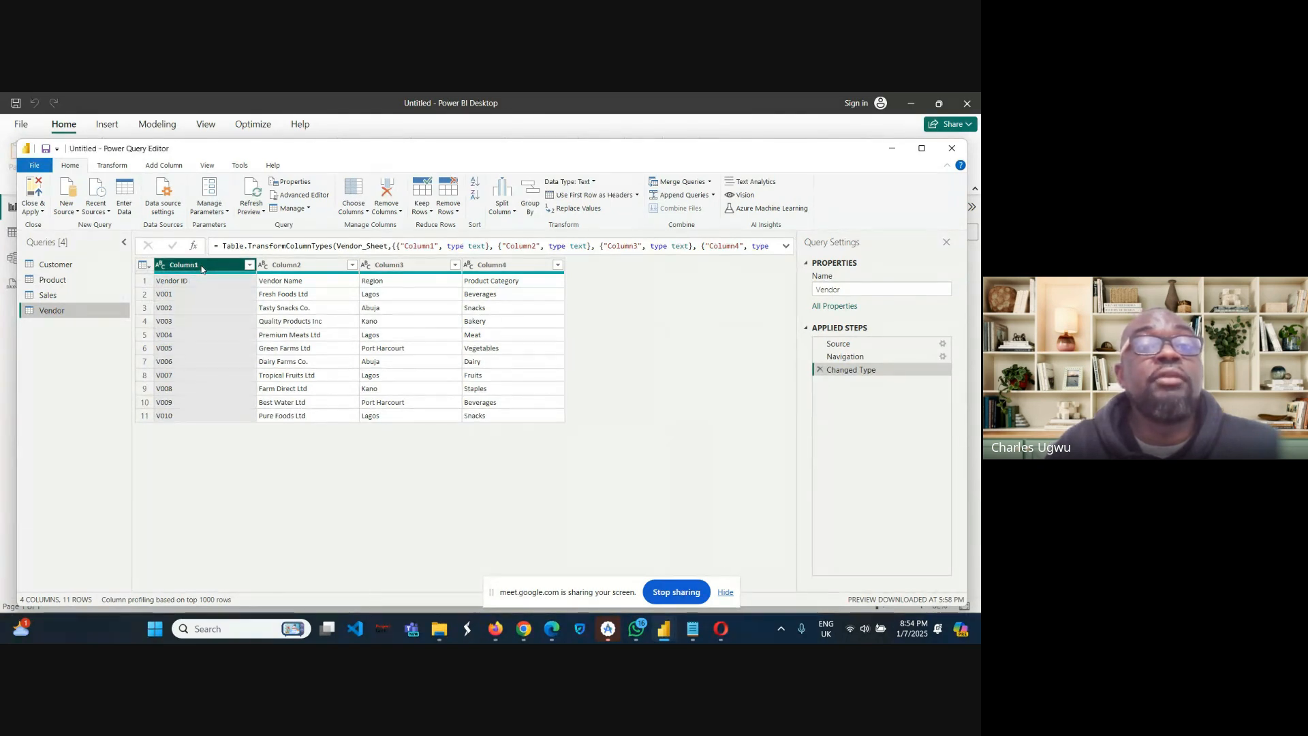
Rename Column1 of the Vendor query as Vendor ID.
click(113, 168)
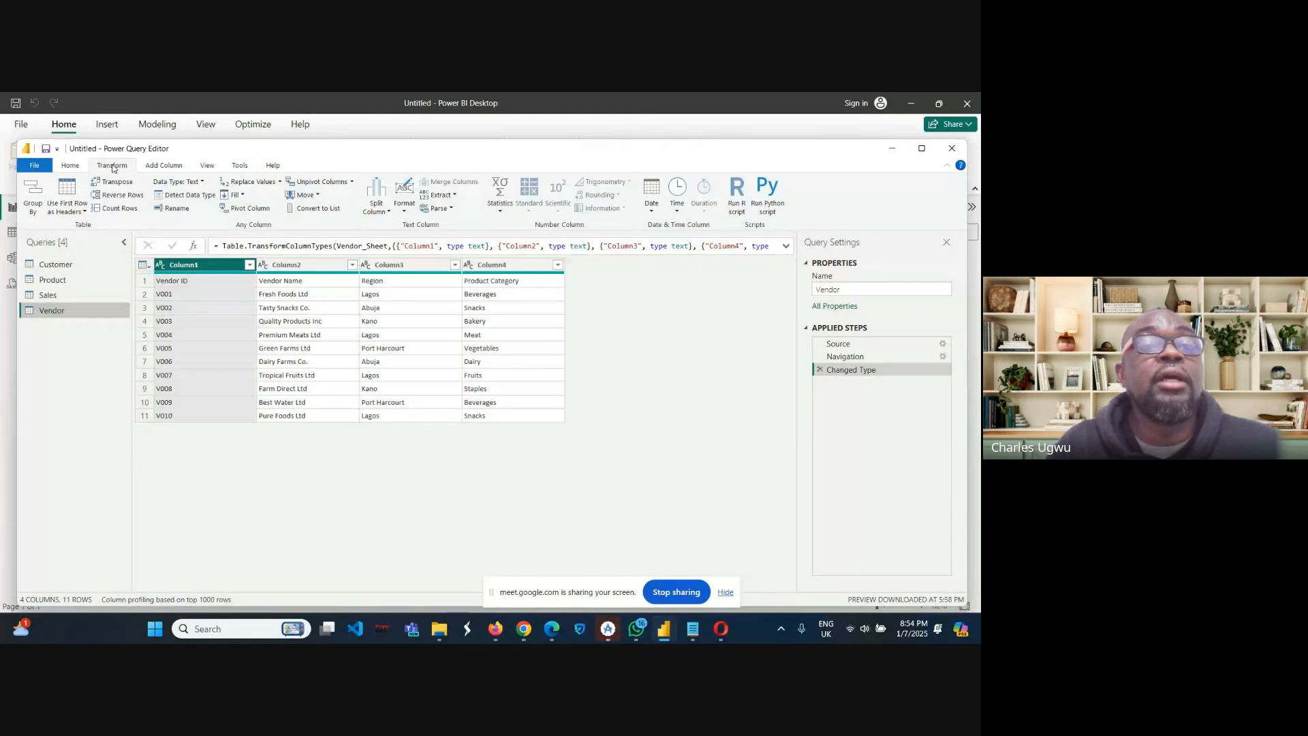
click(179, 208)
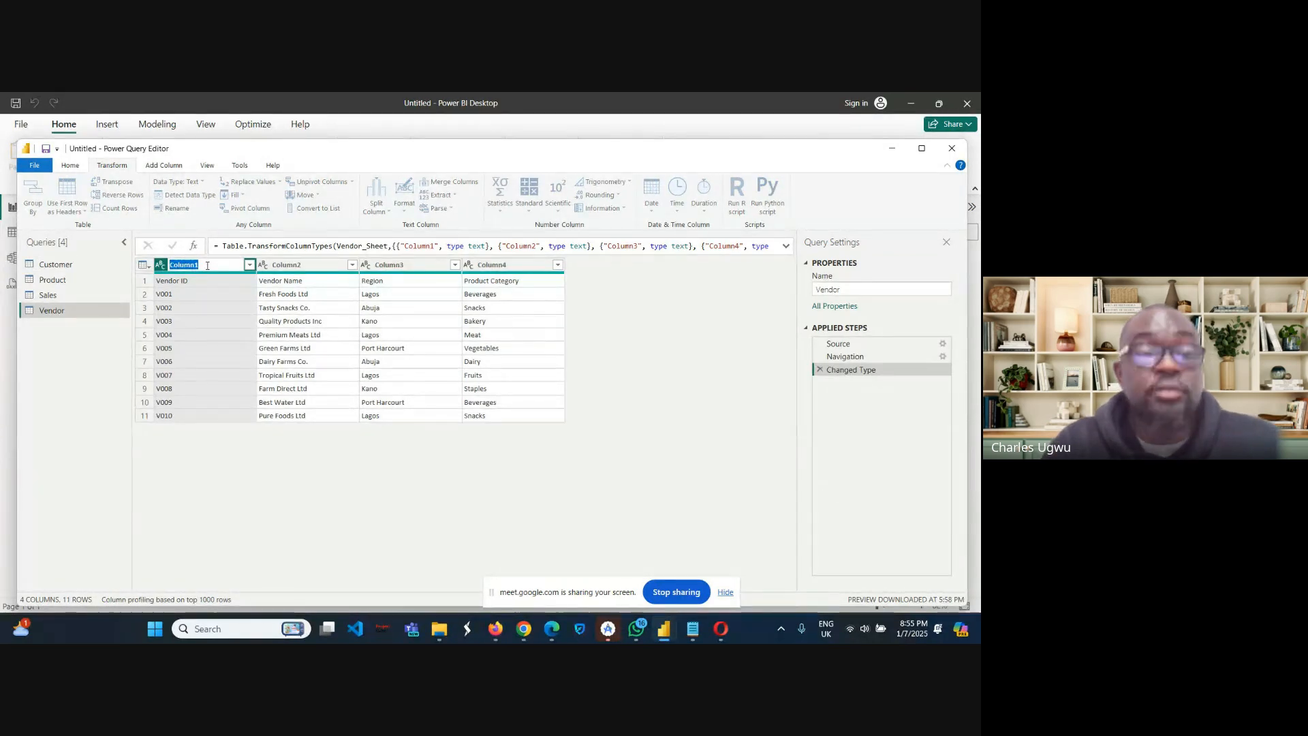
text(V)
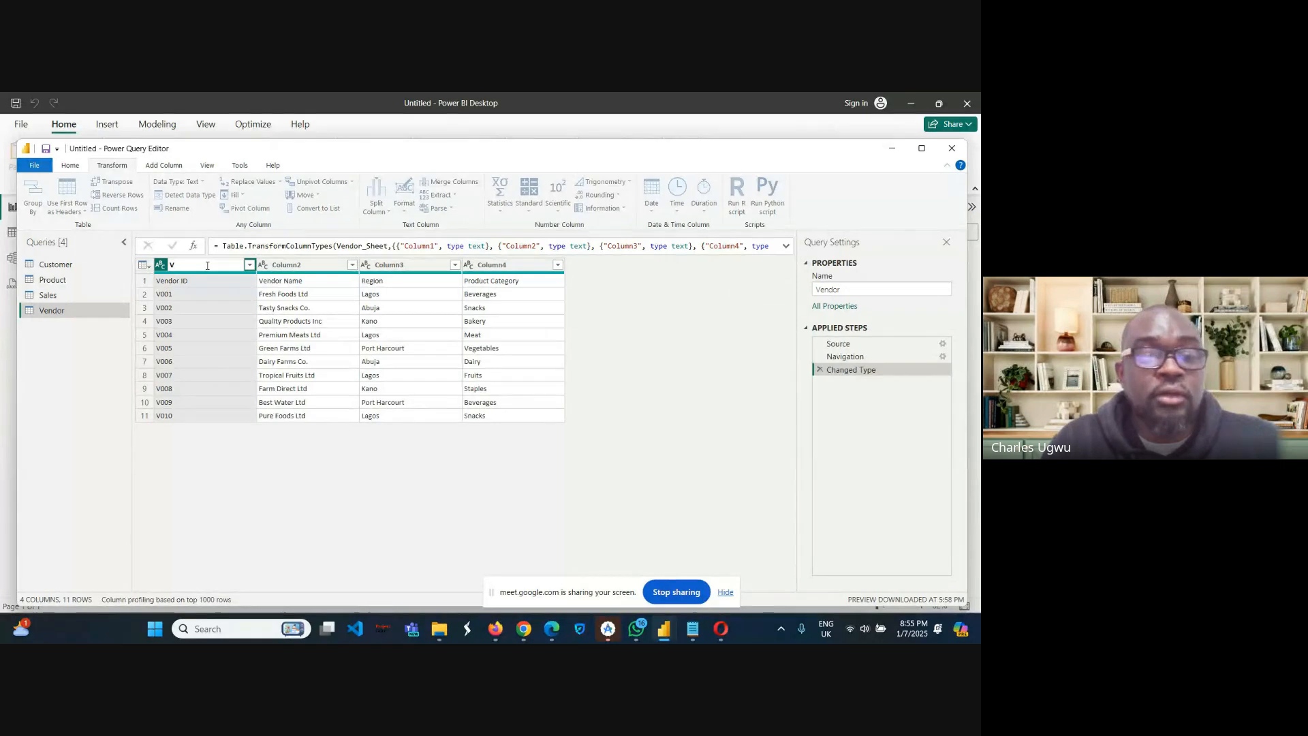
text(endo)
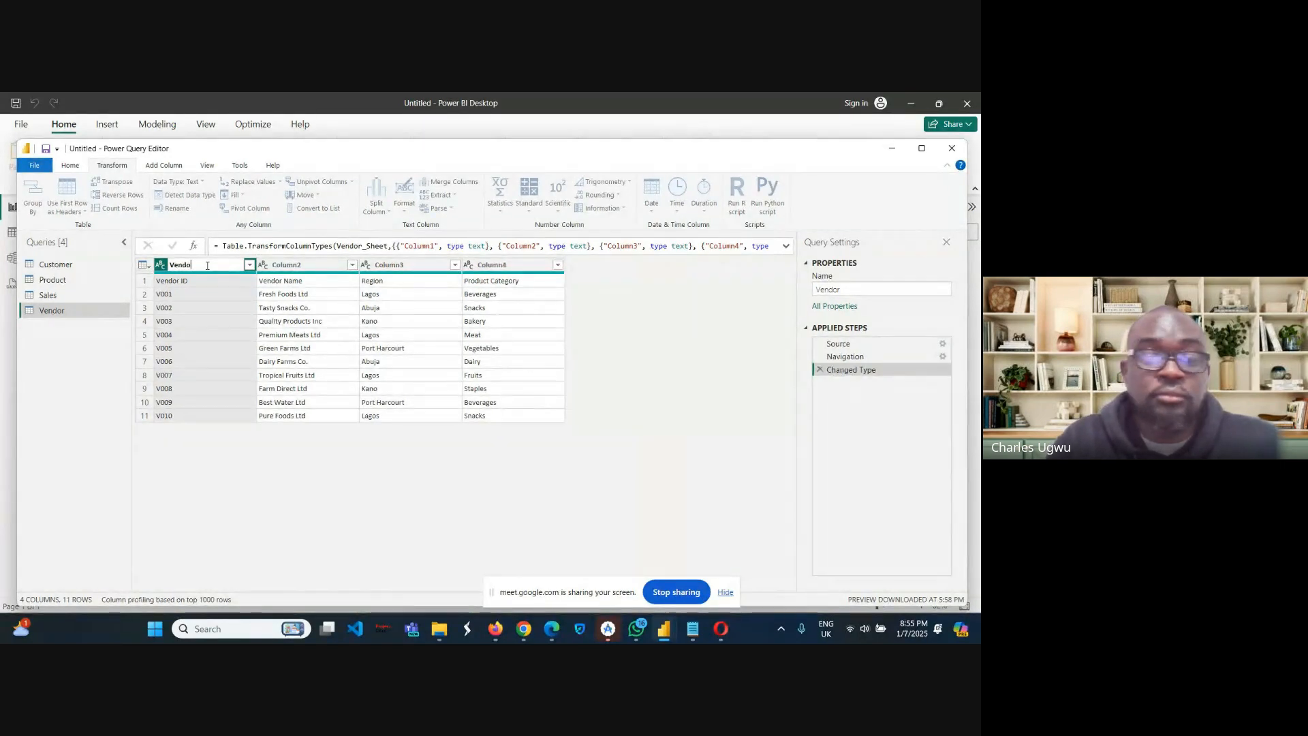
text(r)
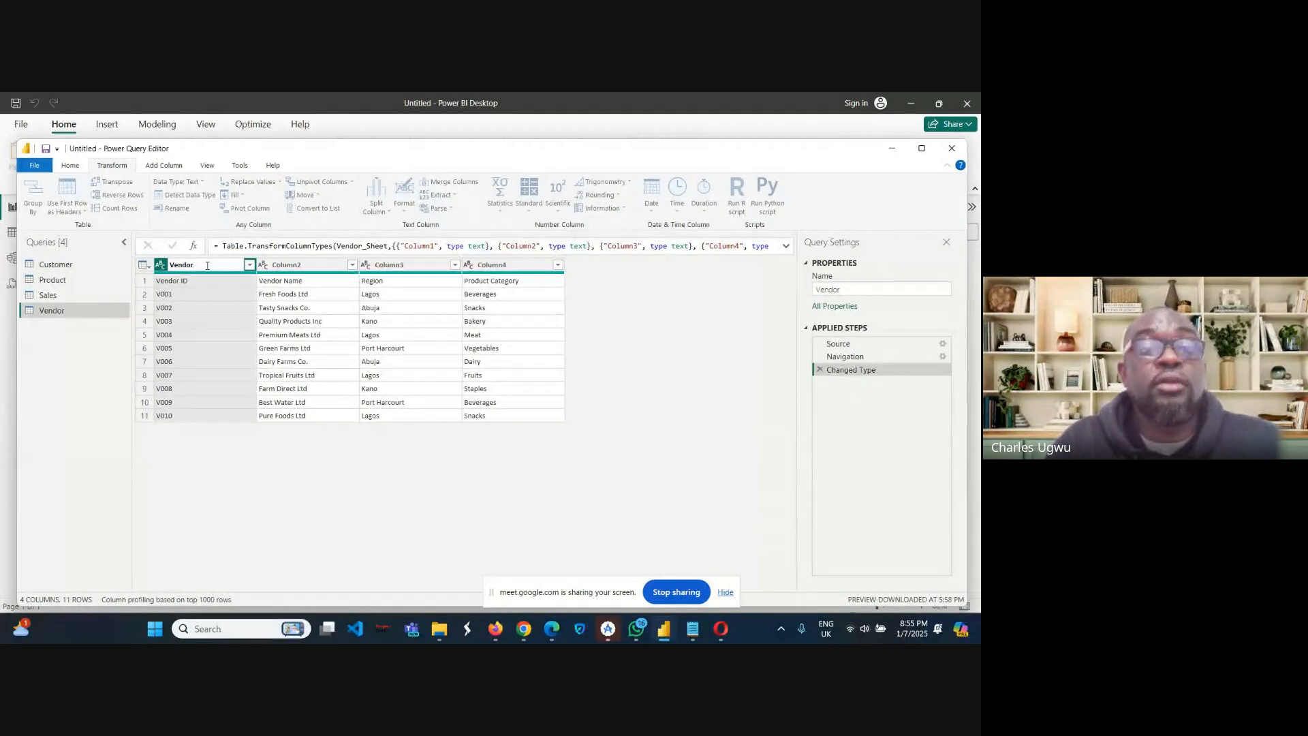
text( ID)
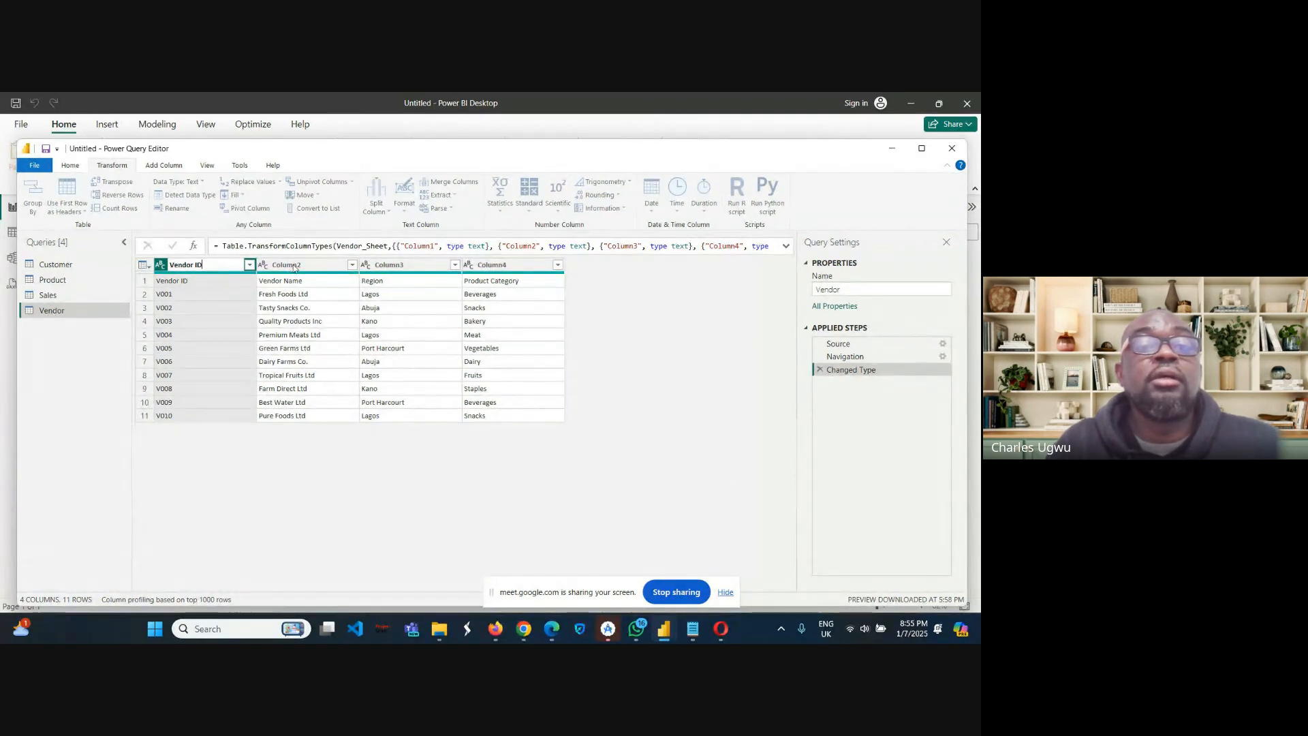
key(Return)
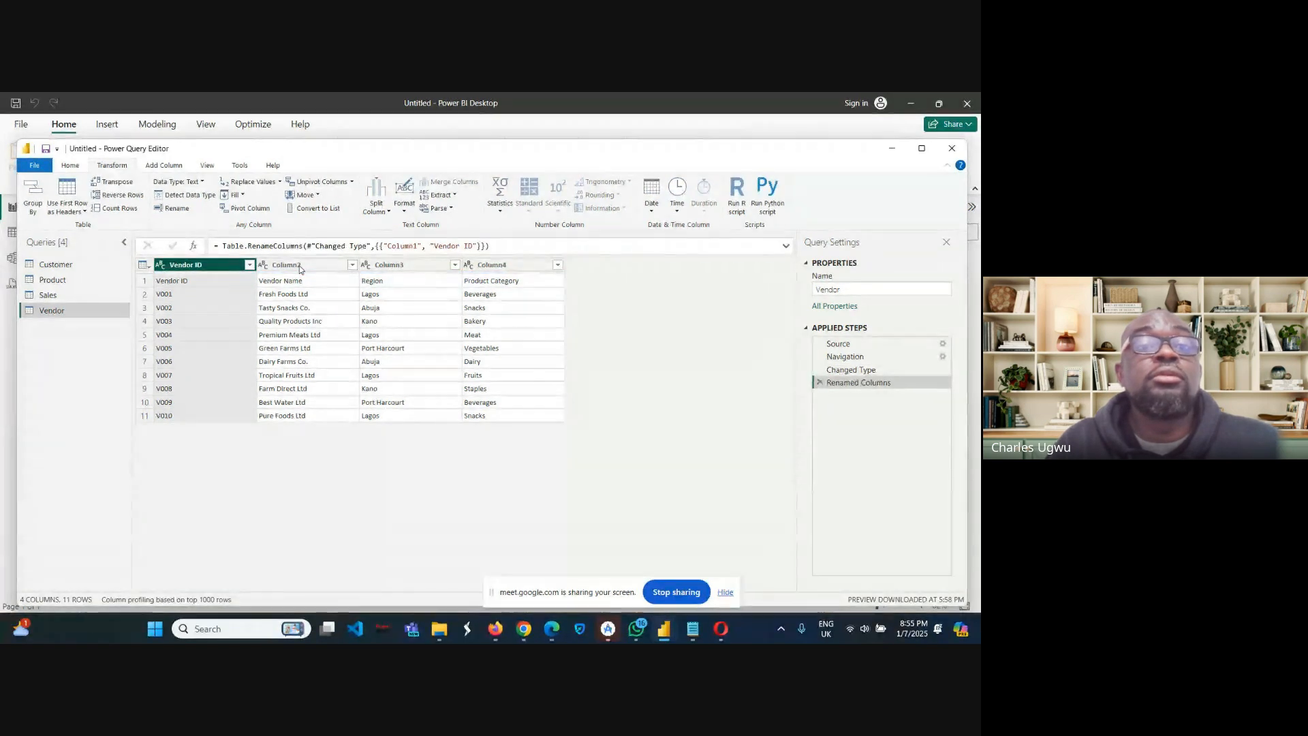
Rename Column2 of the Vendor query as Vendor Name.
click(284, 266)
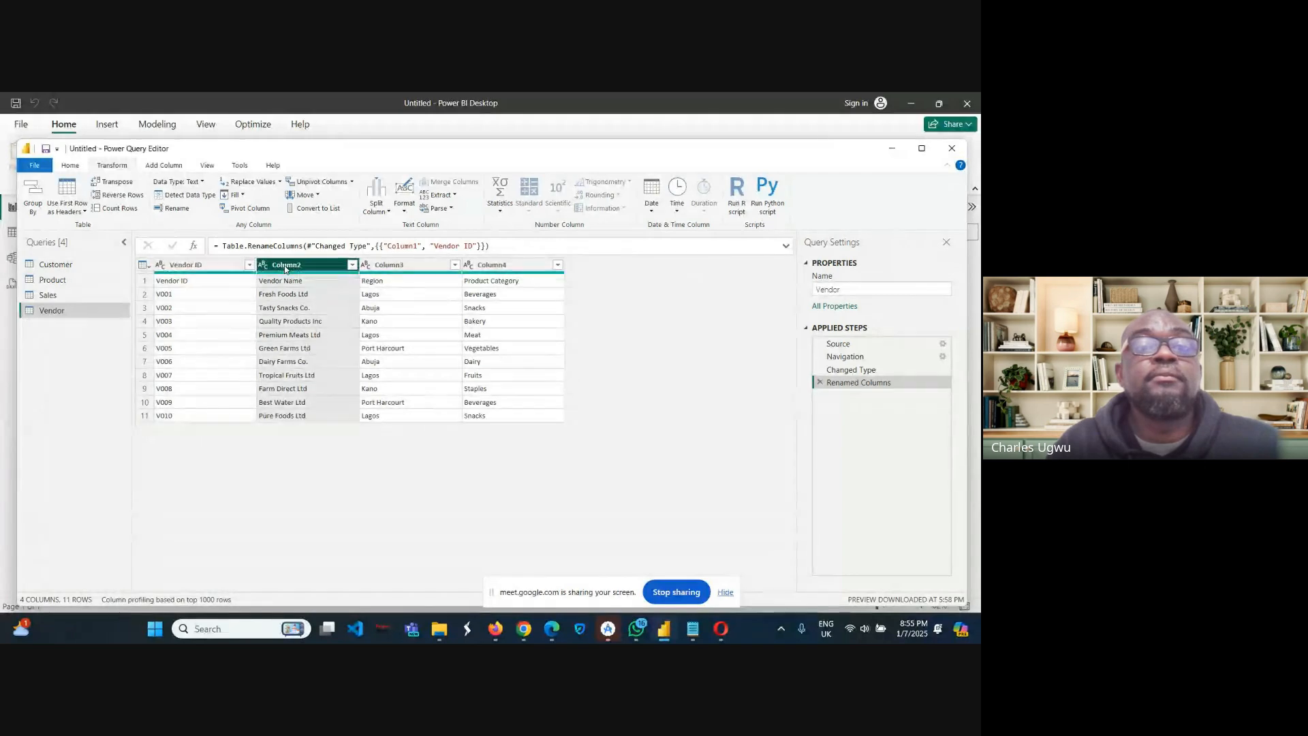
click(178, 211)
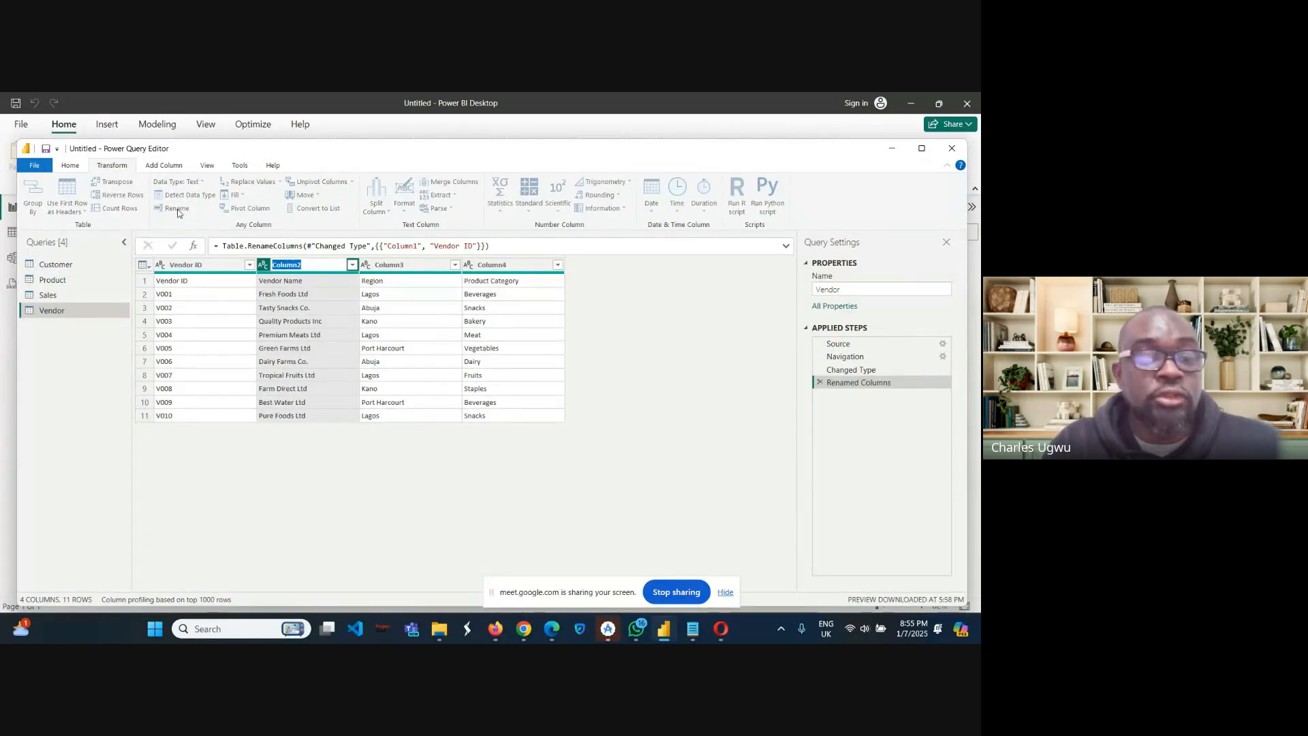
text(Ven)
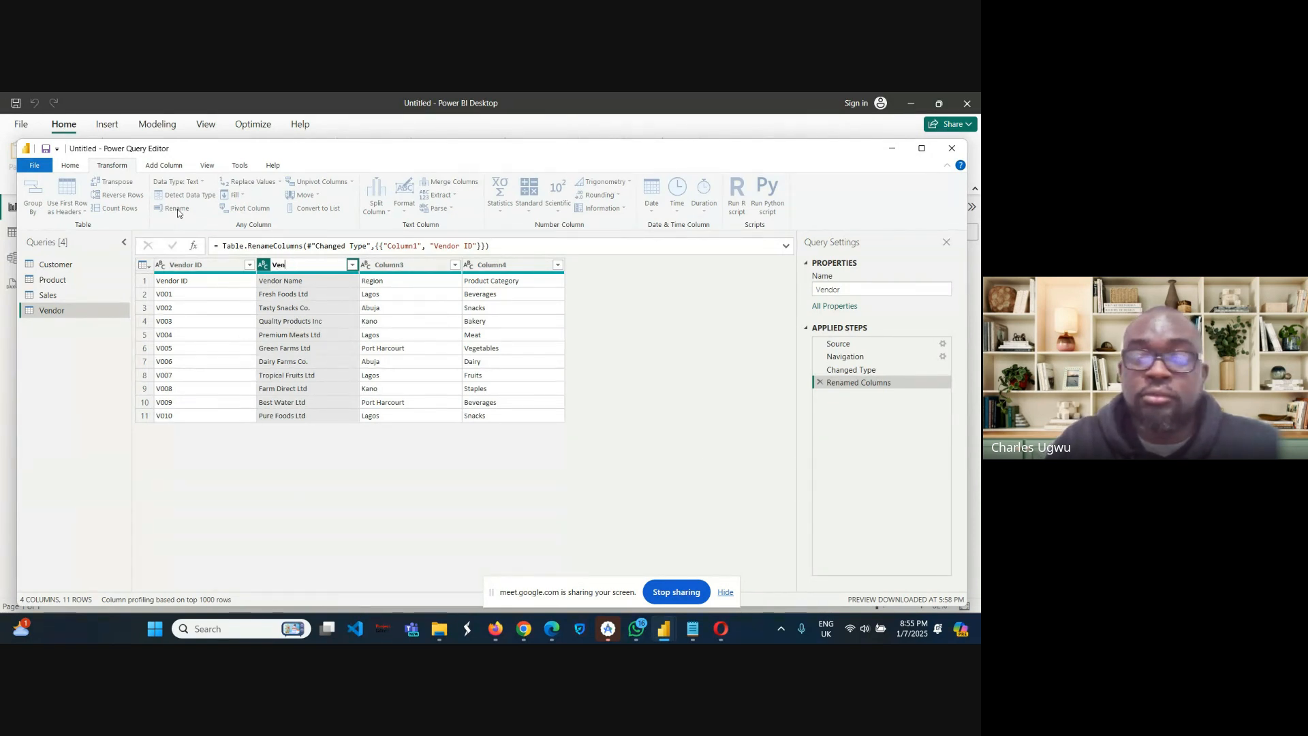
text(dor)
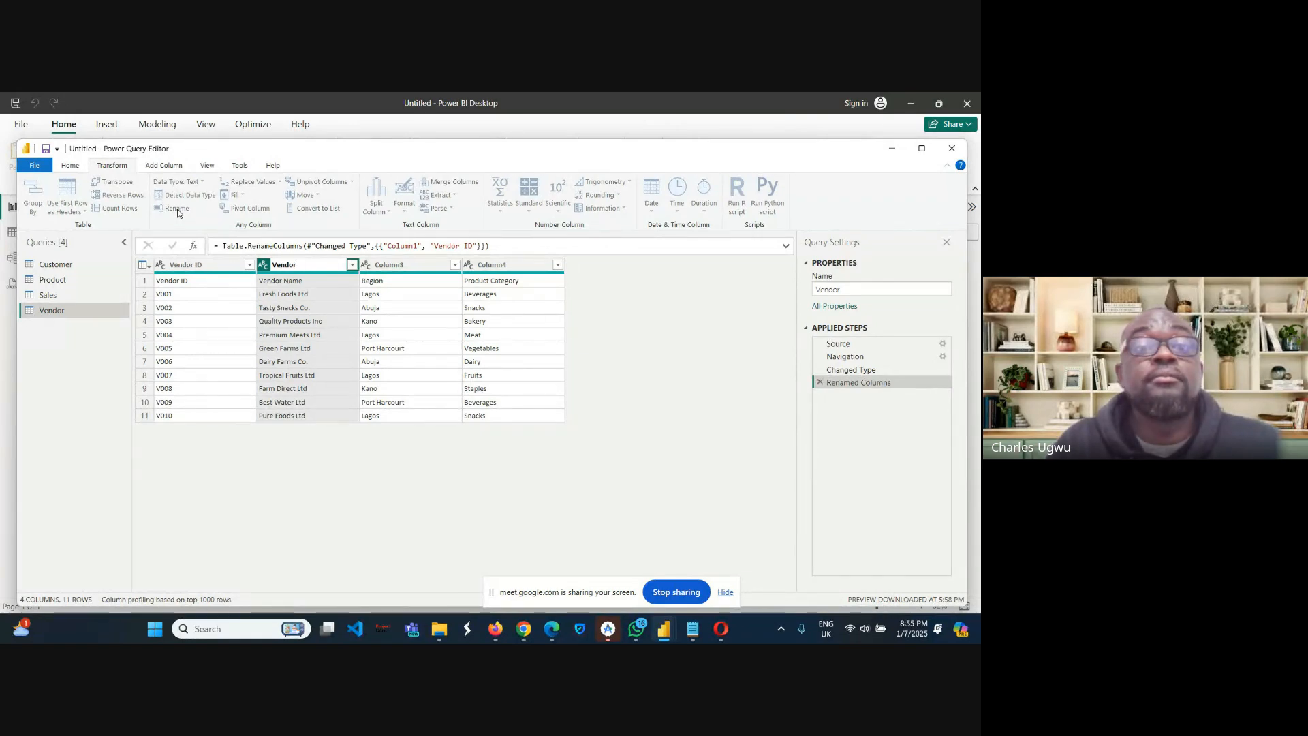
text( N)
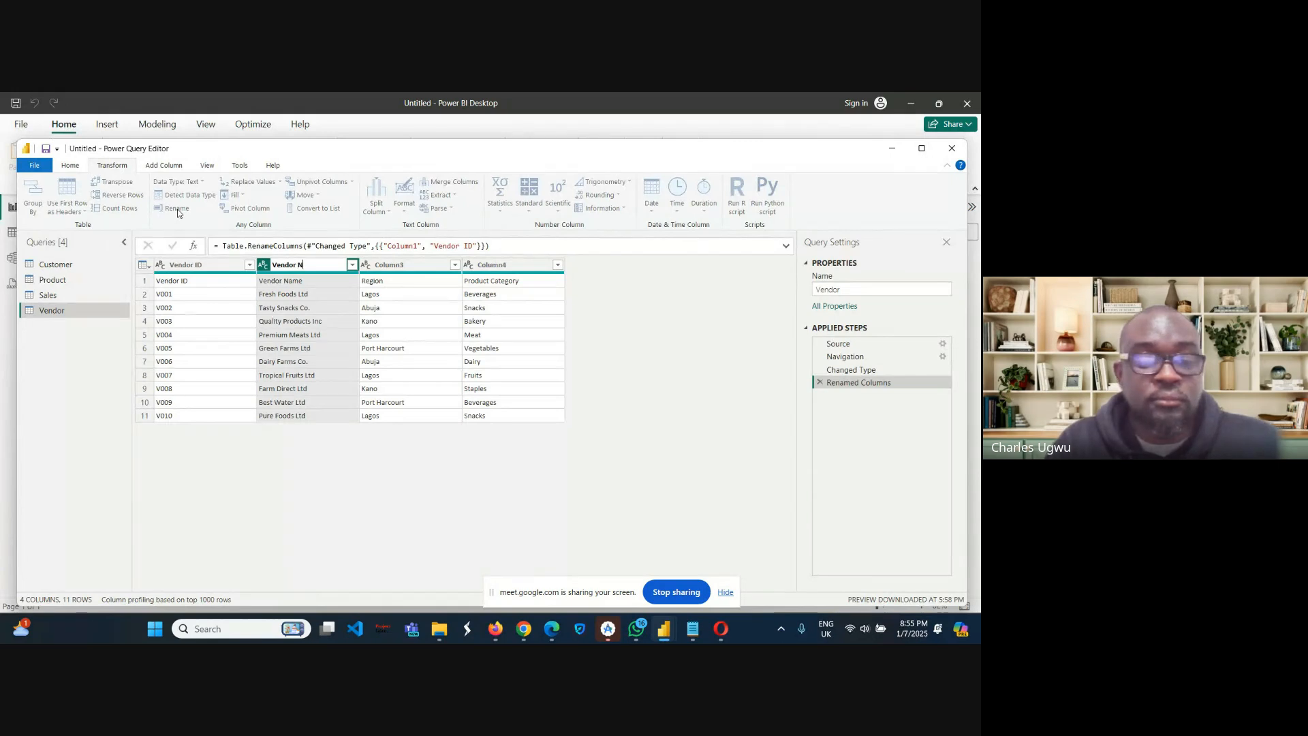
text(ame)
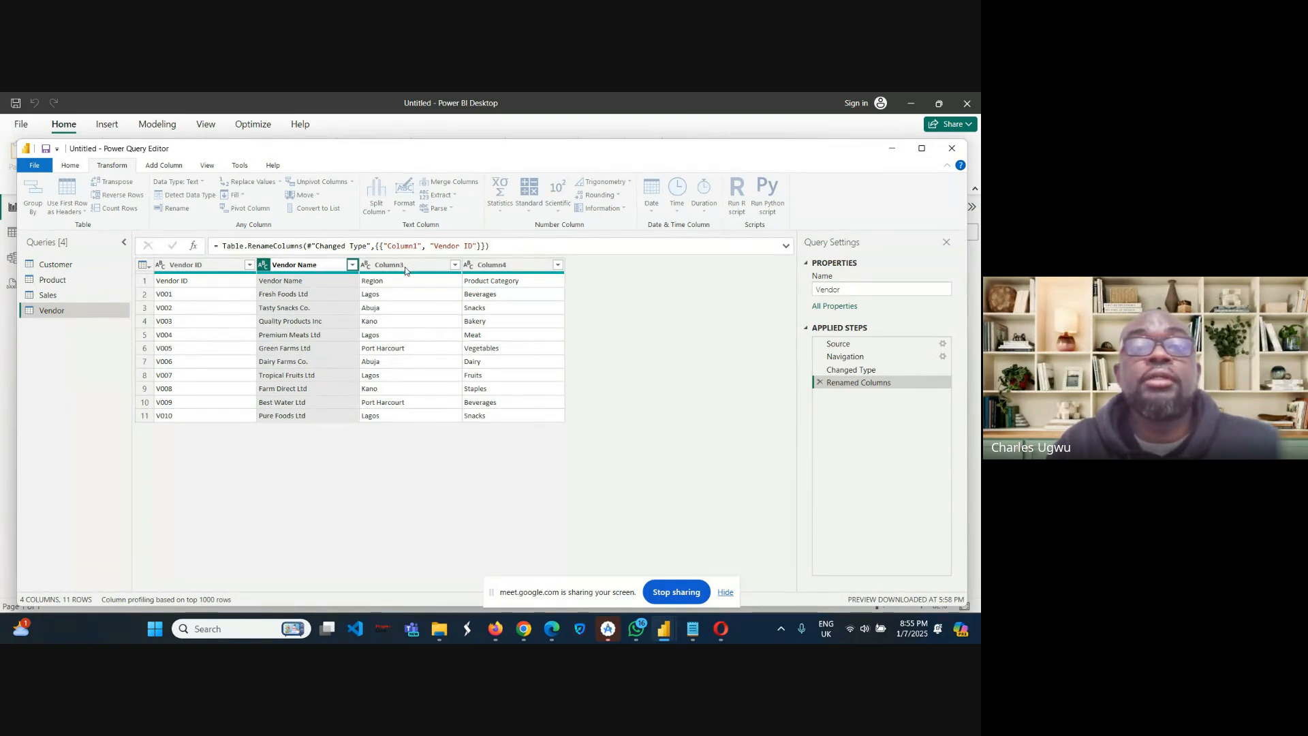
key(Return)
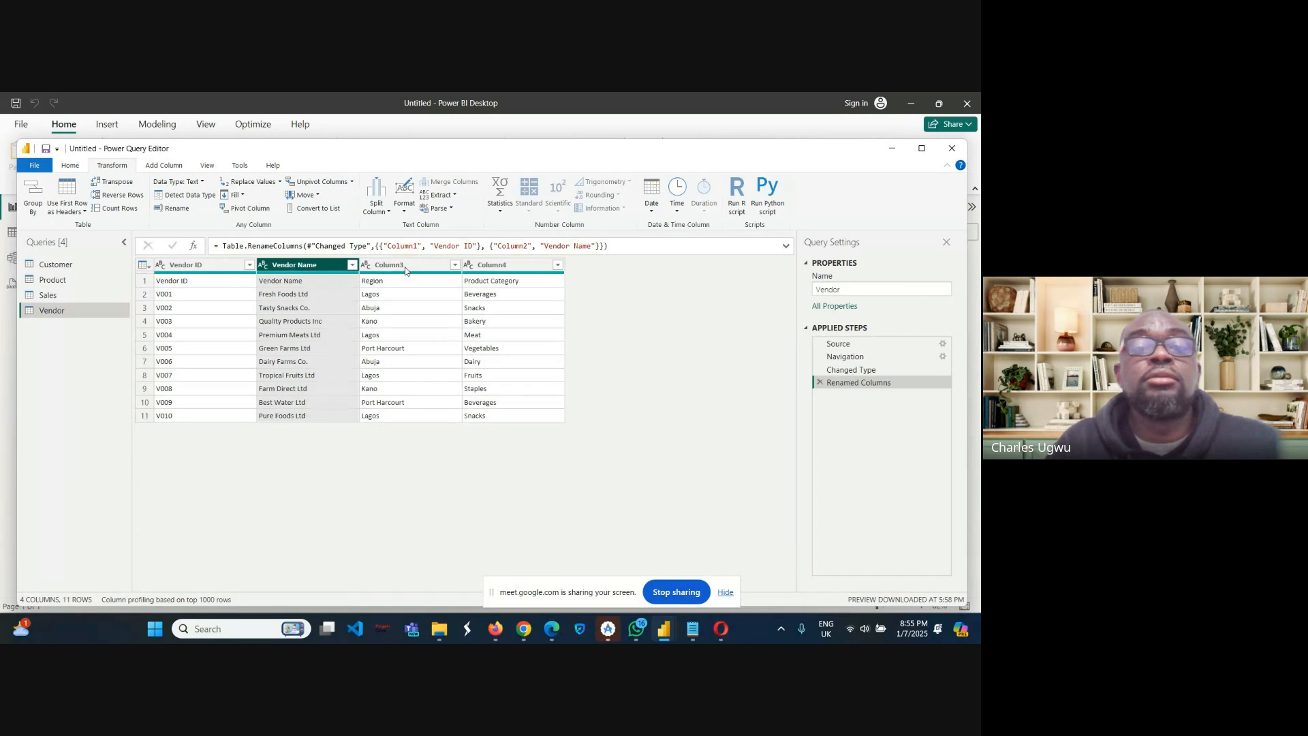
Rename Column3 of the Vendor query as Region.
click(401, 267)
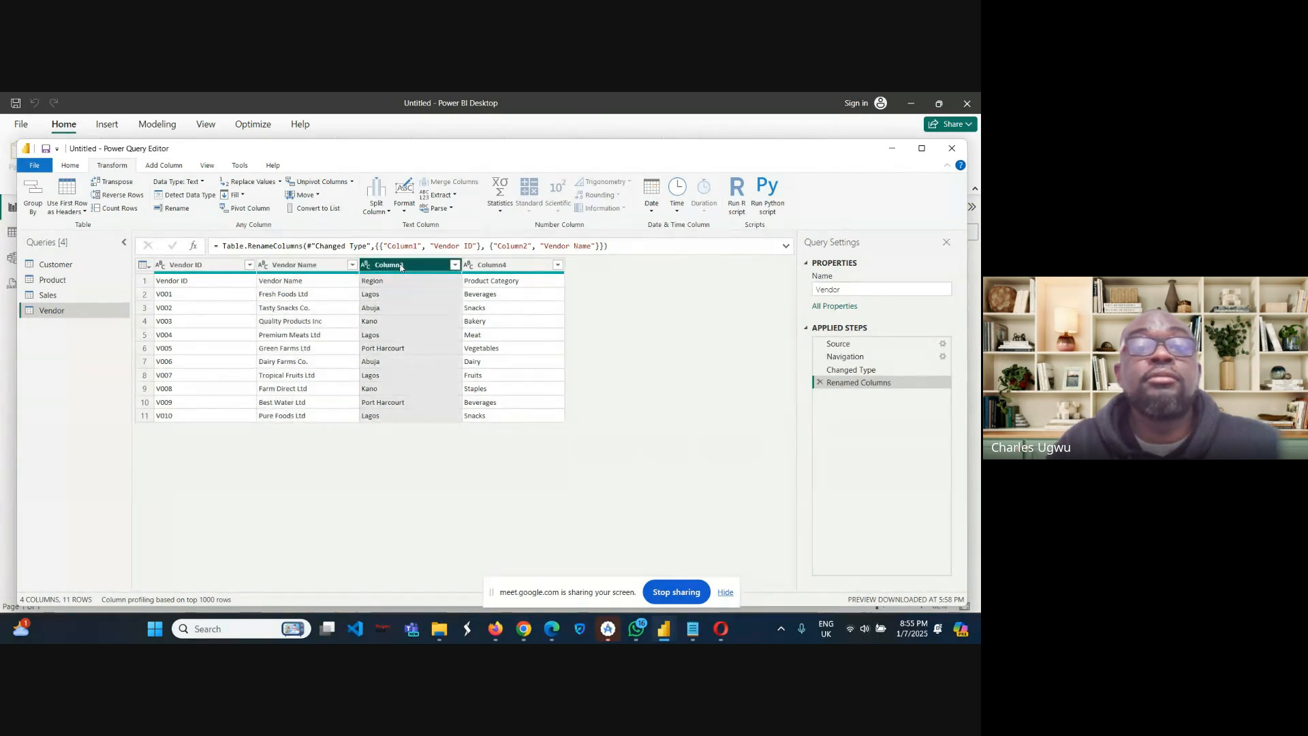
click(177, 211)
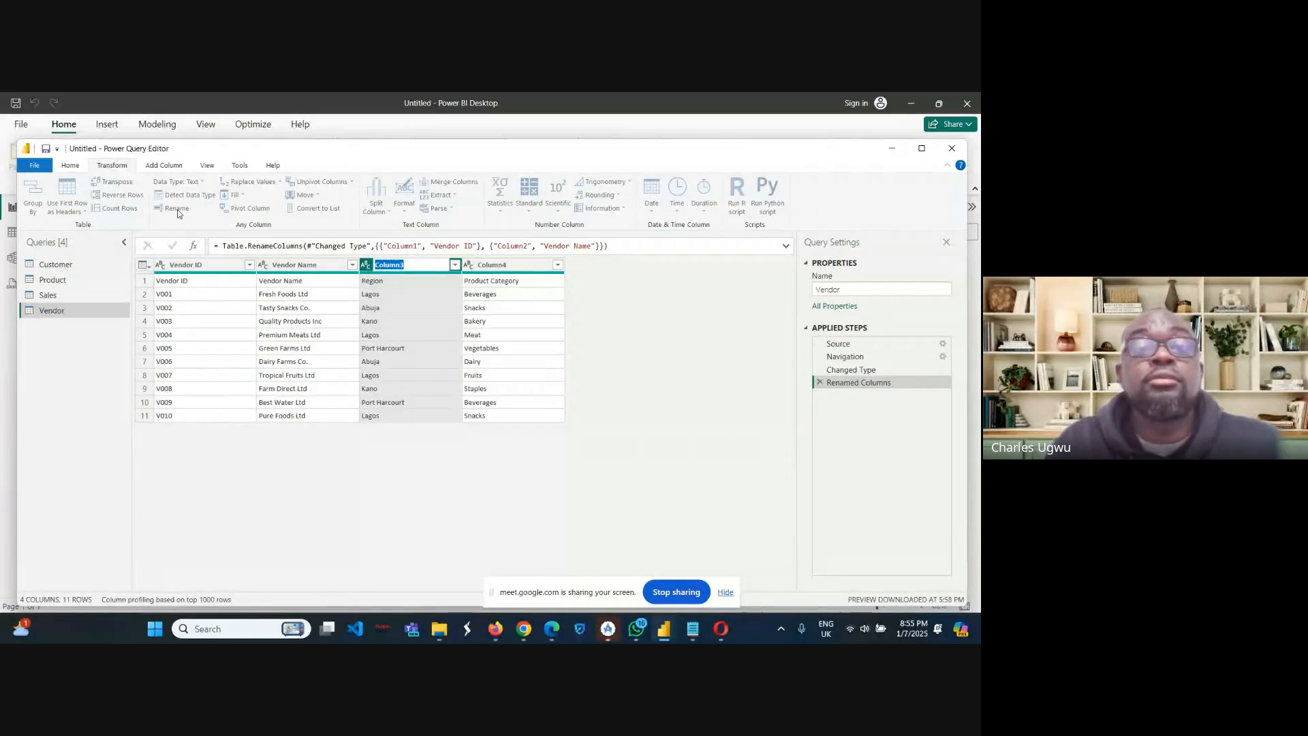
text(R)
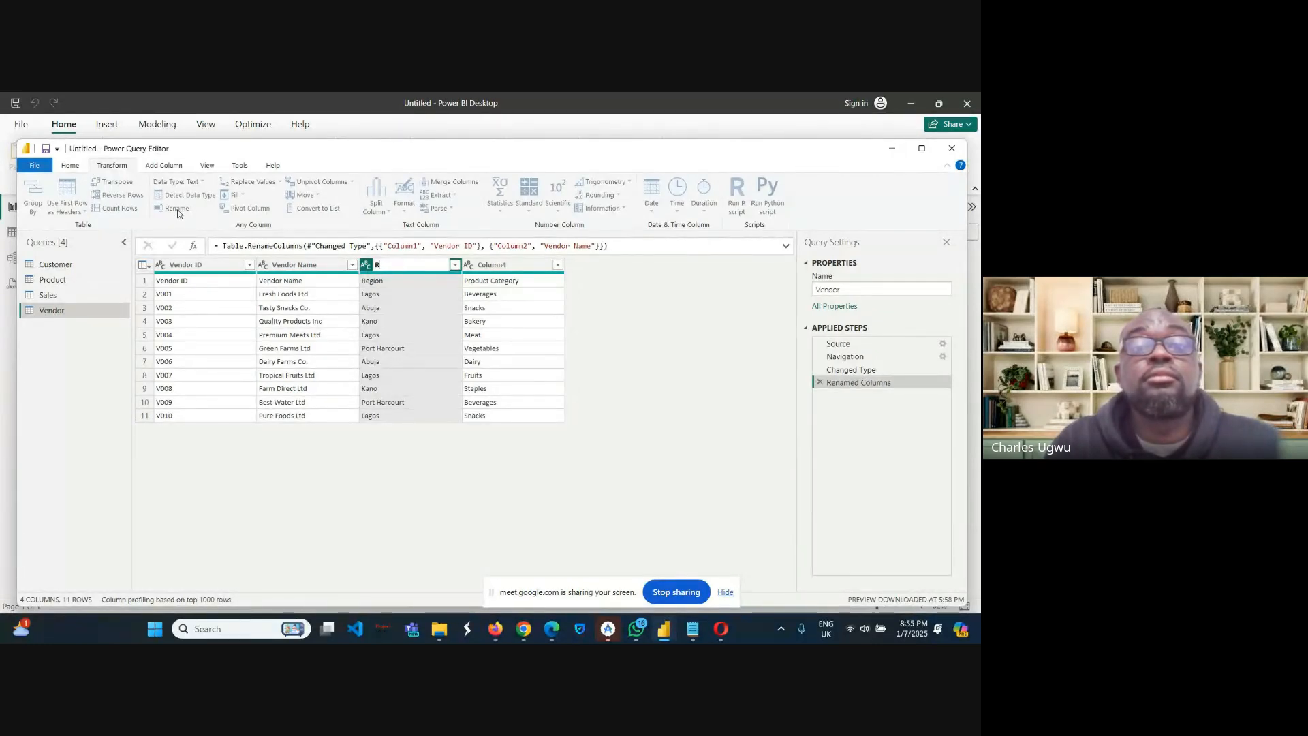
text(e)
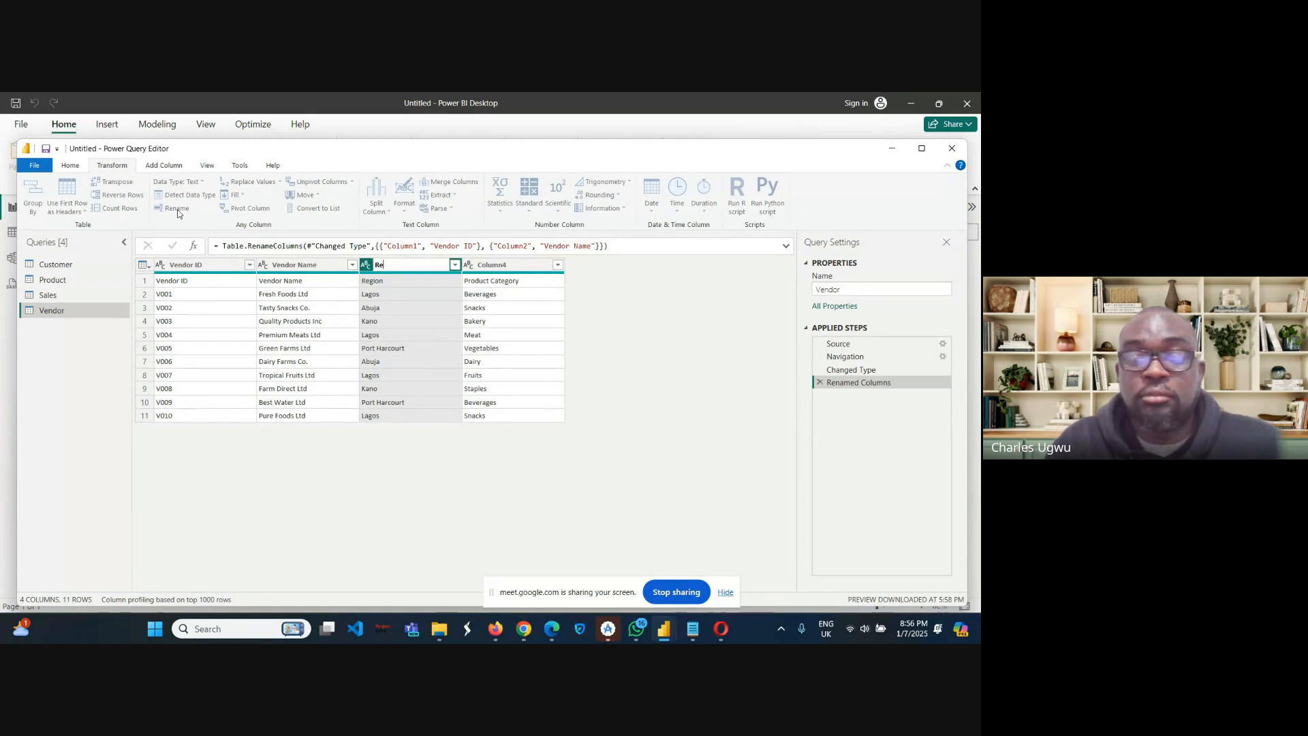
text(gion)
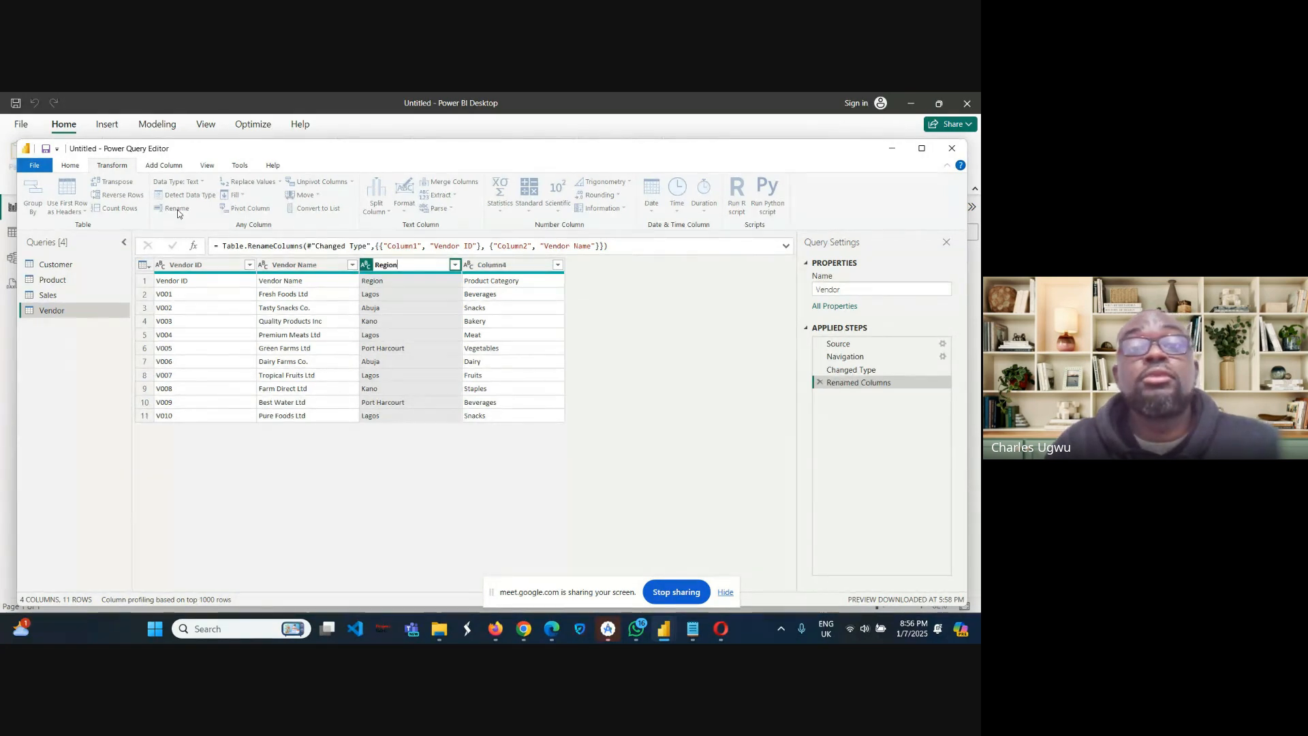
key(Return)
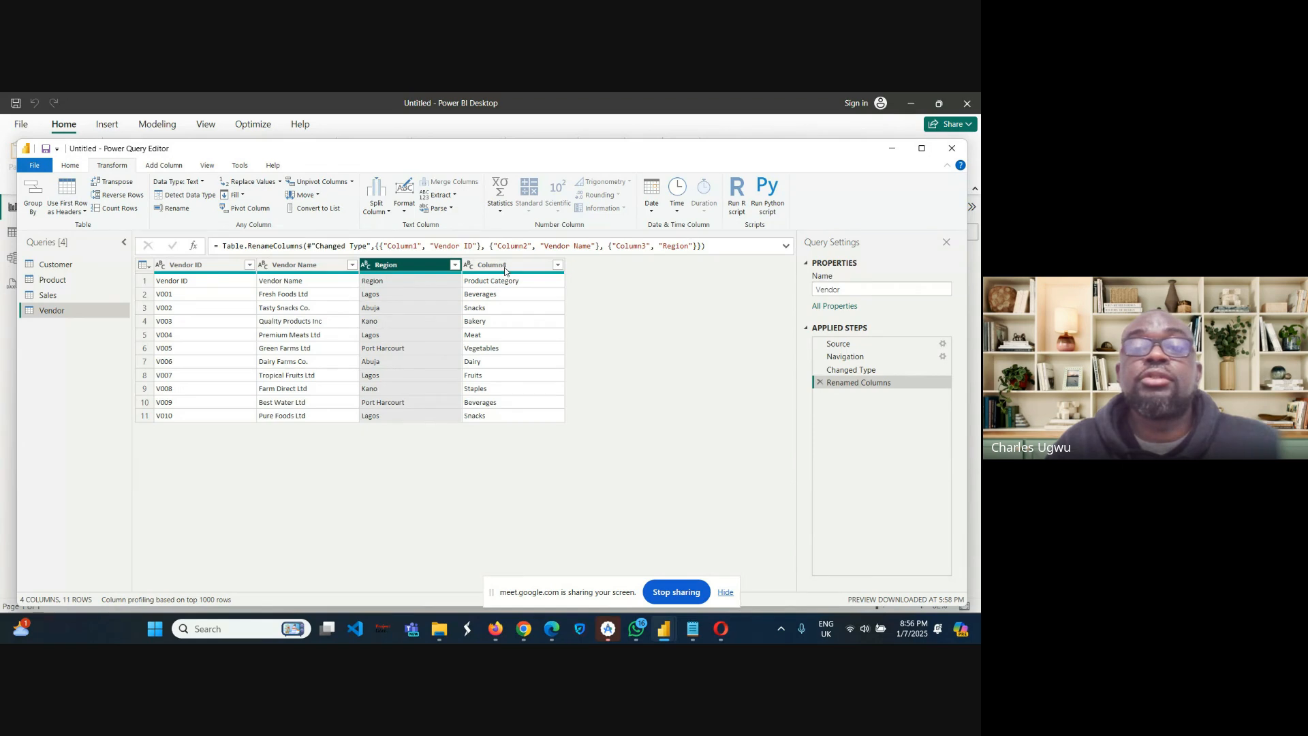
Rename Column4 of the Vendor query as Product Category.
click(502, 271)
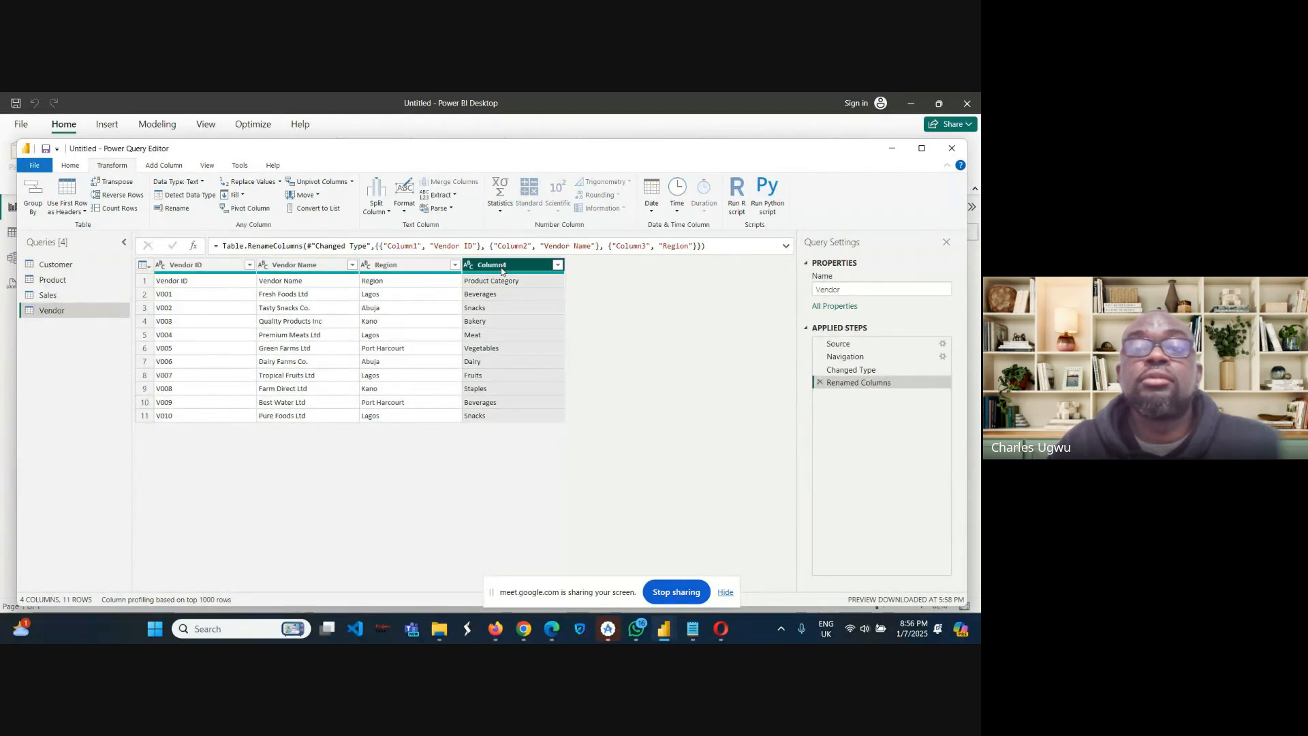
click(178, 208)
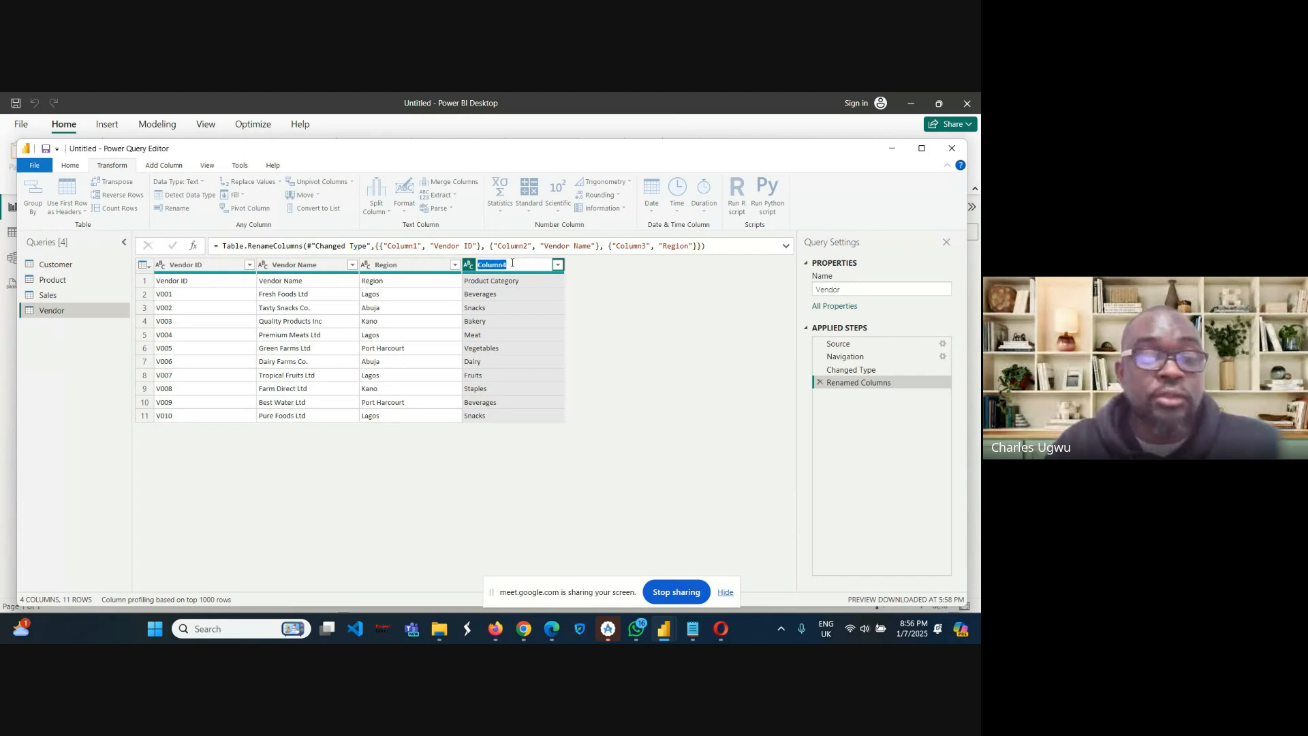
text(P)
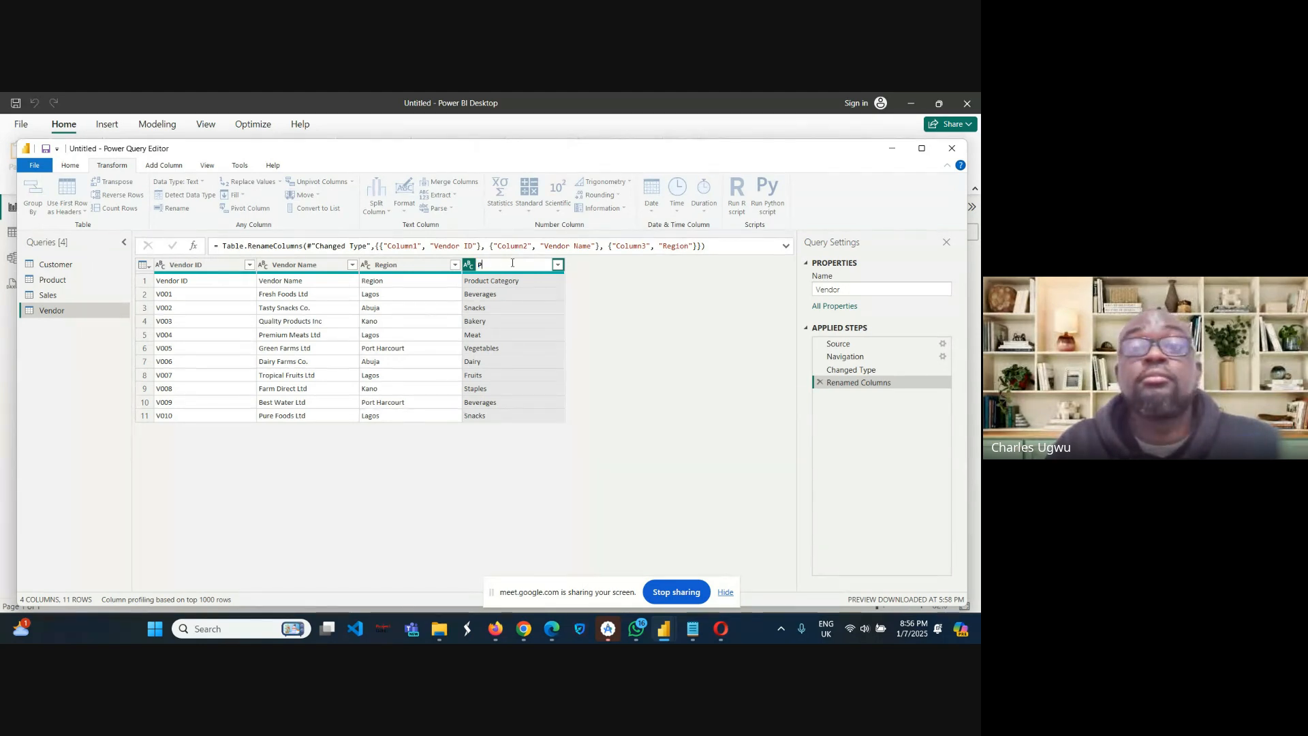
text(roduc)
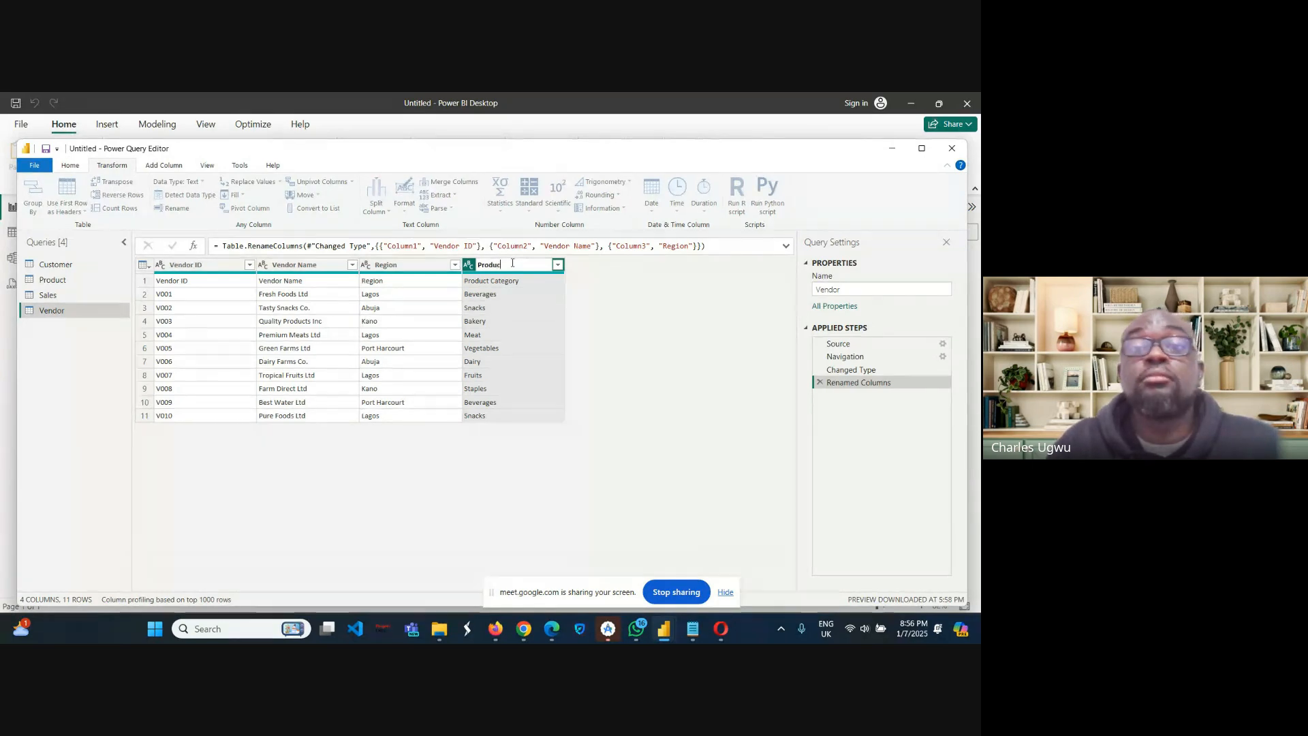
text(t)
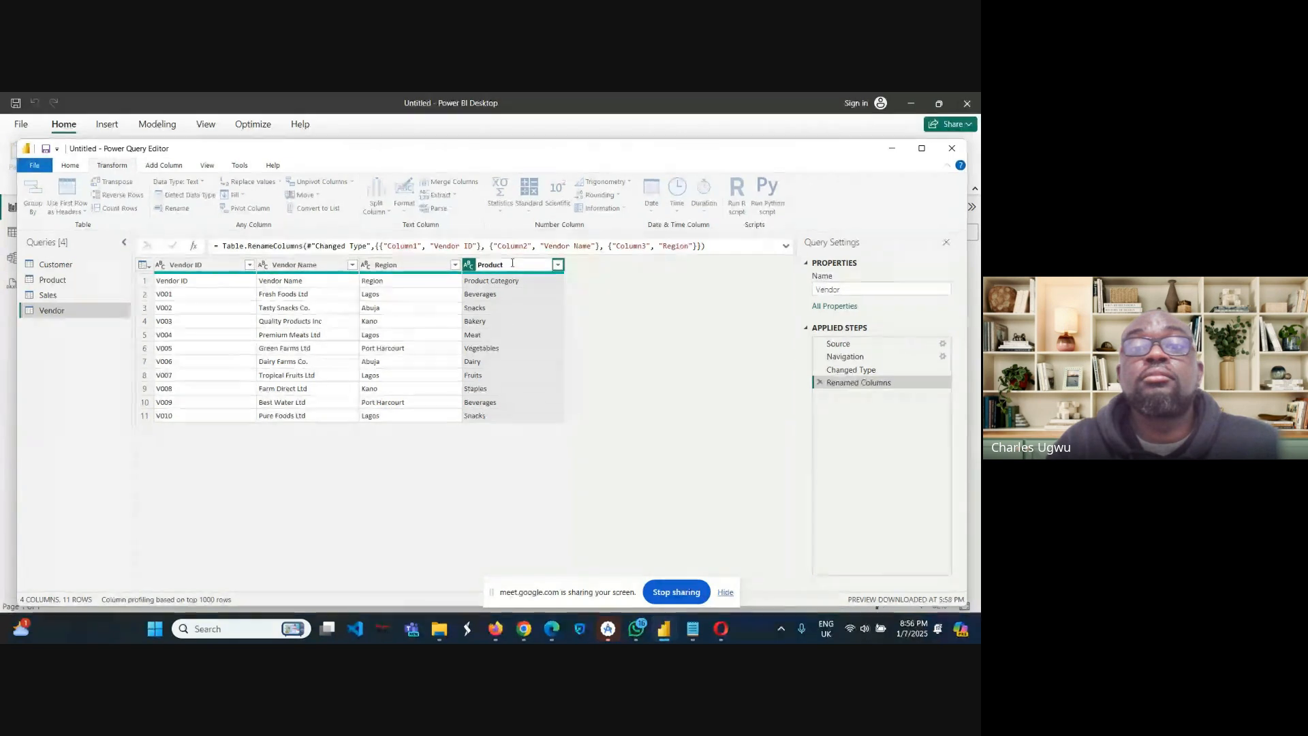
text( Ca)
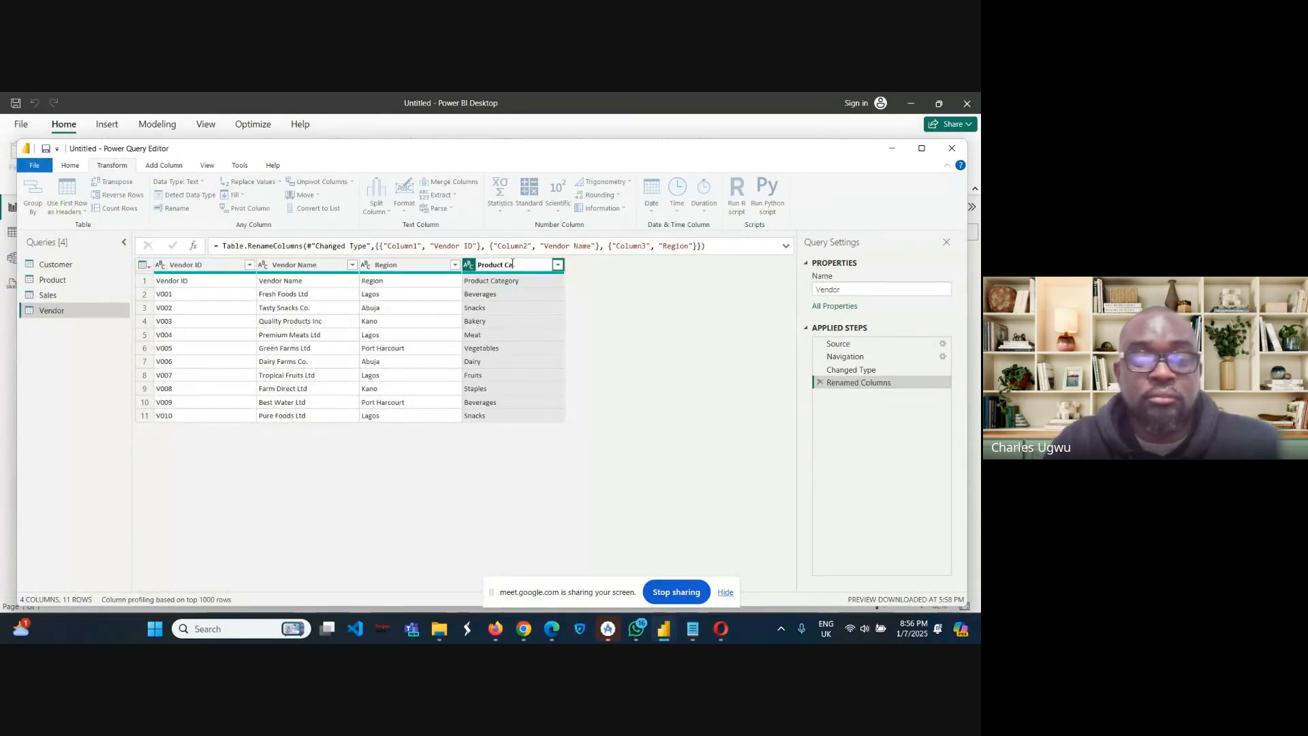
text(tego)
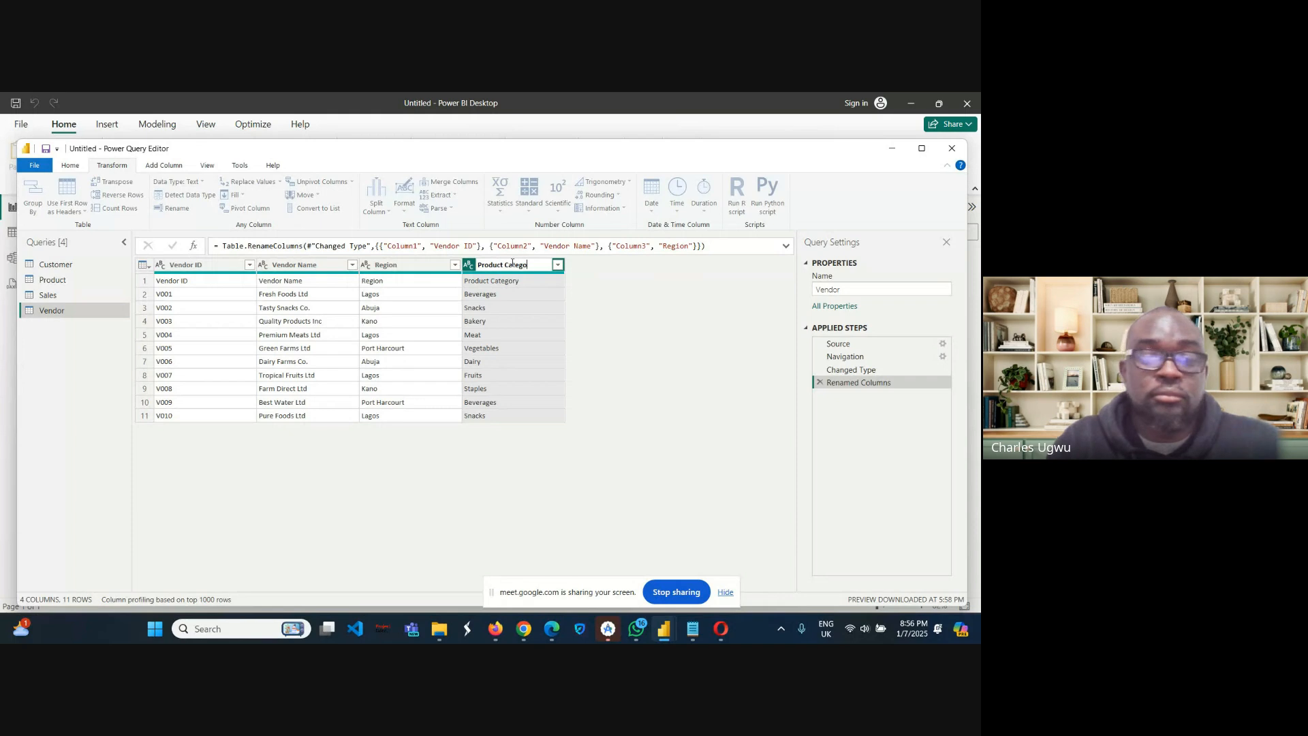
text(ry)
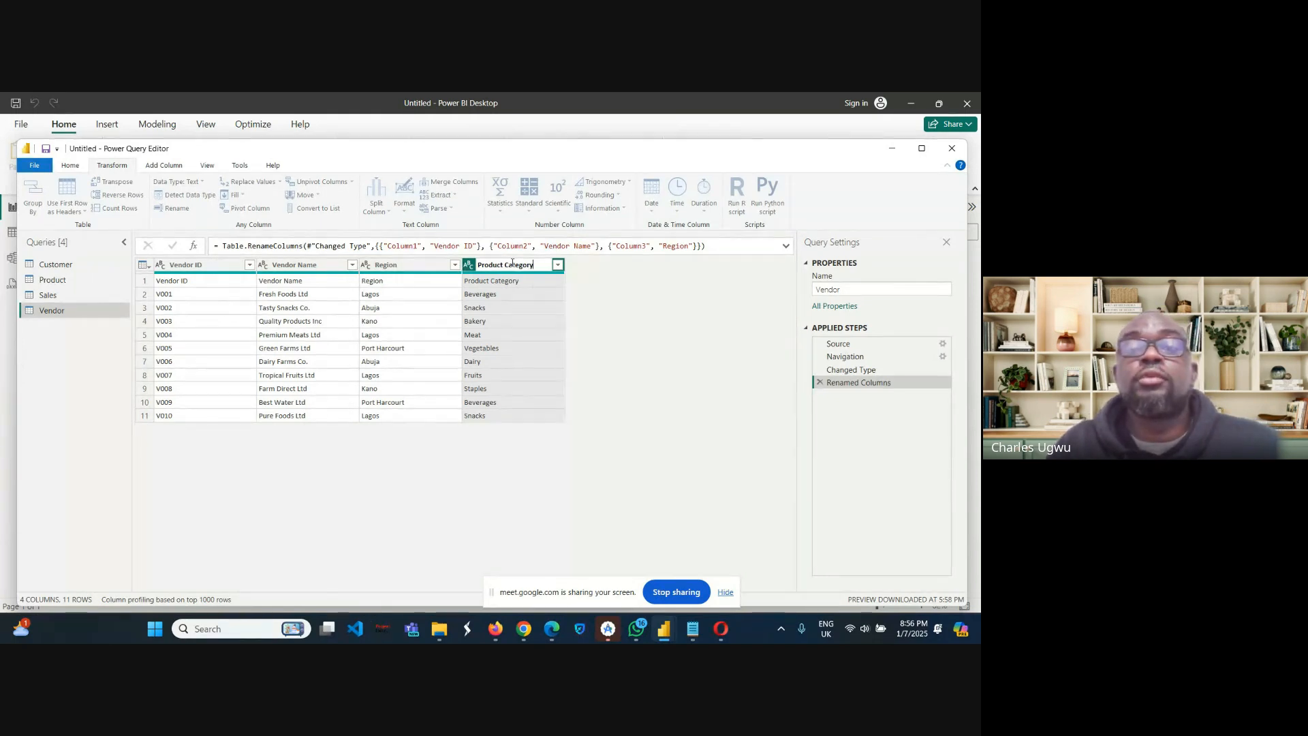
key(Return)
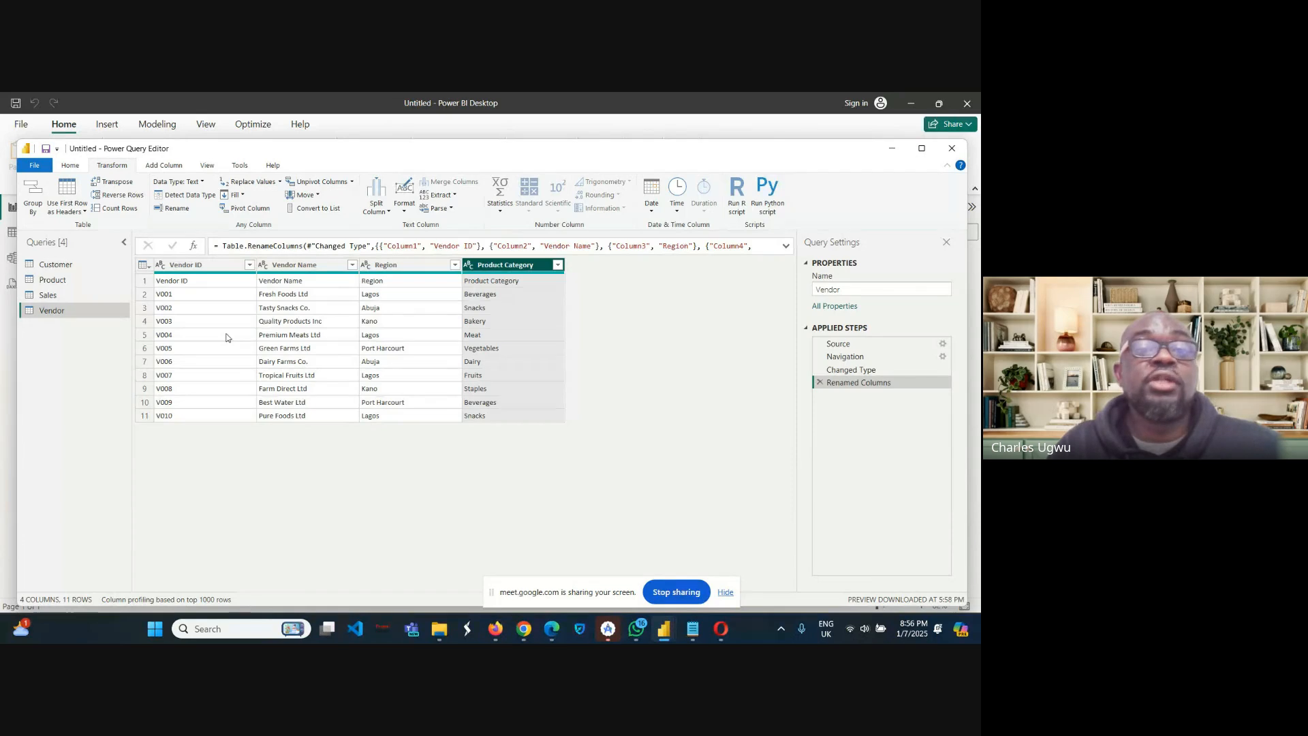
Remove the top 1 row of the Vendor query, which repeats the column headers.
click(169, 283)
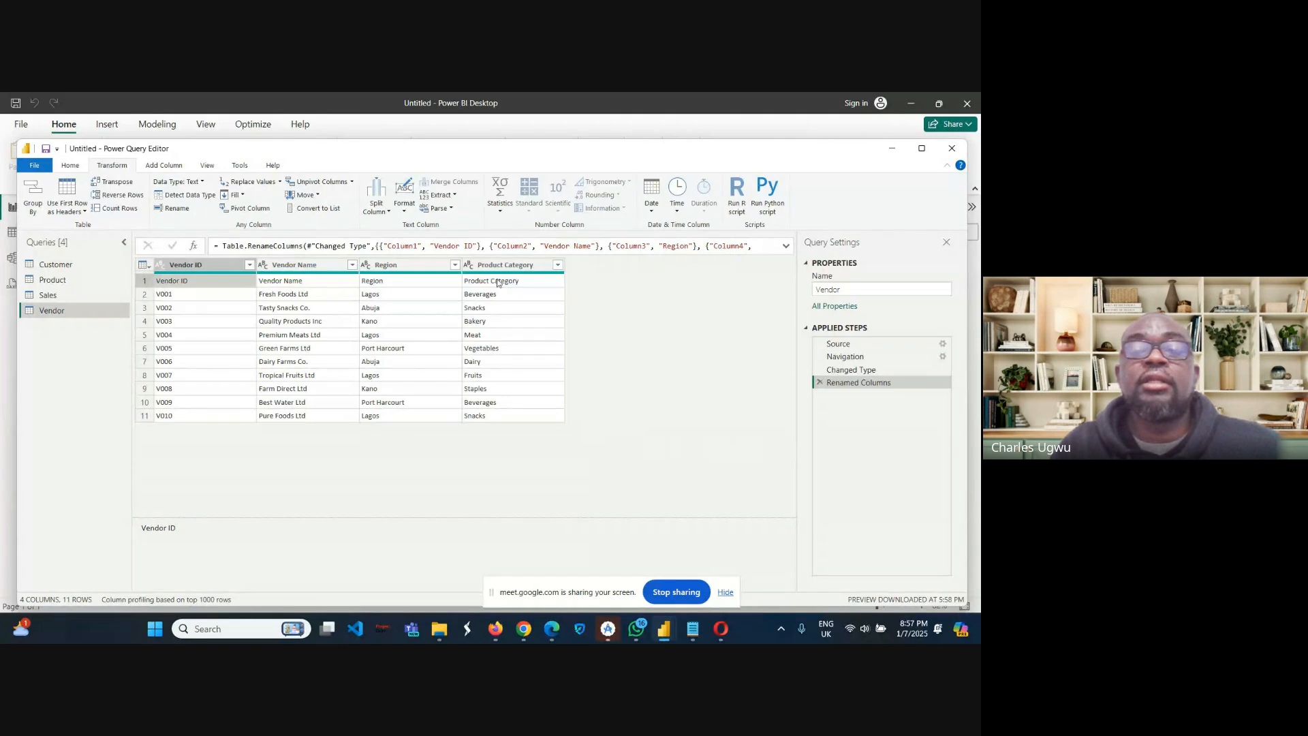
click(407, 282)
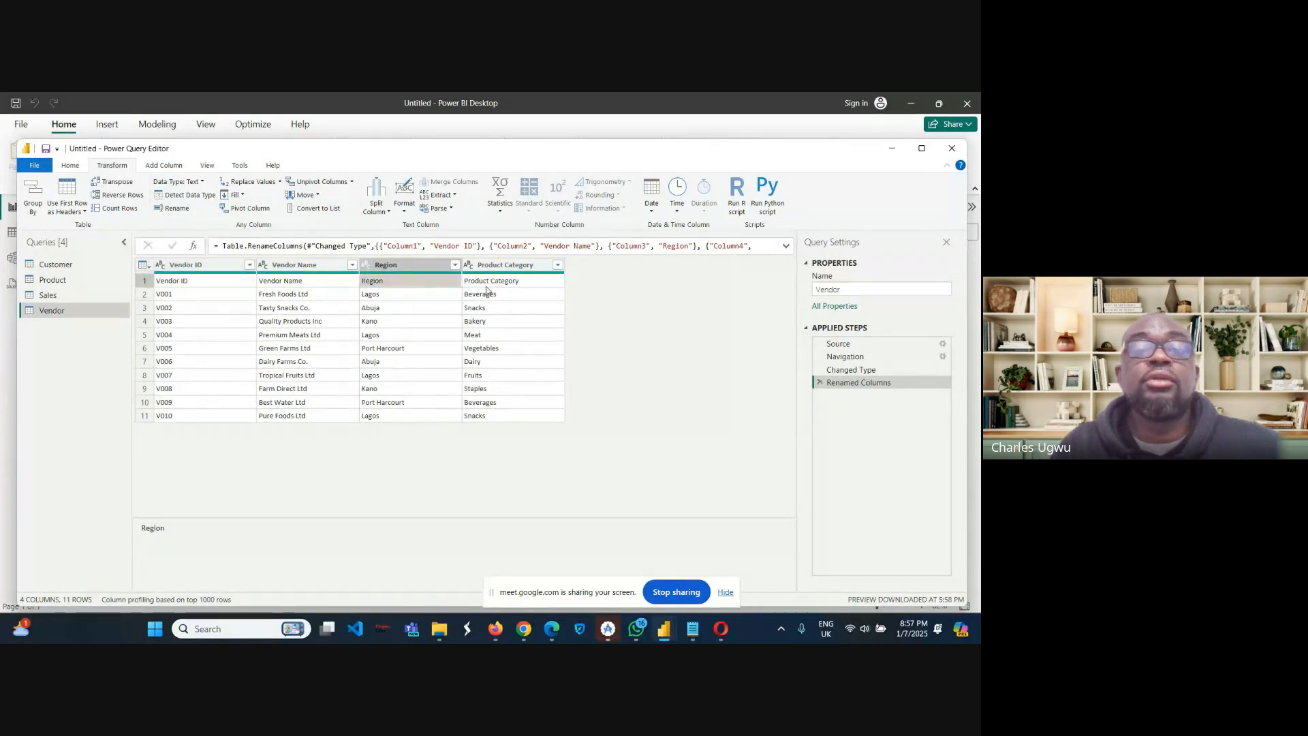
click(177, 283)
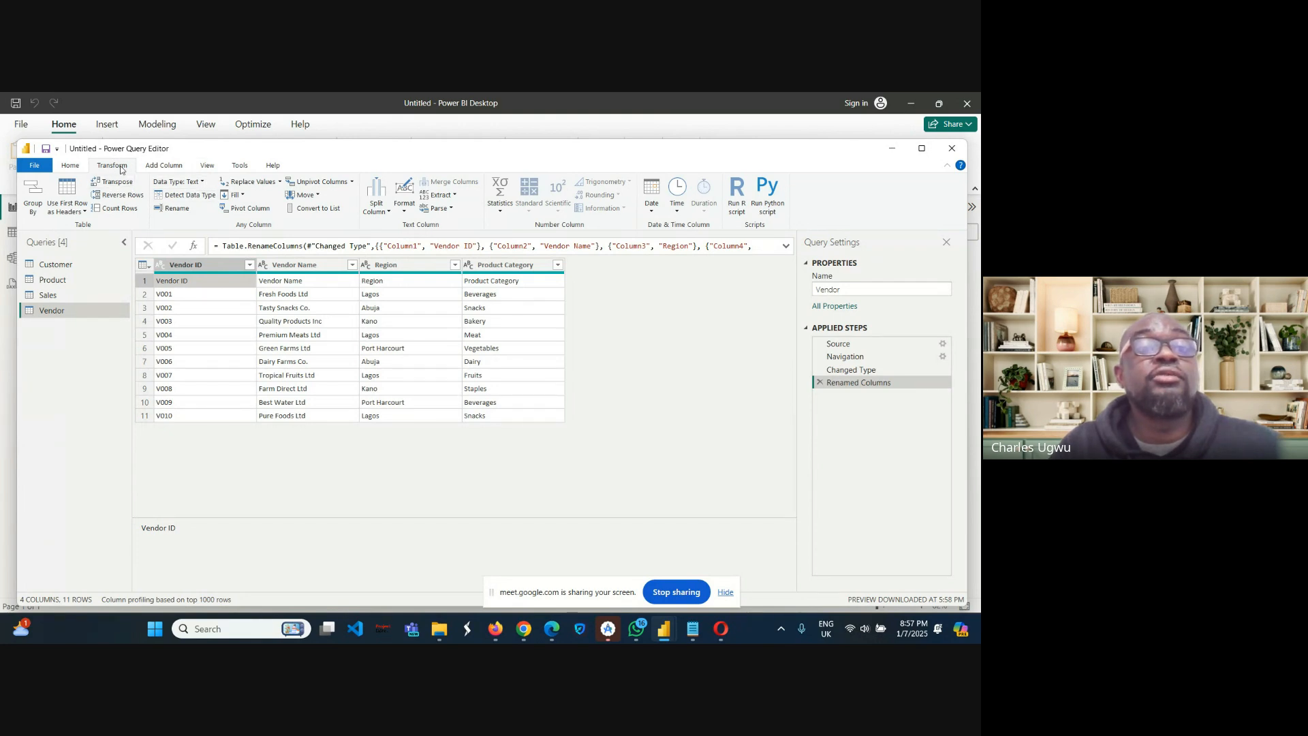
click(71, 166)
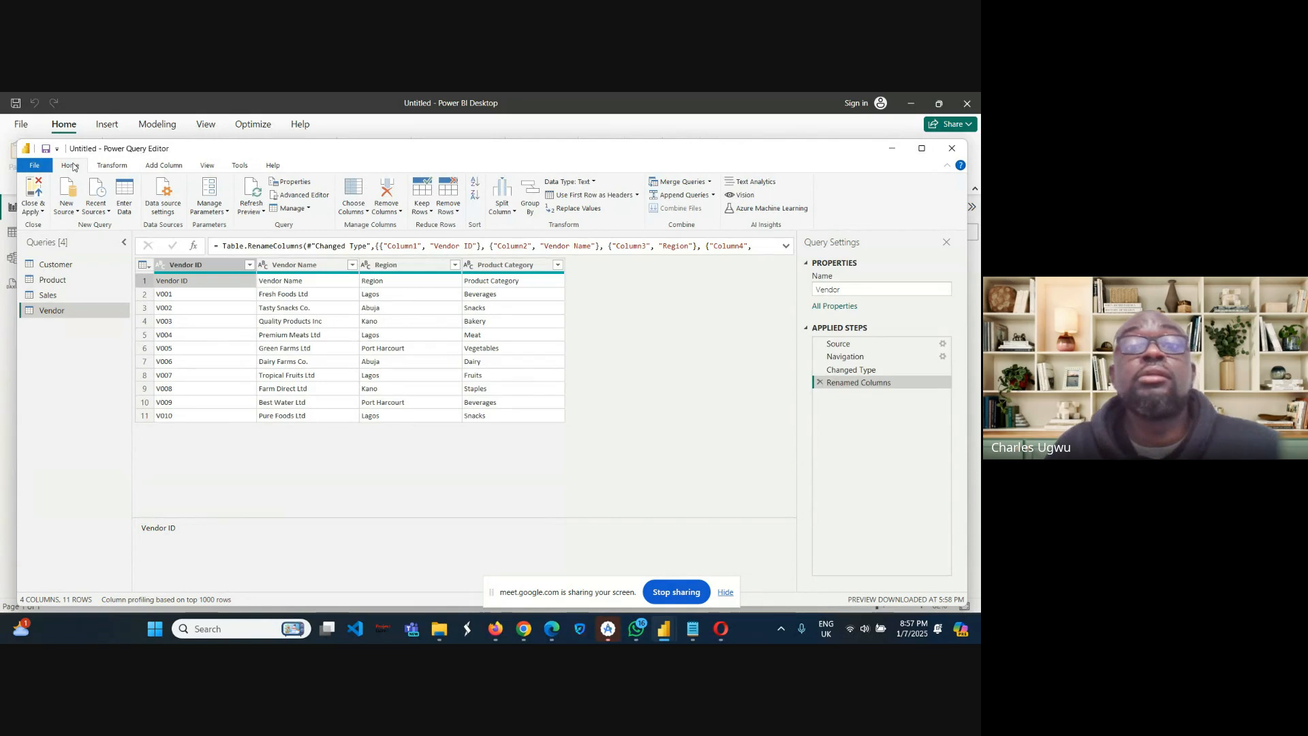
click(141, 286)
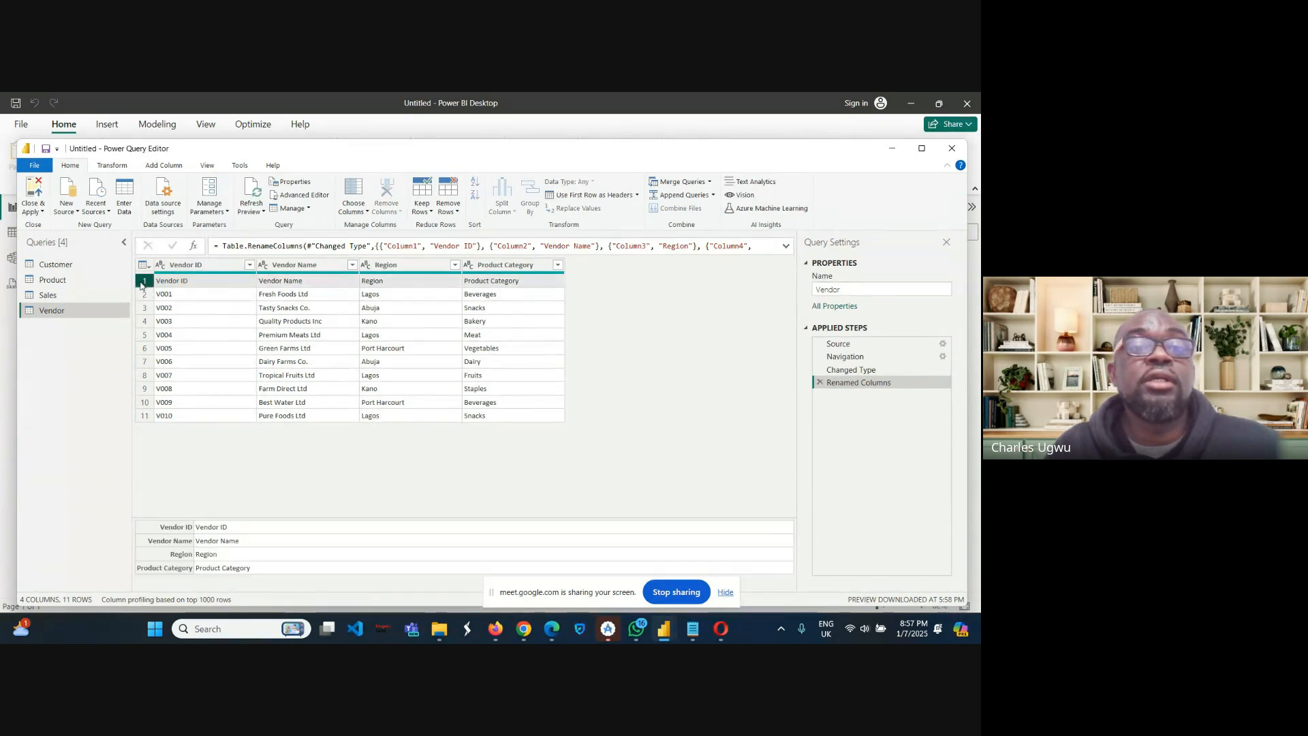
click(455, 205)
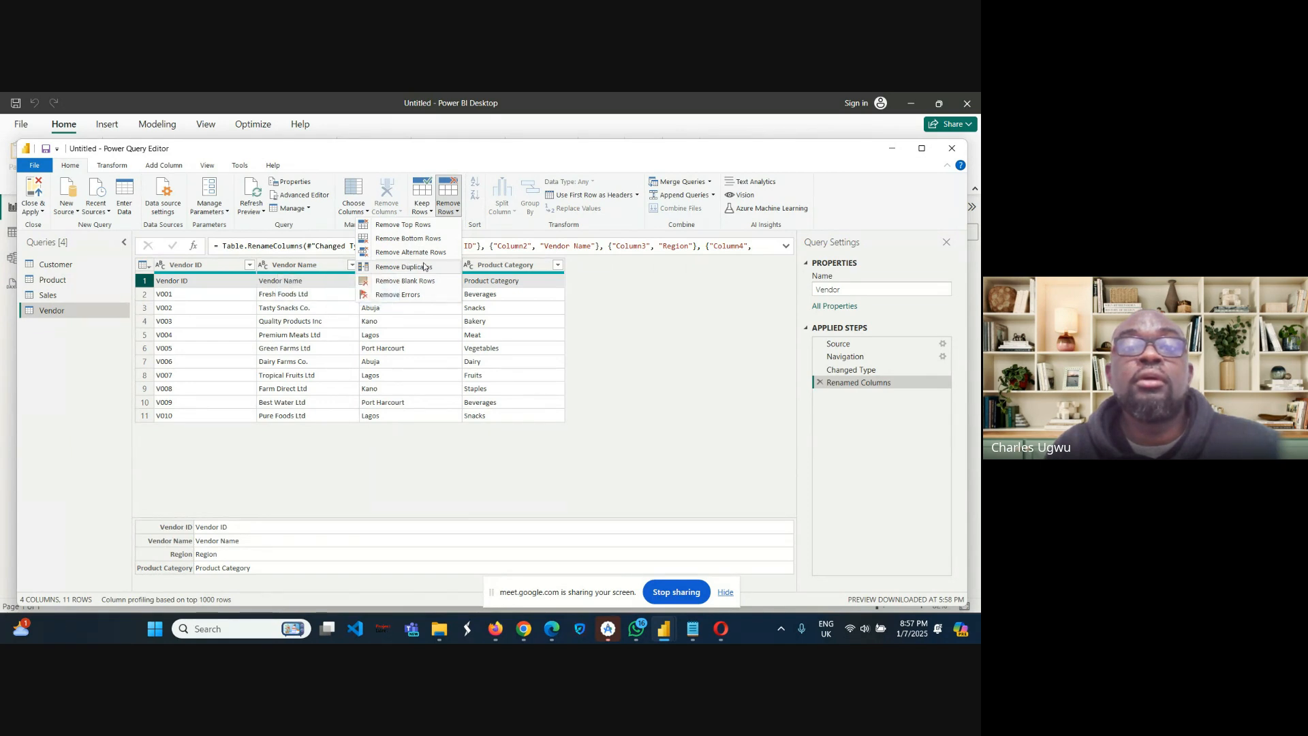
click(394, 226)
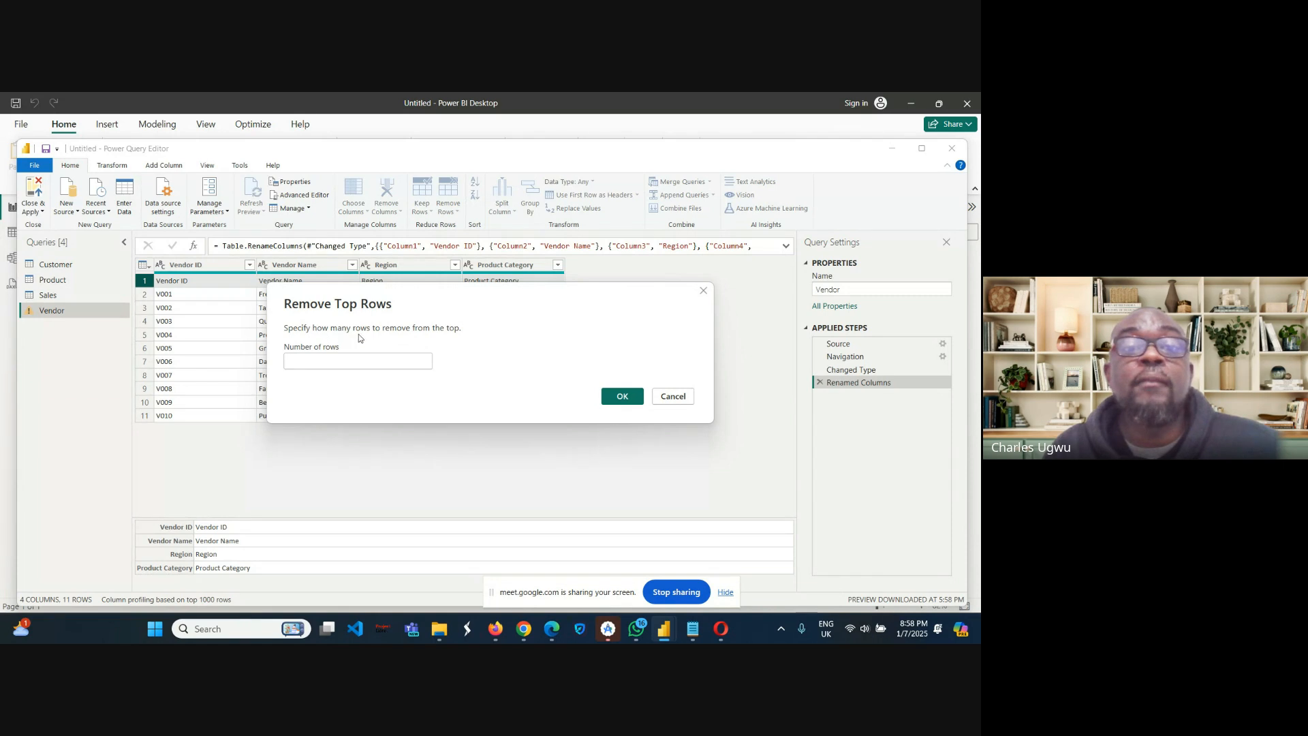
click(337, 364)
text(1)
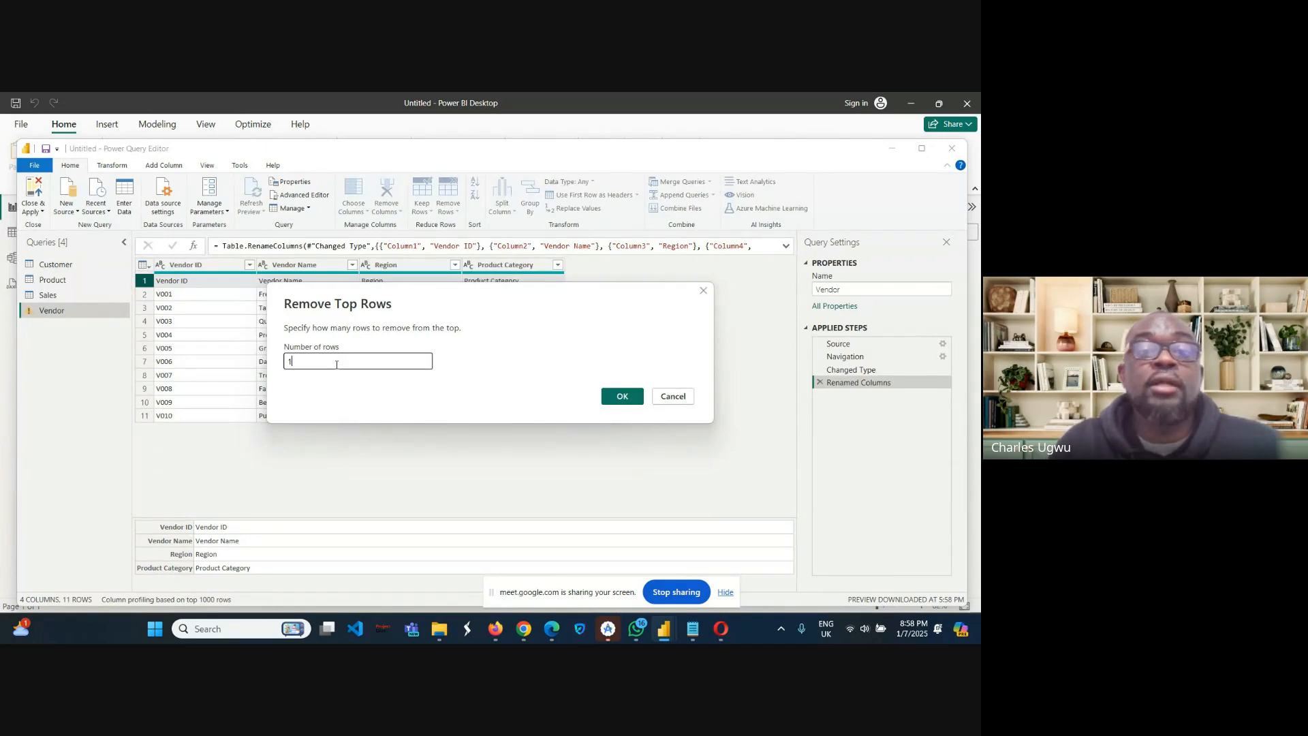
click(610, 402)
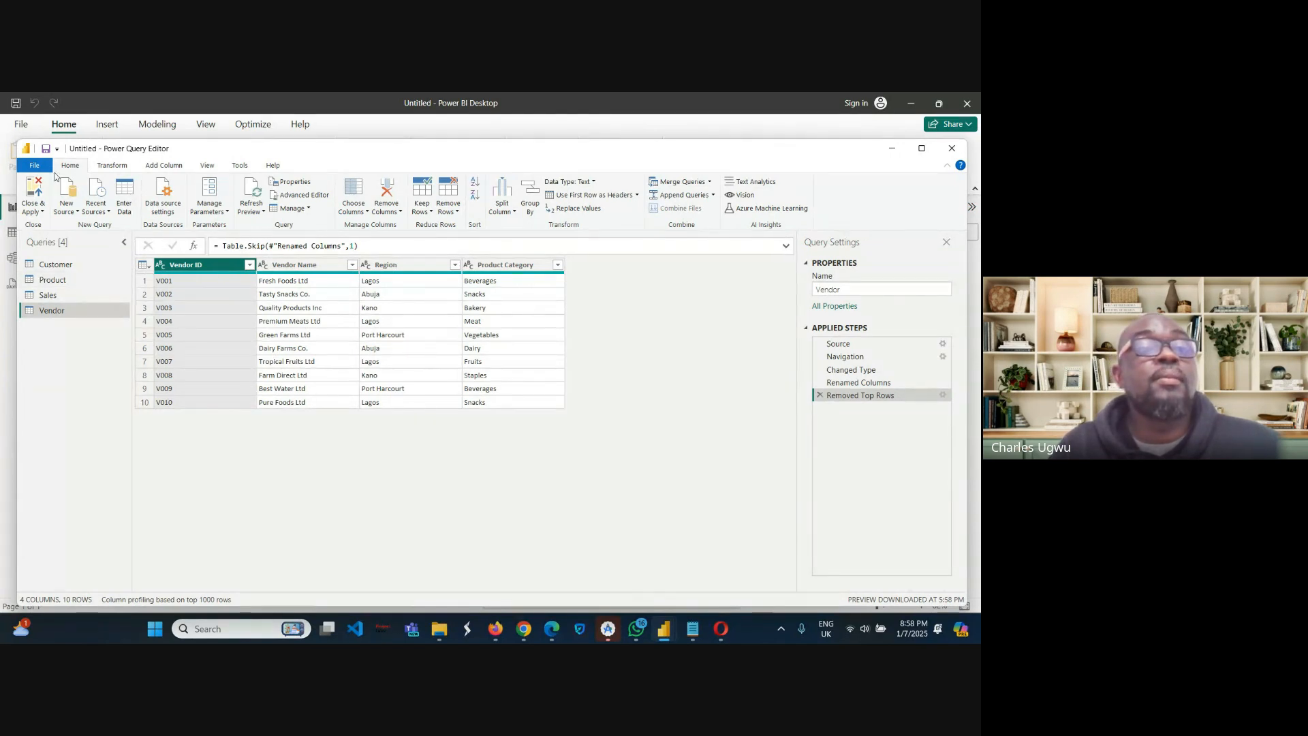
Close the Power Query Editor with the changes applied and switch to the model view.
click(44, 213)
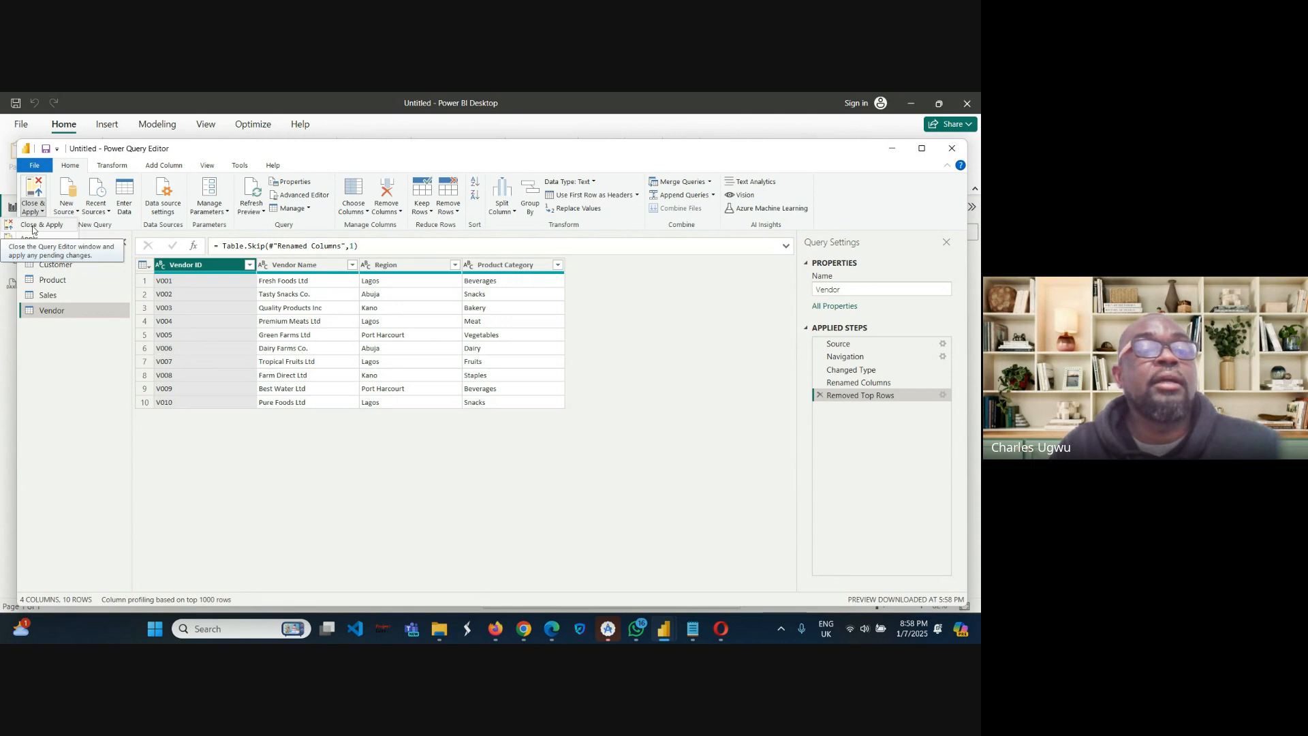
click(33, 229)
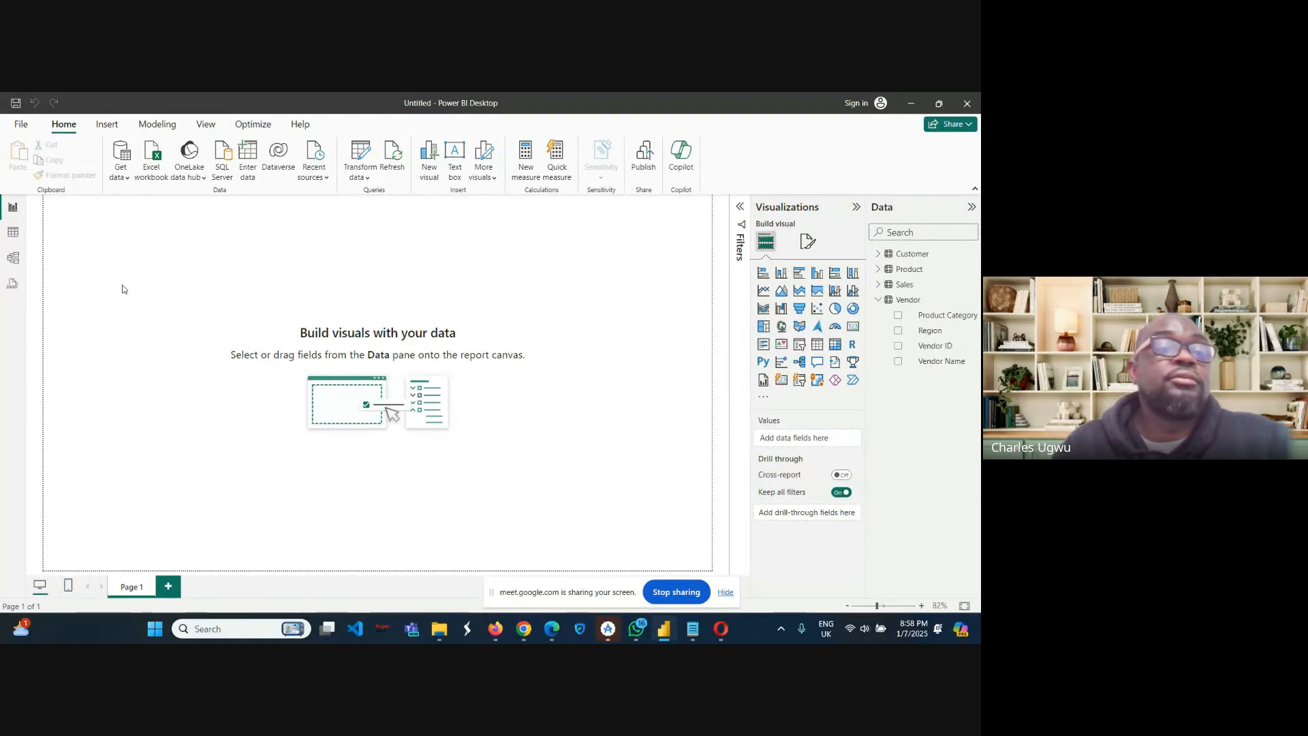
click(14, 259)
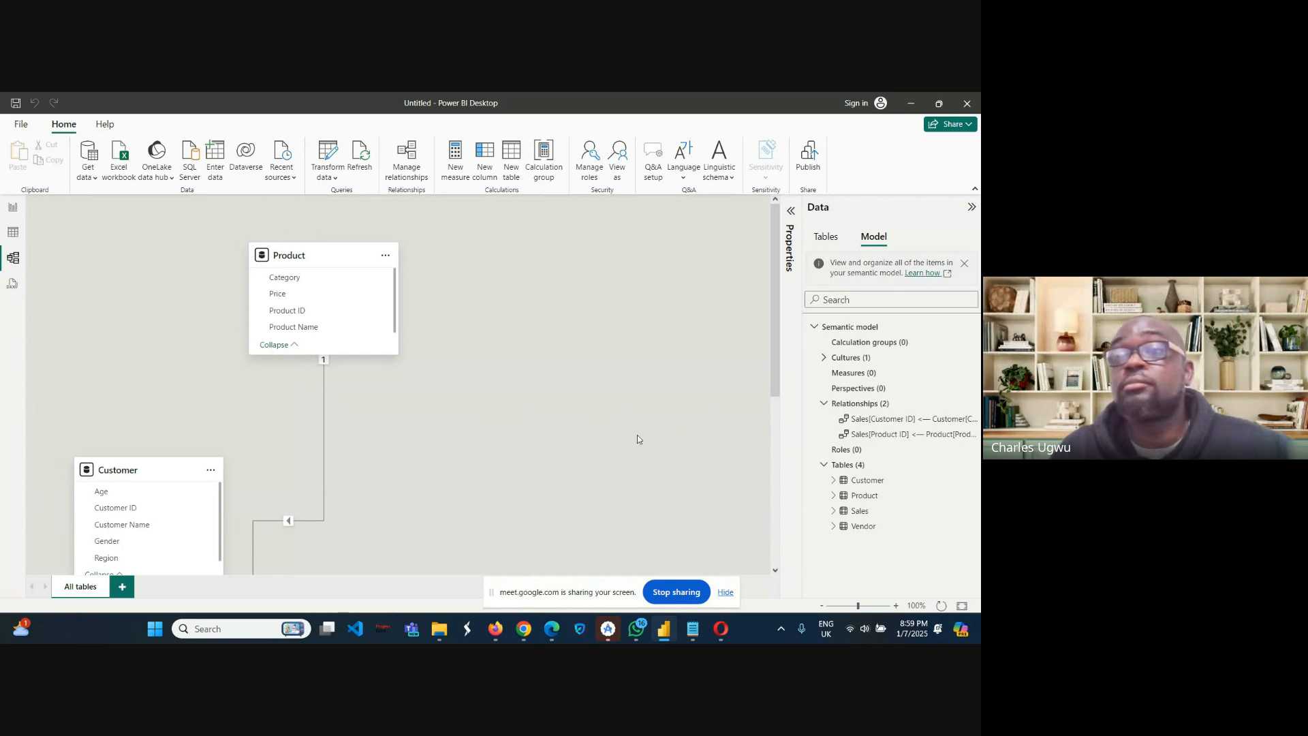
Move the Vendor table up the model diagram so it sits to the right of the Product table.
click(776, 433)
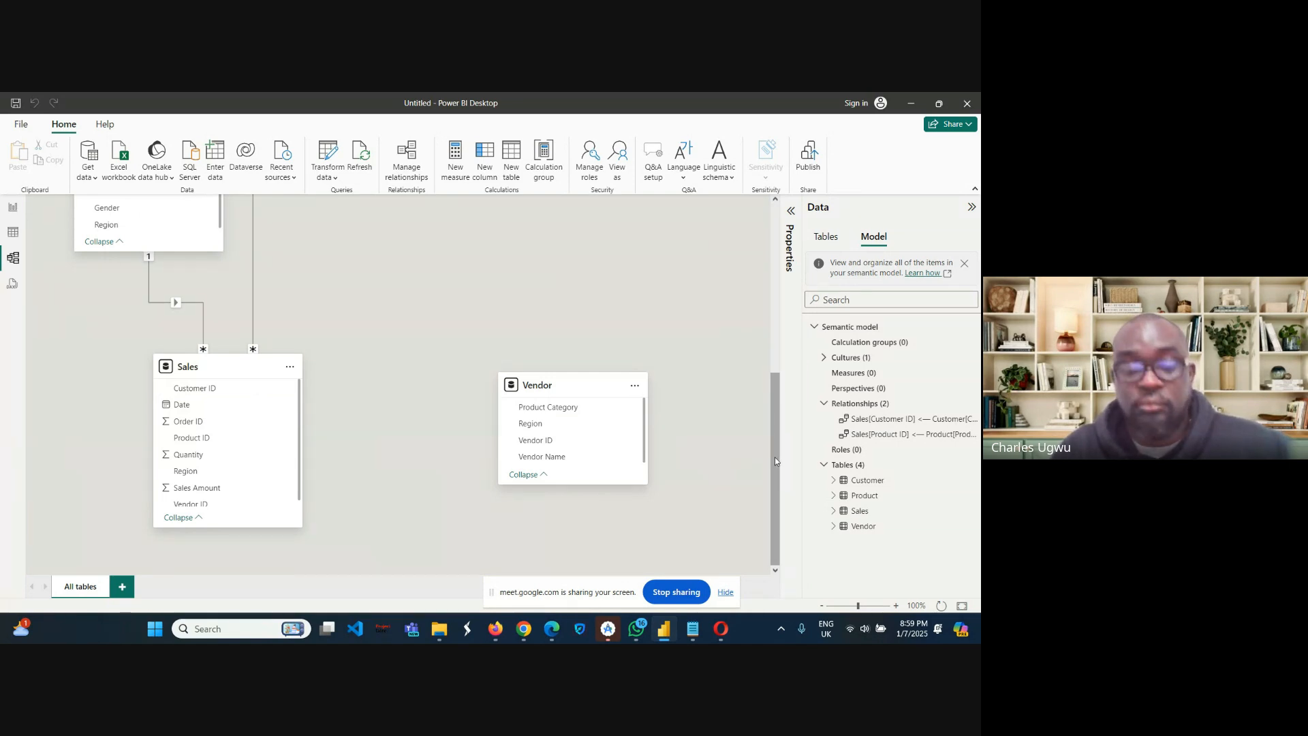
drag(774, 460, 753, 439)
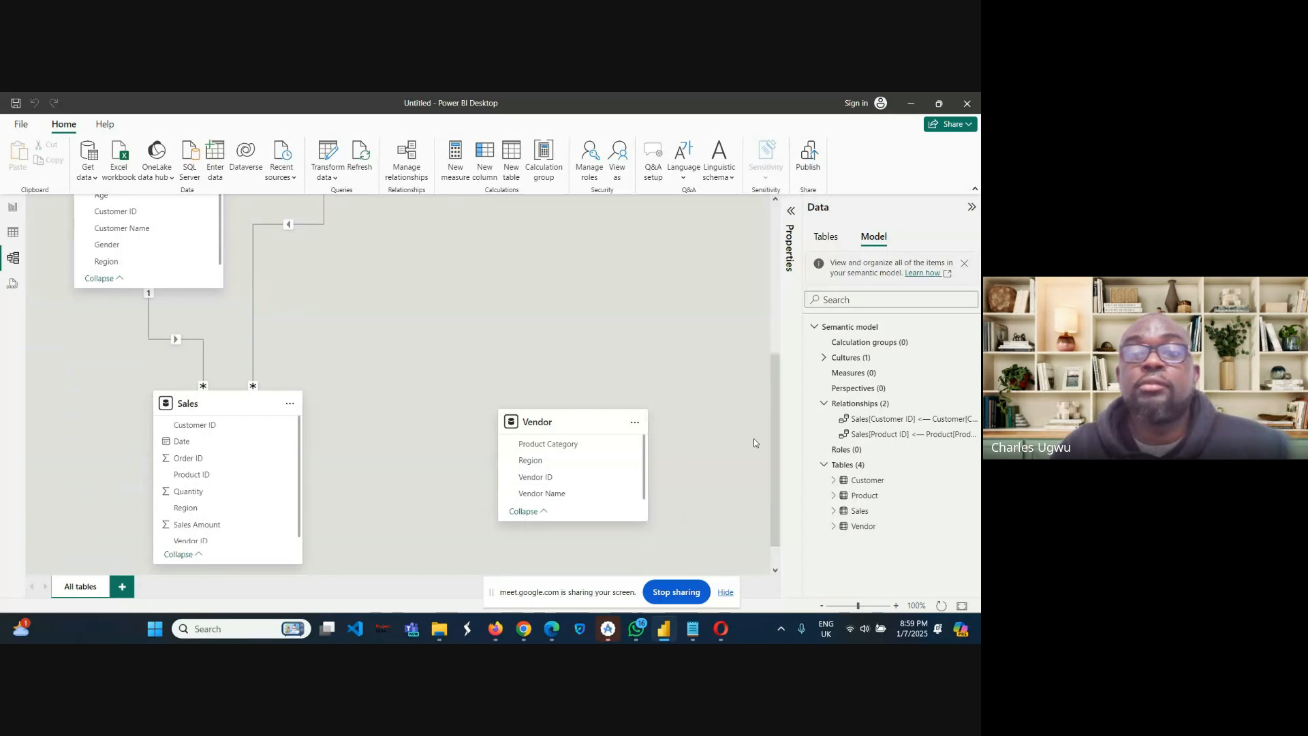
mouse_move(574, 425)
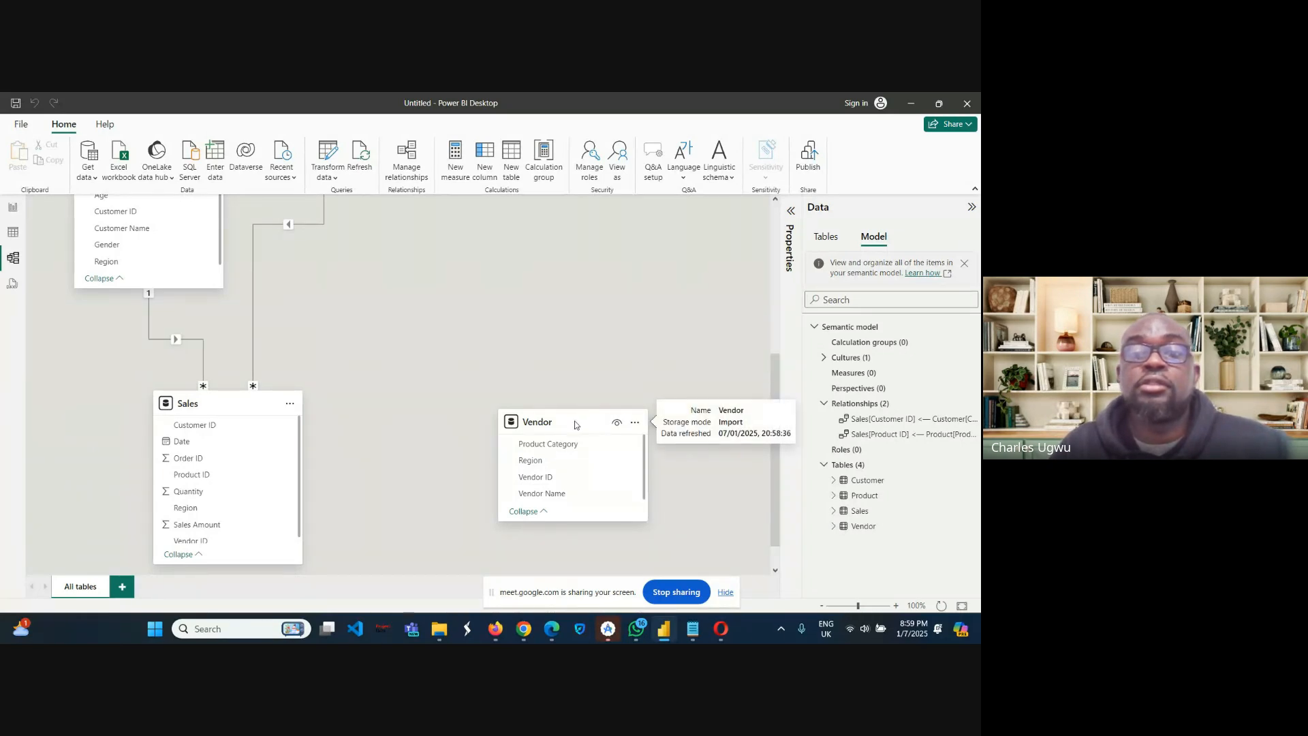
drag(574, 423, 584, 242)
mouse_move(584, 242)
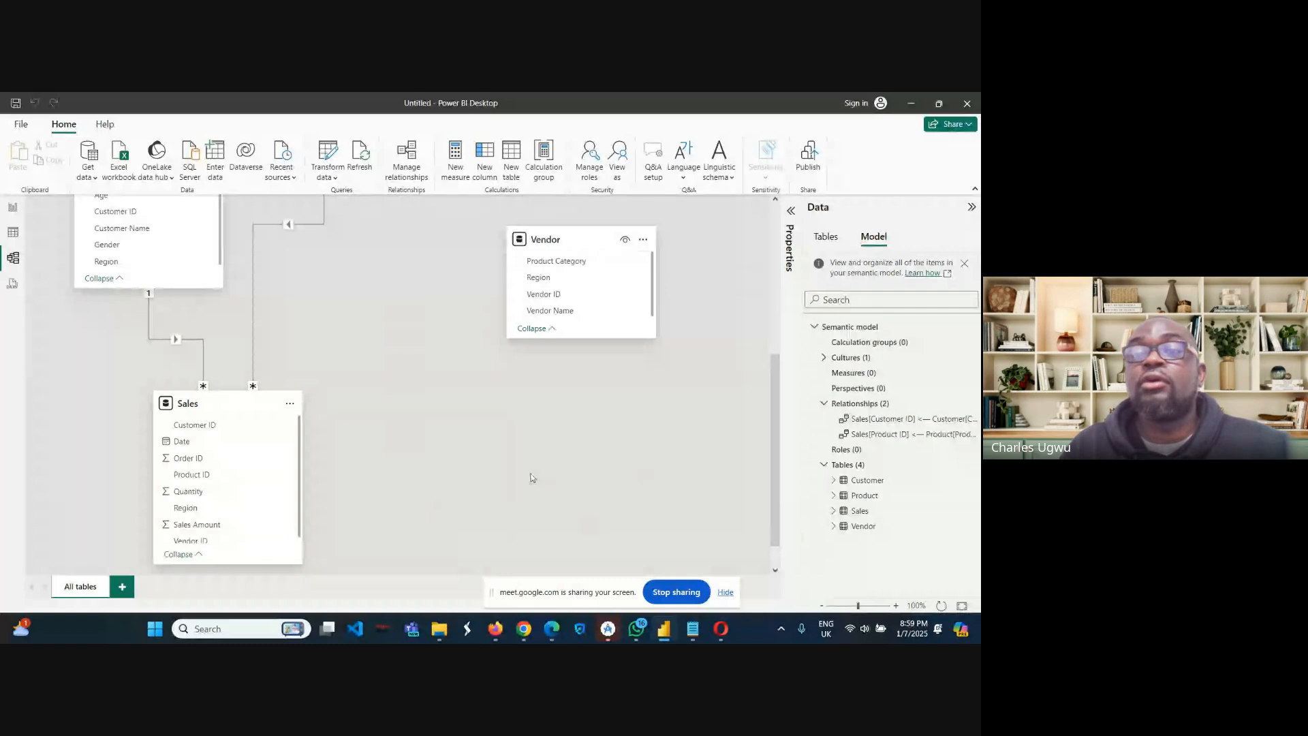
click(775, 341)
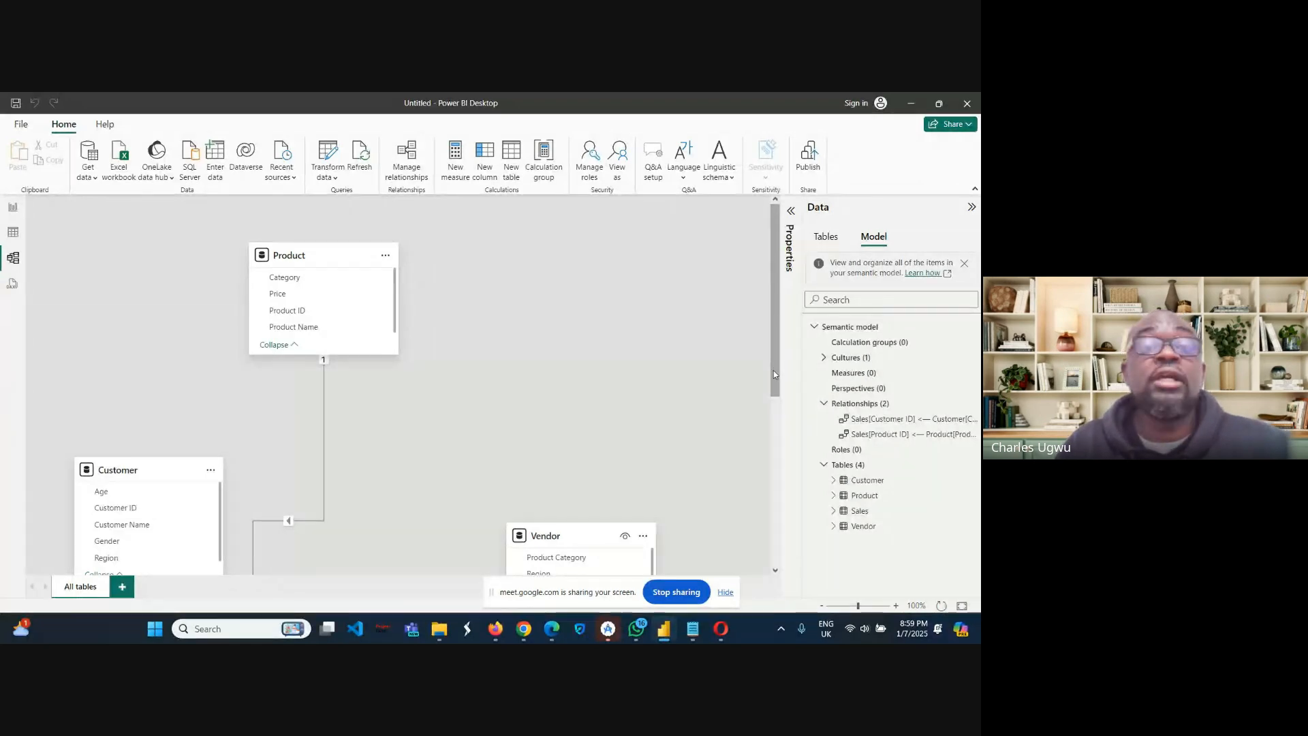
drag(774, 370, 787, 479)
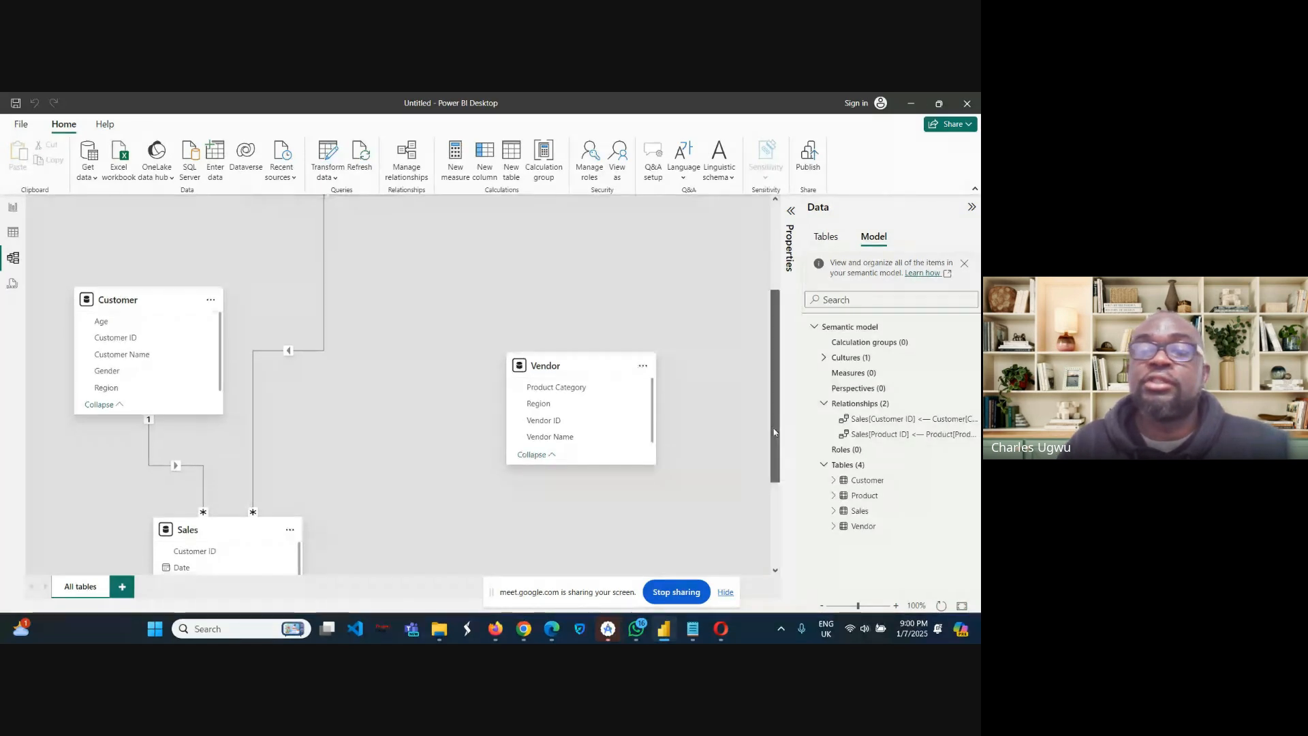
scroll(774, 427, down, 1)
scroll(768, 404, up, 4)
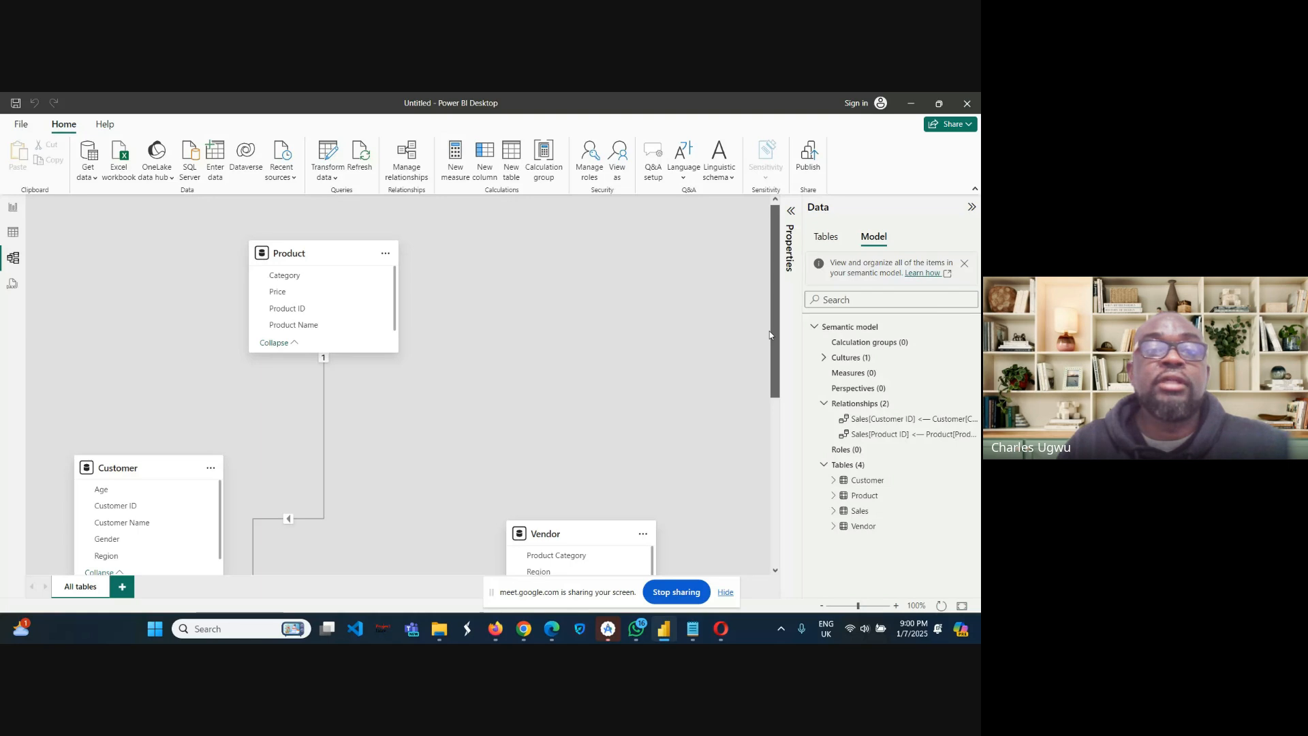
scroll(480, 494, down, 1)
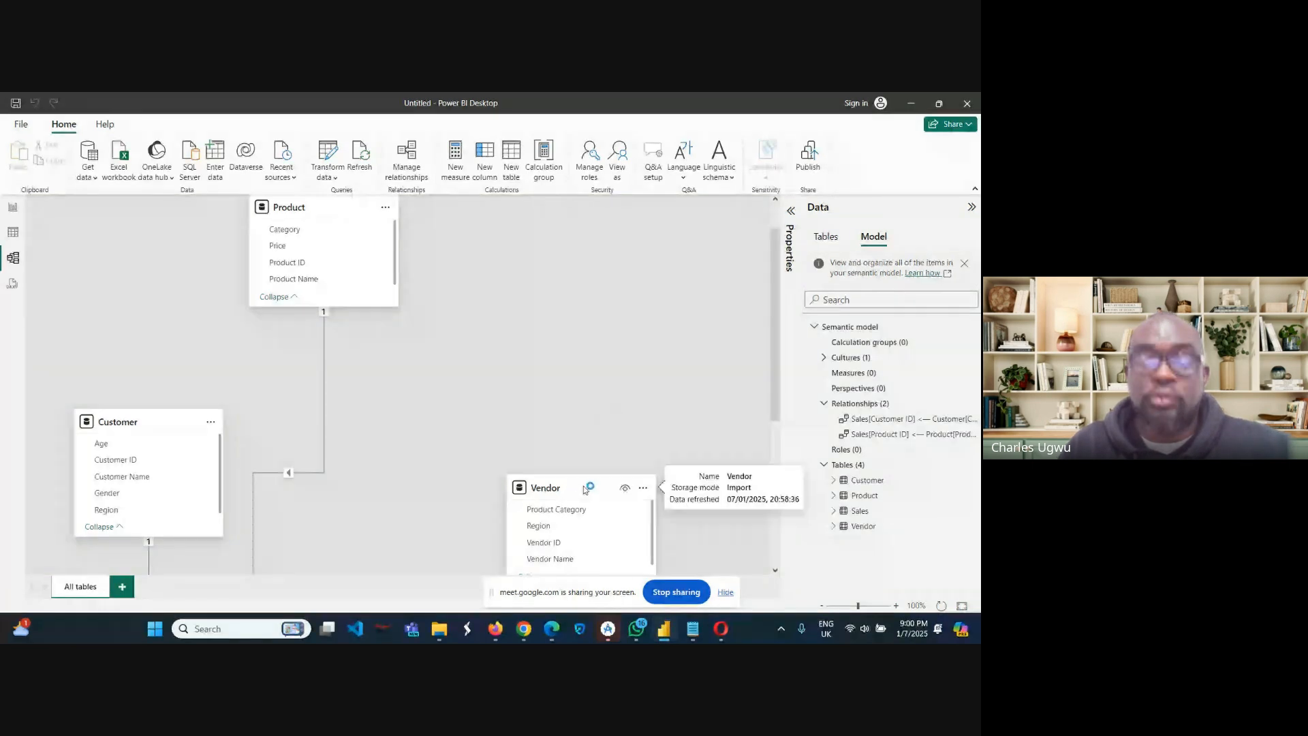
drag(584, 487, 622, 292)
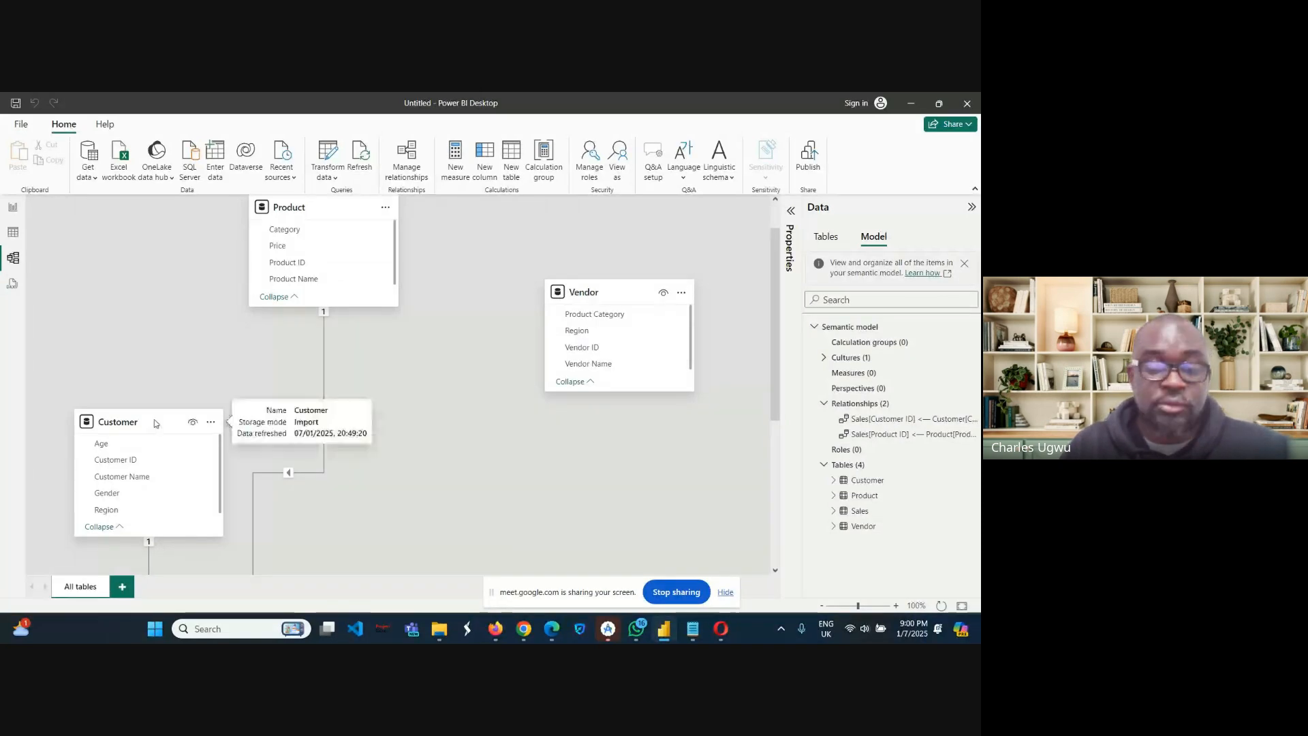
Rearrange the diagram with the Customer table higher, the Product table lower, and the Sales table directly beneath Product.
drag(156, 423, 156, 361)
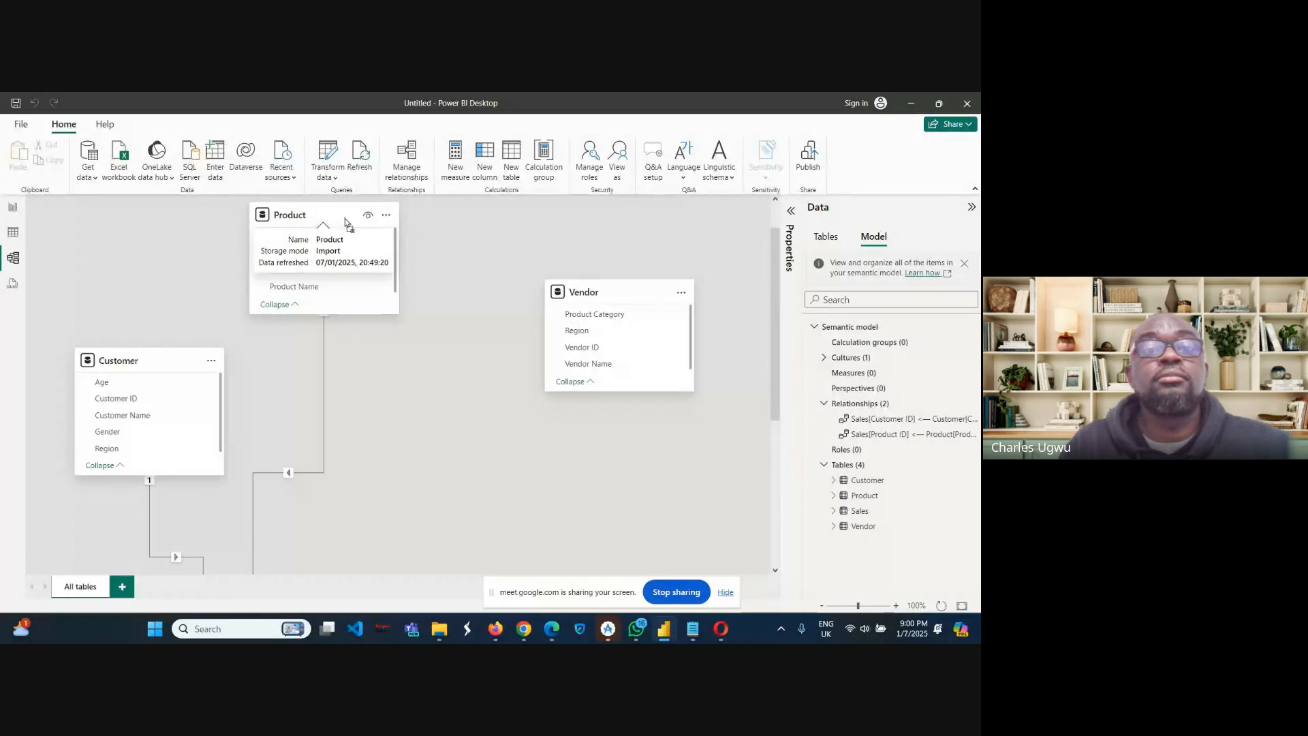
drag(348, 213, 391, 274)
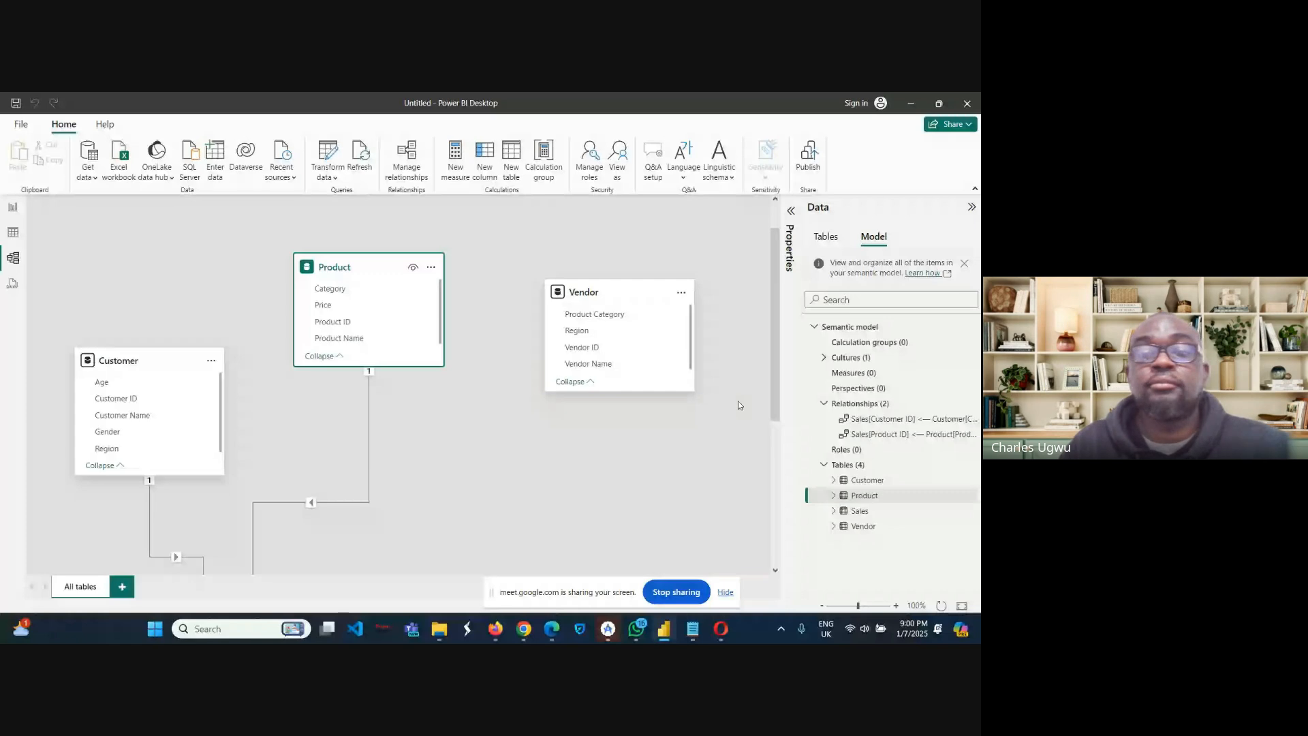
drag(772, 412, 772, 475)
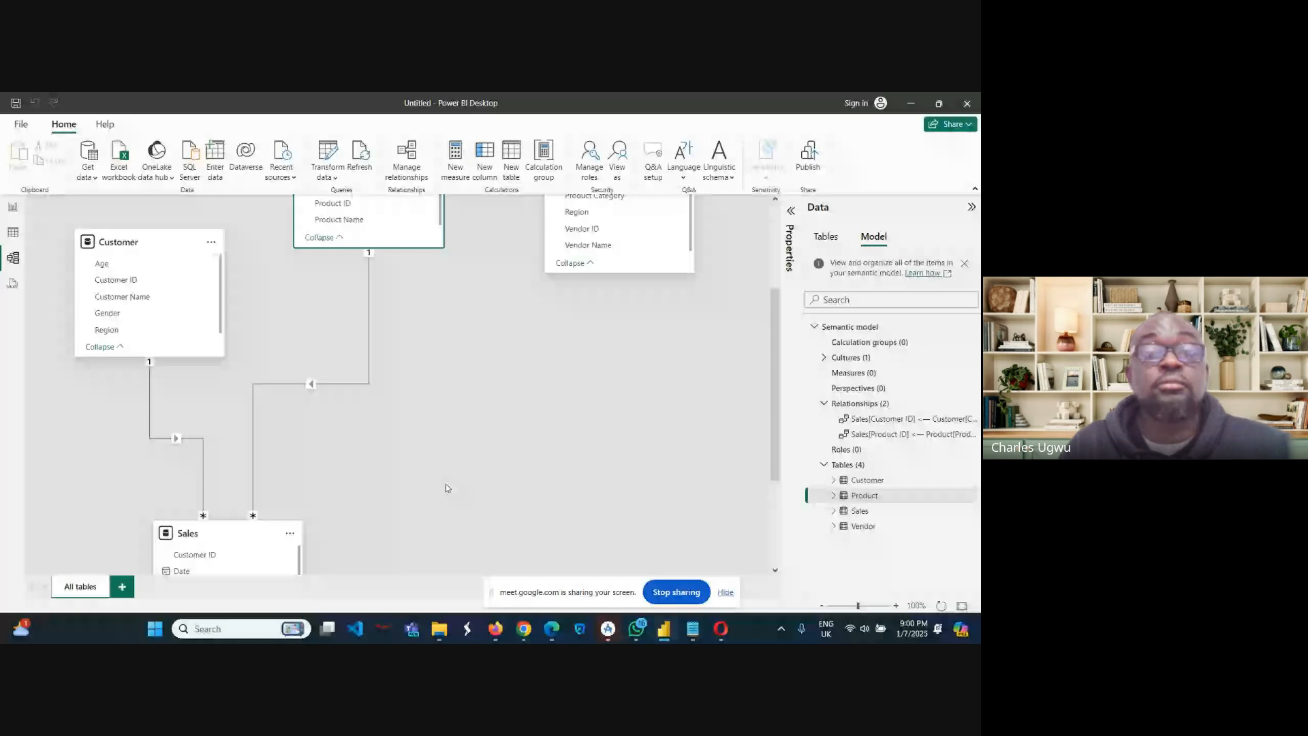
drag(219, 533, 467, 458)
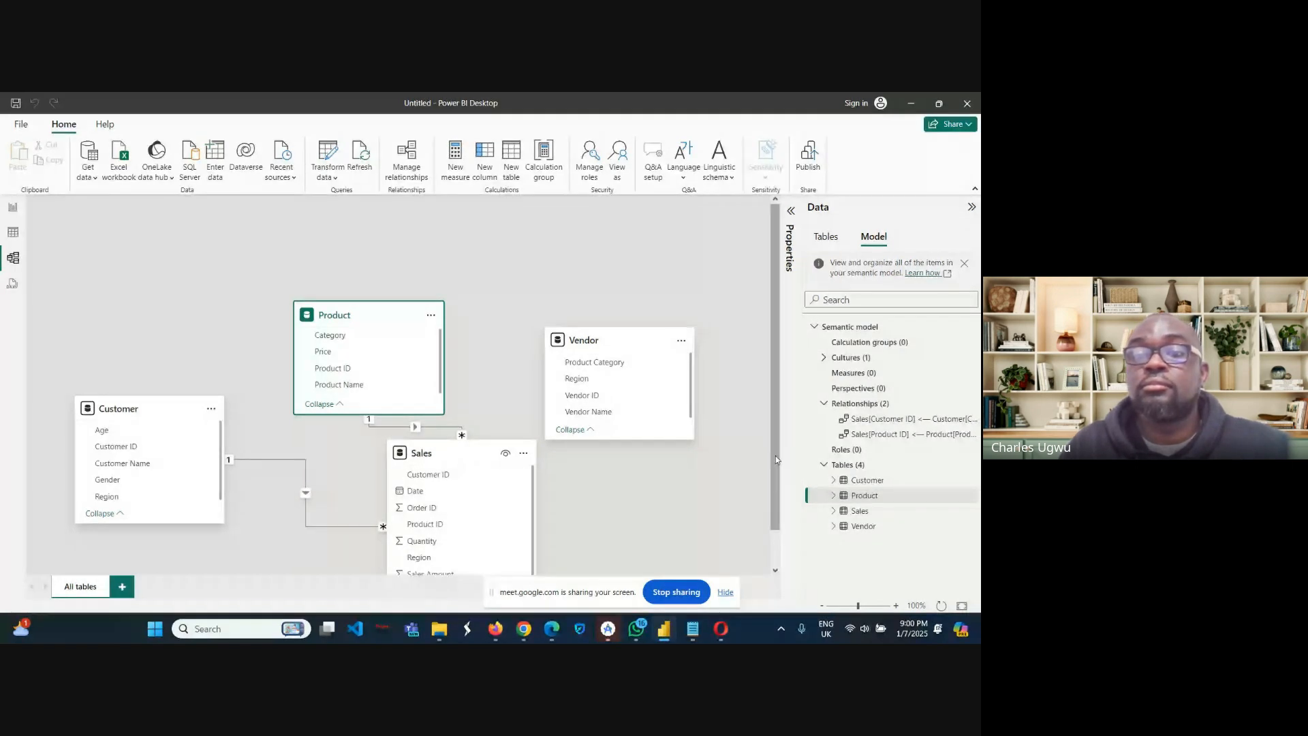
scroll(776, 456, down, 2)
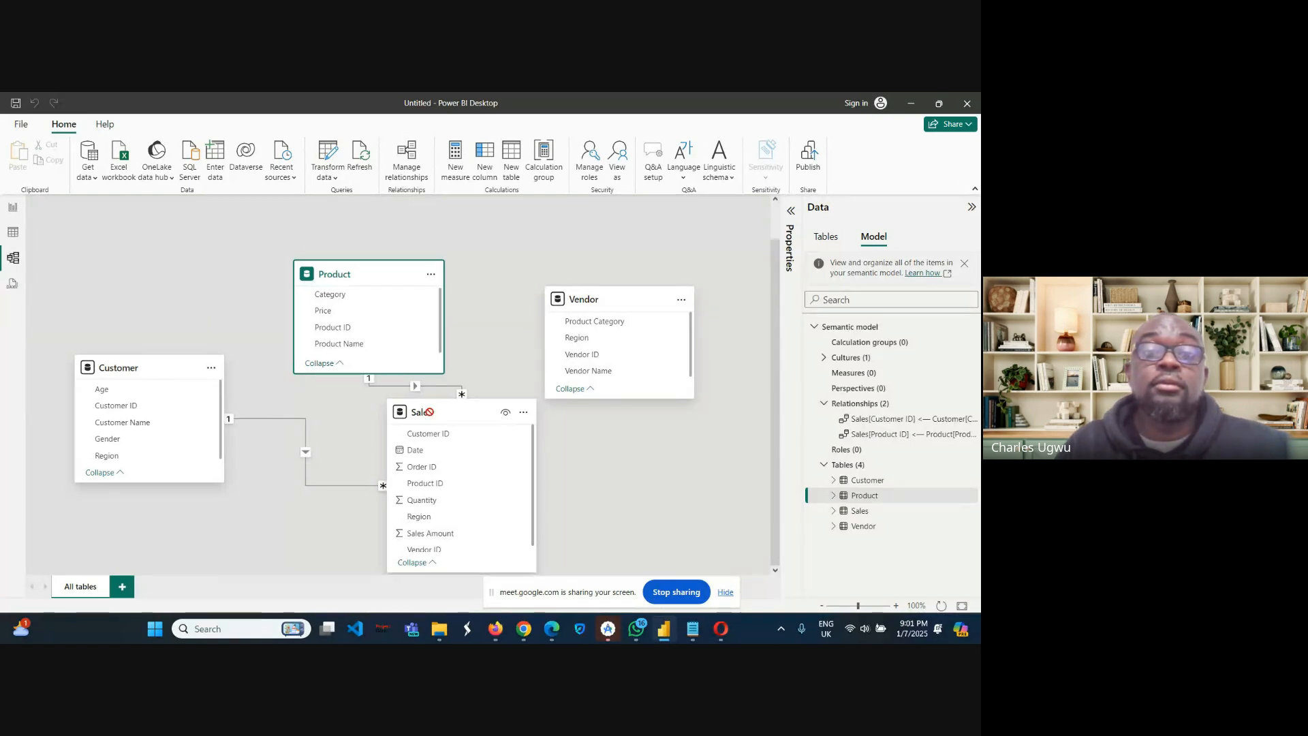
drag(428, 411, 359, 413)
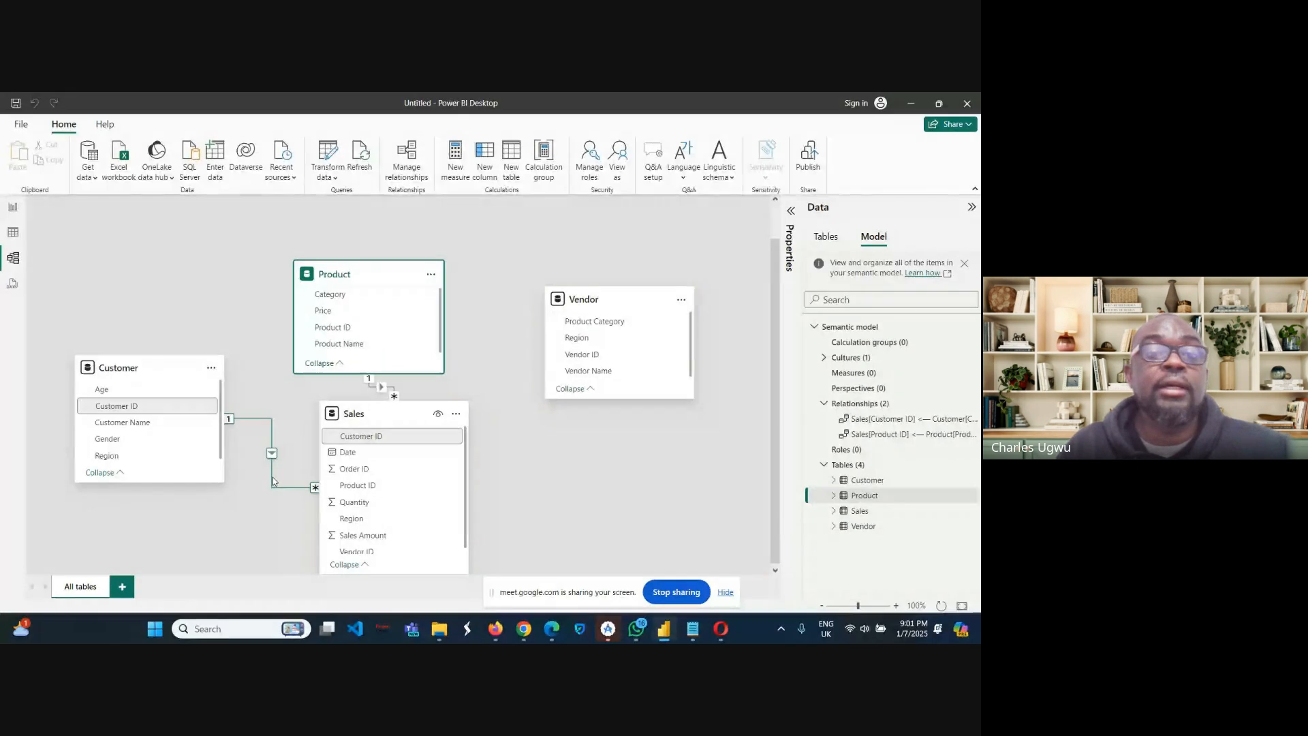
Delete the Customer ID relationship between the Customer and Sales tables.
right_click(273, 481)
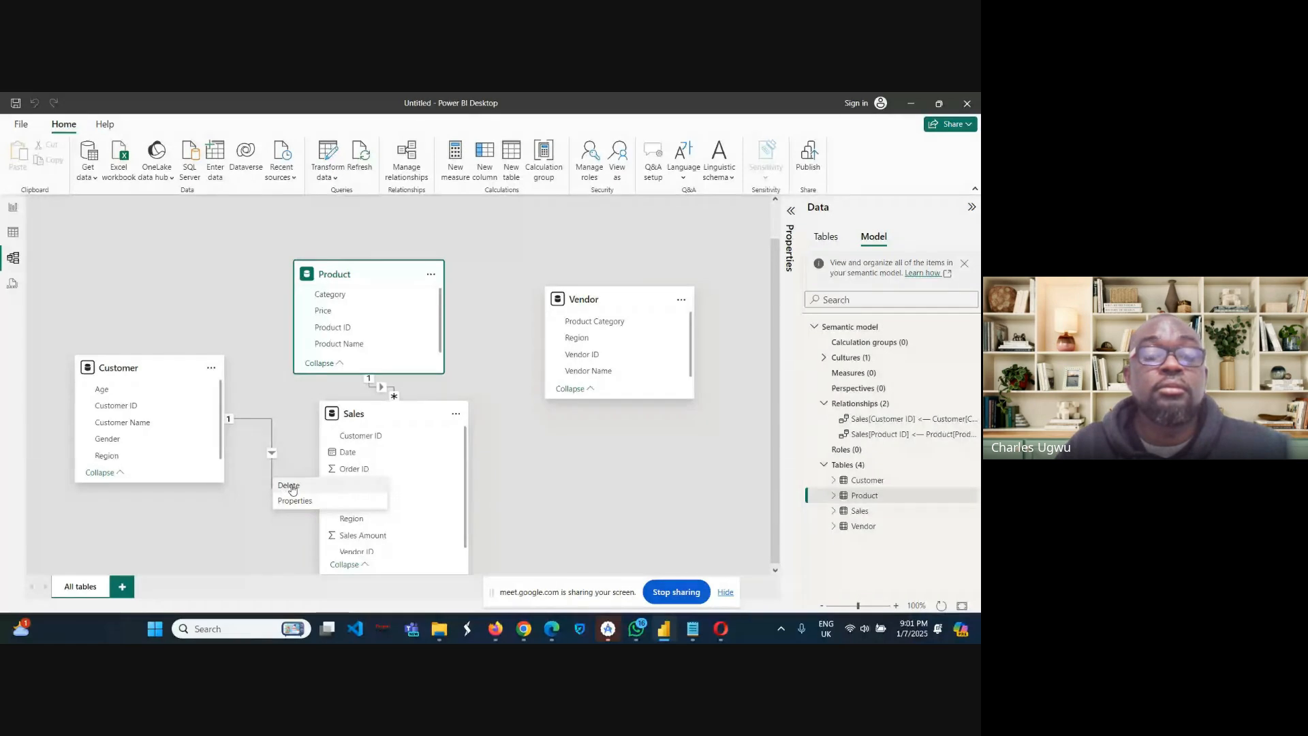
click(291, 487)
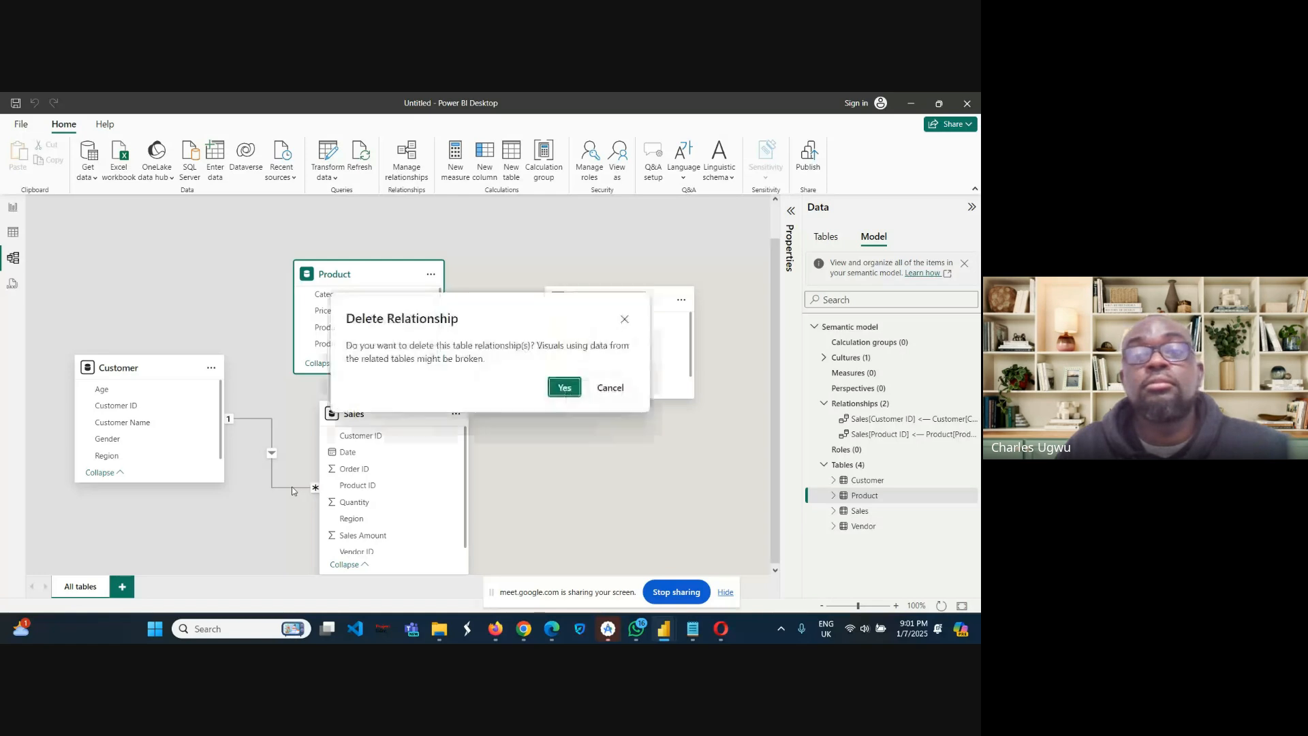
click(564, 387)
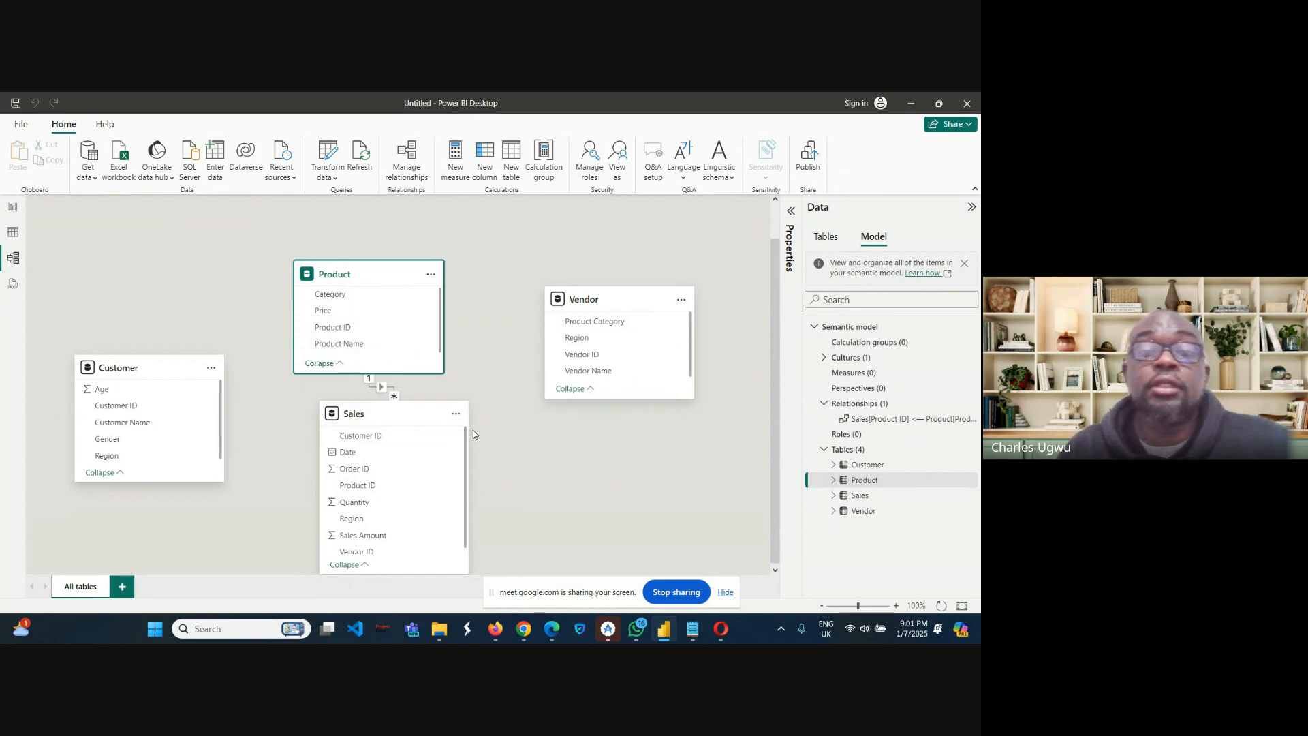
Delete the Product ID relationship between the Product and Sales tables.
right_click(381, 388)
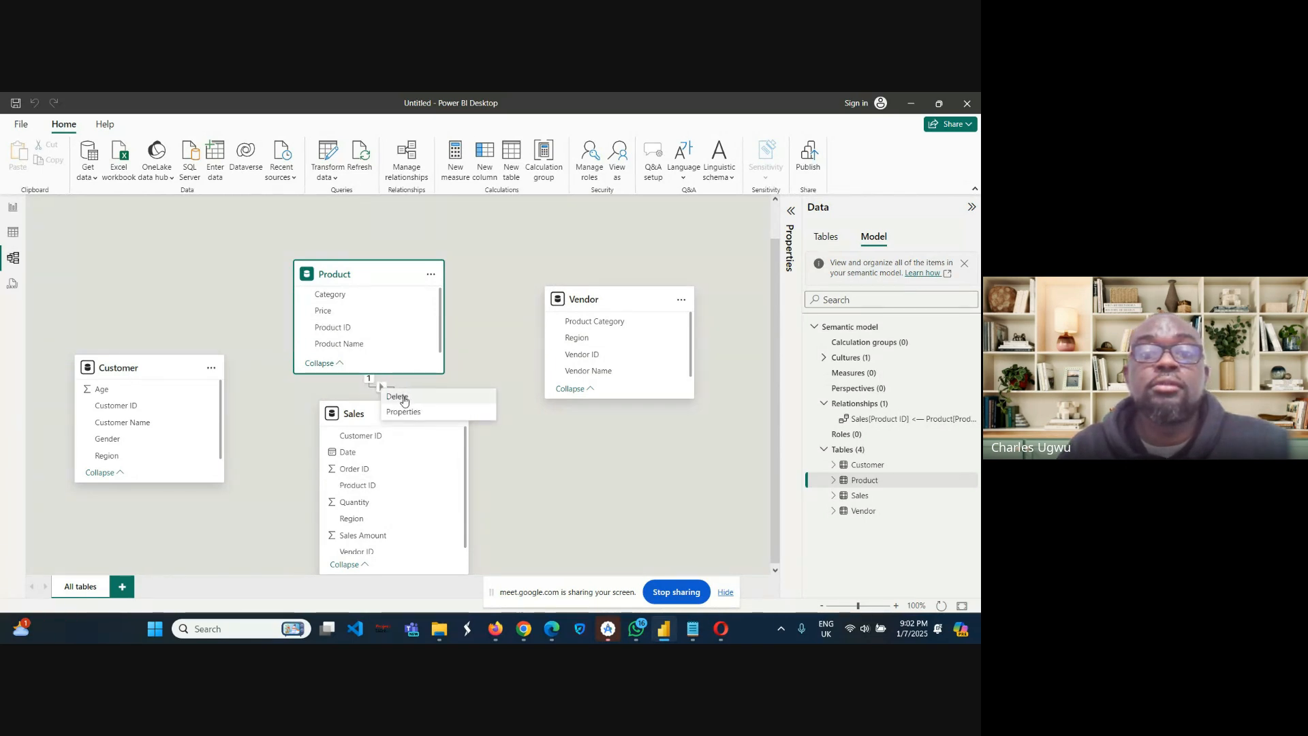
click(404, 398)
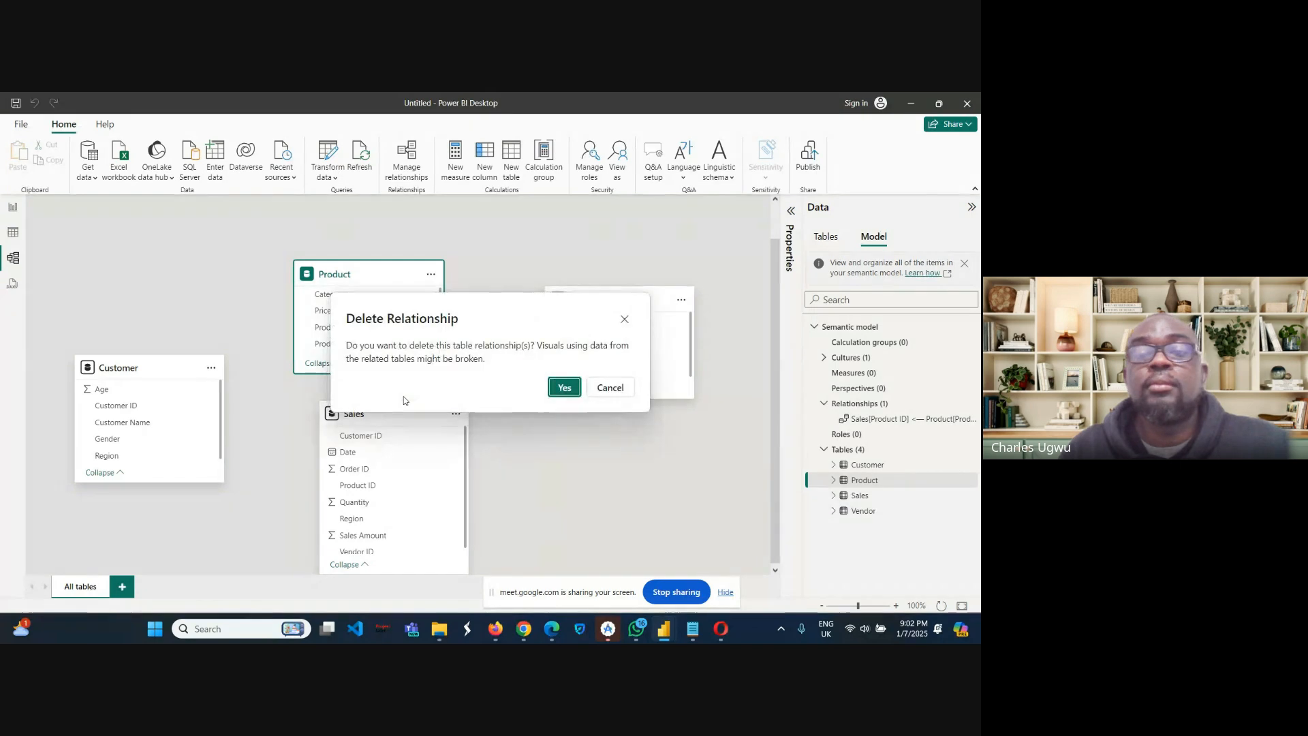
click(564, 386)
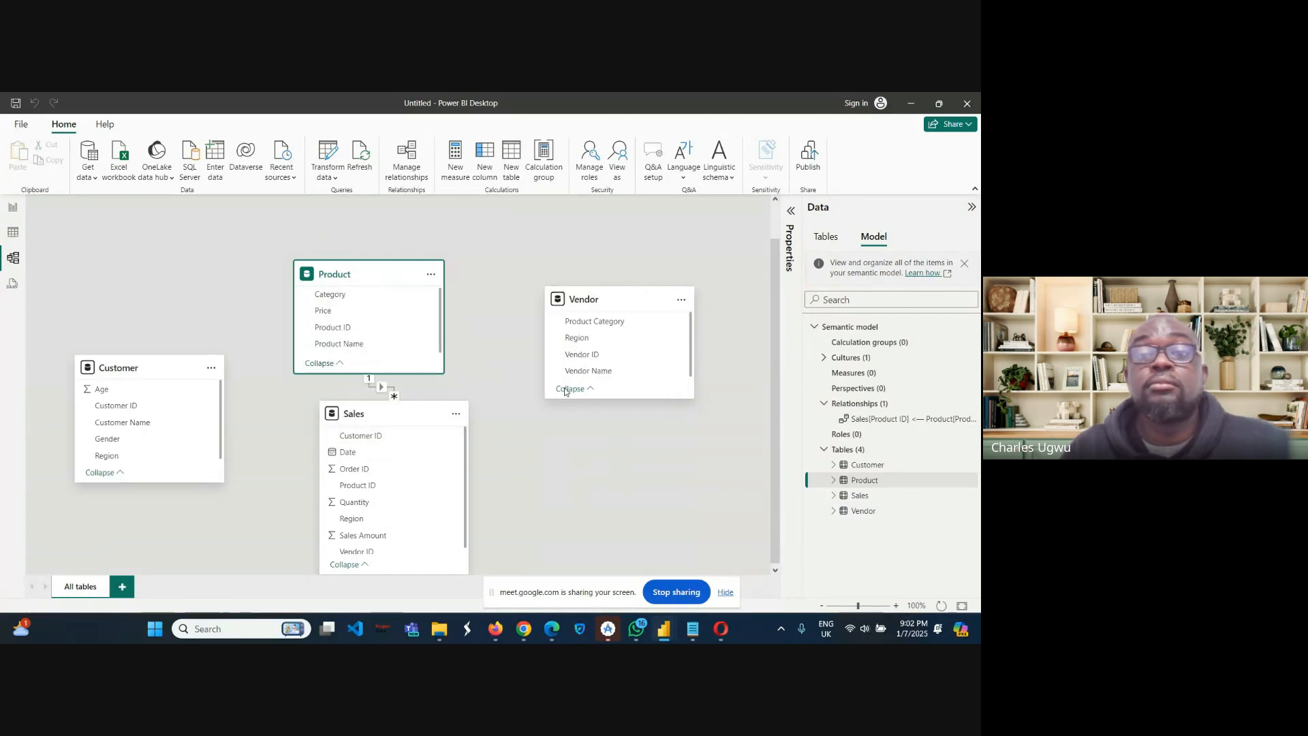
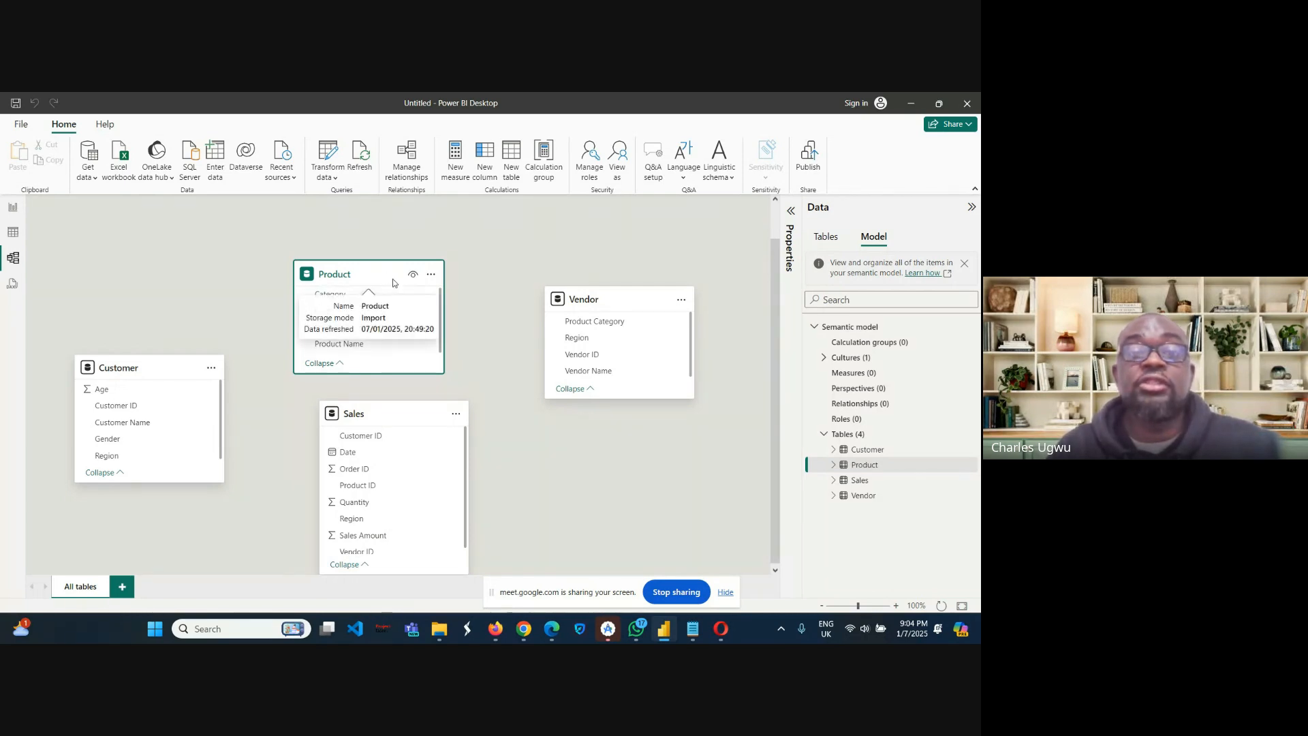
Move the Product table below the Vendor table, to the right of the Sales table.
drag(396, 281, 593, 451)
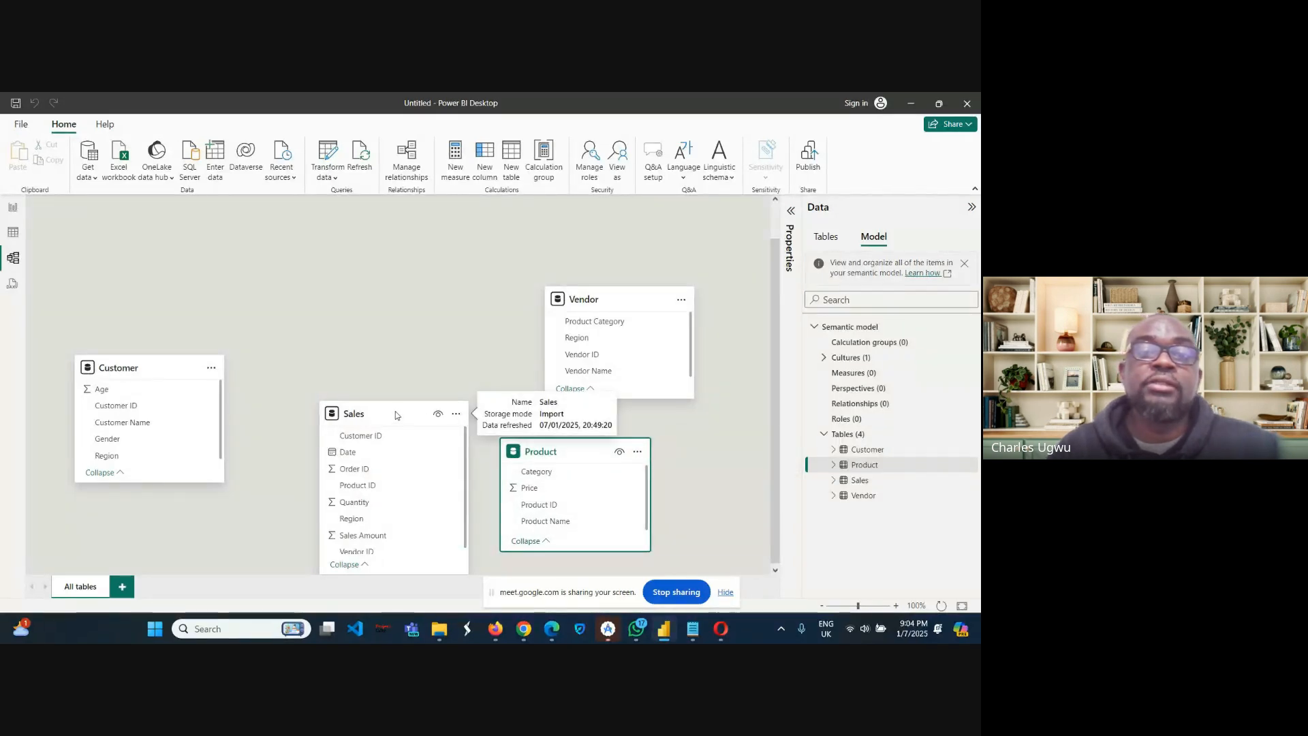
Rearrange the diagram with Sales above Product in the middle, Customer lower on one side and Vendor lower on the other.
drag(395, 411, 391, 223)
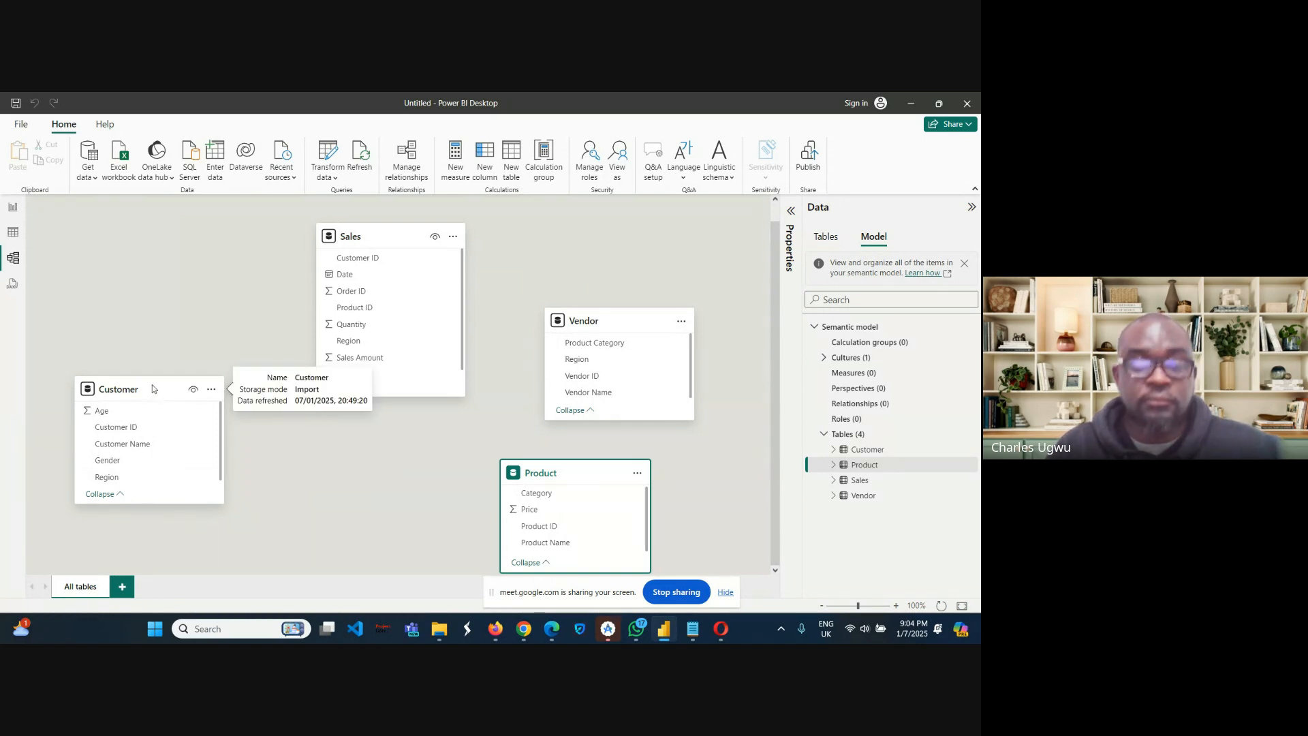
drag(150, 391, 149, 406)
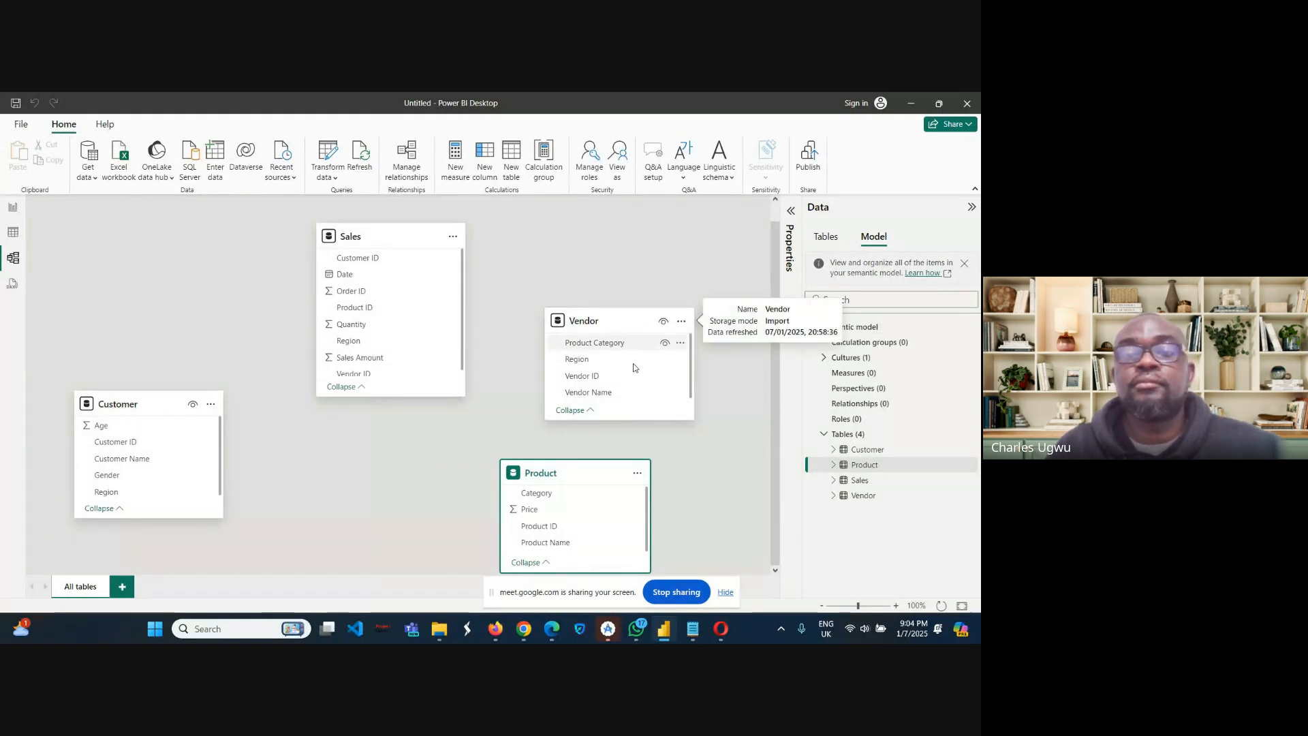
drag(600, 470, 410, 462)
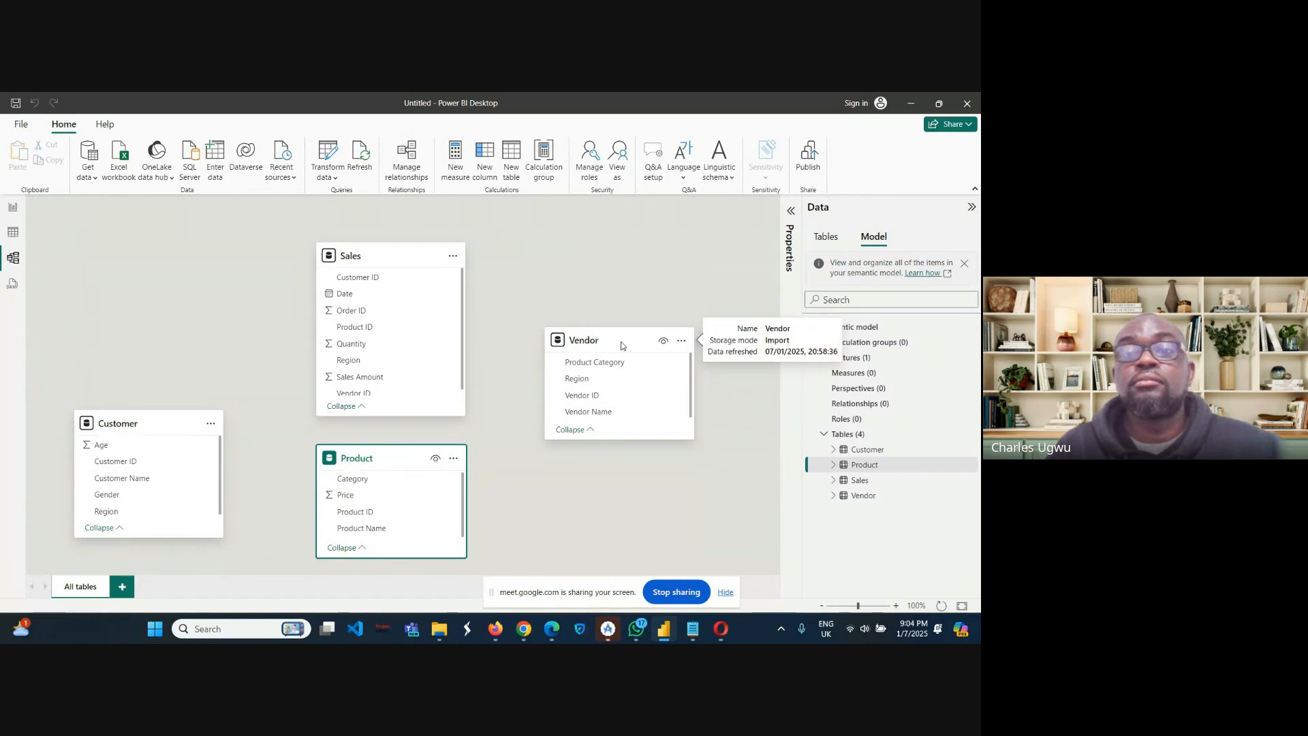
drag(622, 345, 636, 448)
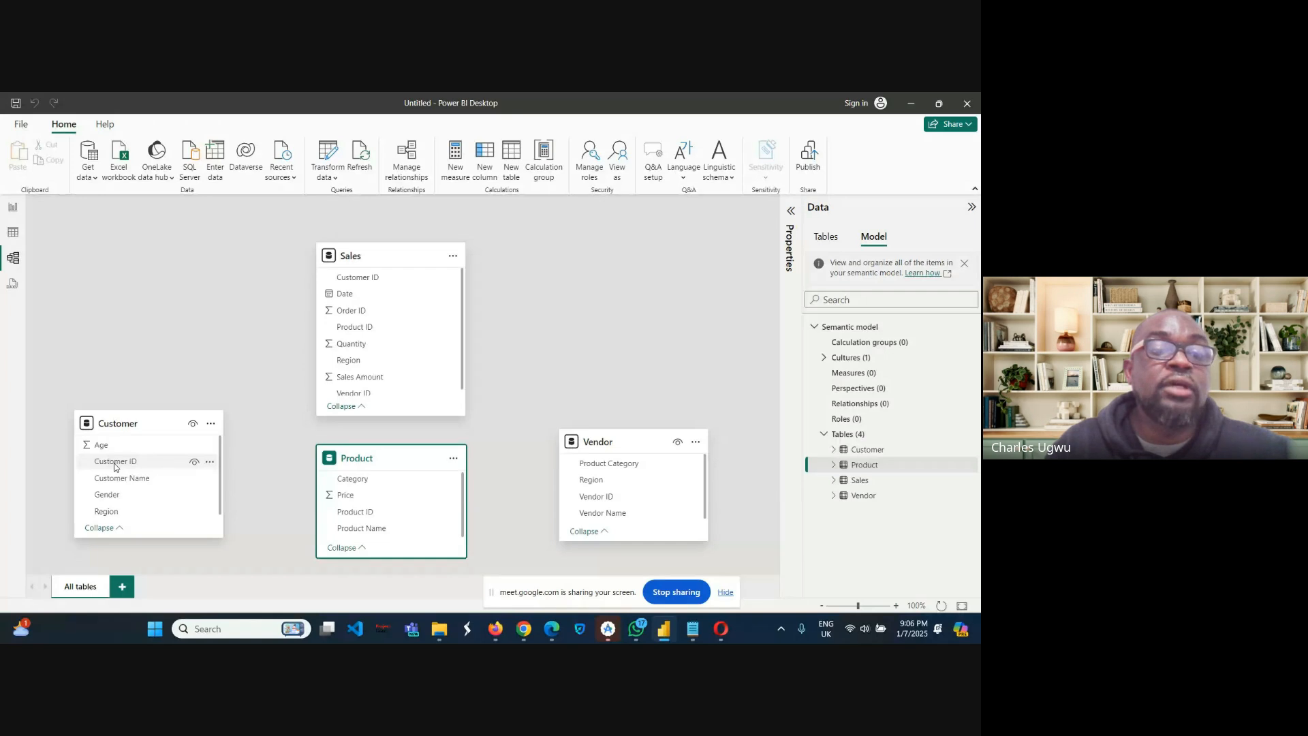
Create an active one-to-many relationship from Customer's Customer ID to Sales' Customer ID with Single cross-filter direction.
drag(115, 466, 358, 283)
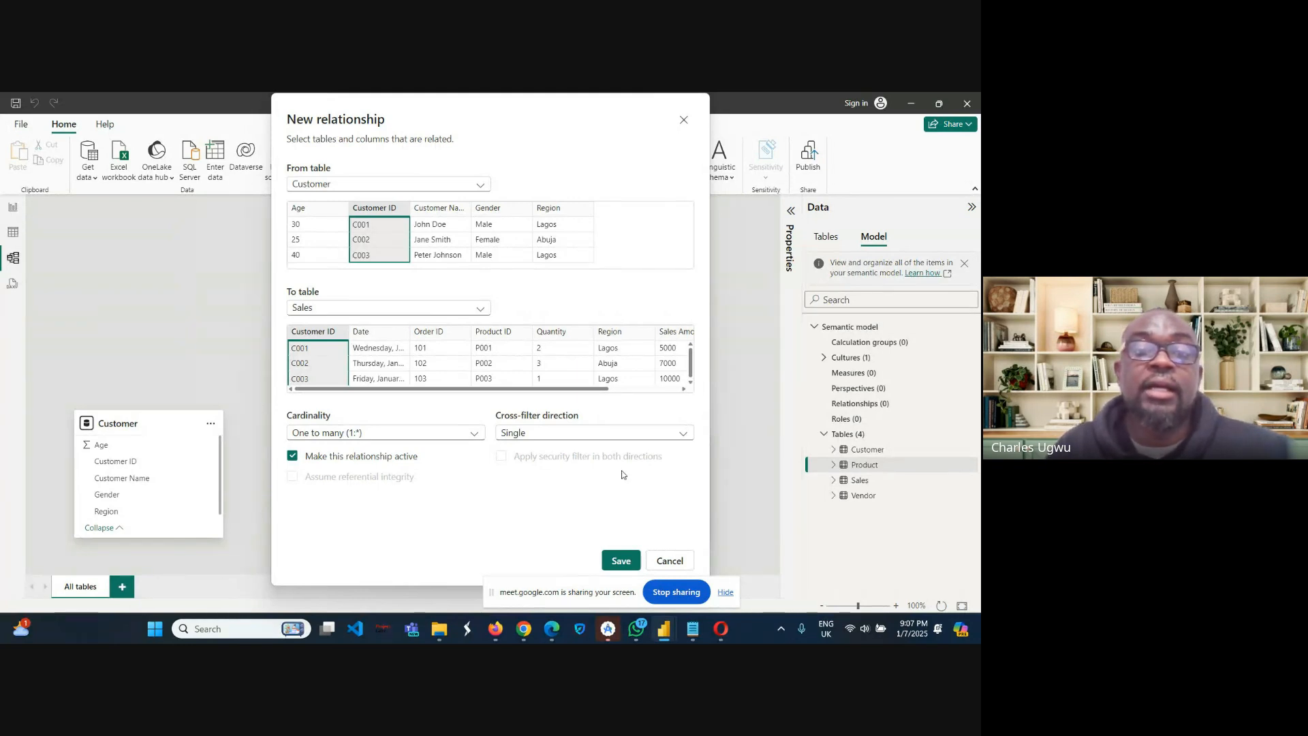
click(681, 434)
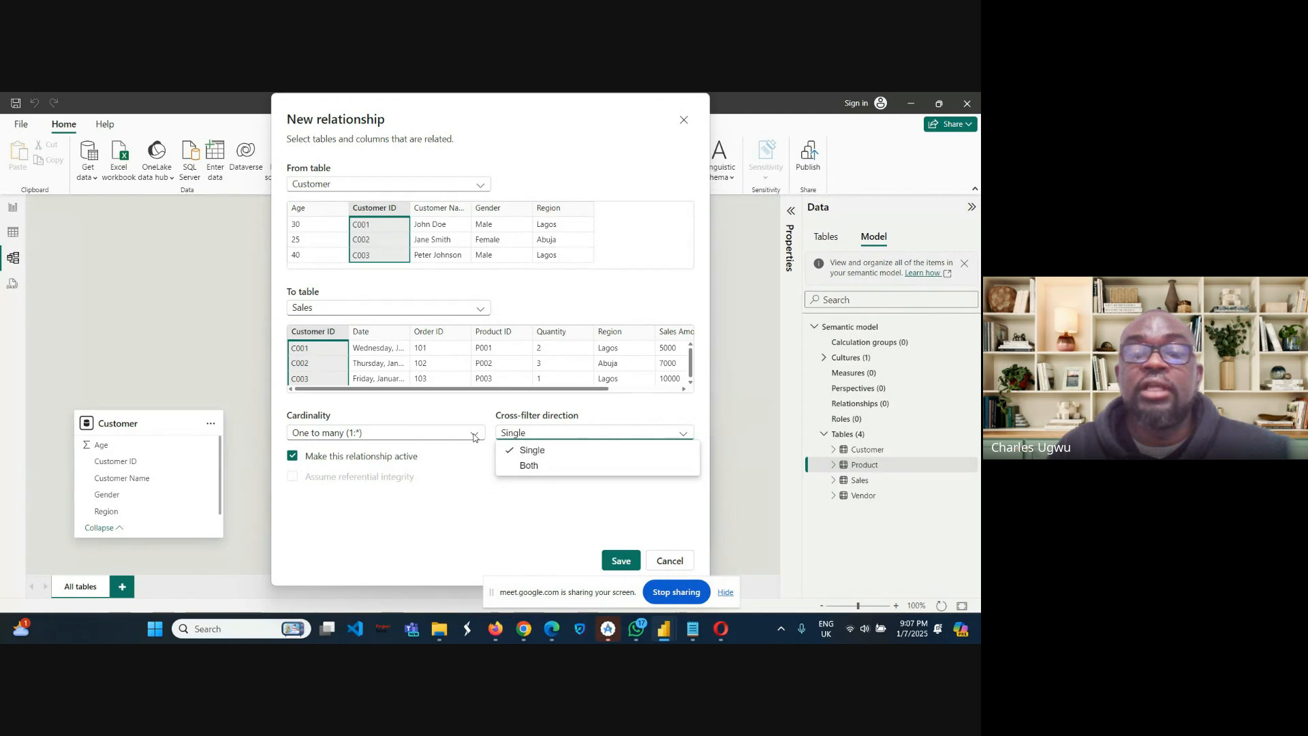
key(Escape)
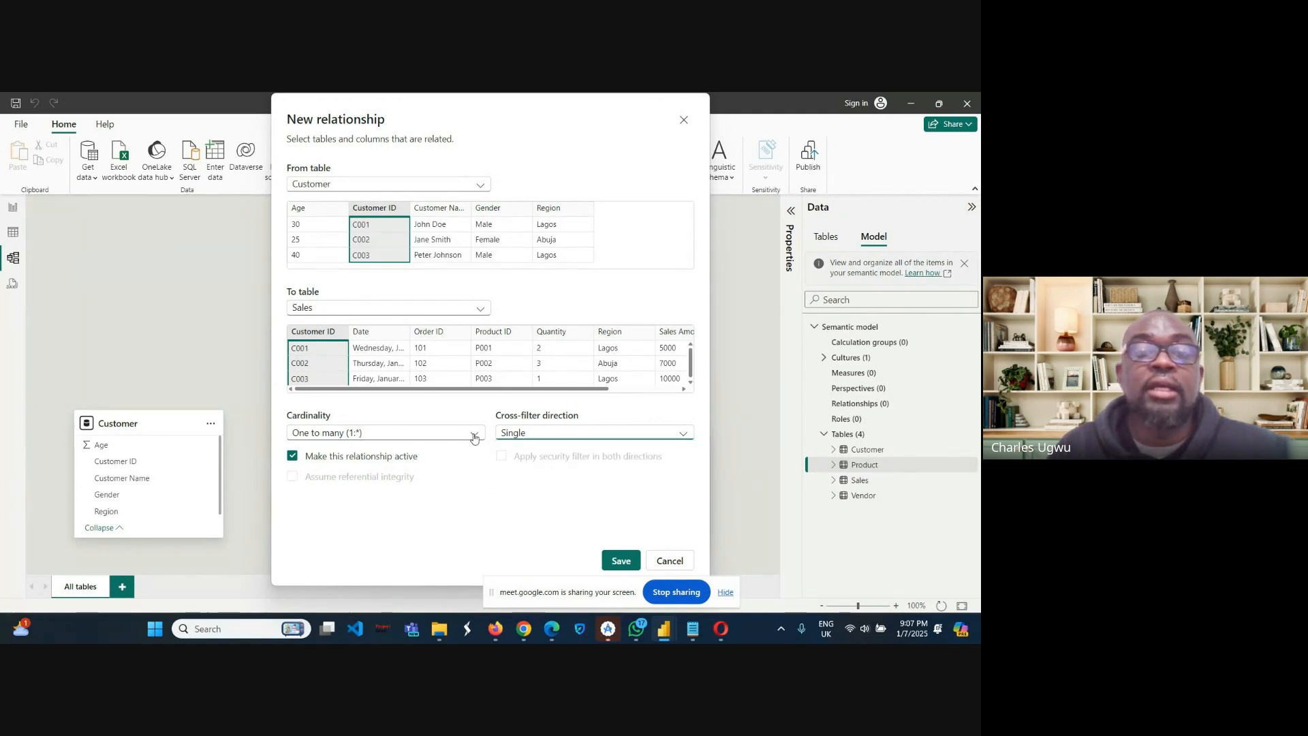
click(474, 435)
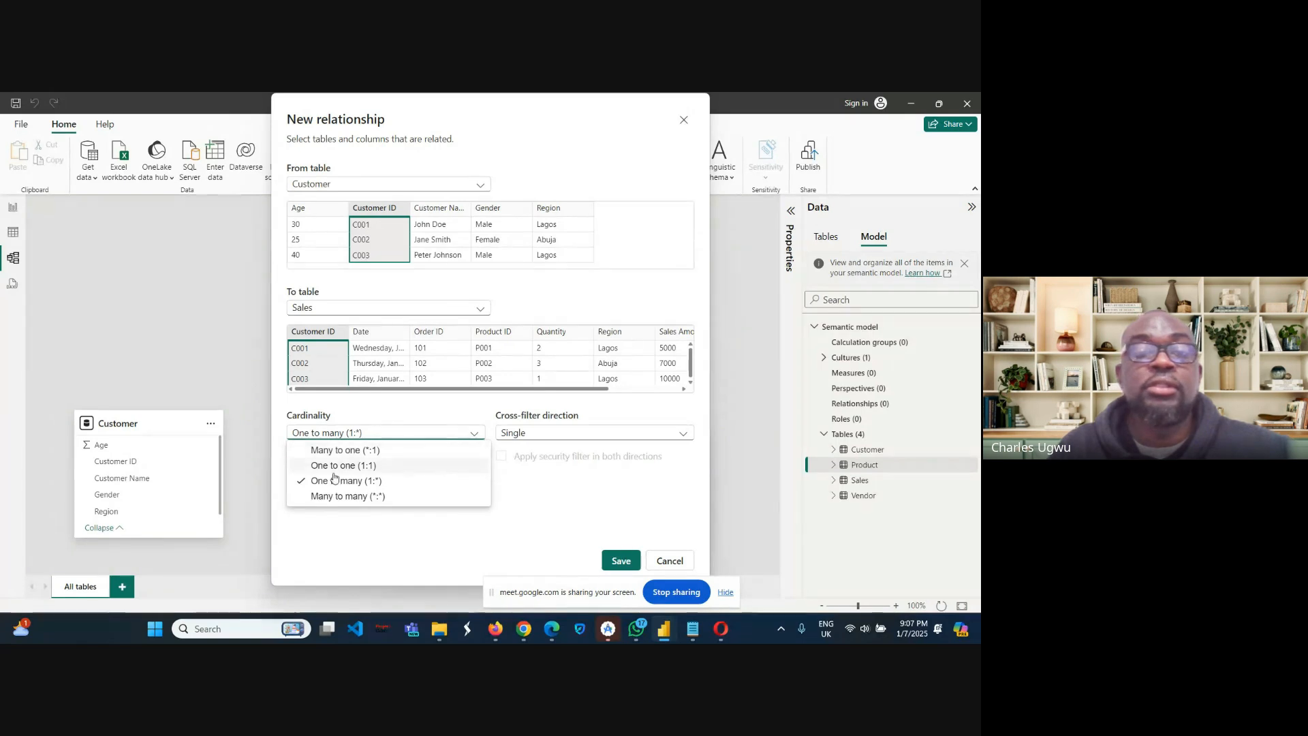
click(475, 434)
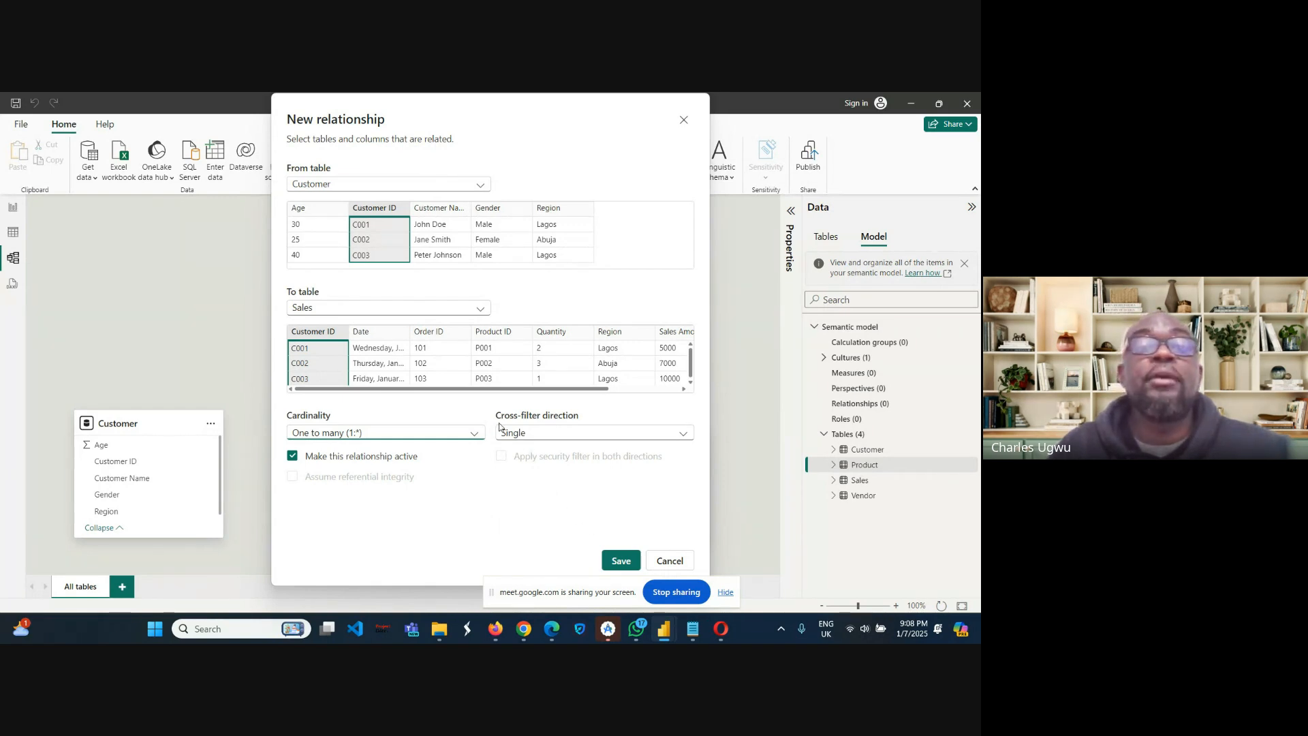
click(616, 561)
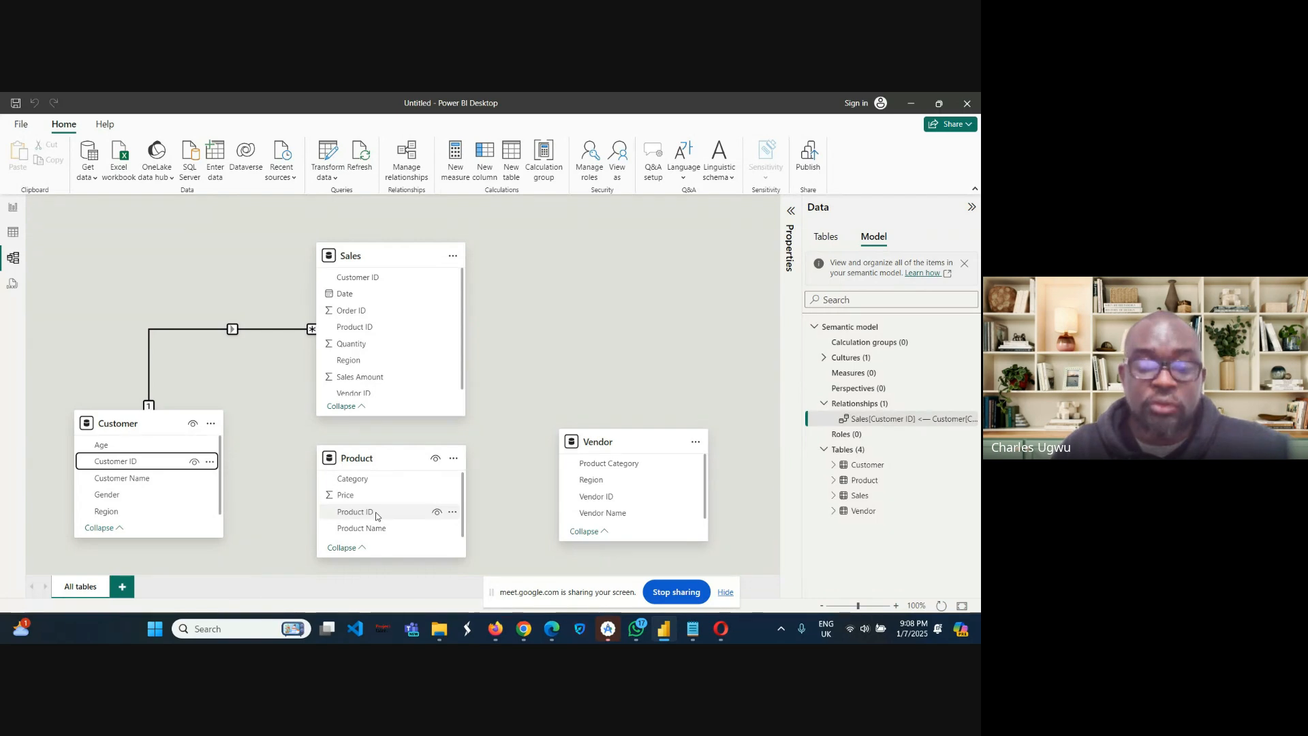
Create an active one-to-many relationship from Product's Product ID to Sales' Product ID with Single cross-filter direction.
drag(374, 512, 378, 333)
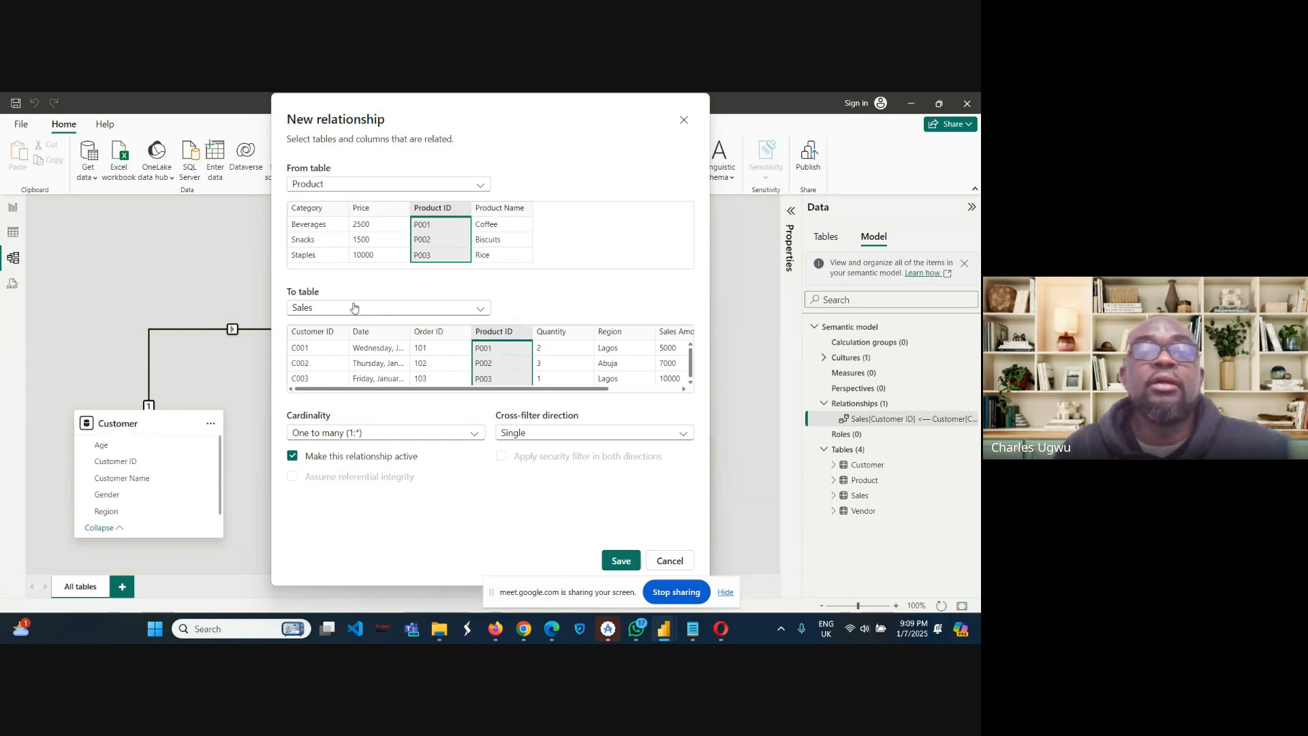
click(474, 436)
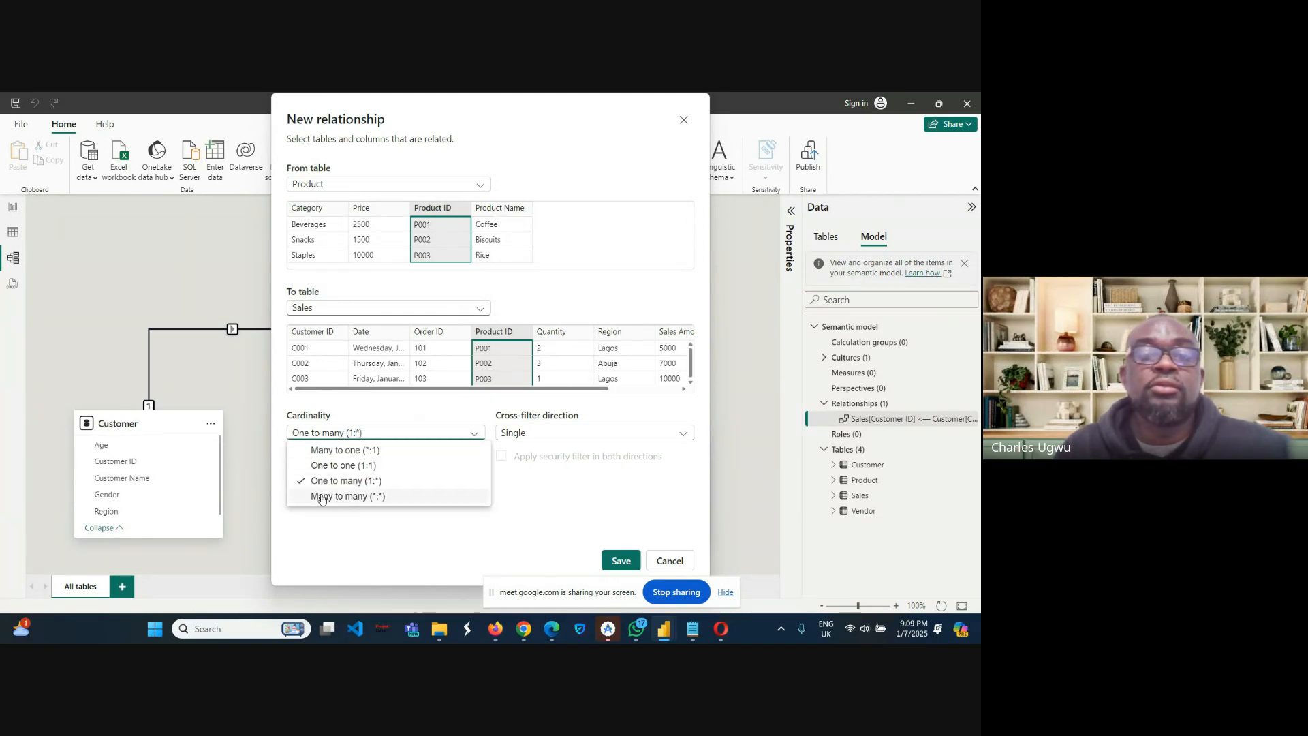
click(533, 519)
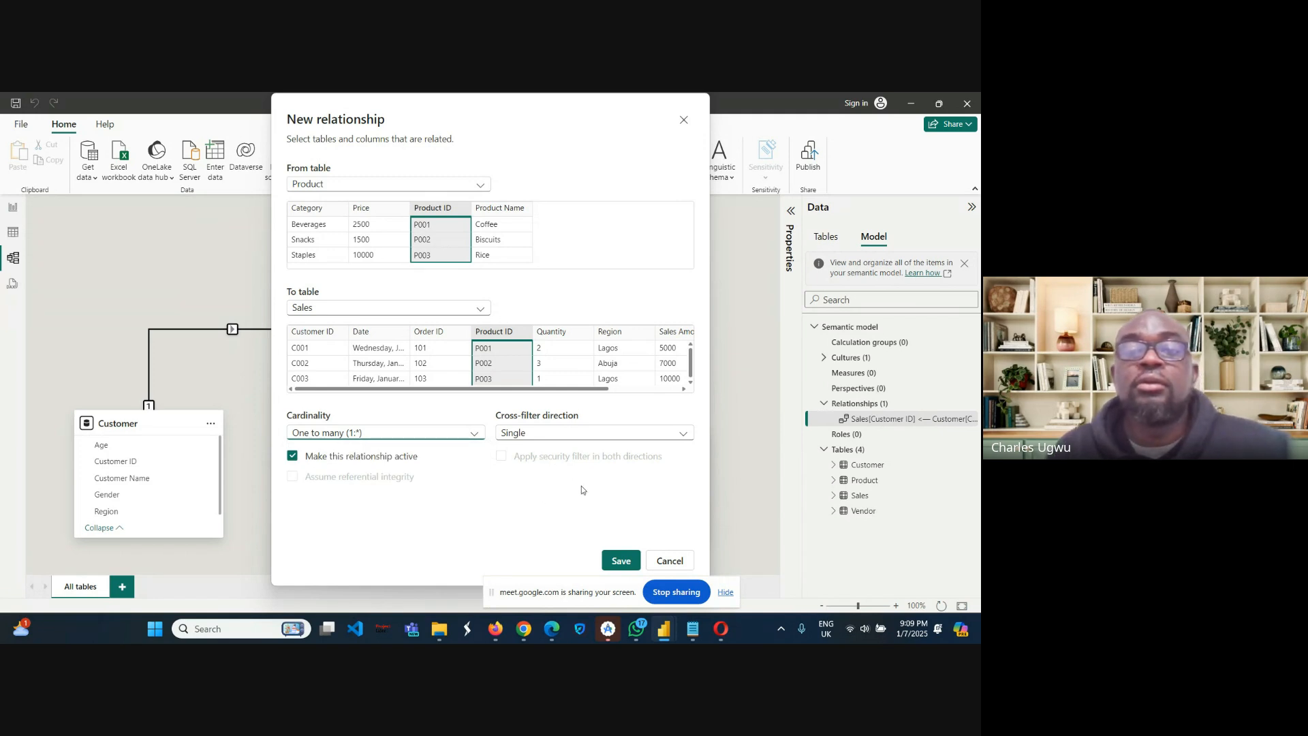
click(620, 560)
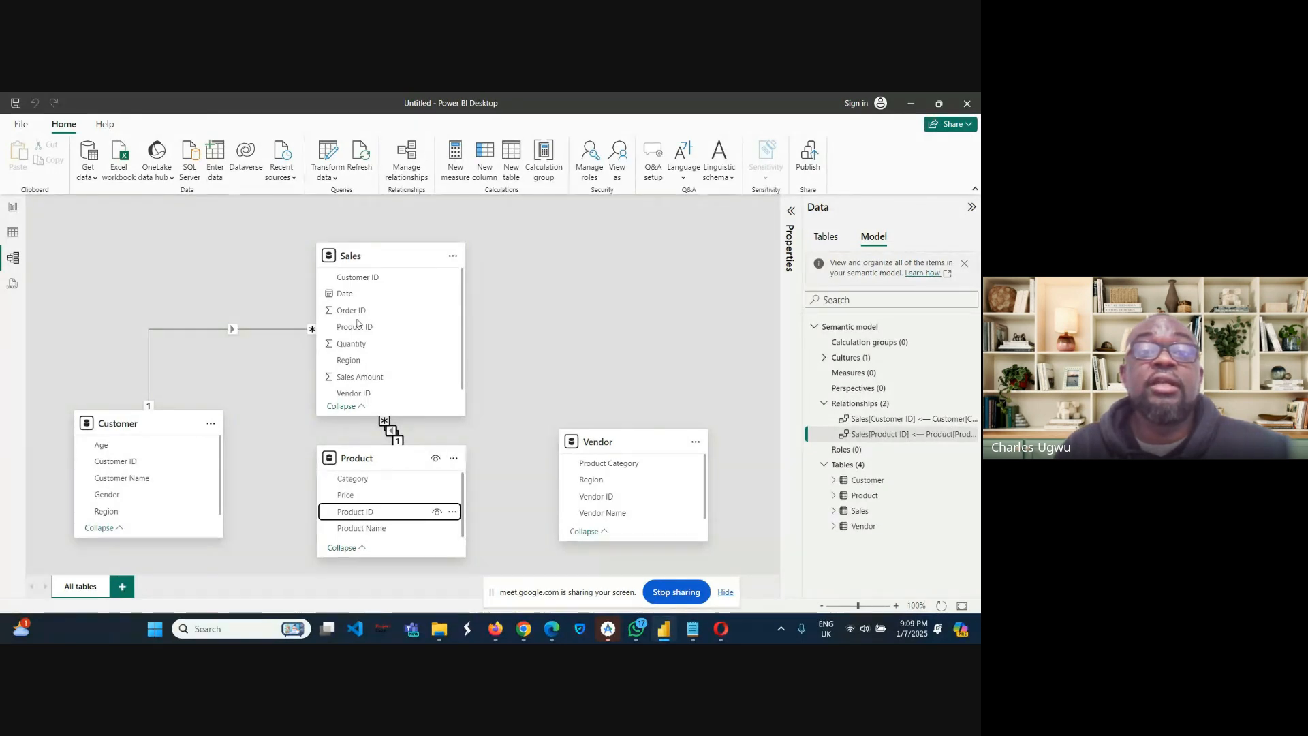
Nudge the Sales table toward Customer and create an active one-to-many relationship from Vendor's Vendor ID to Sales' Vendor ID with Single cross-filter direction.
mouse_move(402, 252)
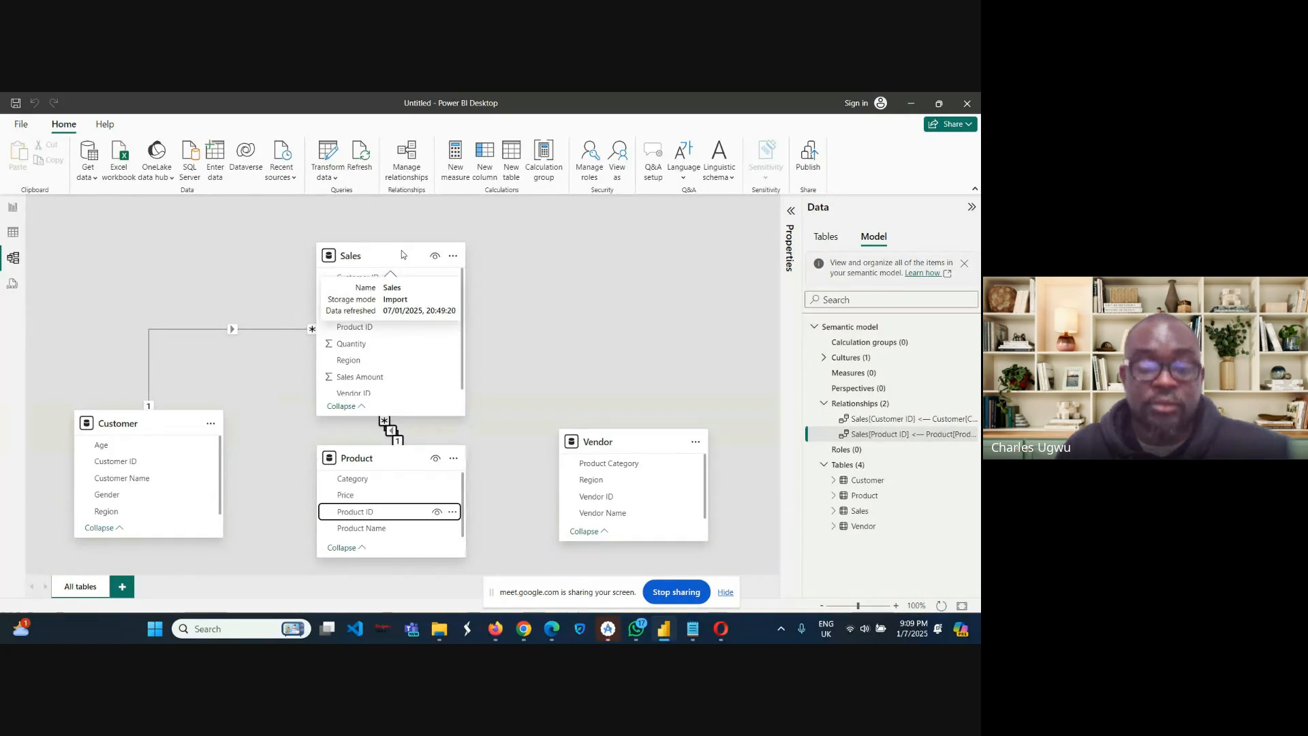
mouse_move(401, 250)
mouse_down()
mouse_move(399, 208)
mouse_move(391, 234)
mouse_up()
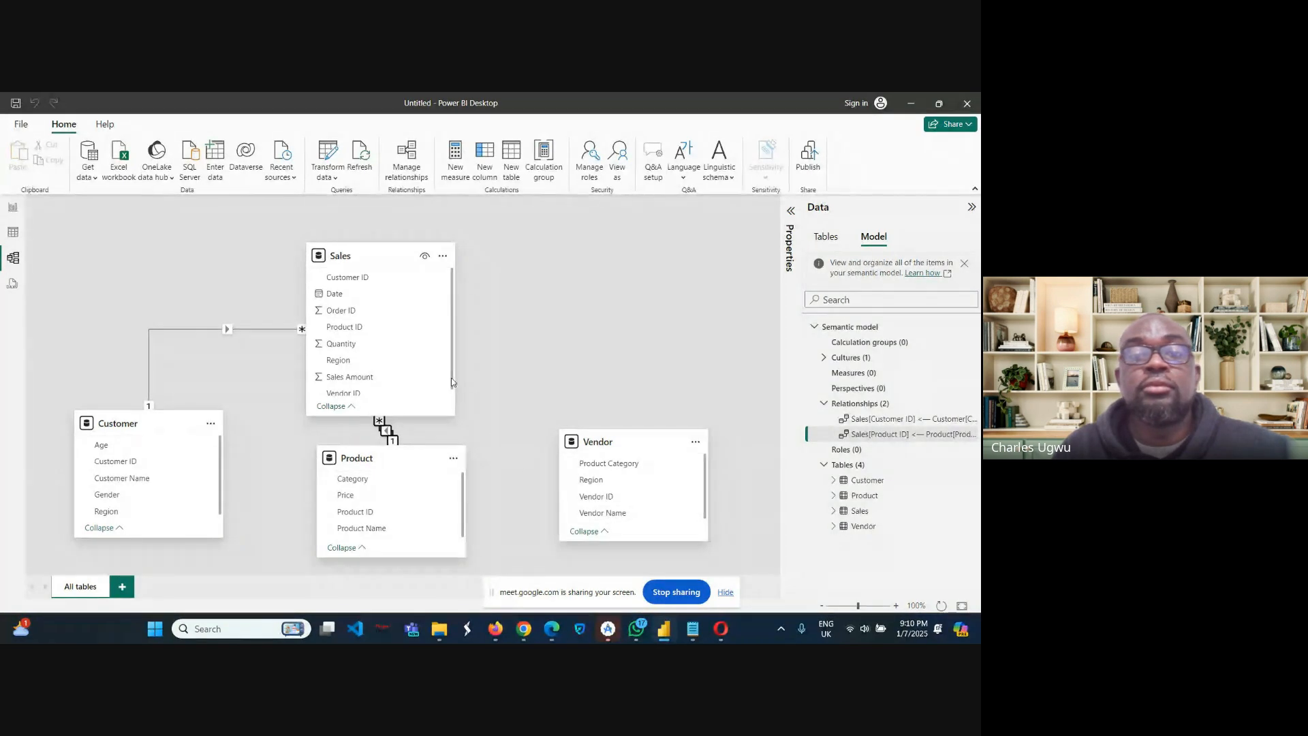
drag(451, 377, 450, 391)
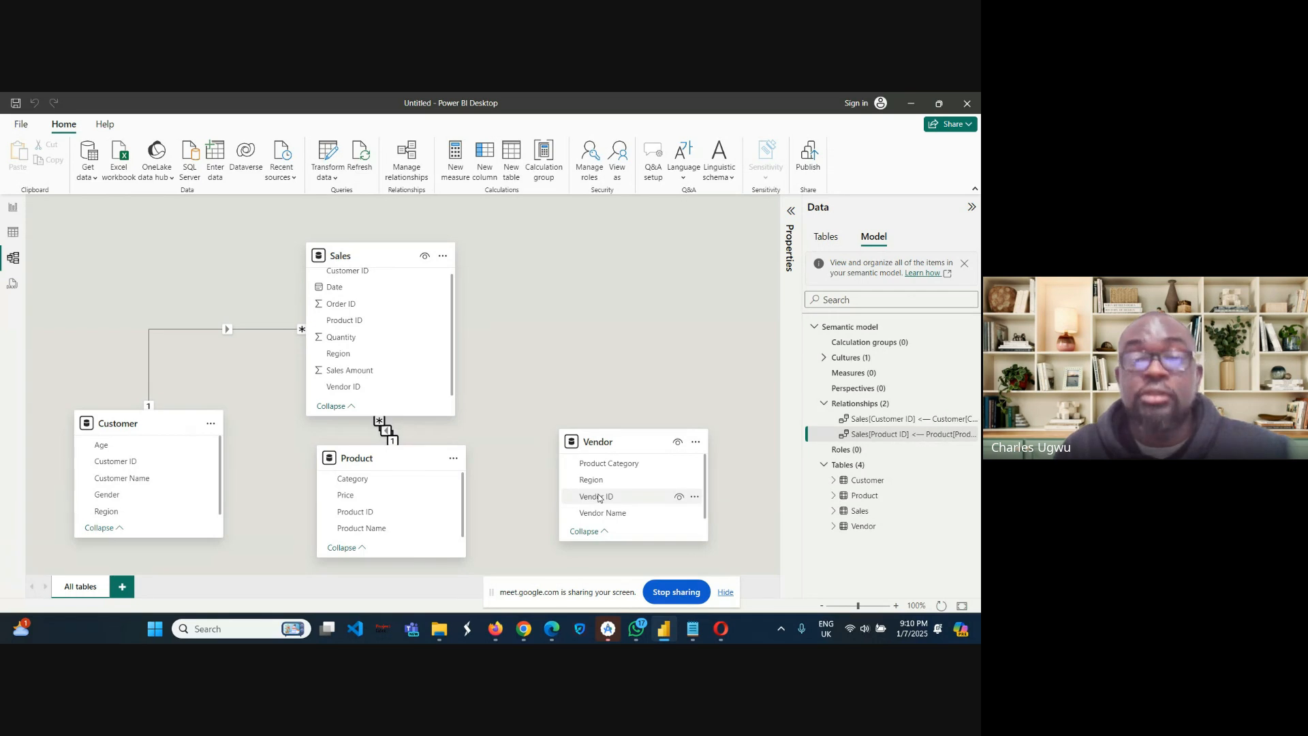
drag(598, 498, 349, 388)
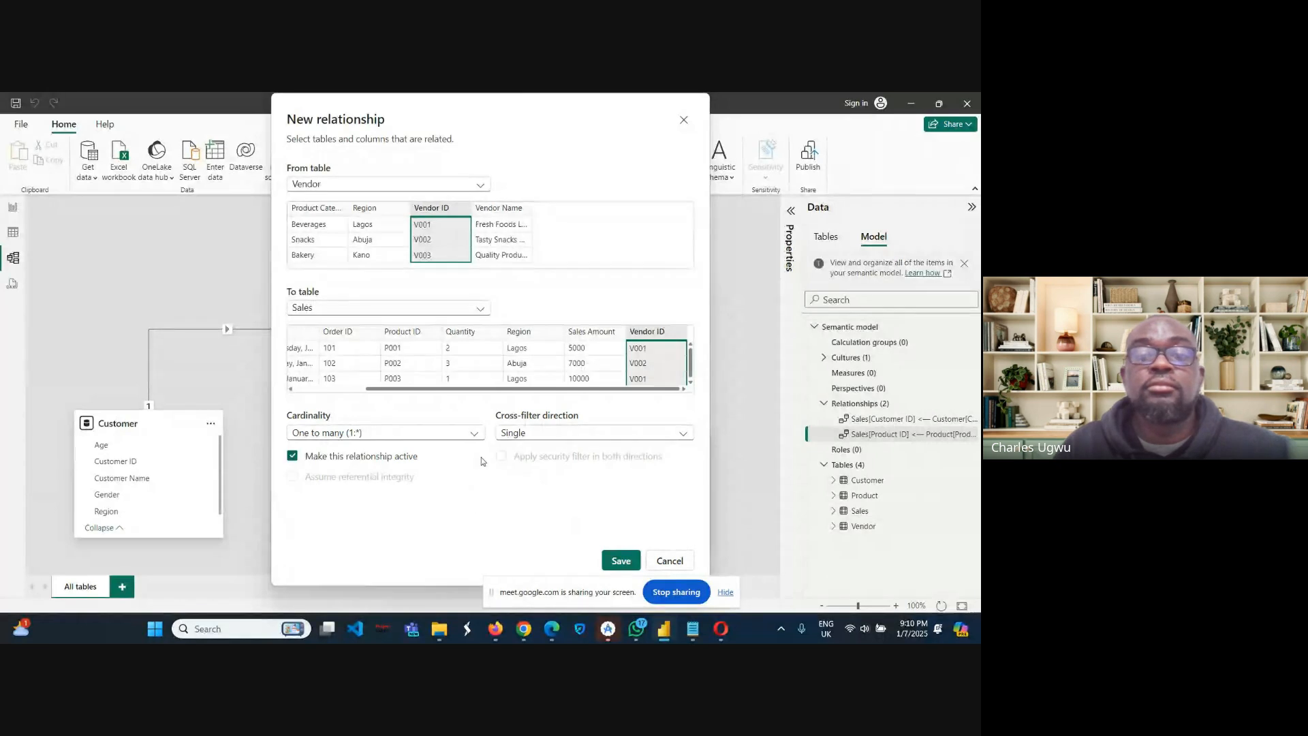
click(476, 438)
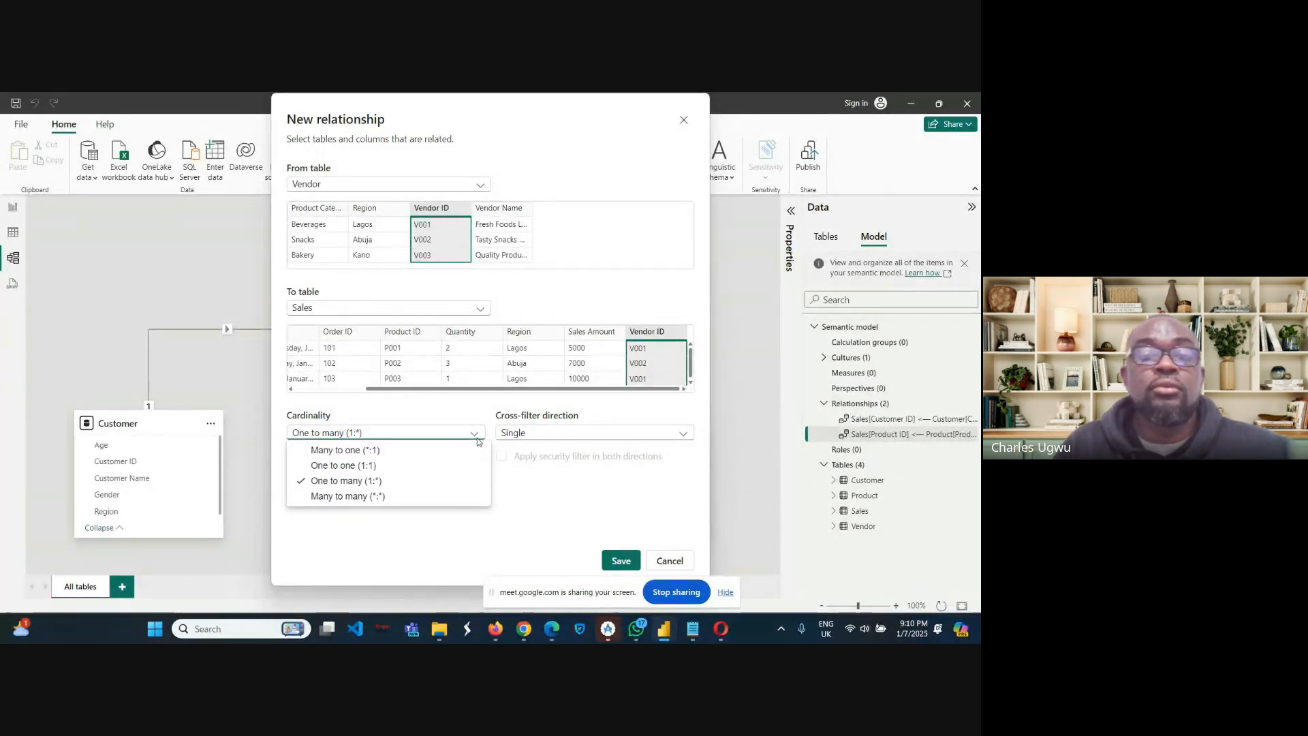
click(549, 500)
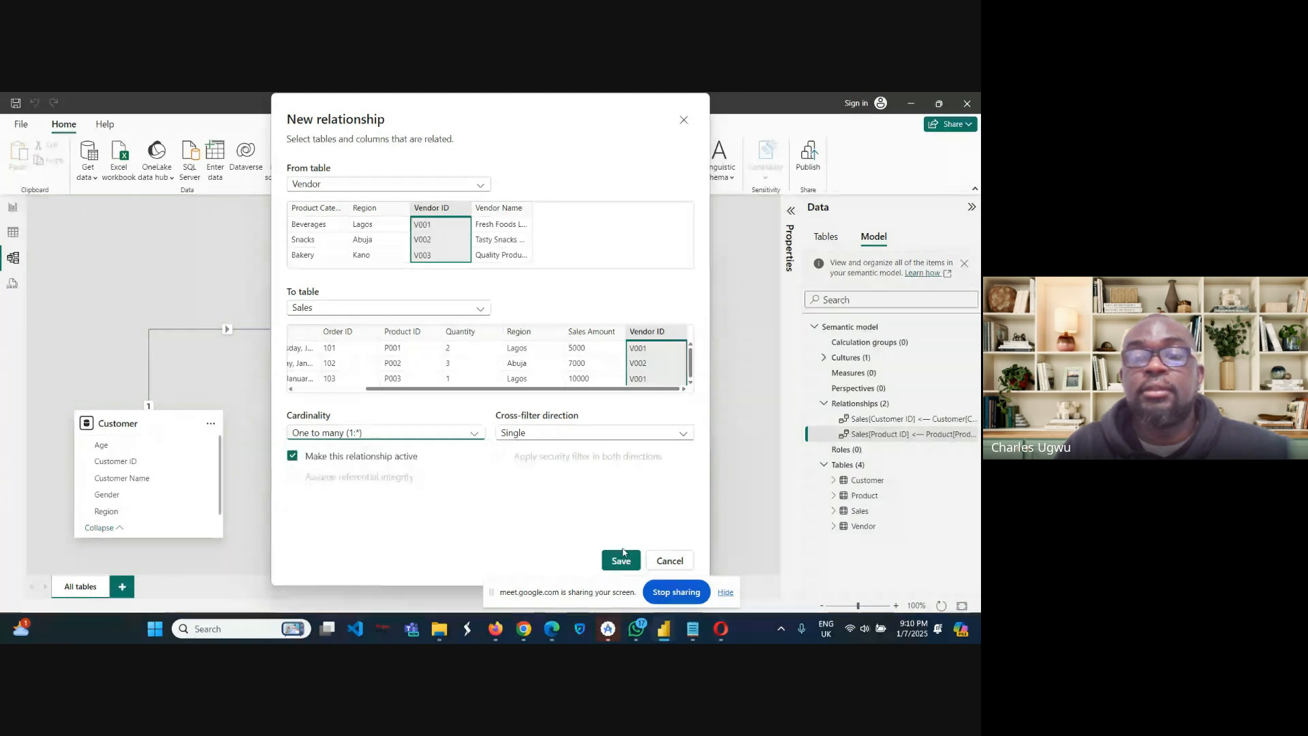
click(622, 561)
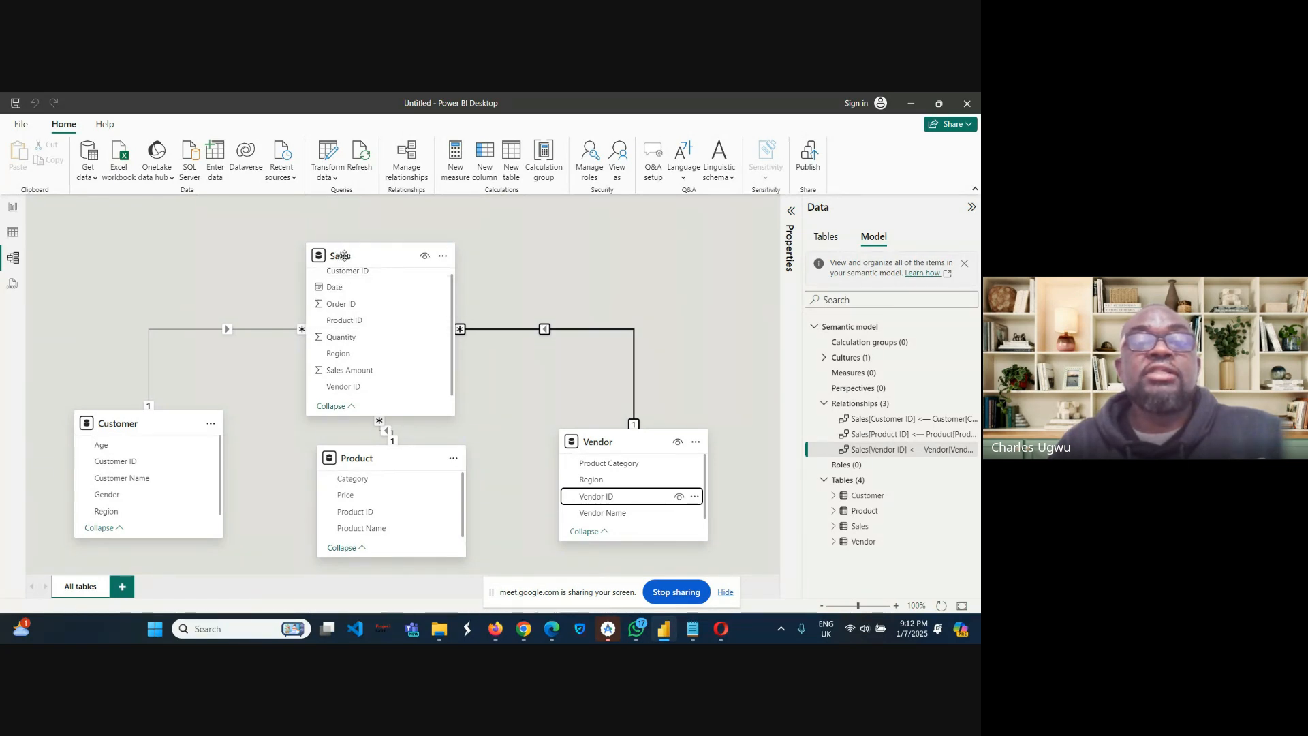
mouse_move(380, 255)
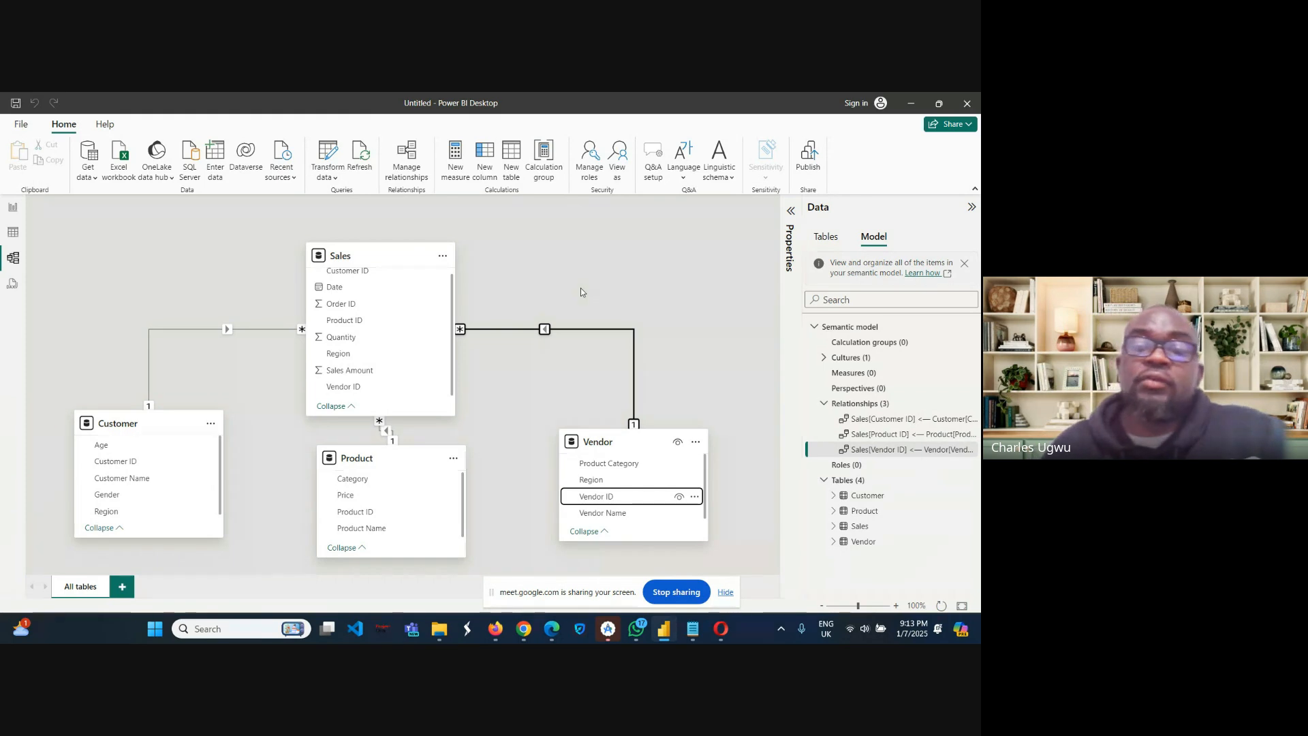
click(512, 398)
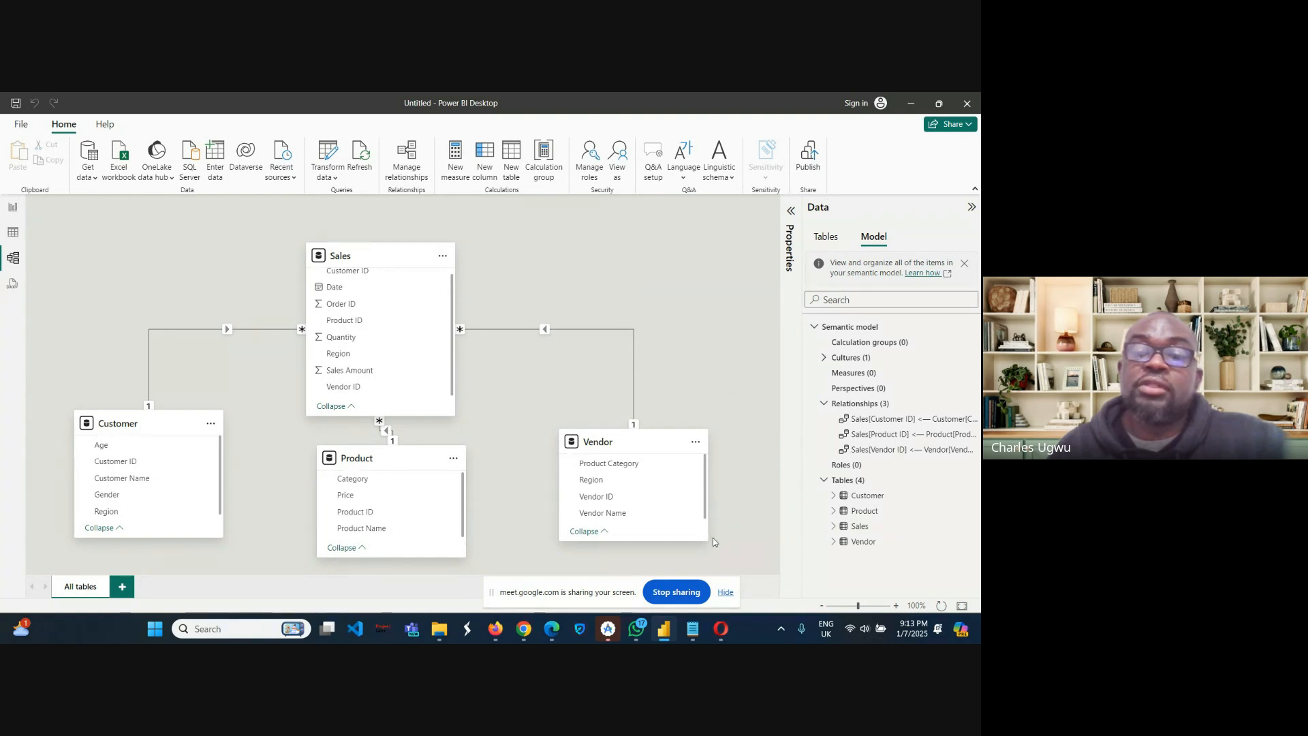
mouse_move(522, 628)
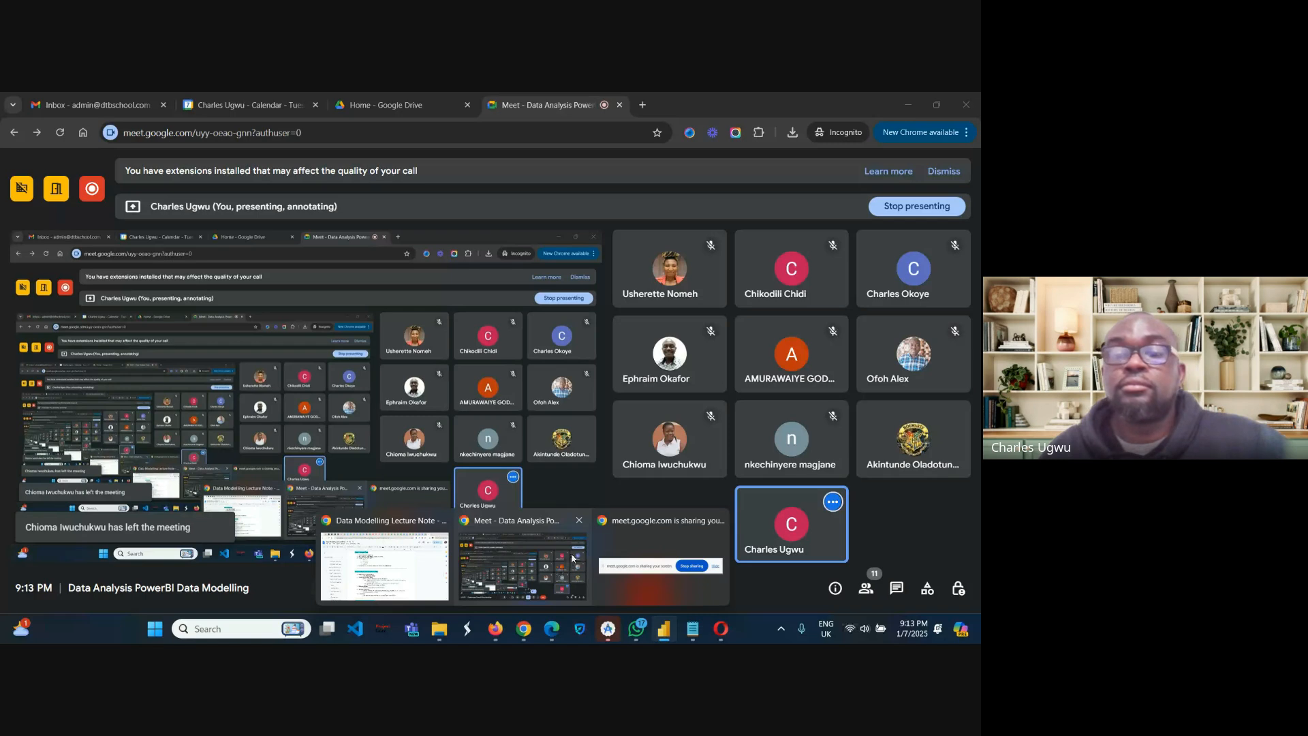
click(572, 557)
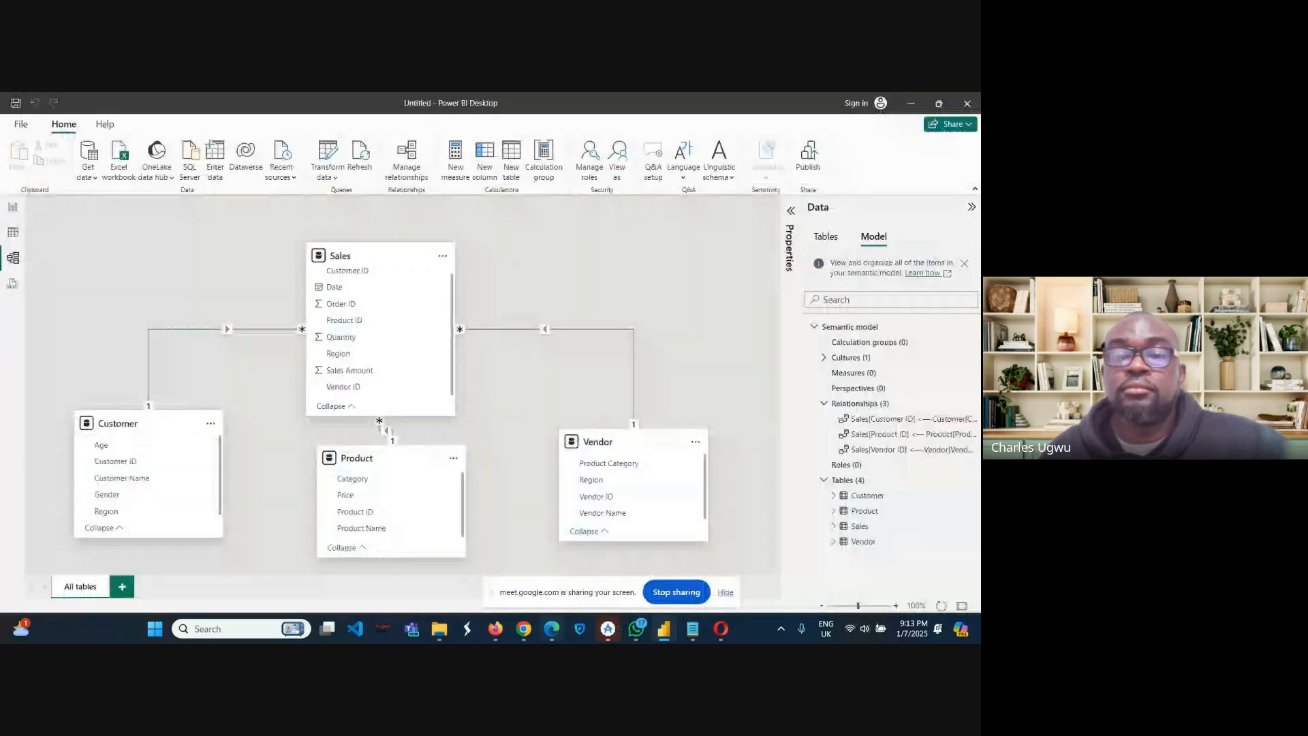
click(529, 630)
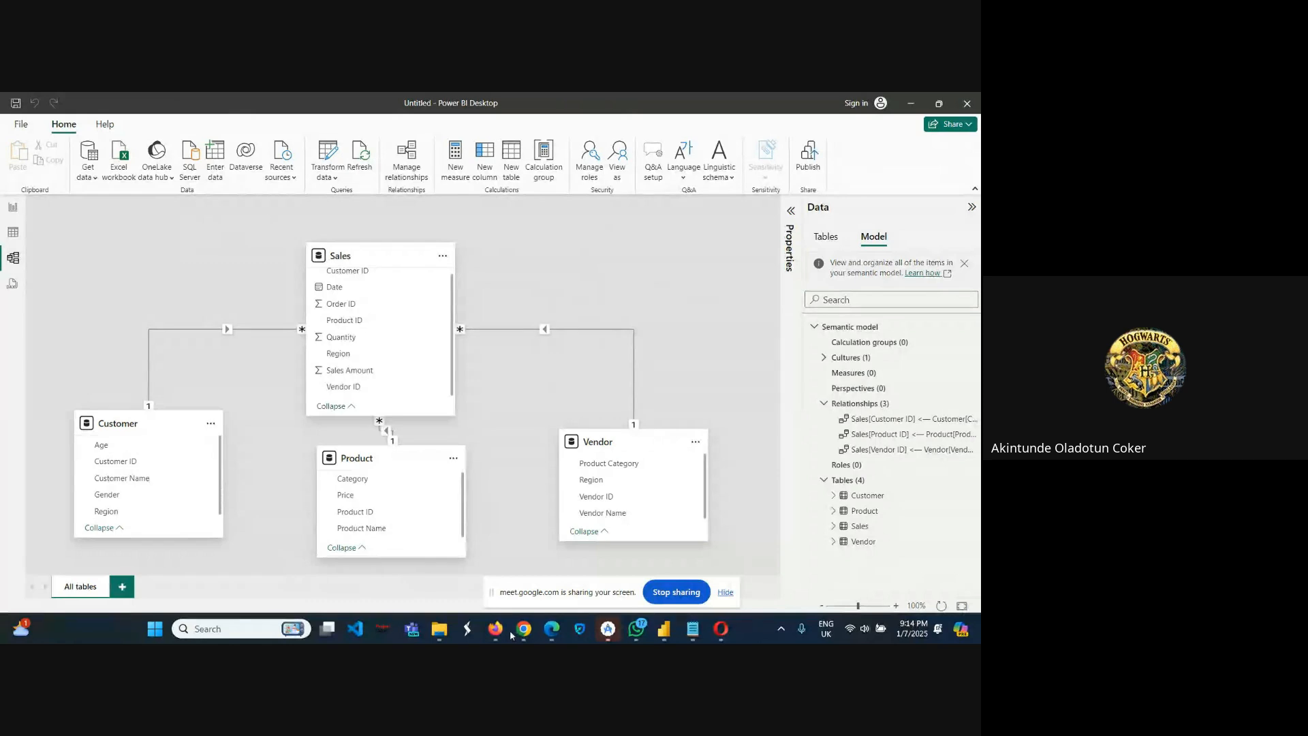
mouse_move(522, 632)
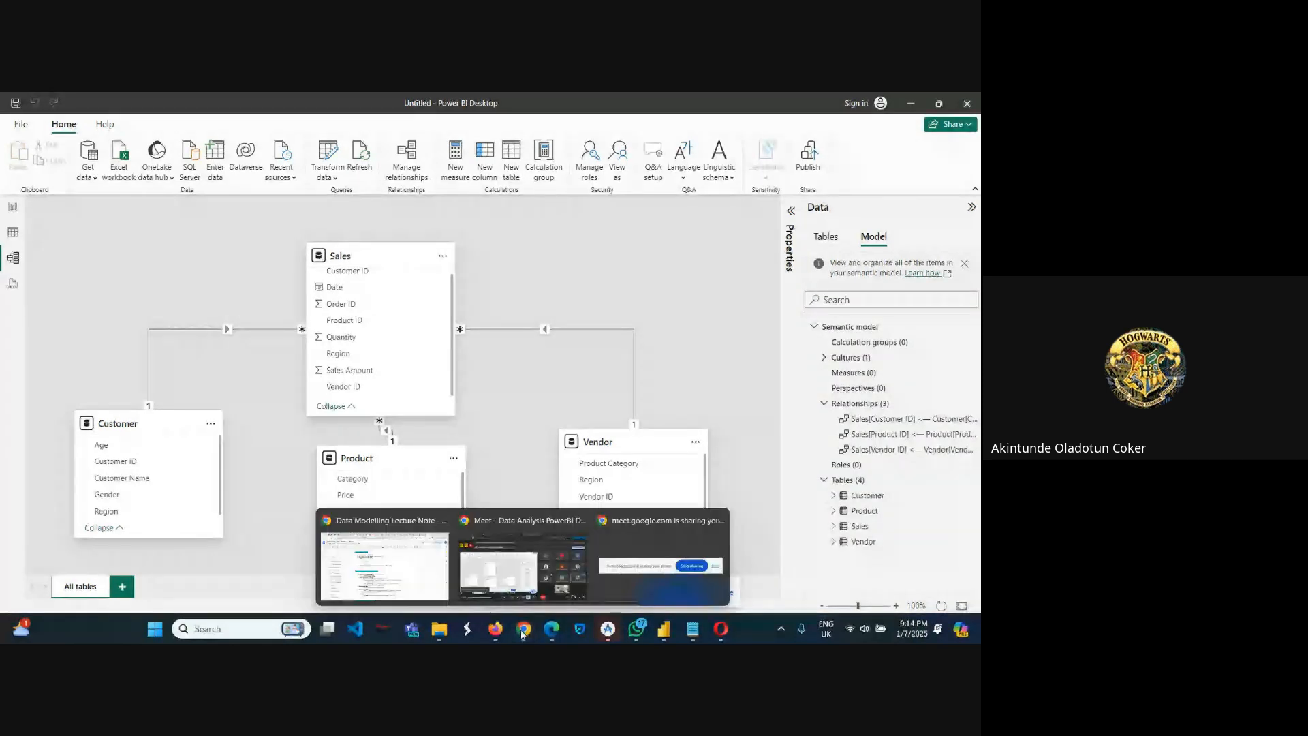
click(512, 581)
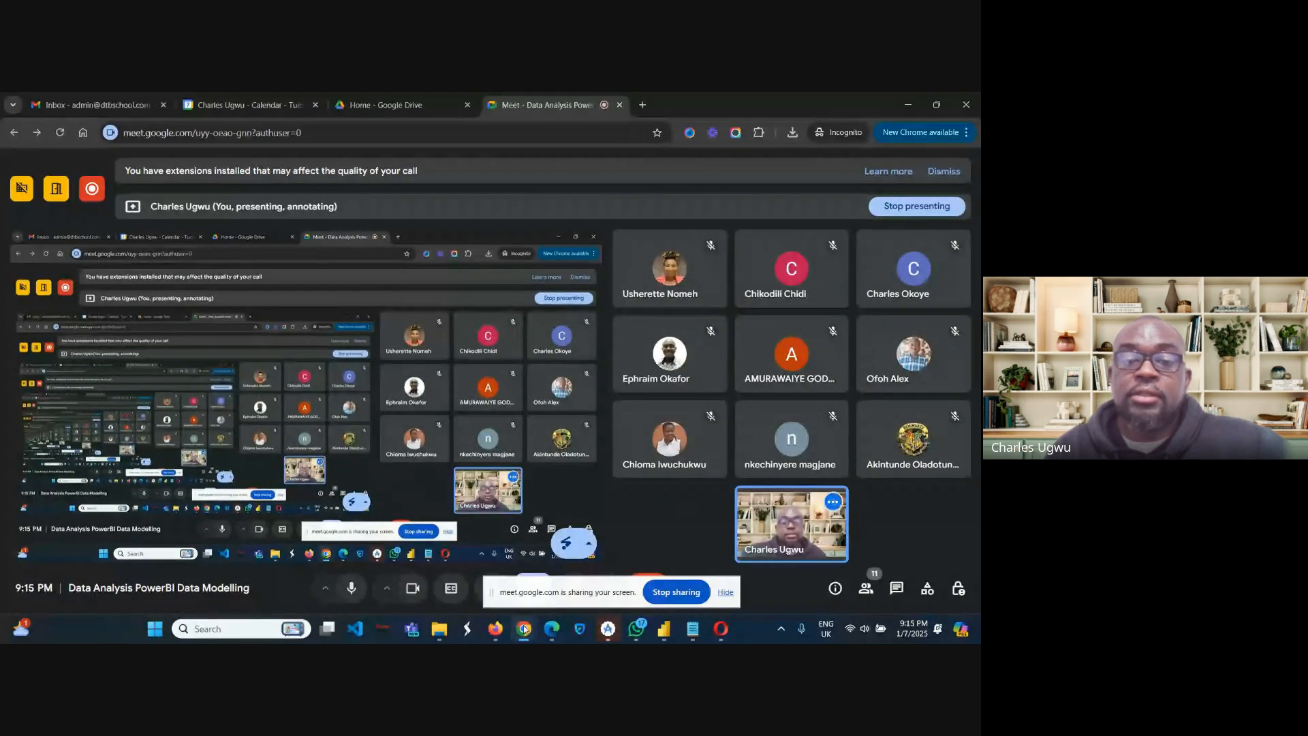
mouse_move(526, 628)
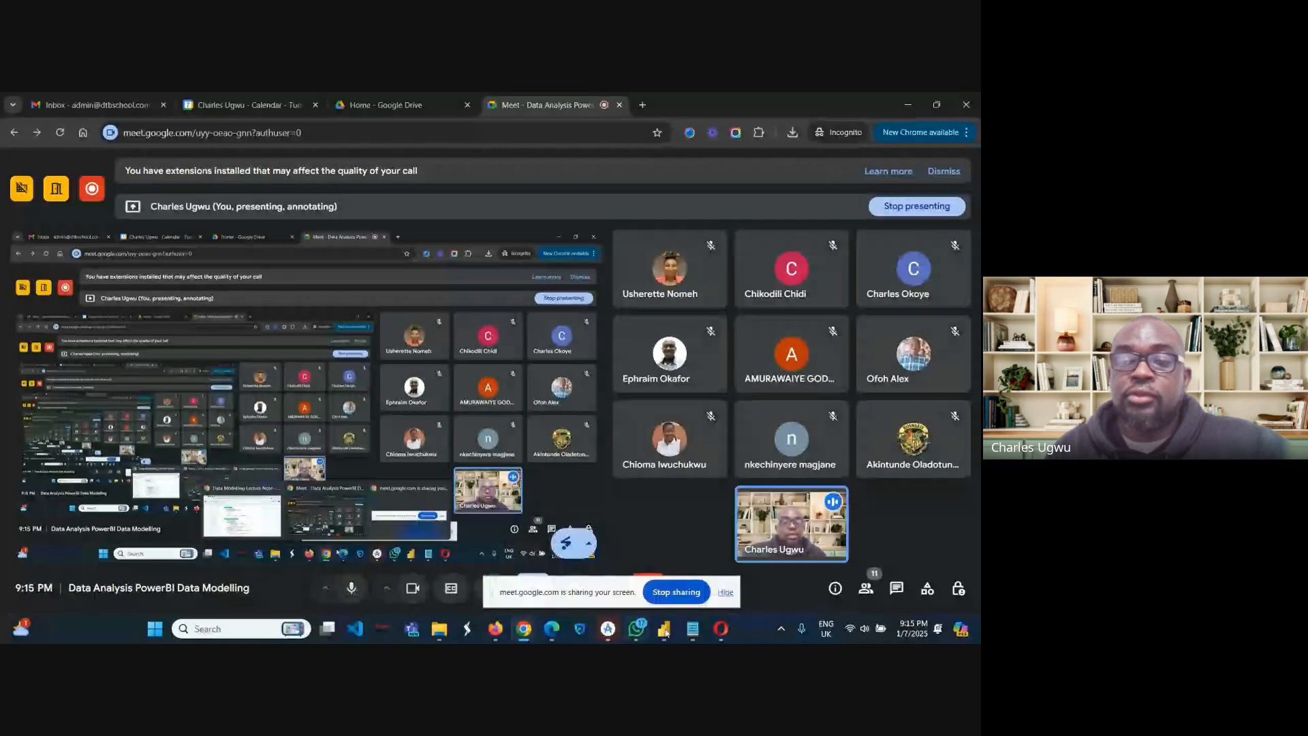
mouse_move(665, 628)
click(658, 600)
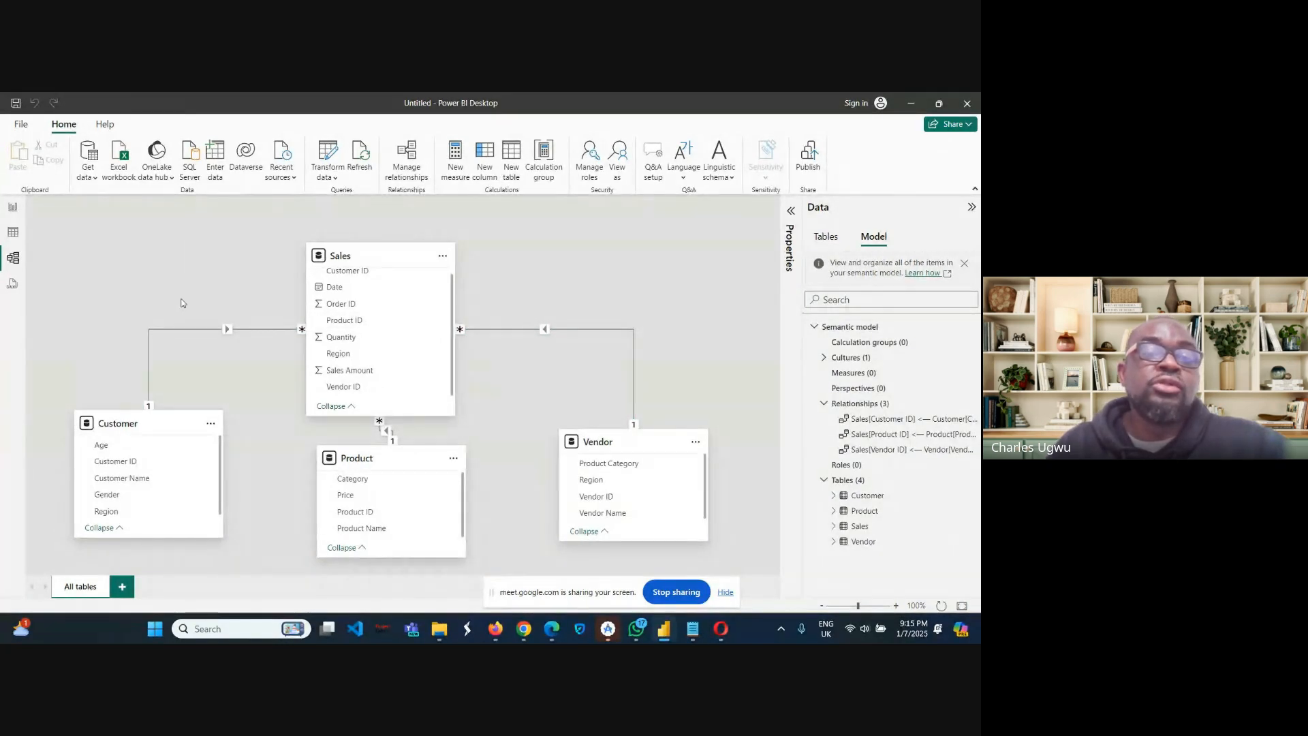
Delete the Customer ID relationship between the Customer and Sales tables.
click(197, 329)
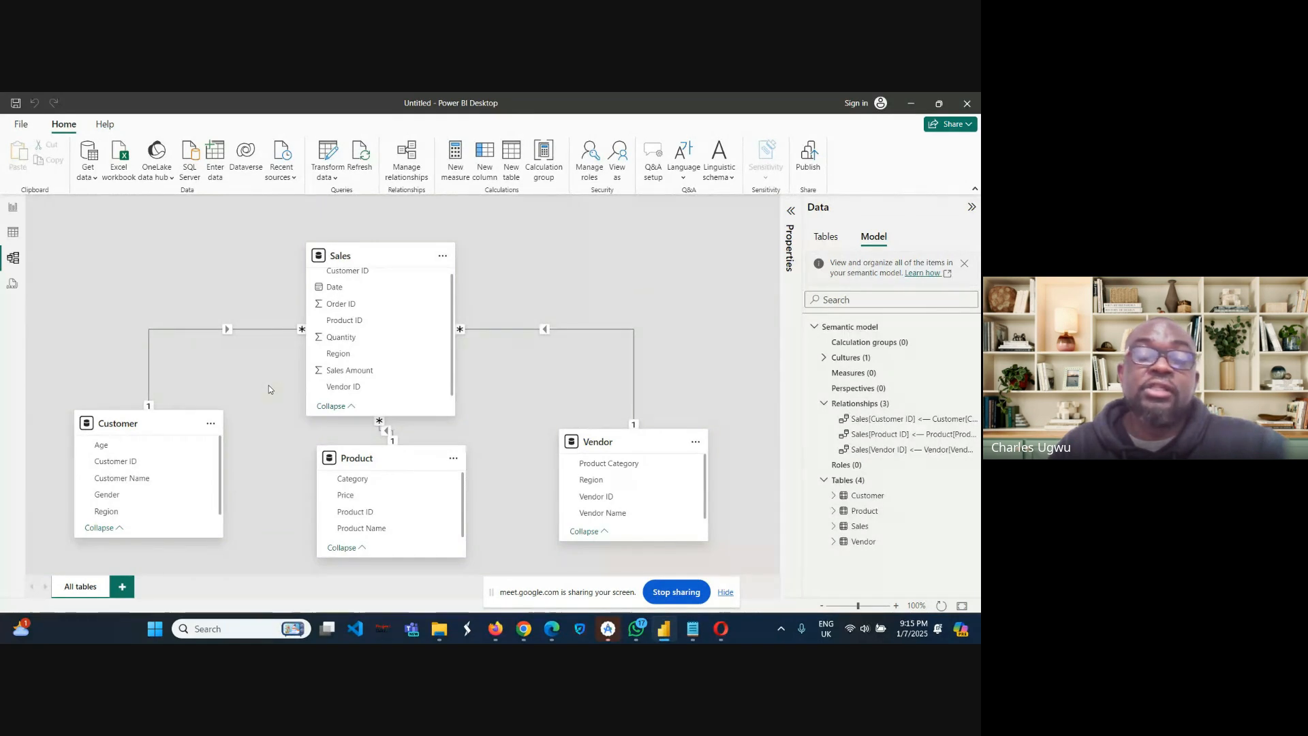
right_click(186, 328)
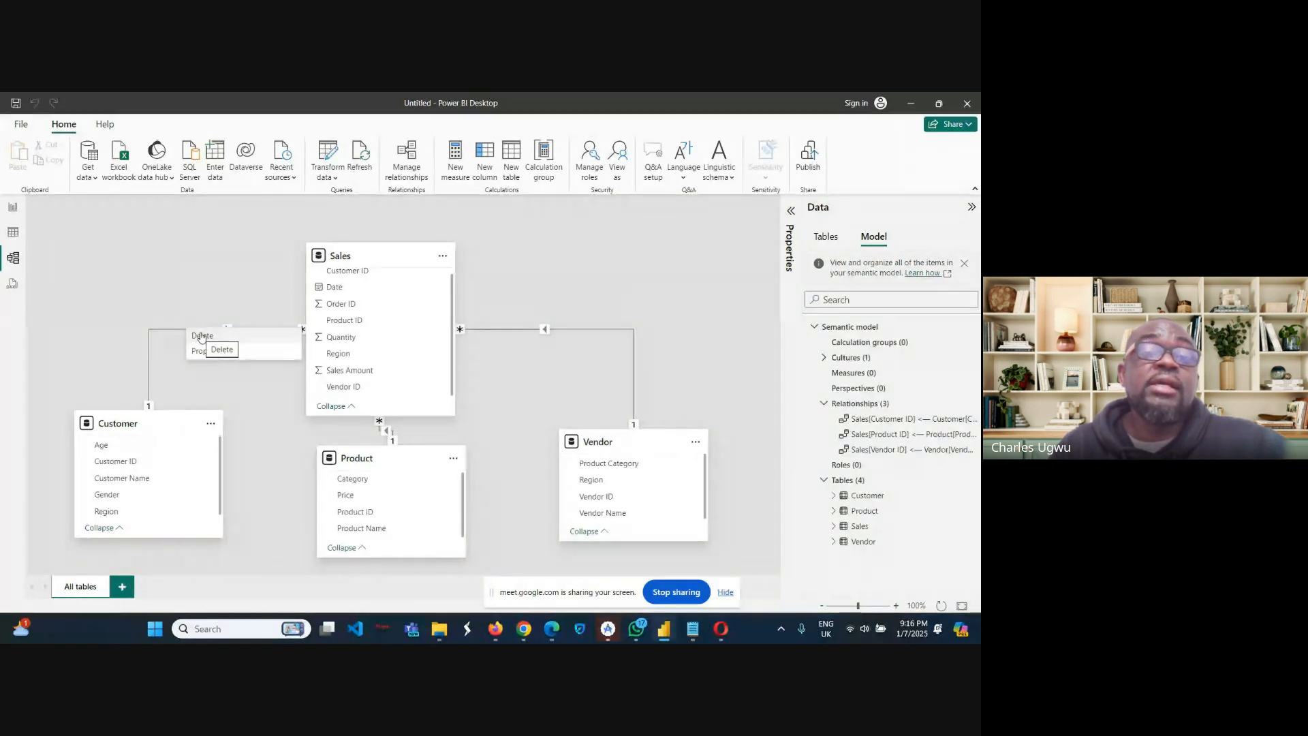
click(202, 335)
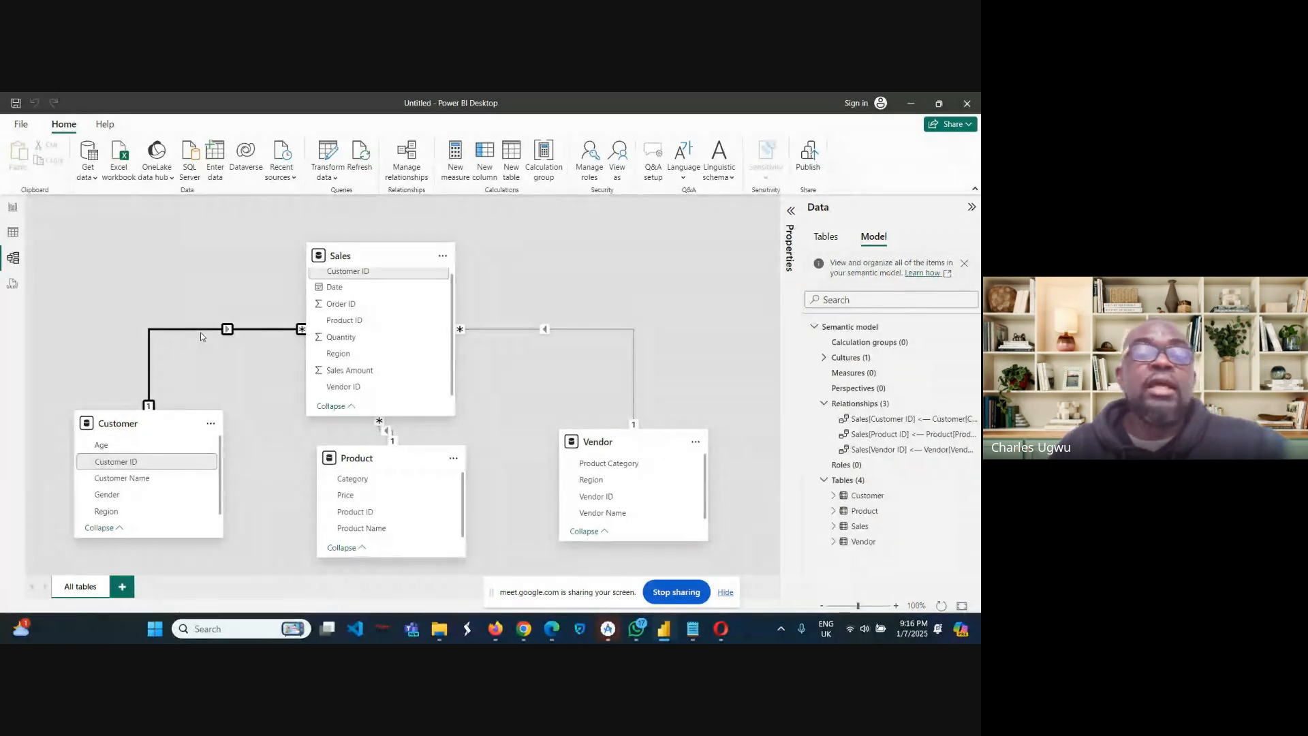
click(201, 333)
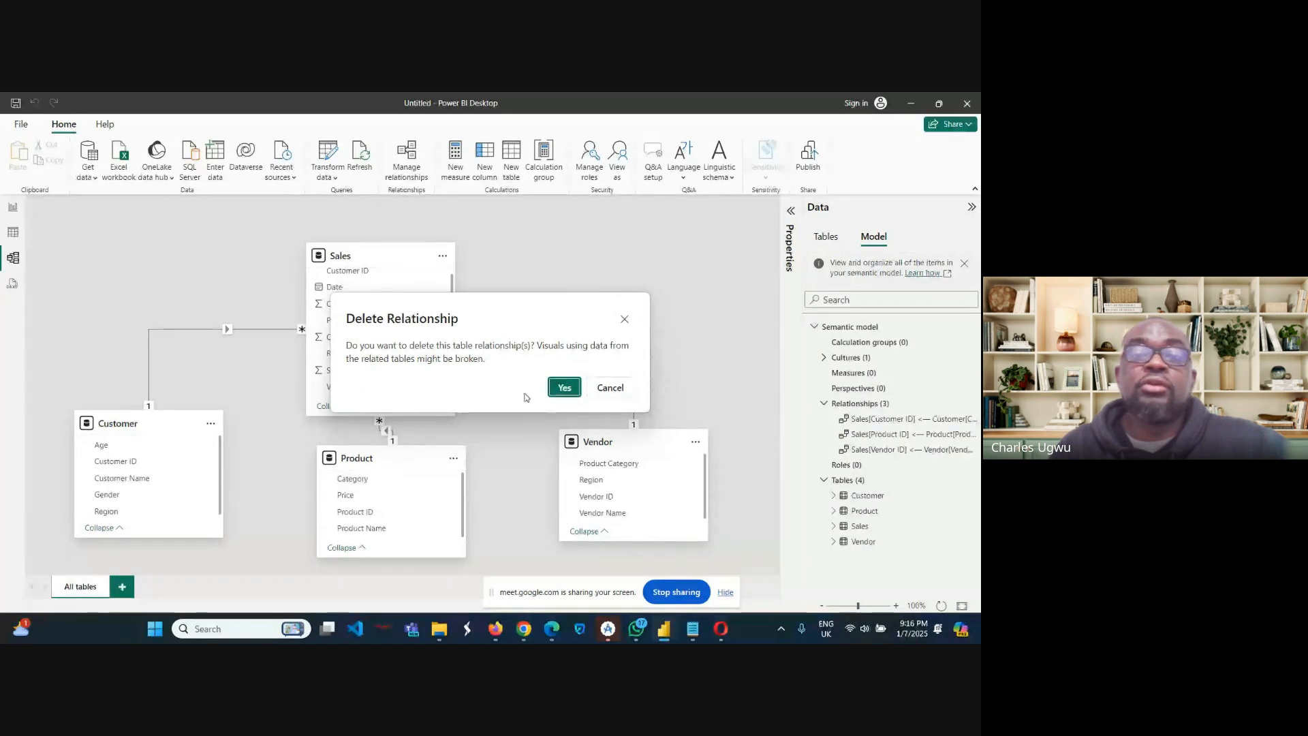
click(562, 391)
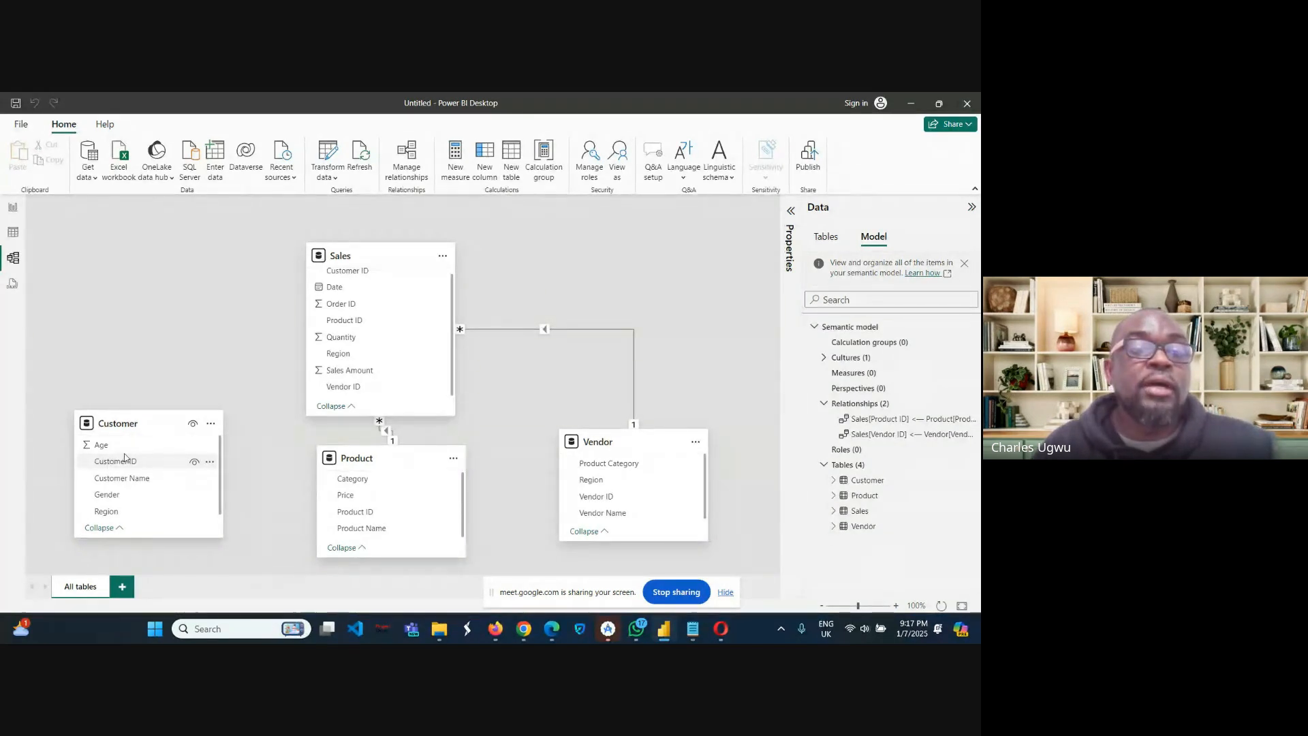
Recreate the active one-to-many relationship from Customer's Customer ID to Sales' Customer ID with Single cross-filter direction.
drag(127, 461, 338, 282)
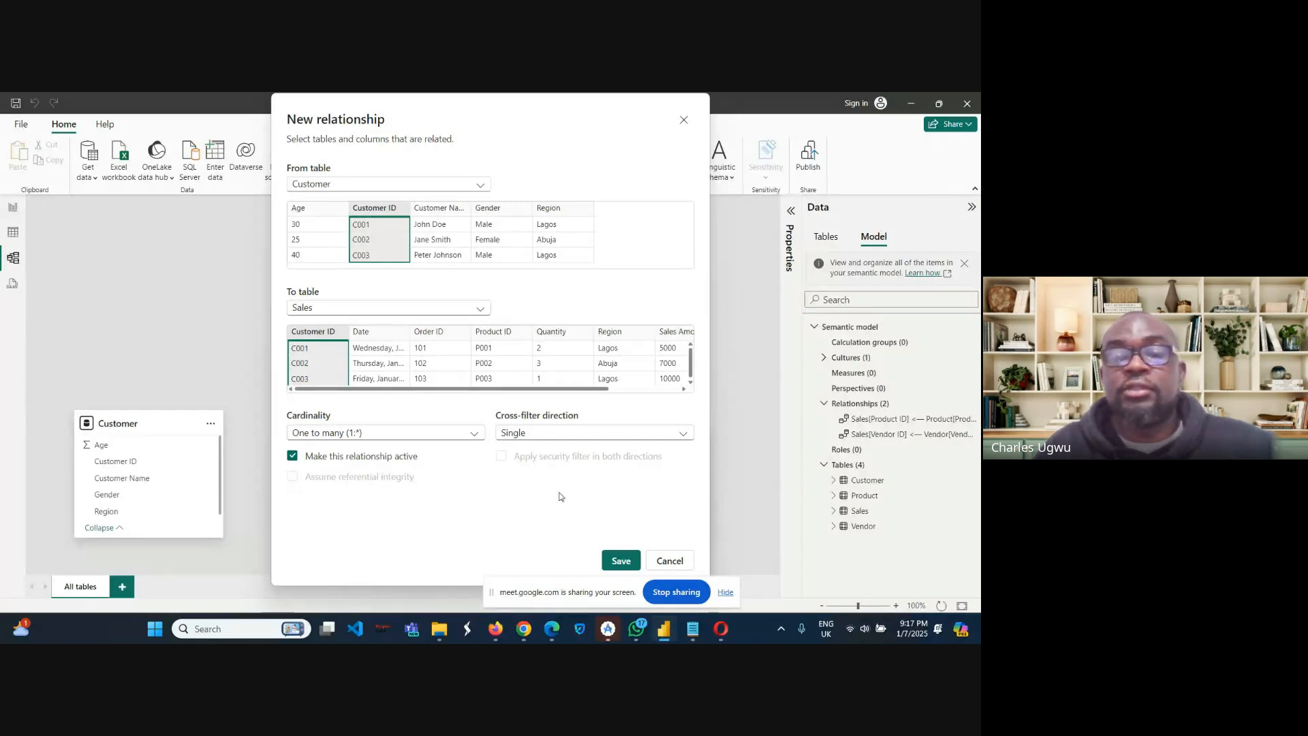
click(619, 563)
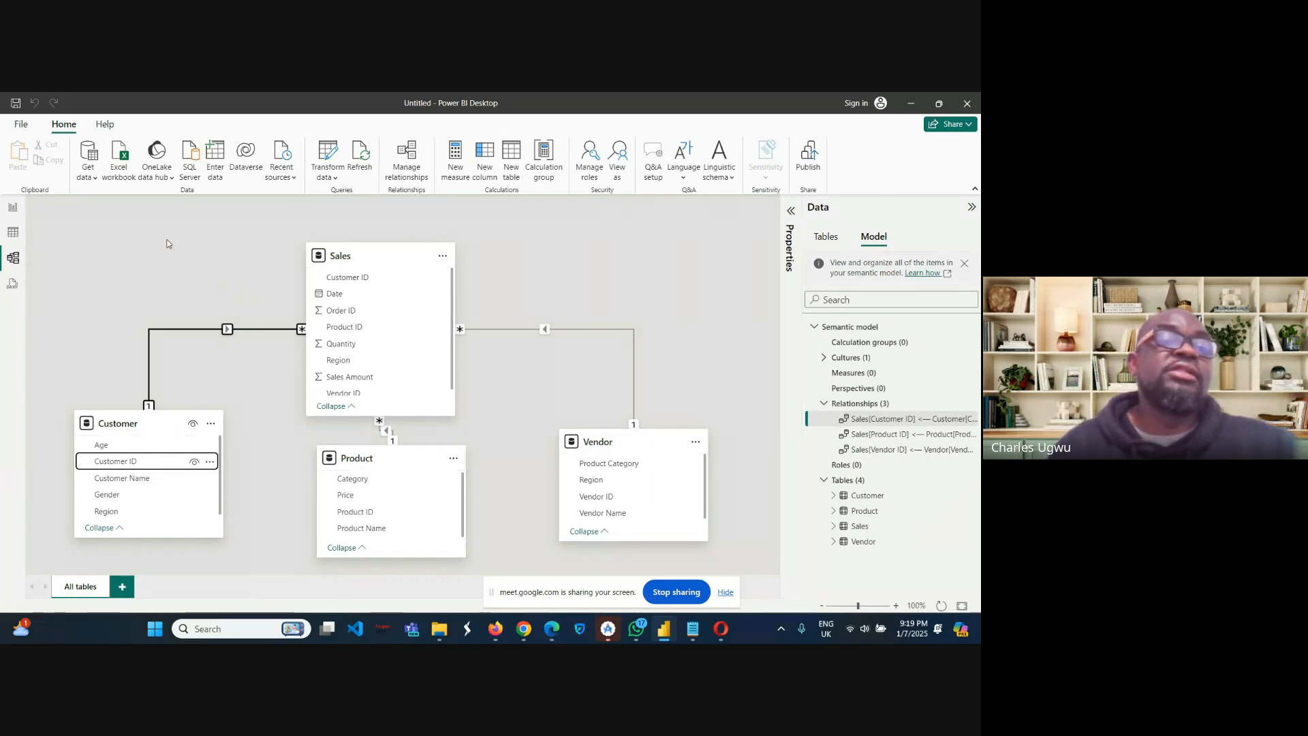
In report view, add a stacked bar chart with Sales' Region on the X-axis and Sales Amount on the Y-axis.
click(13, 210)
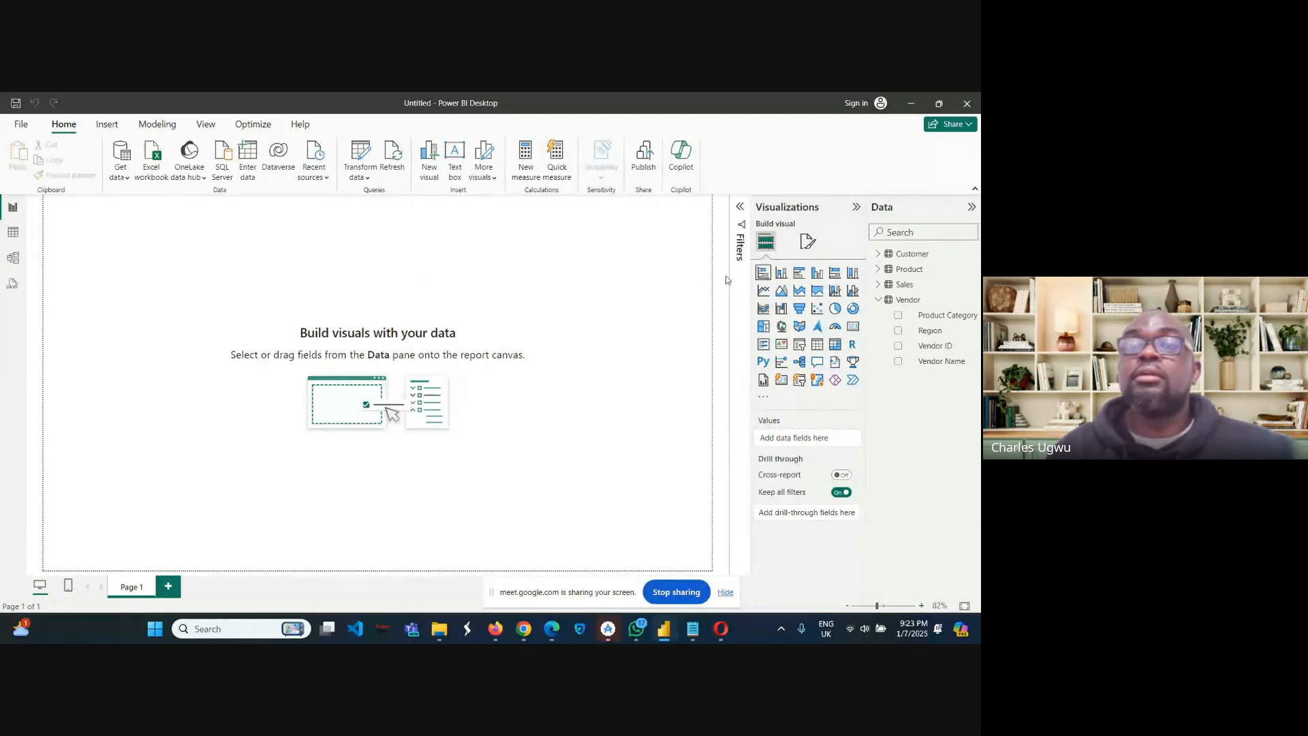
click(763, 276)
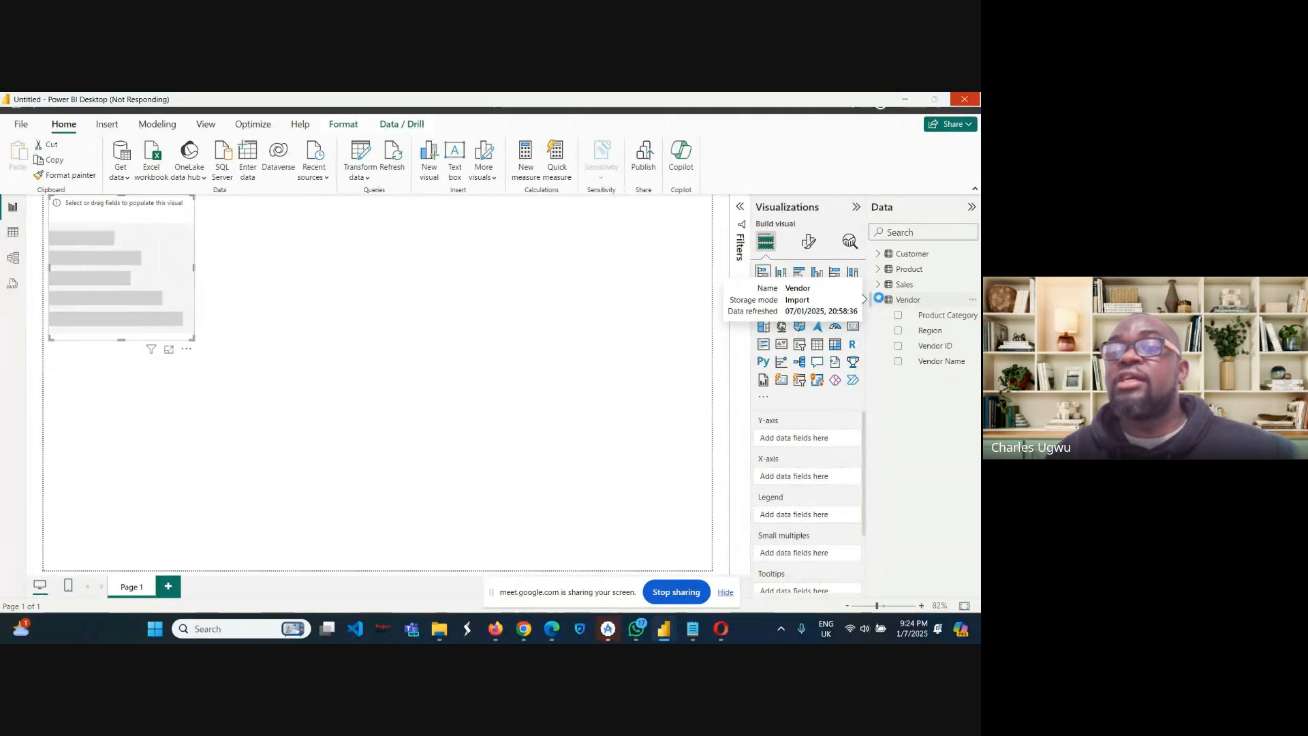
click(879, 300)
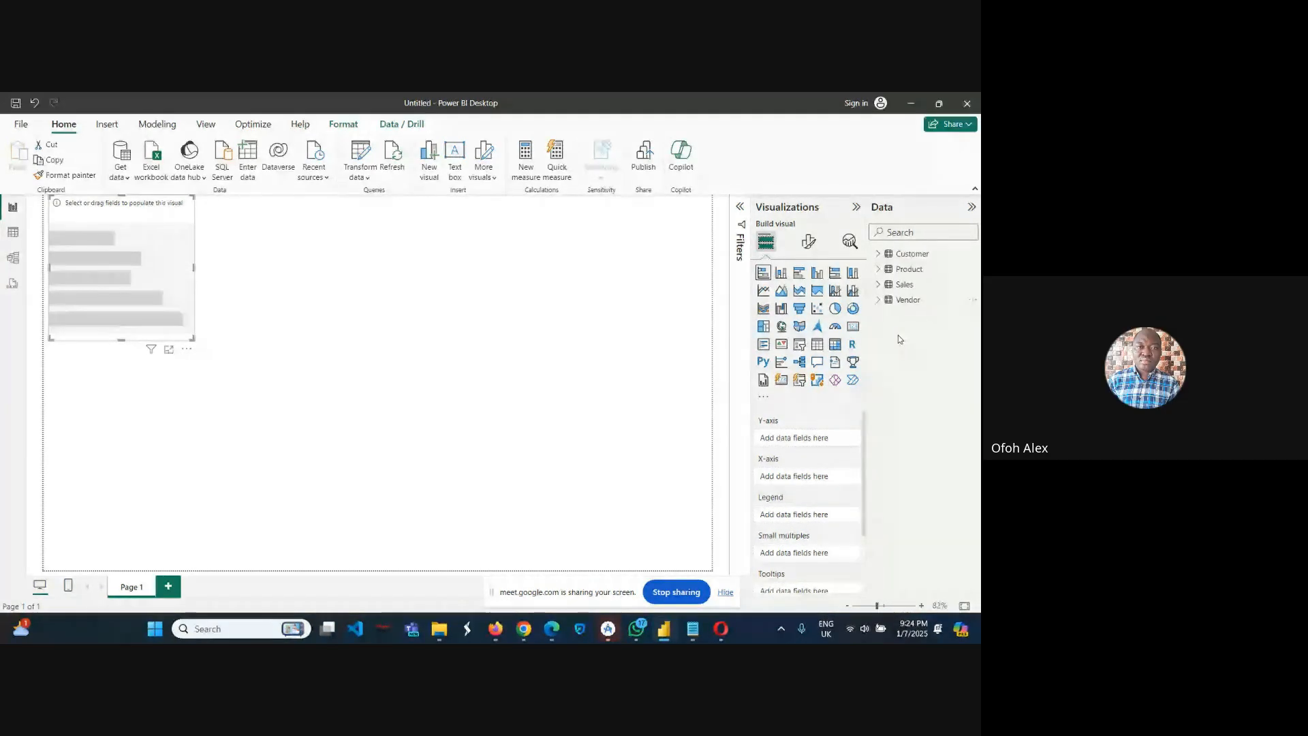
click(880, 289)
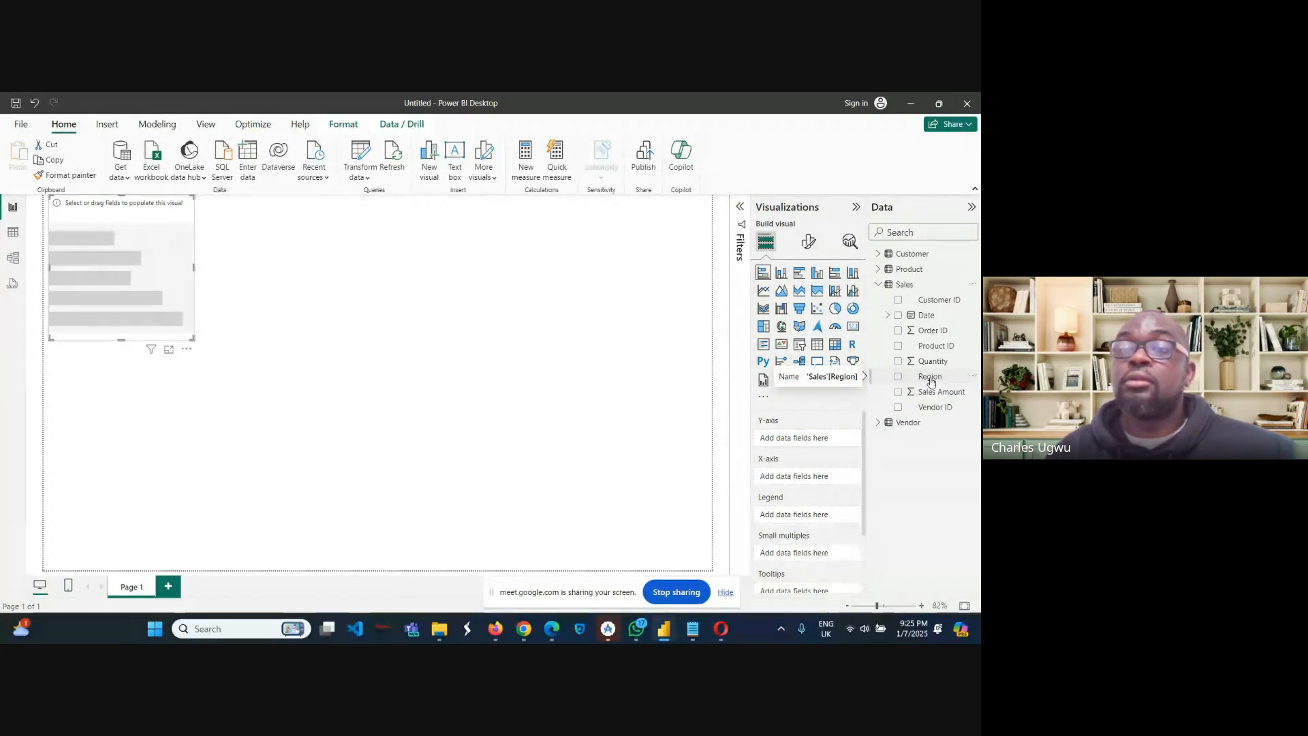
drag(930, 380, 801, 481)
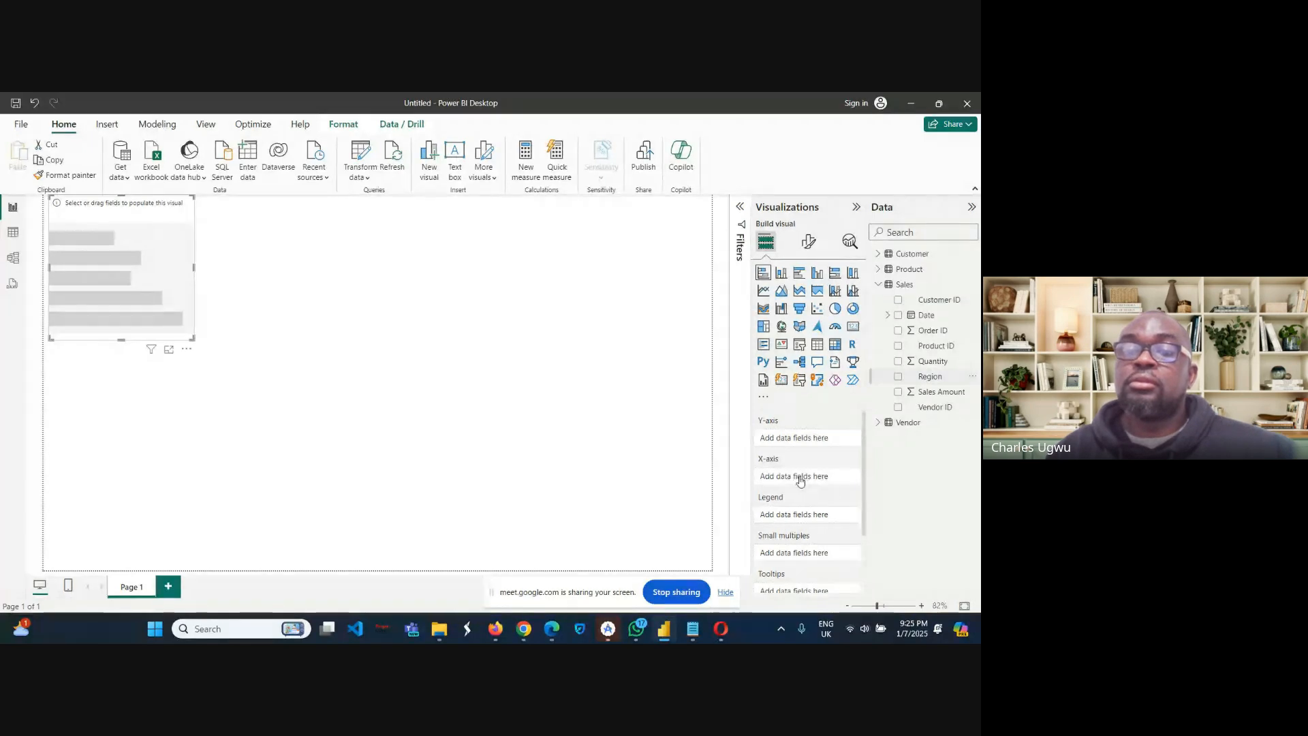
drag(800, 481, 800, 480)
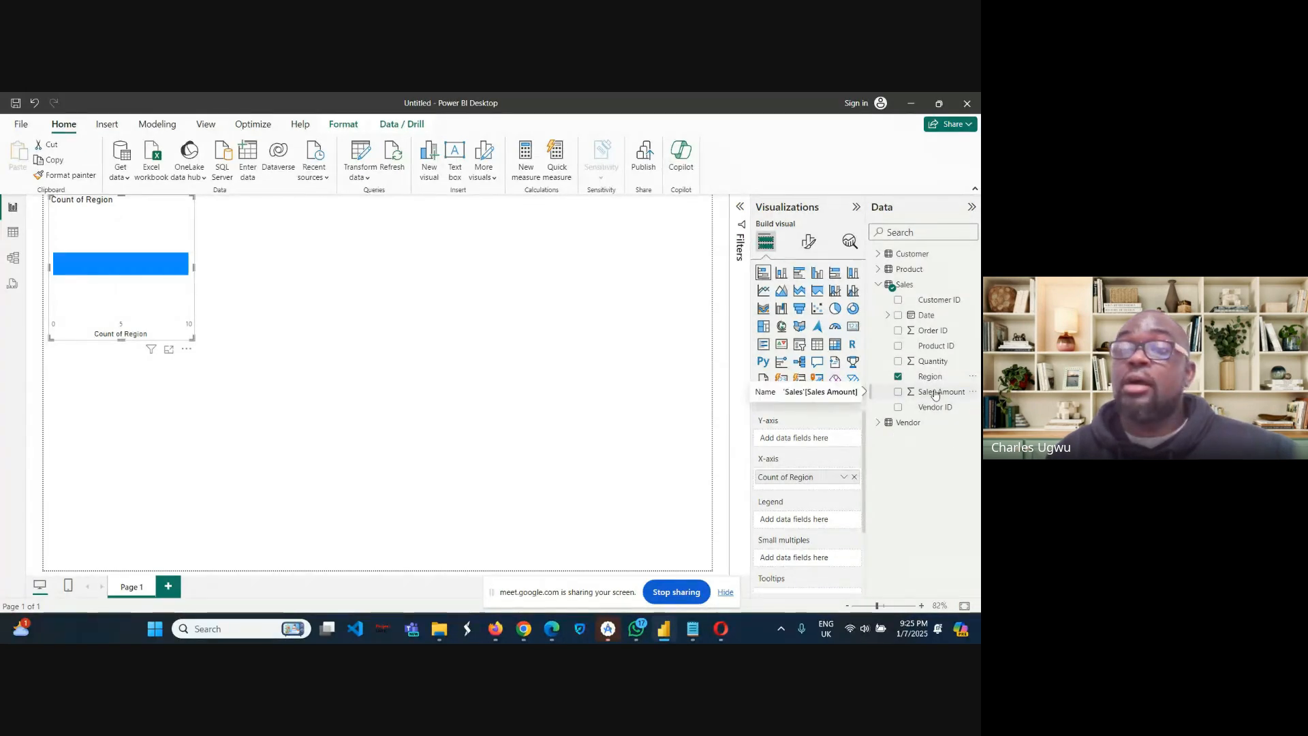
drag(936, 394, 808, 441)
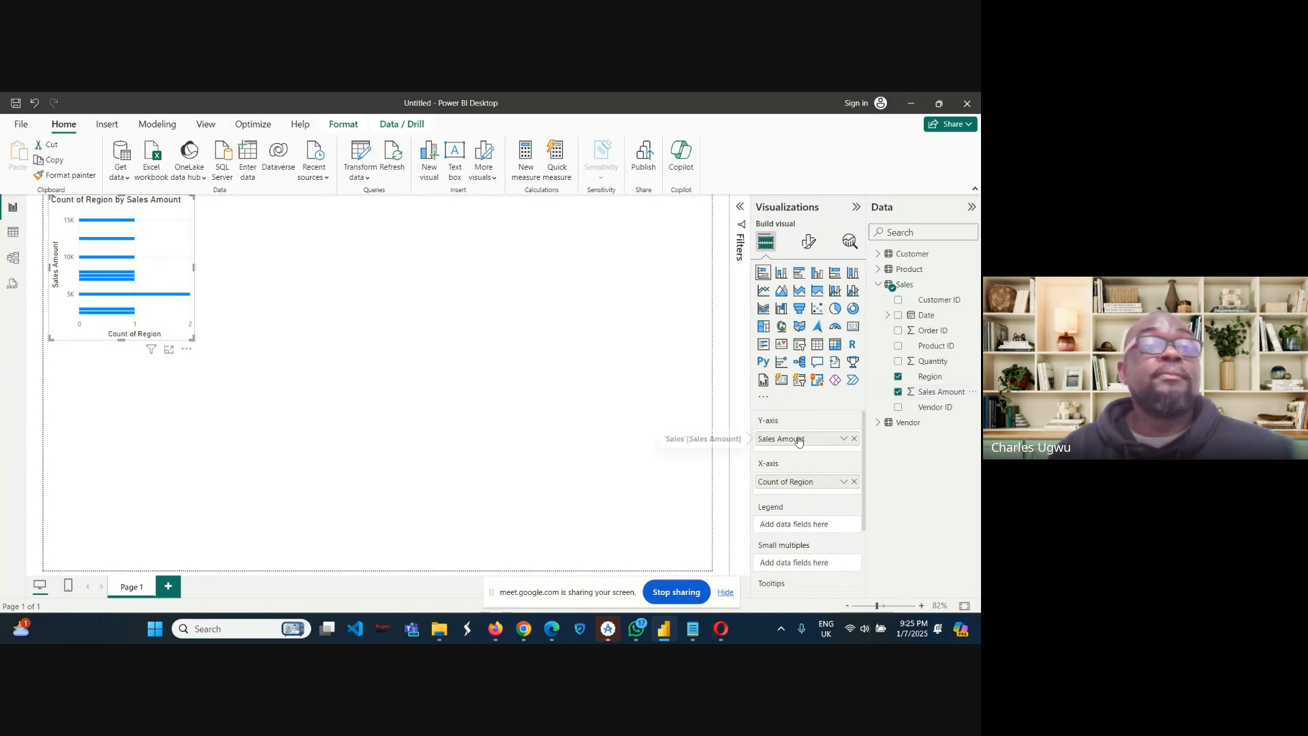
click(353, 294)
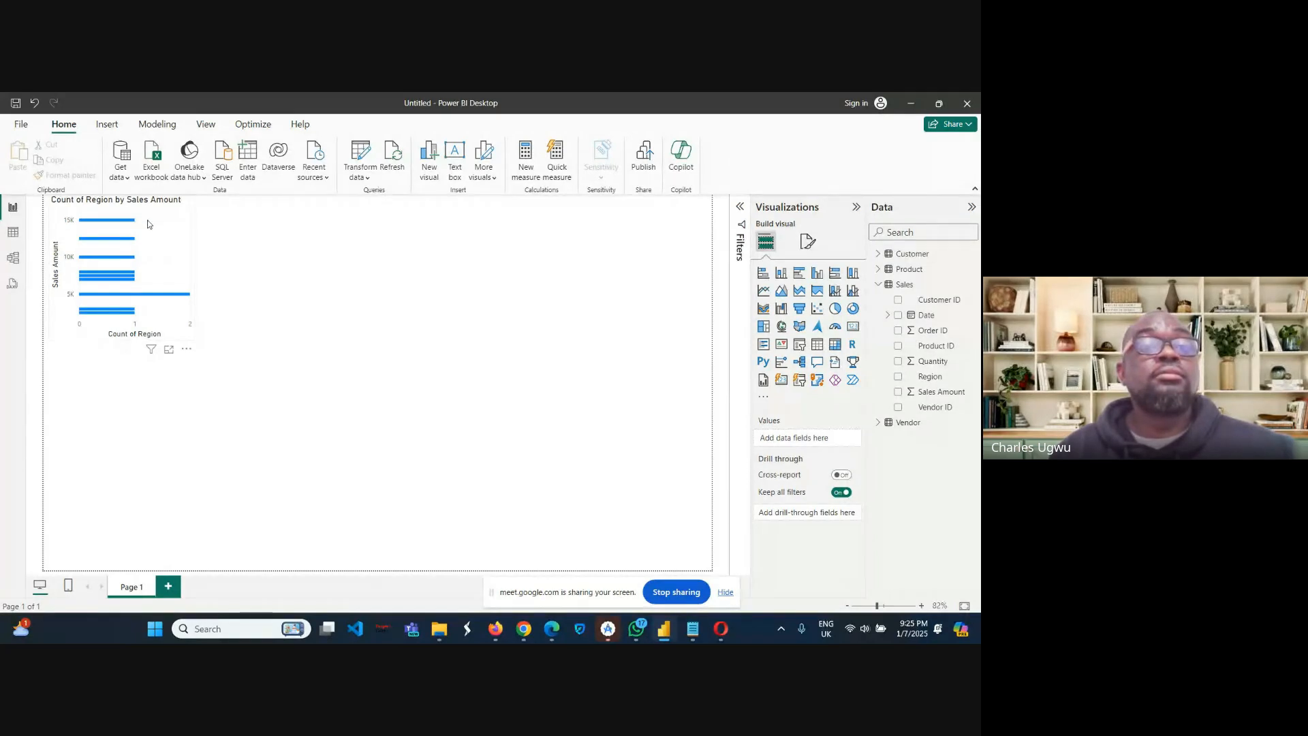
Move the bar chart slightly down the page and widen it.
click(148, 224)
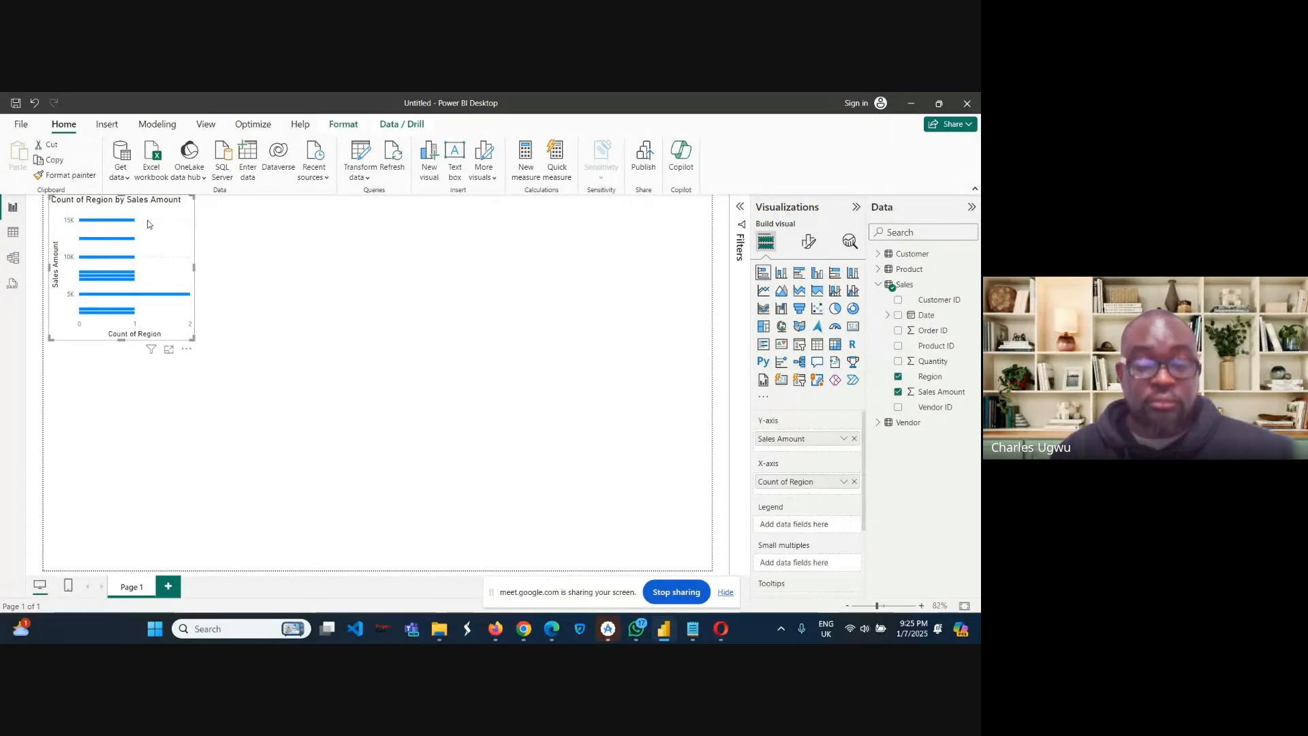
drag(148, 224, 150, 255)
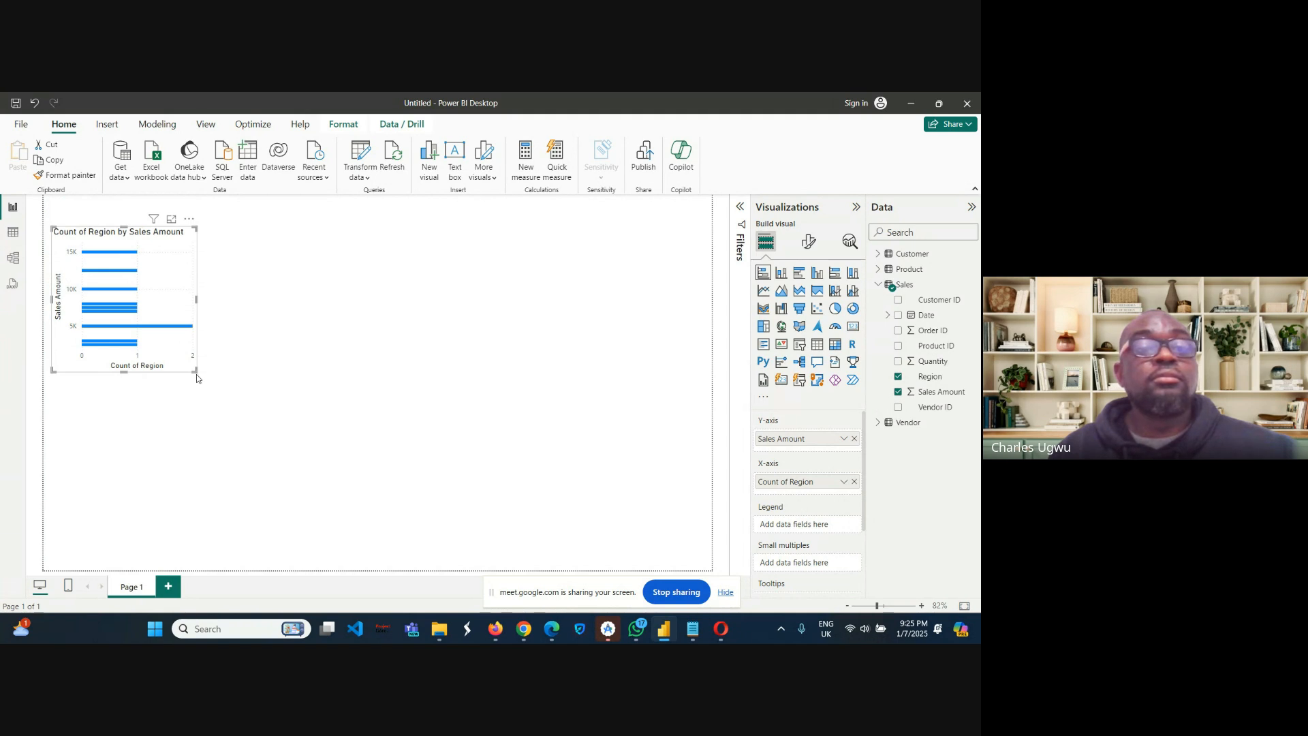
drag(289, 379, 235, 368)
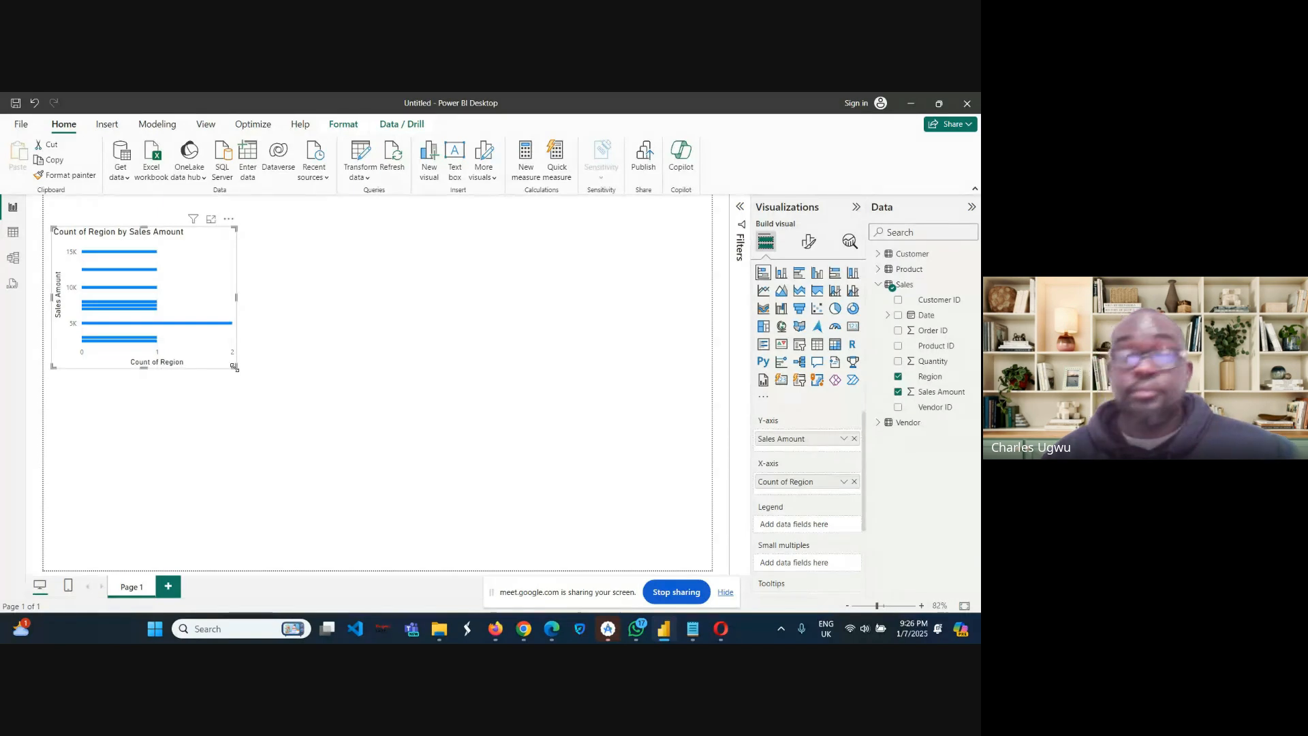
click(406, 362)
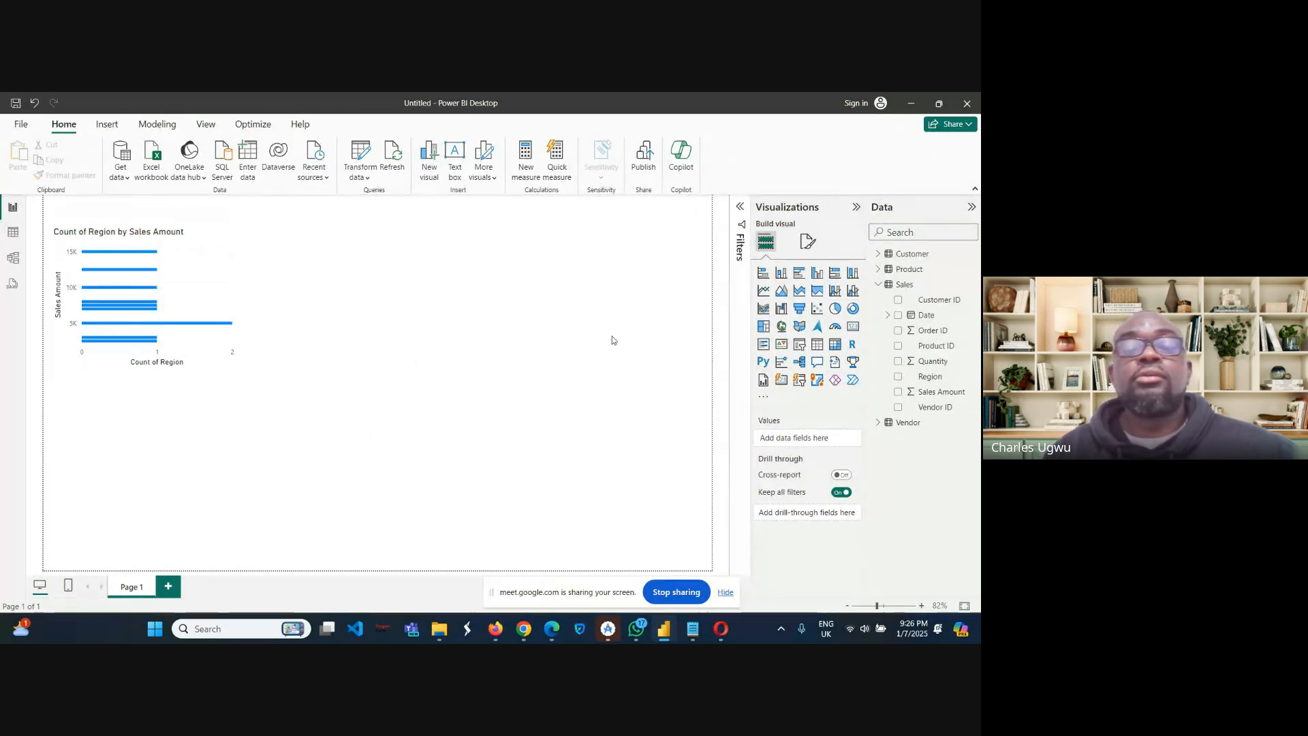
Add a pie chart beside the bar chart with Vendor Name as legend and Sales Amount as values.
click(835, 309)
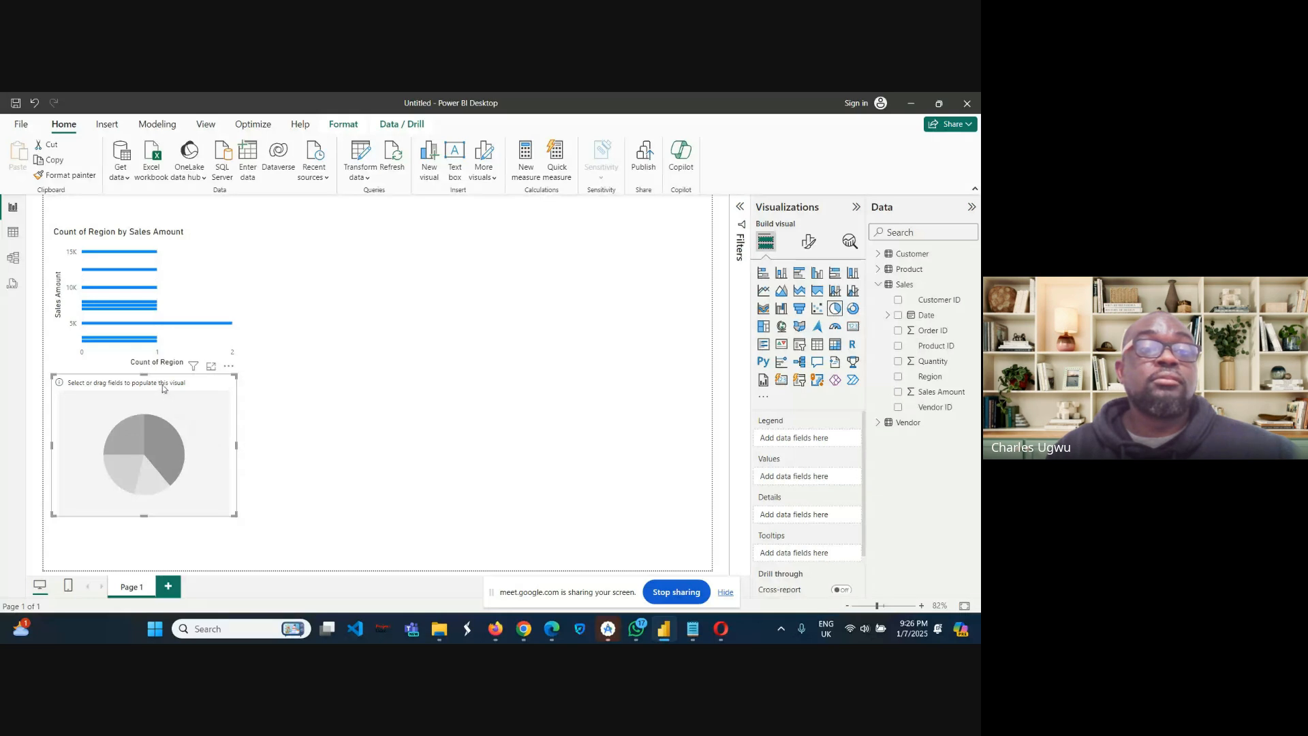
drag(163, 386, 359, 245)
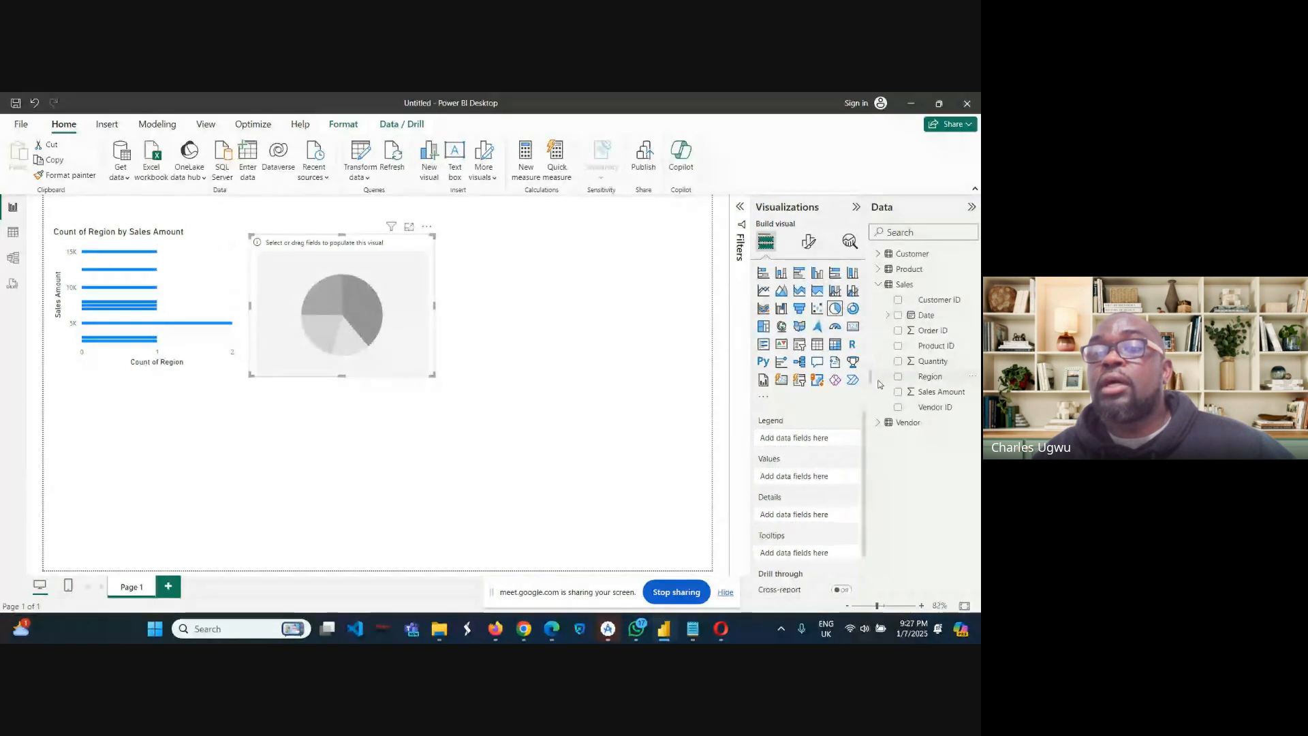
click(878, 423)
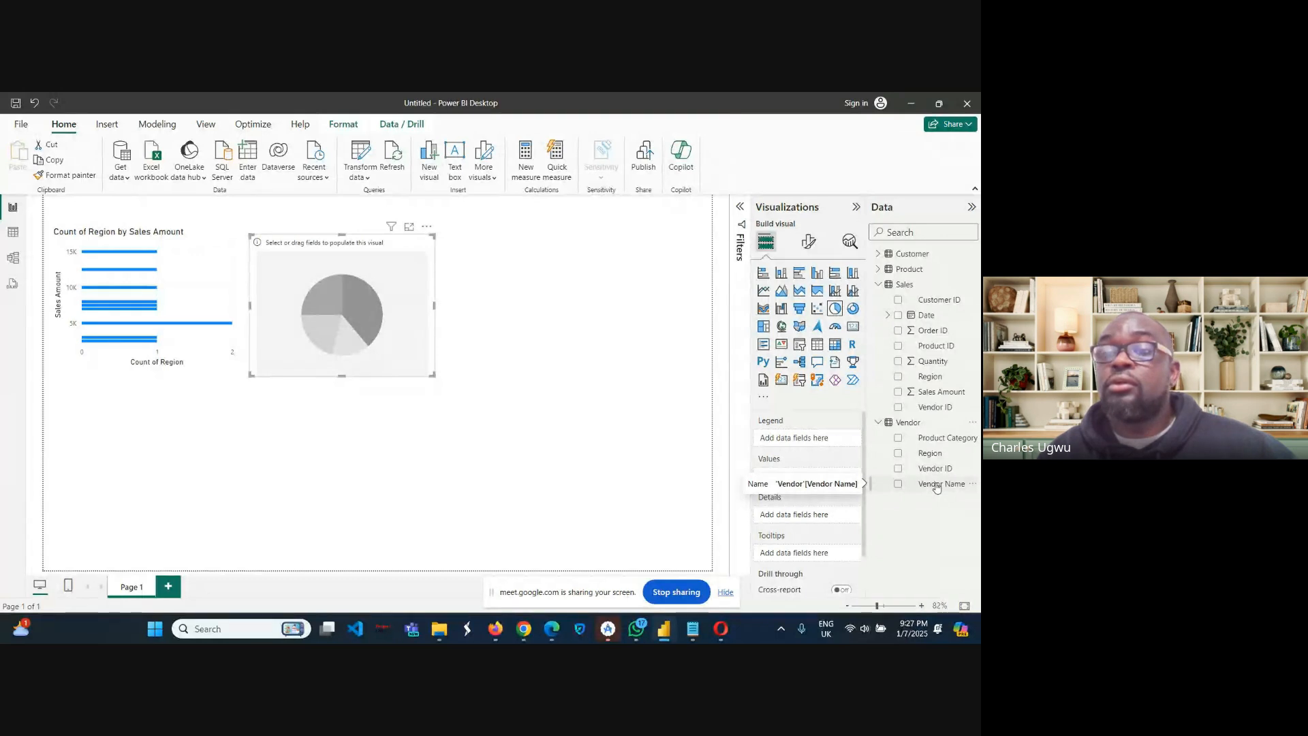
drag(937, 486, 811, 444)
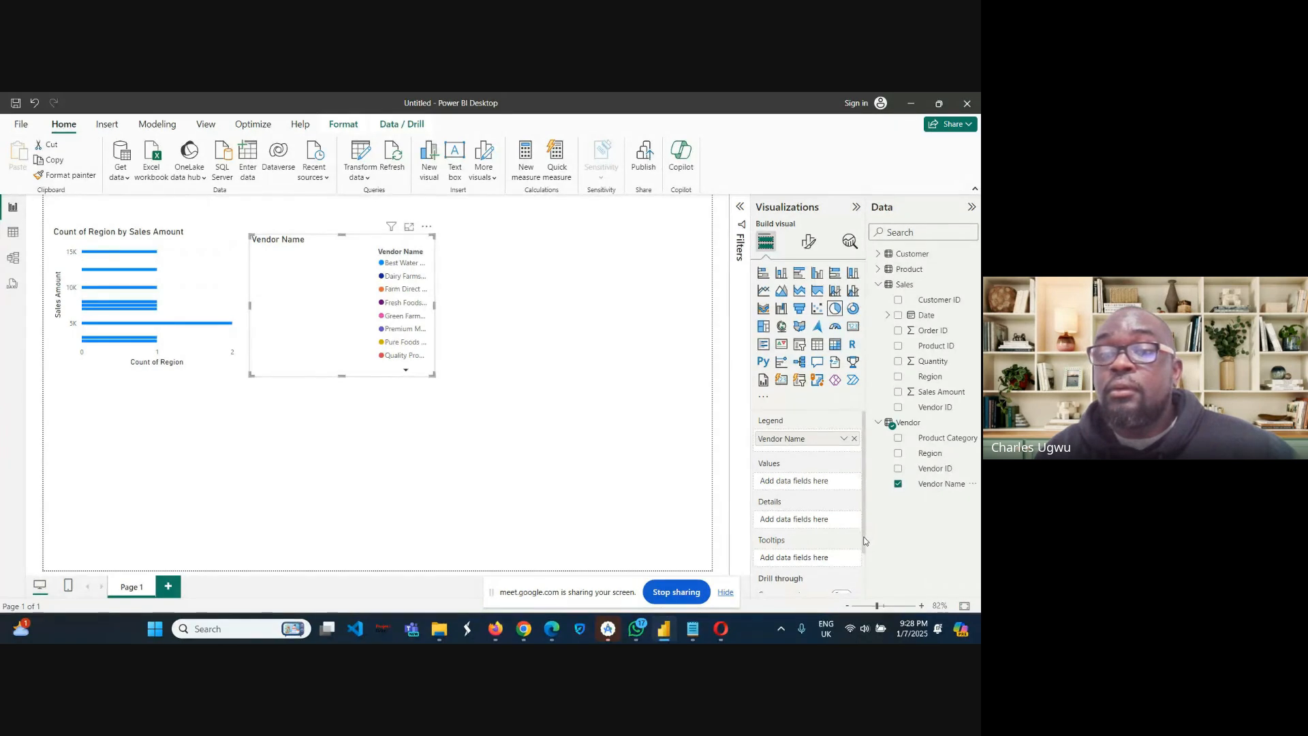
drag(865, 539, 865, 574)
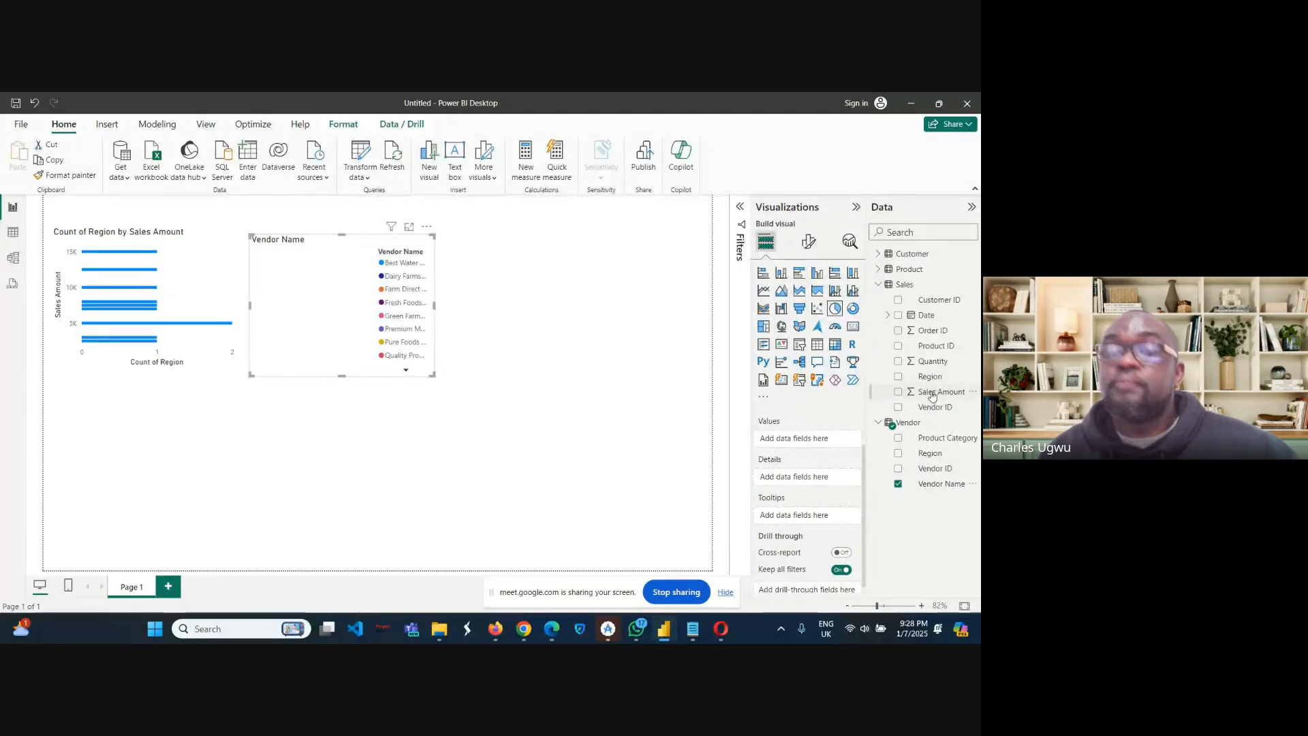
drag(933, 395, 803, 441)
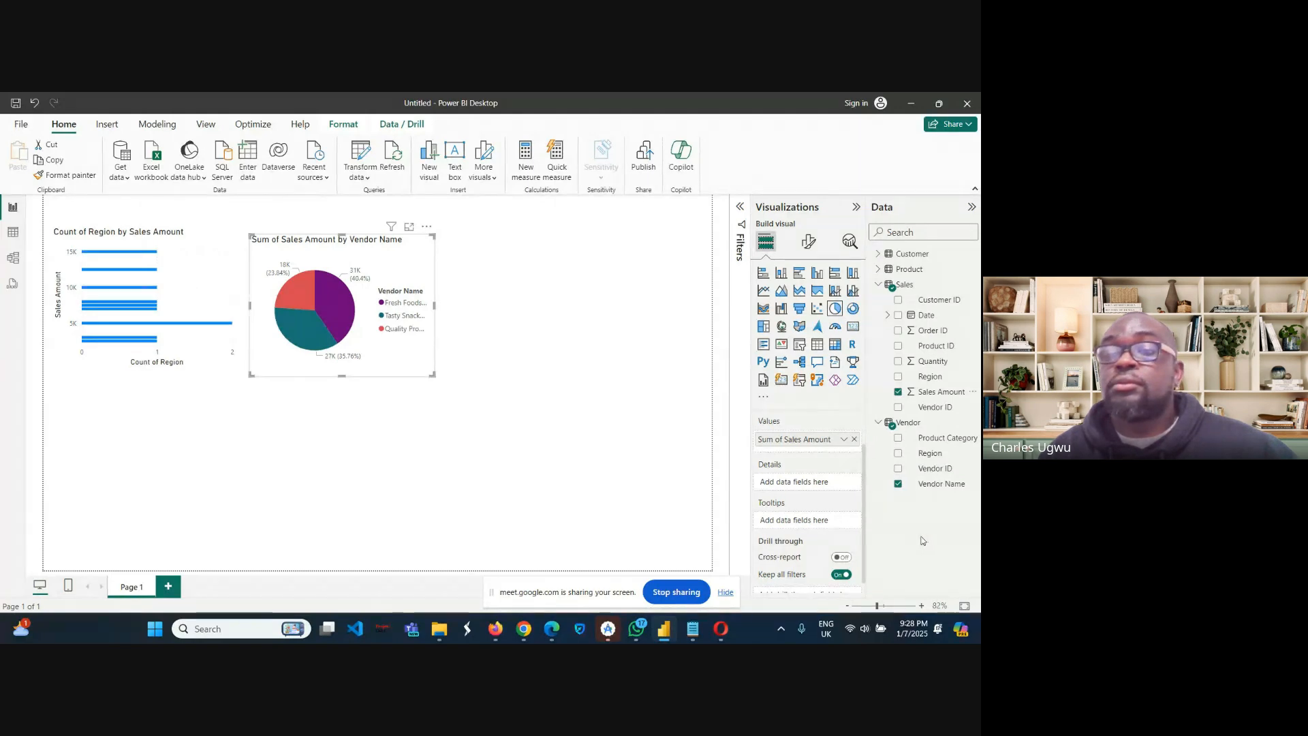
click(677, 478)
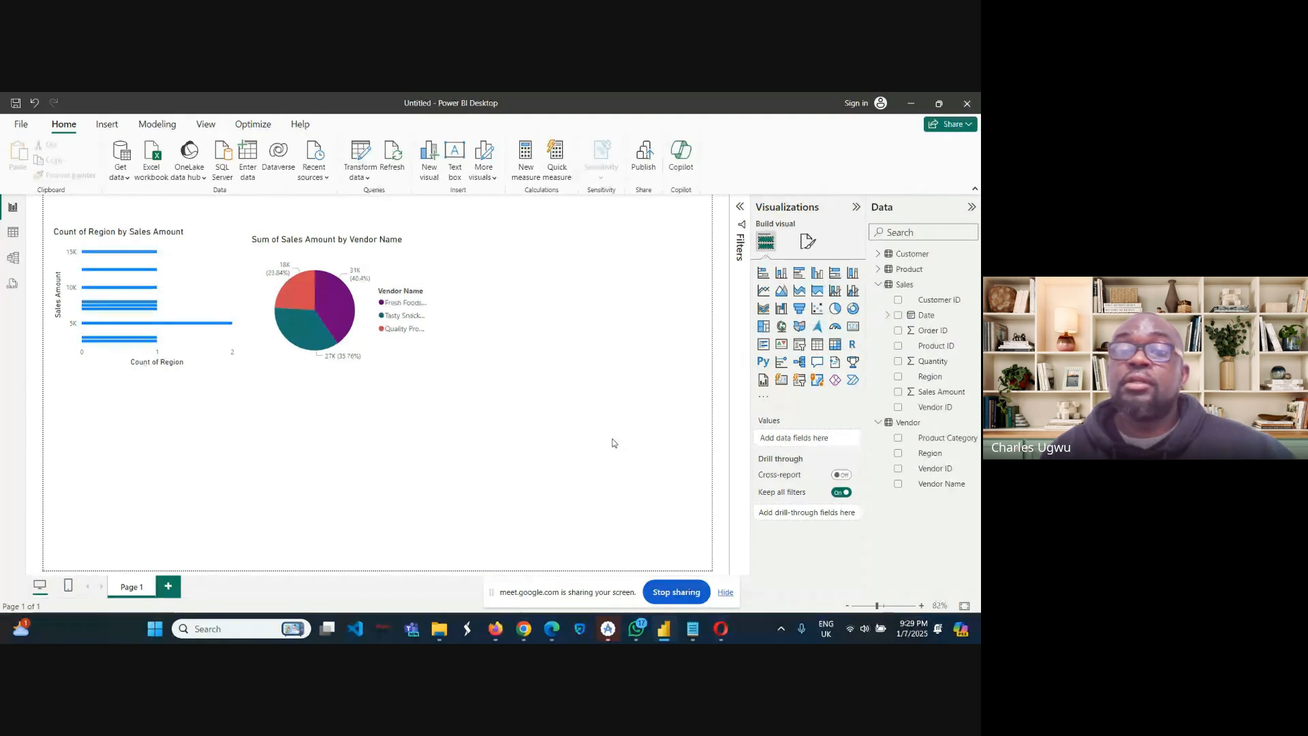
Add a table visual below the bar chart with Customer's Customer Name and Sales' Sales Amount as columns.
click(818, 345)
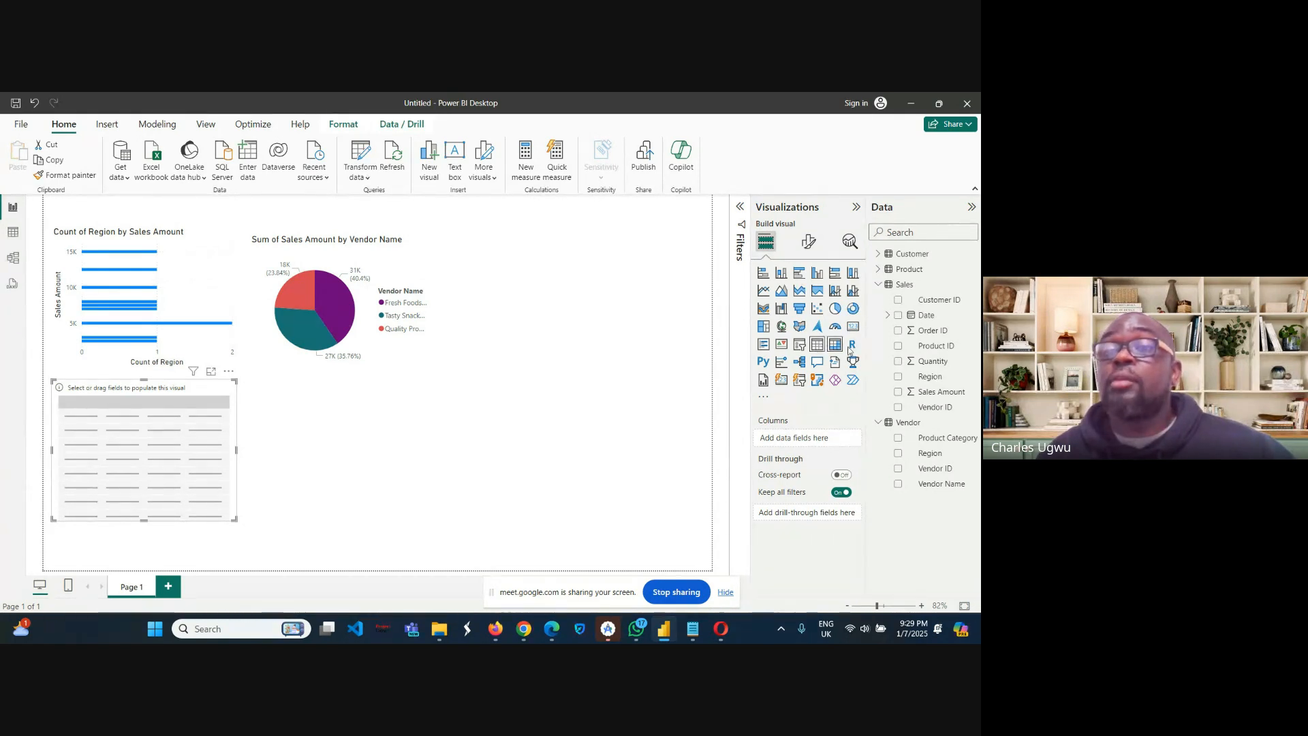
click(878, 256)
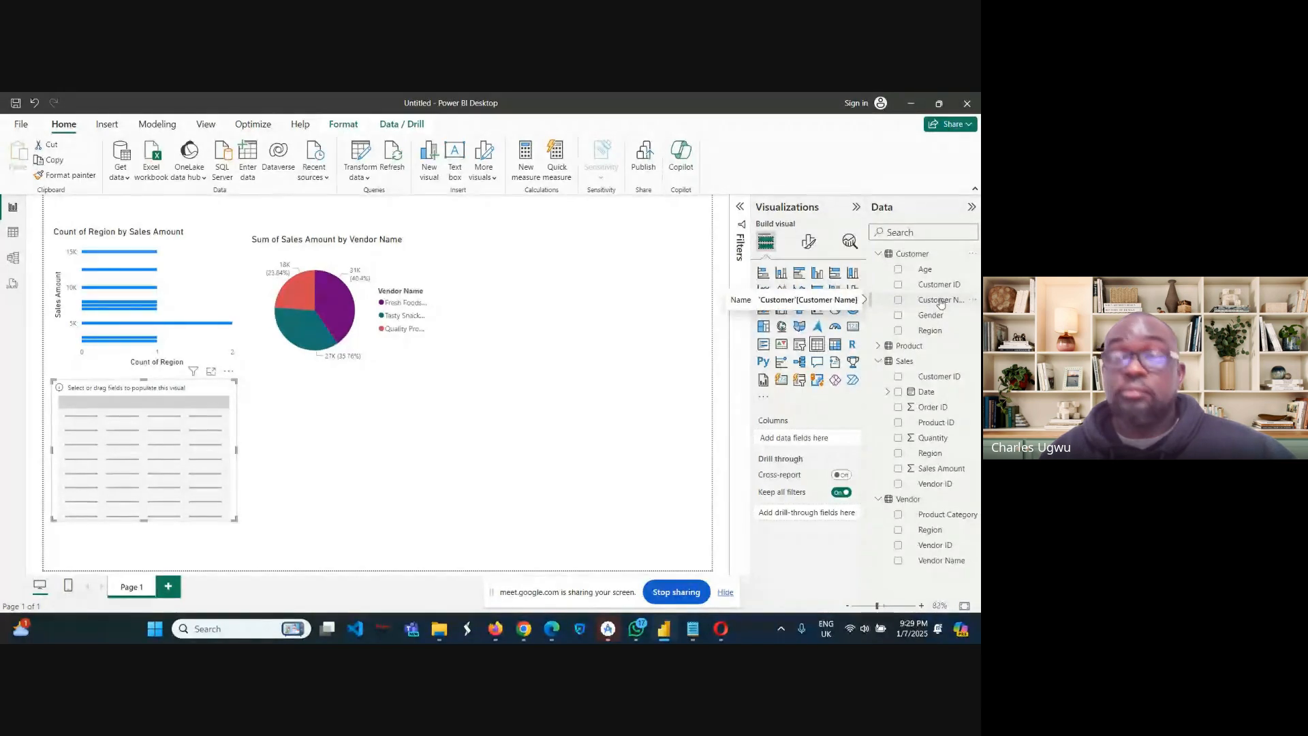
drag(941, 302, 805, 441)
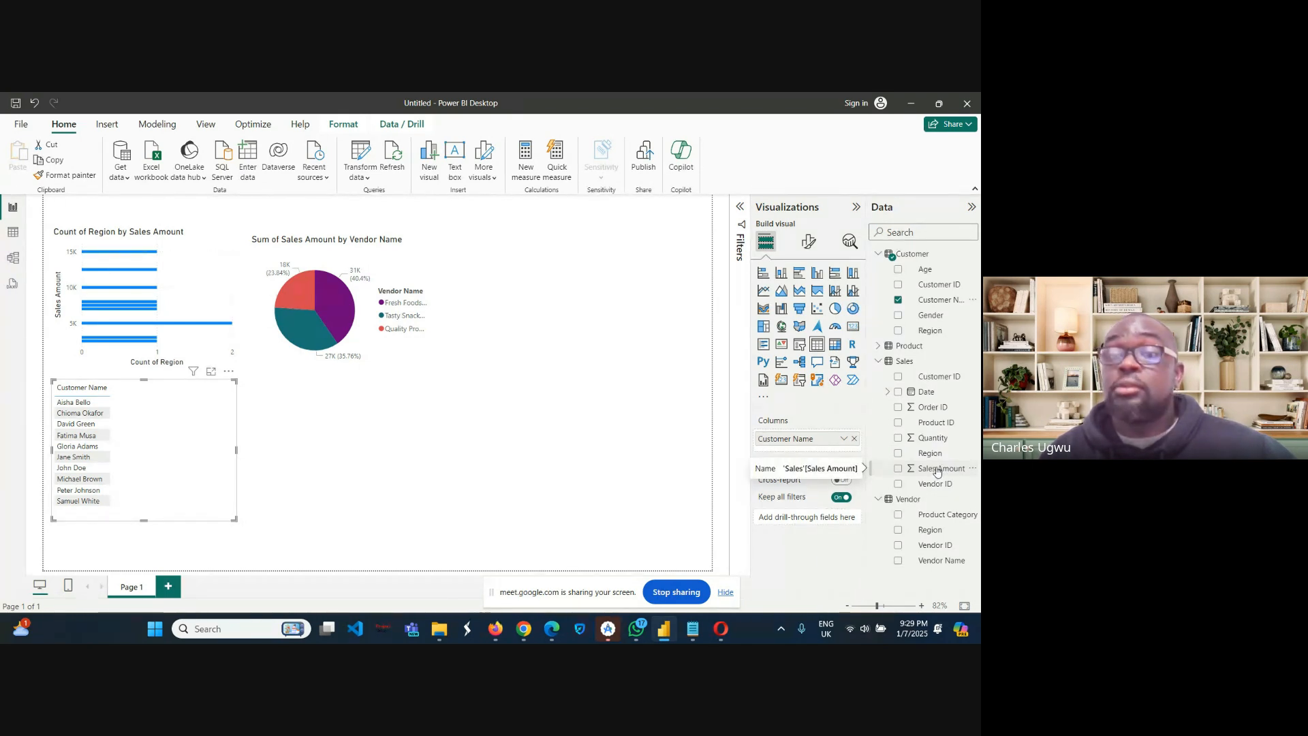
drag(937, 471, 806, 458)
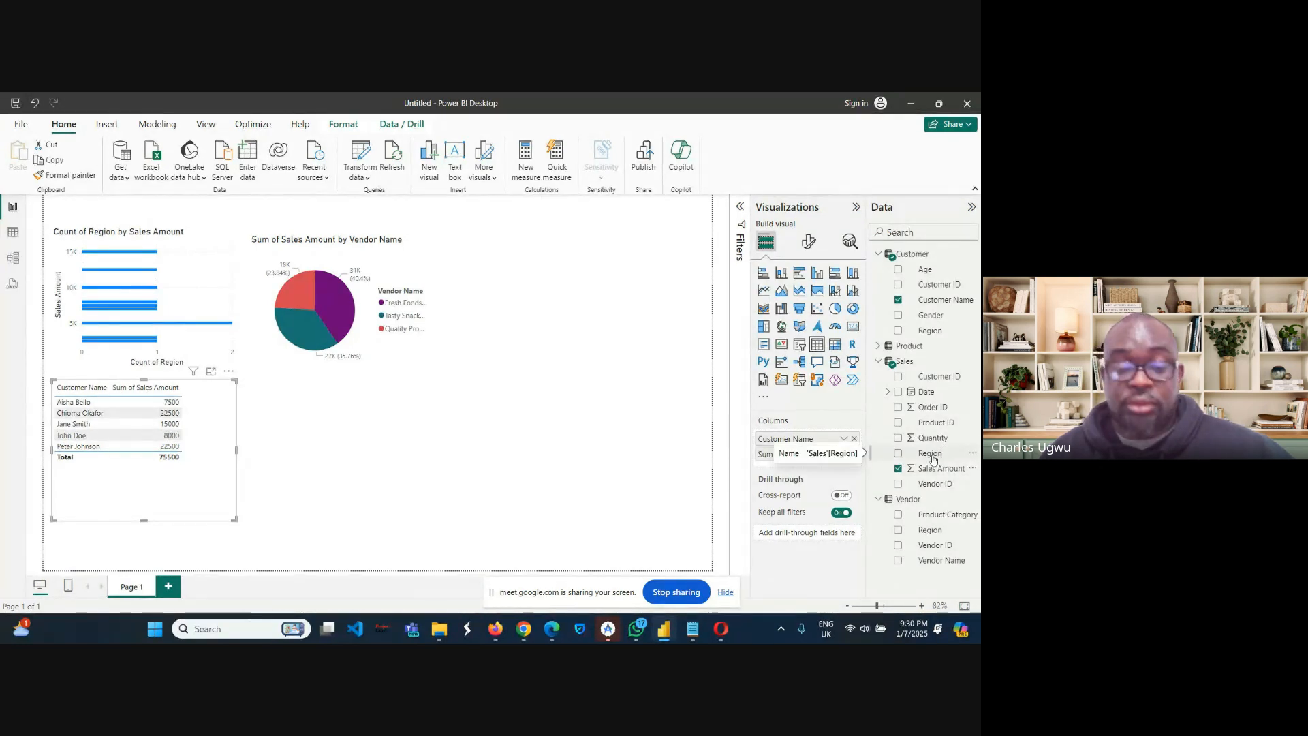
Add Sales' Region as a drill-through field and Quantity as a table column, widening the table slightly to fit.
drag(933, 458, 800, 476)
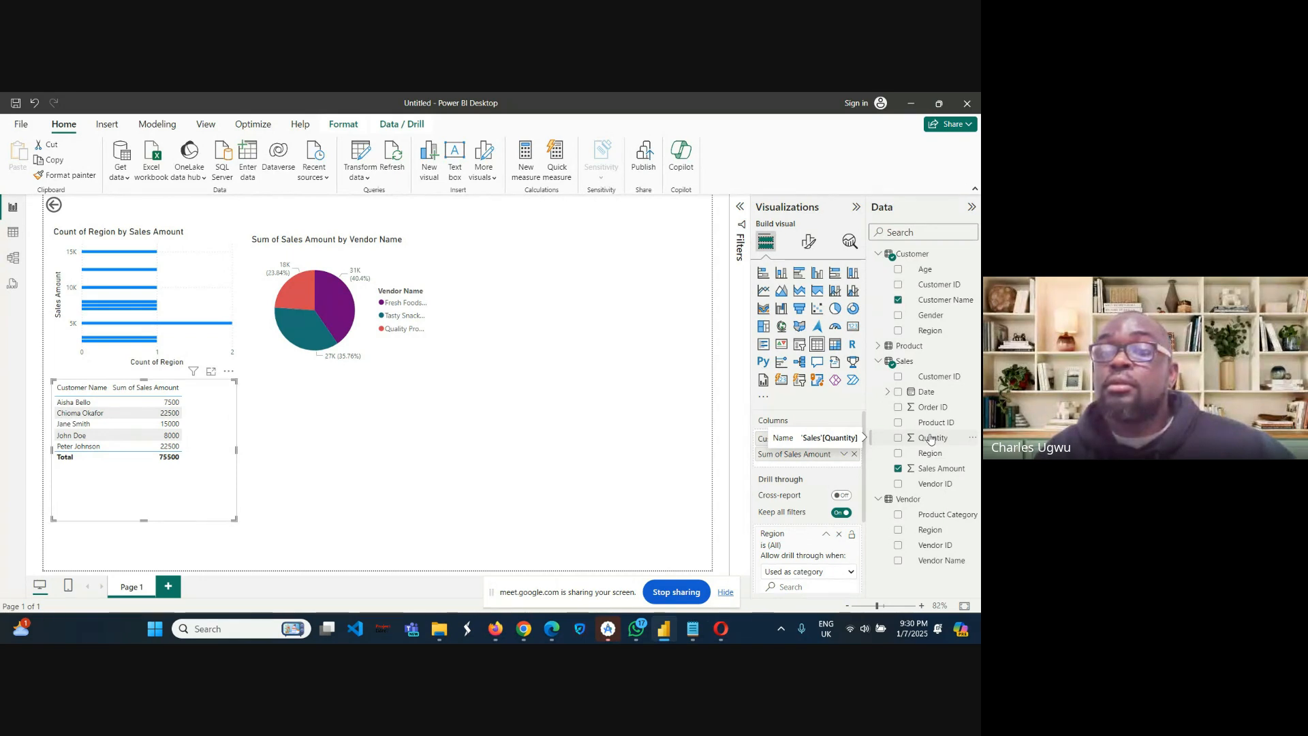
drag(930, 439, 820, 468)
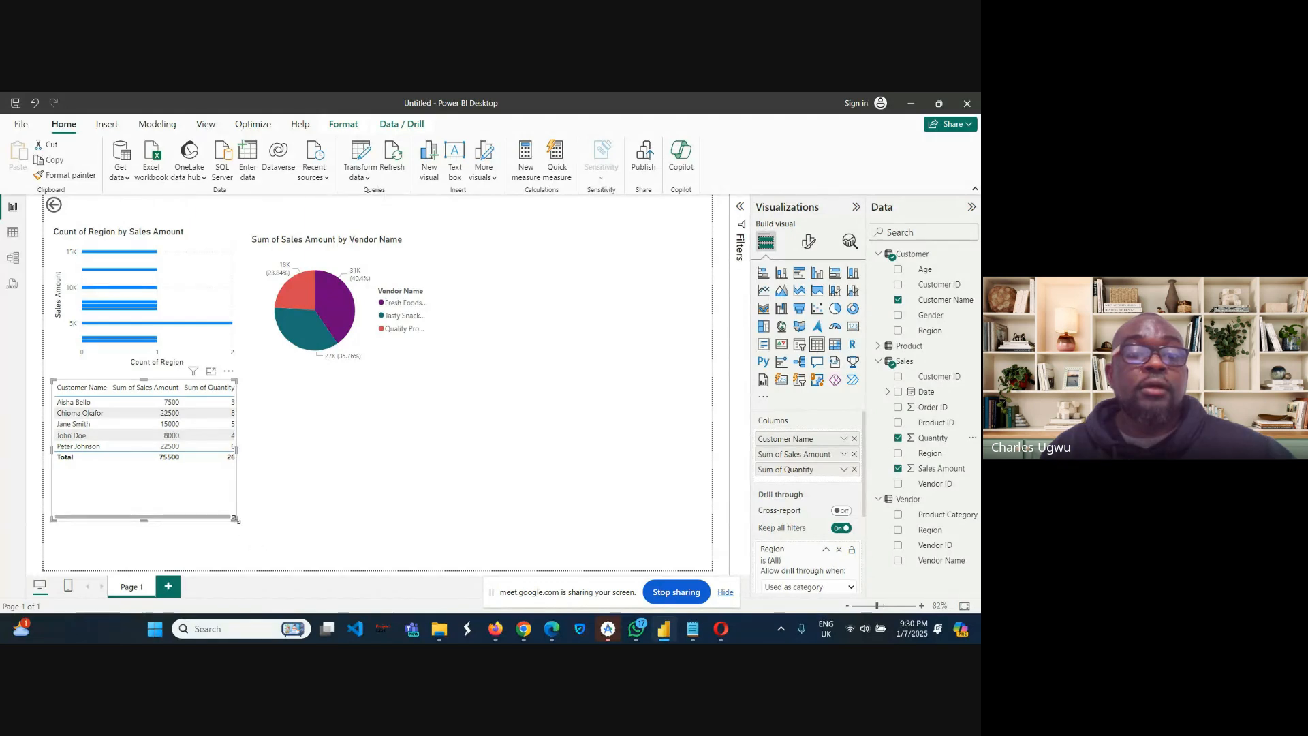
mouse_move(235, 519)
mouse_down()
mouse_move(280, 528)
mouse_move(249, 512)
mouse_up()
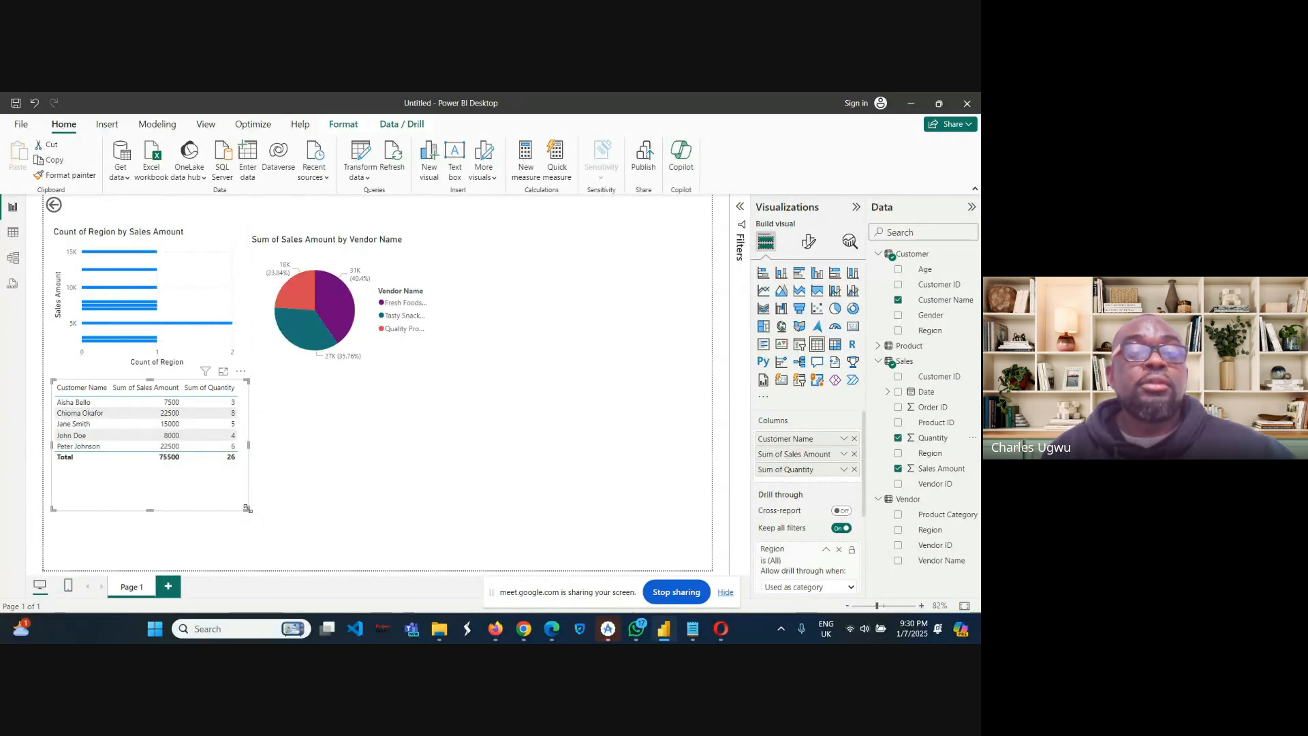
click(297, 492)
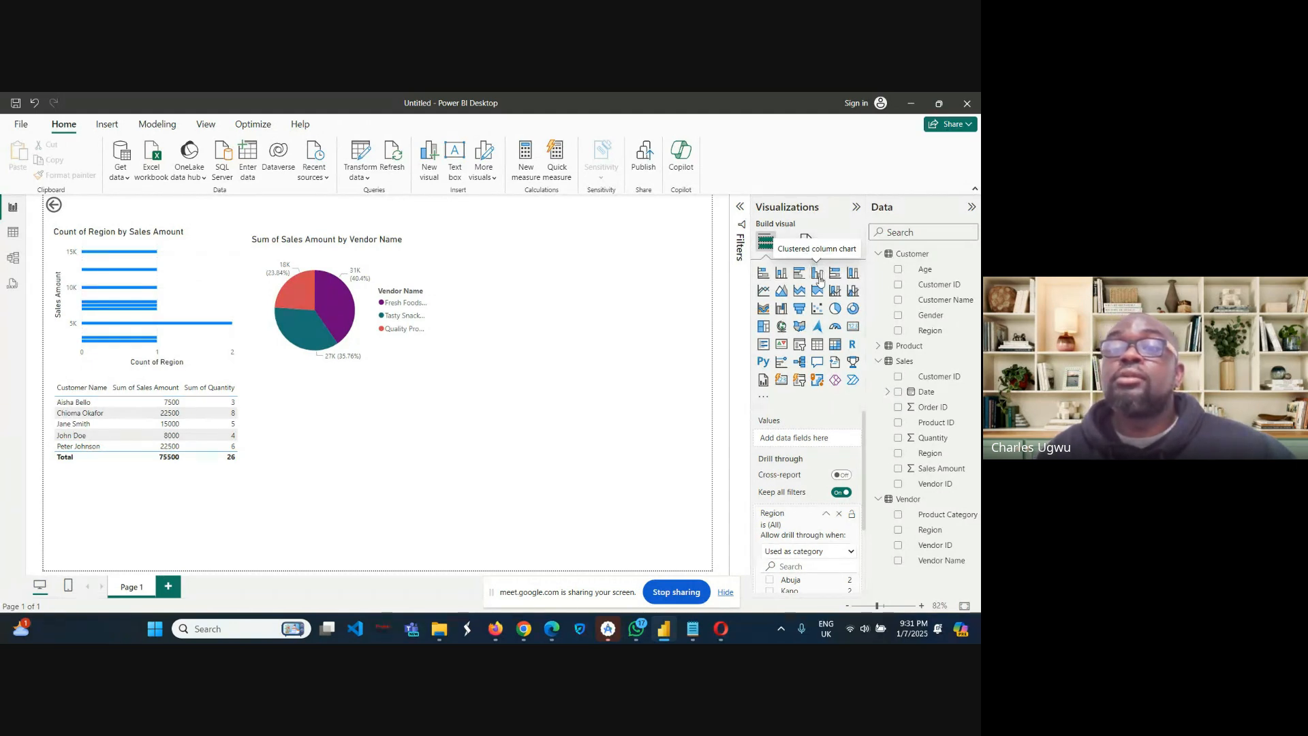
Add a clustered column chart below the pie chart with Product's Category on the X-axis and Sales Amount on the Y-axis.
click(817, 273)
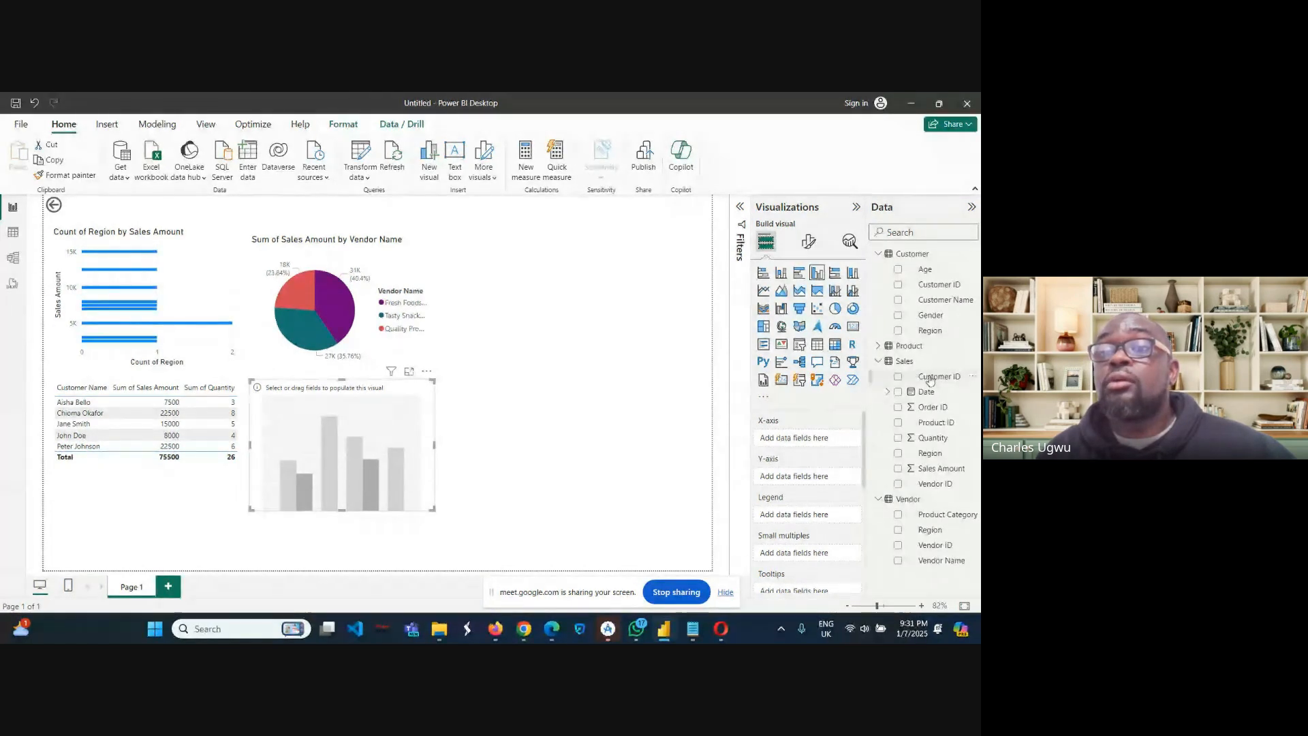
click(879, 347)
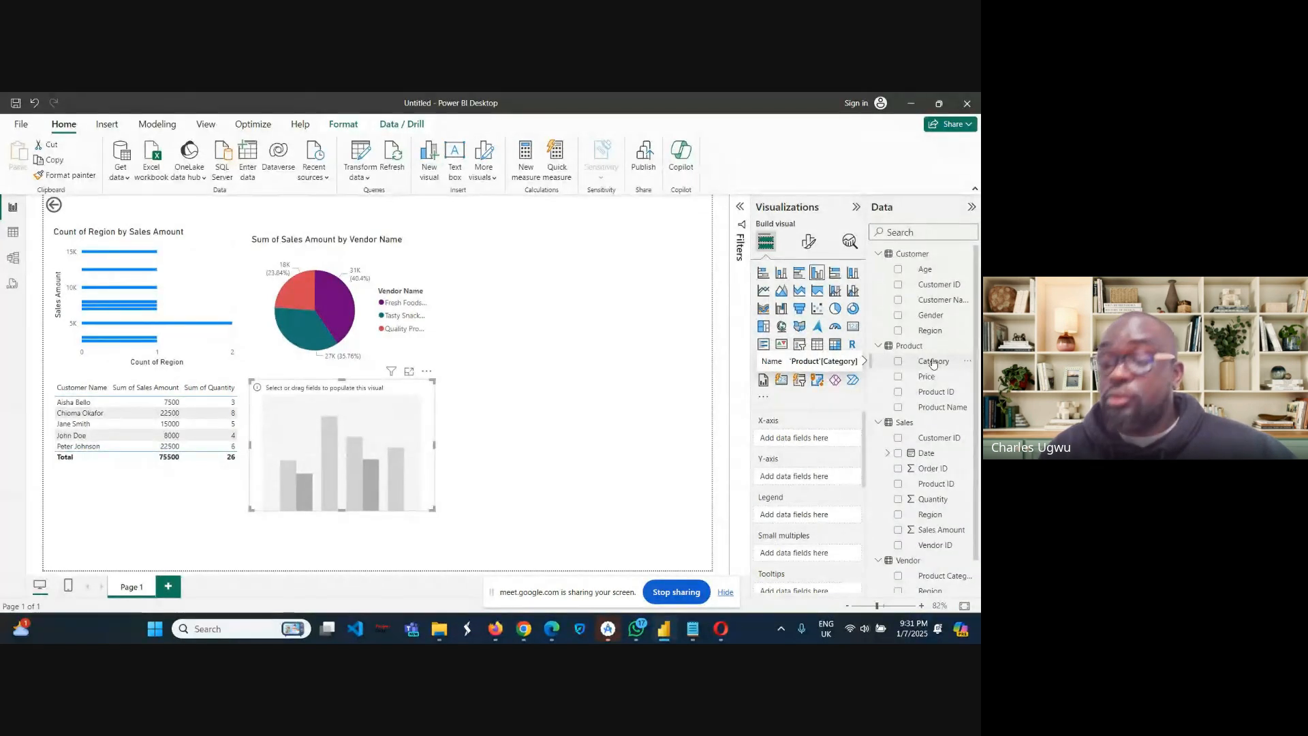
drag(934, 363, 806, 441)
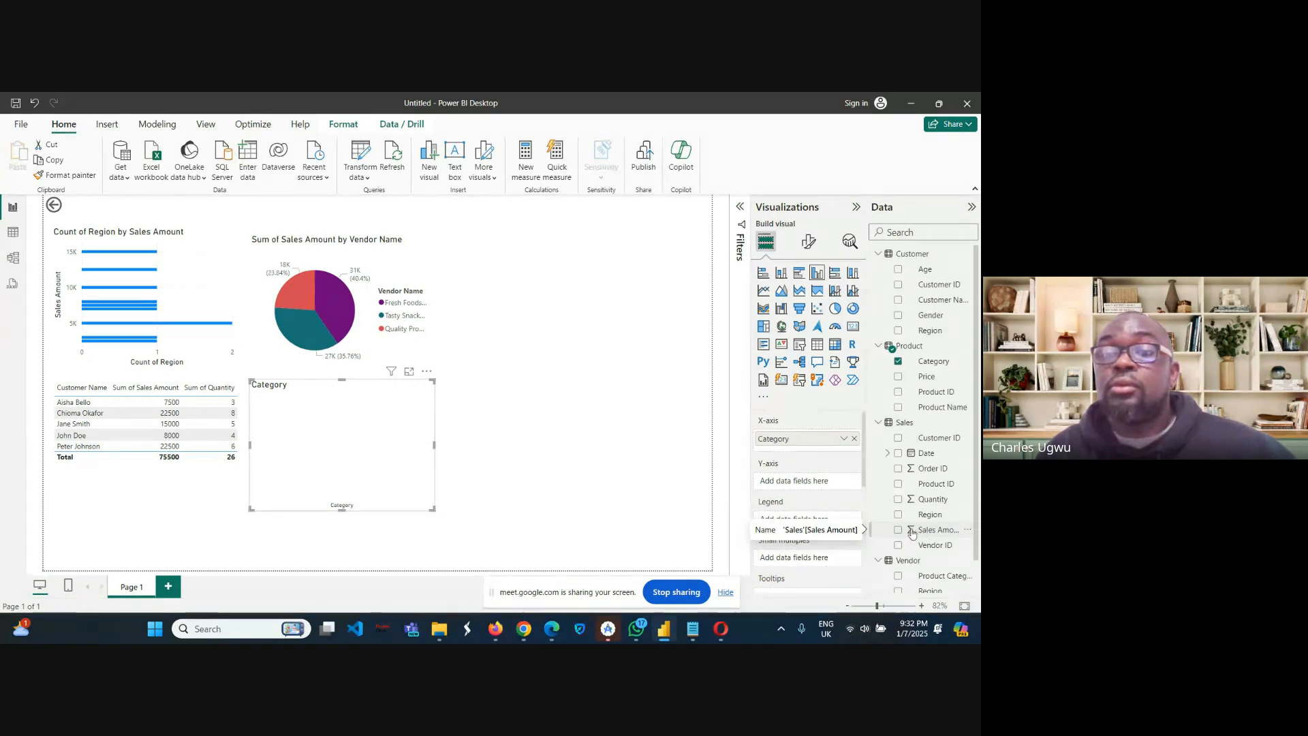
drag(924, 533, 790, 483)
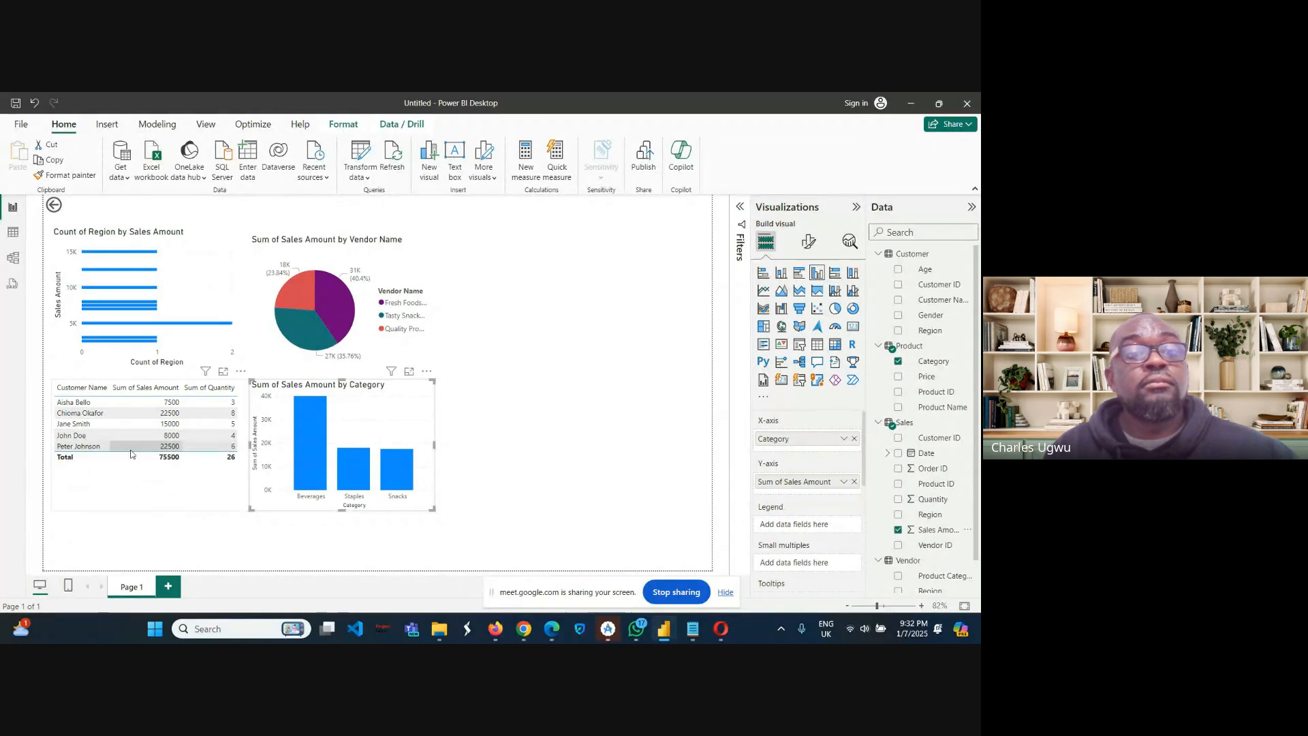
Select the last customer row in the table to examine how it cross-highlights the other visuals.
click(140, 418)
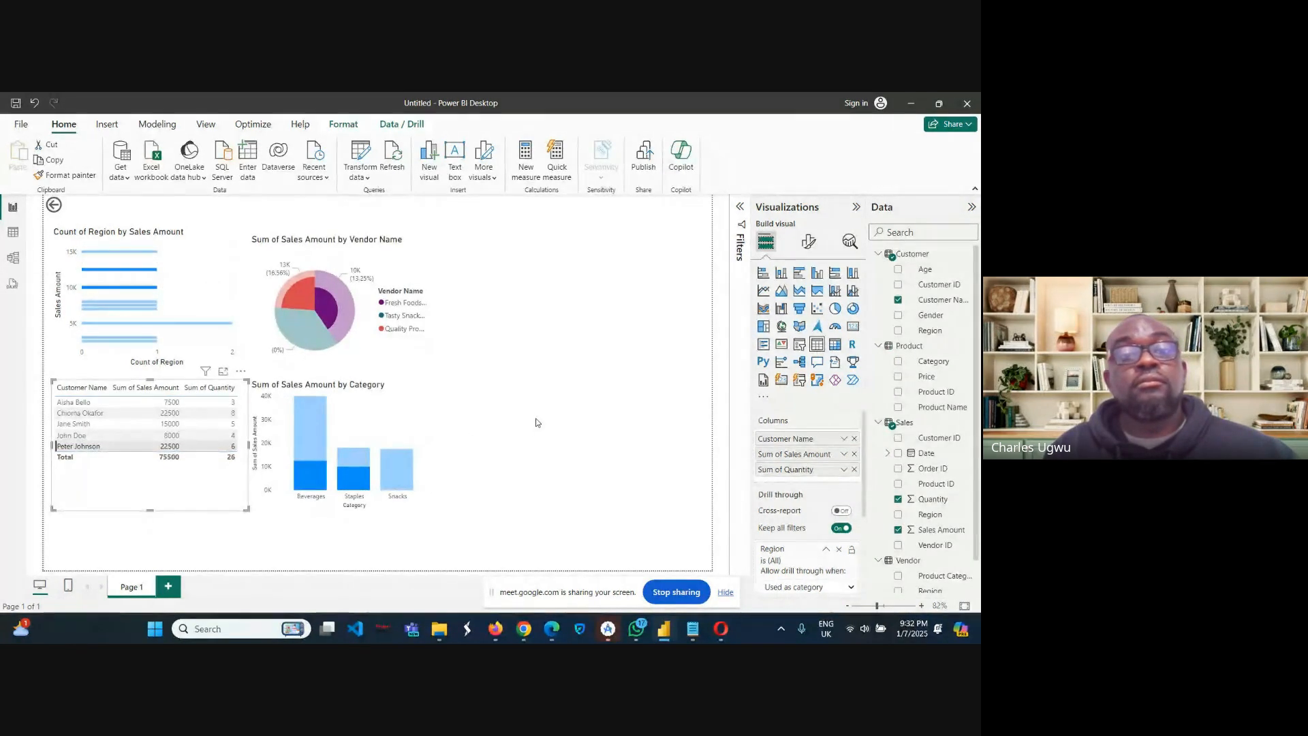
click(441, 454)
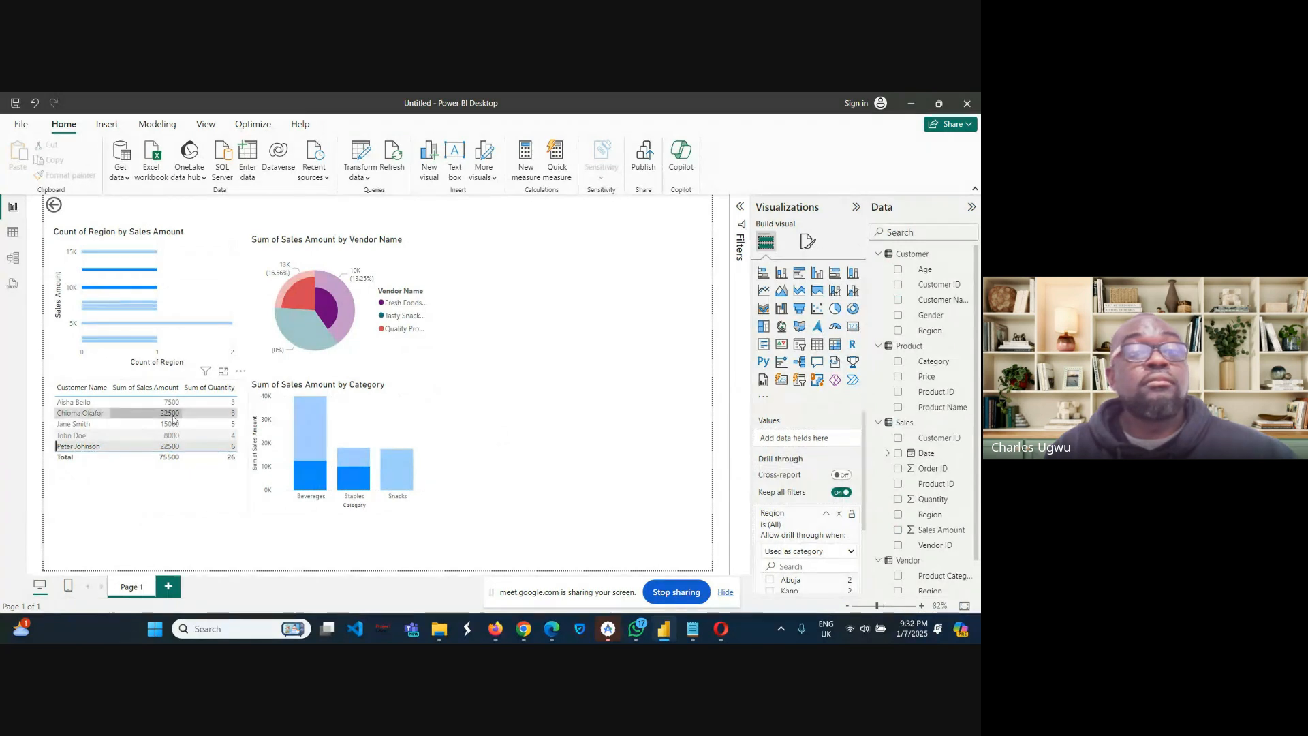
Try sorting the customer table by Sum of Sales Amount and return it to ascending Customer Name order.
click(149, 393)
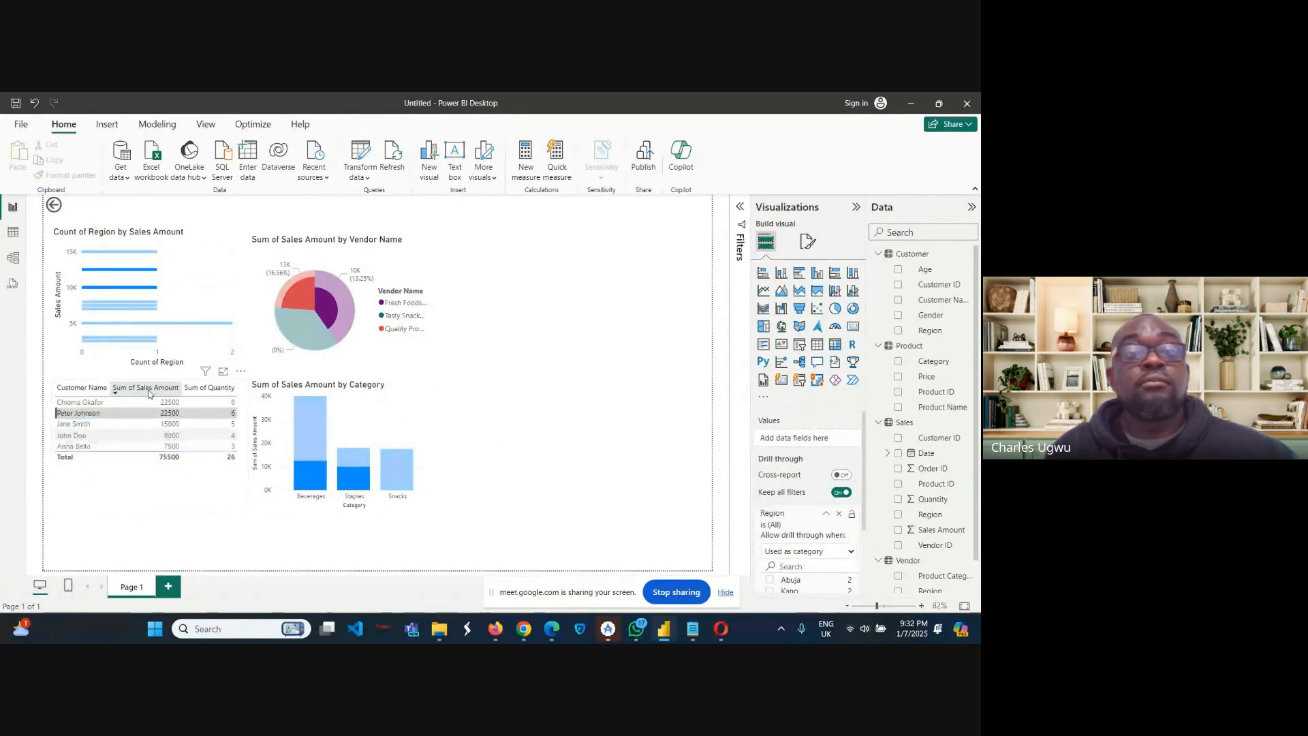
click(84, 389)
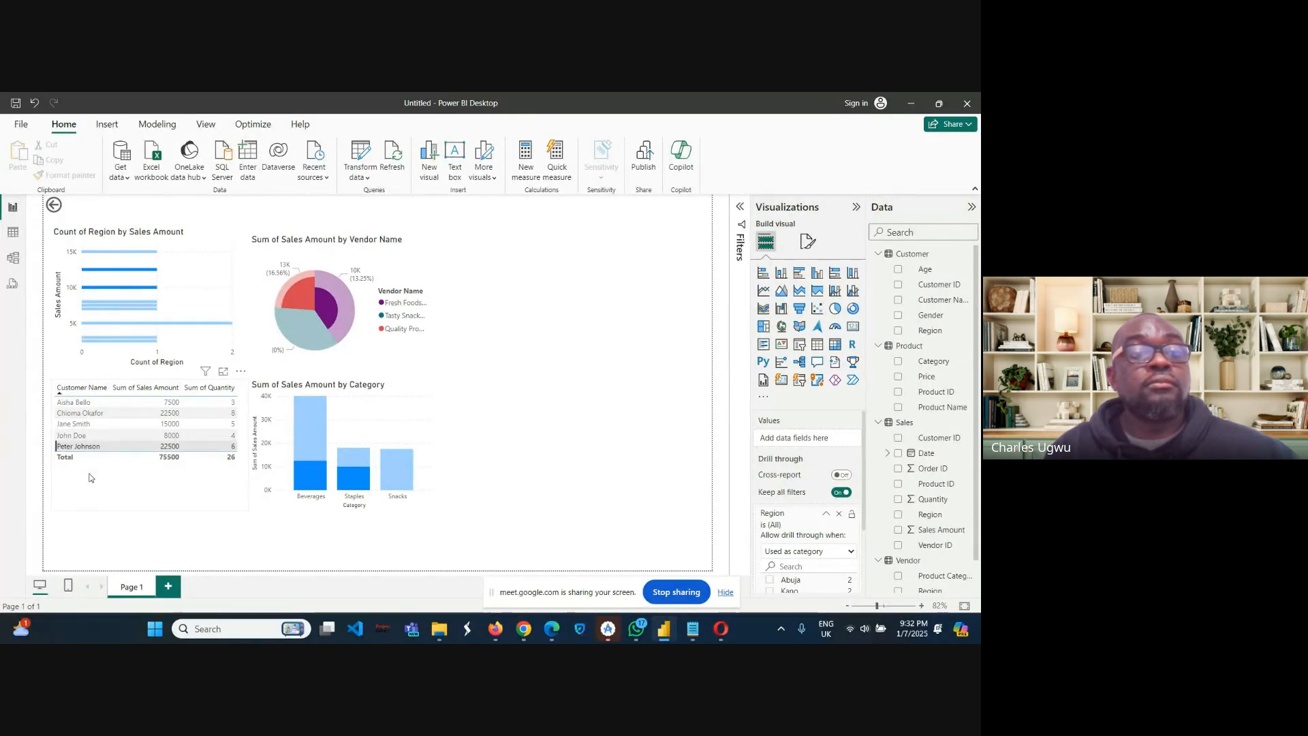
Cross-highlight the report by the Beverages and Staples columns of the category chart, and clear the highlighting.
click(308, 471)
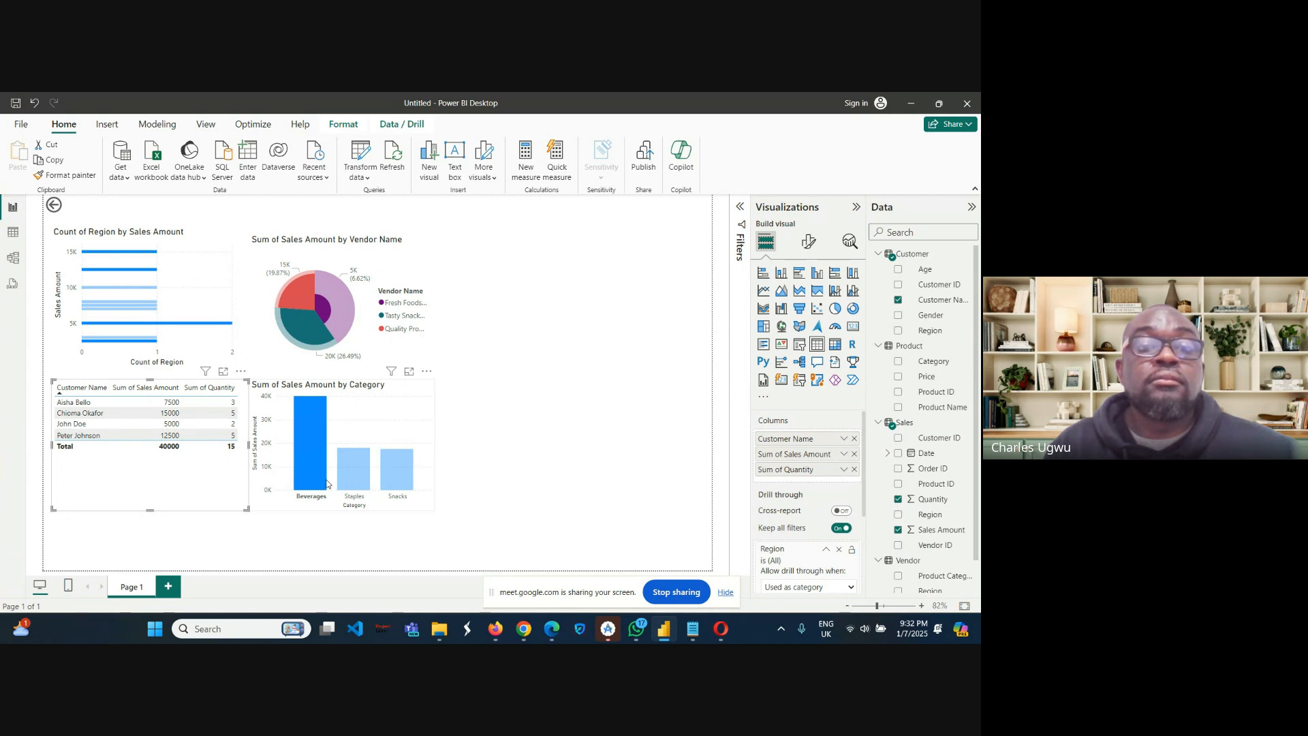
click(354, 469)
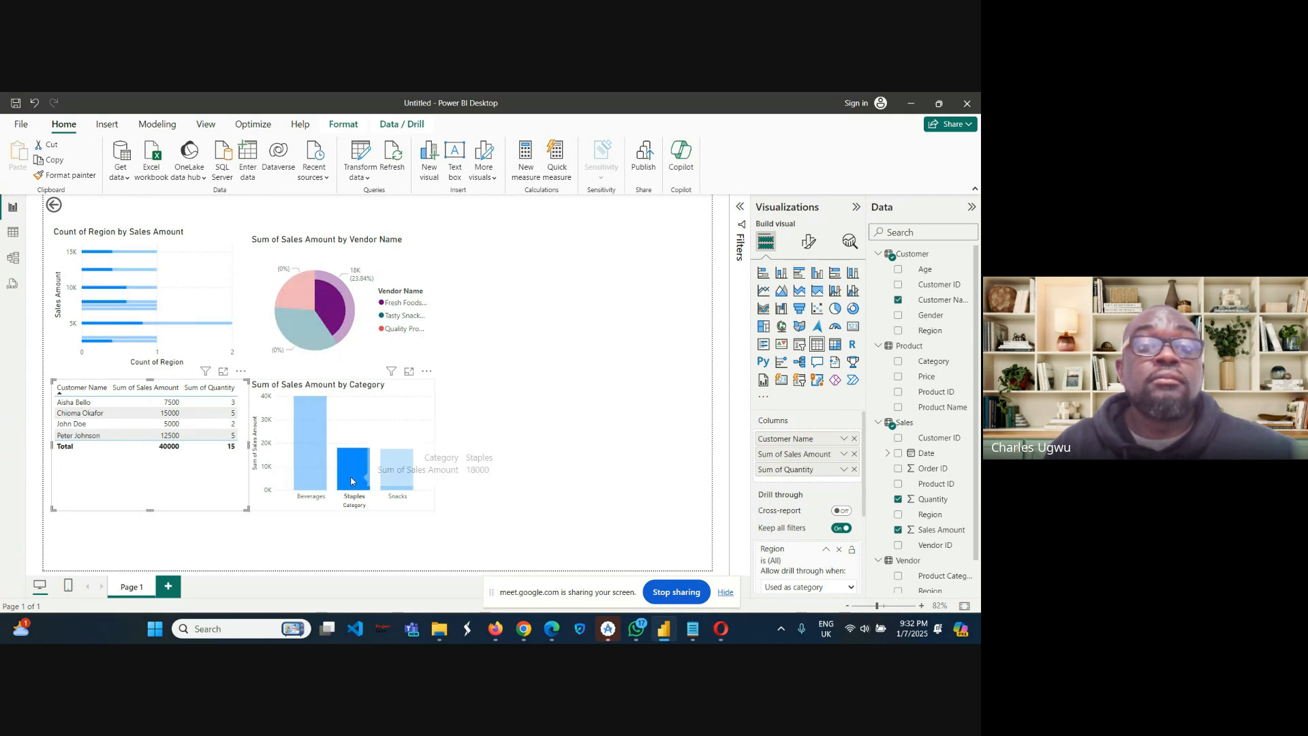
click(311, 478)
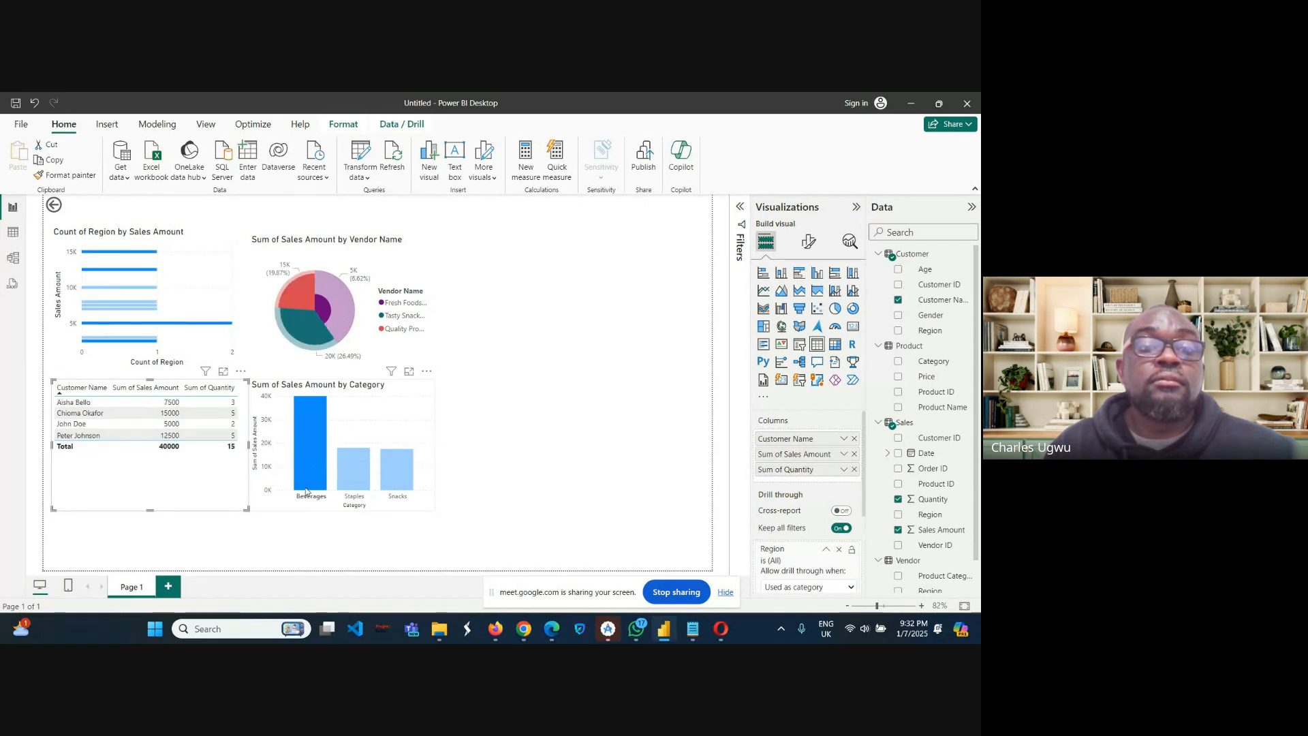
click(268, 508)
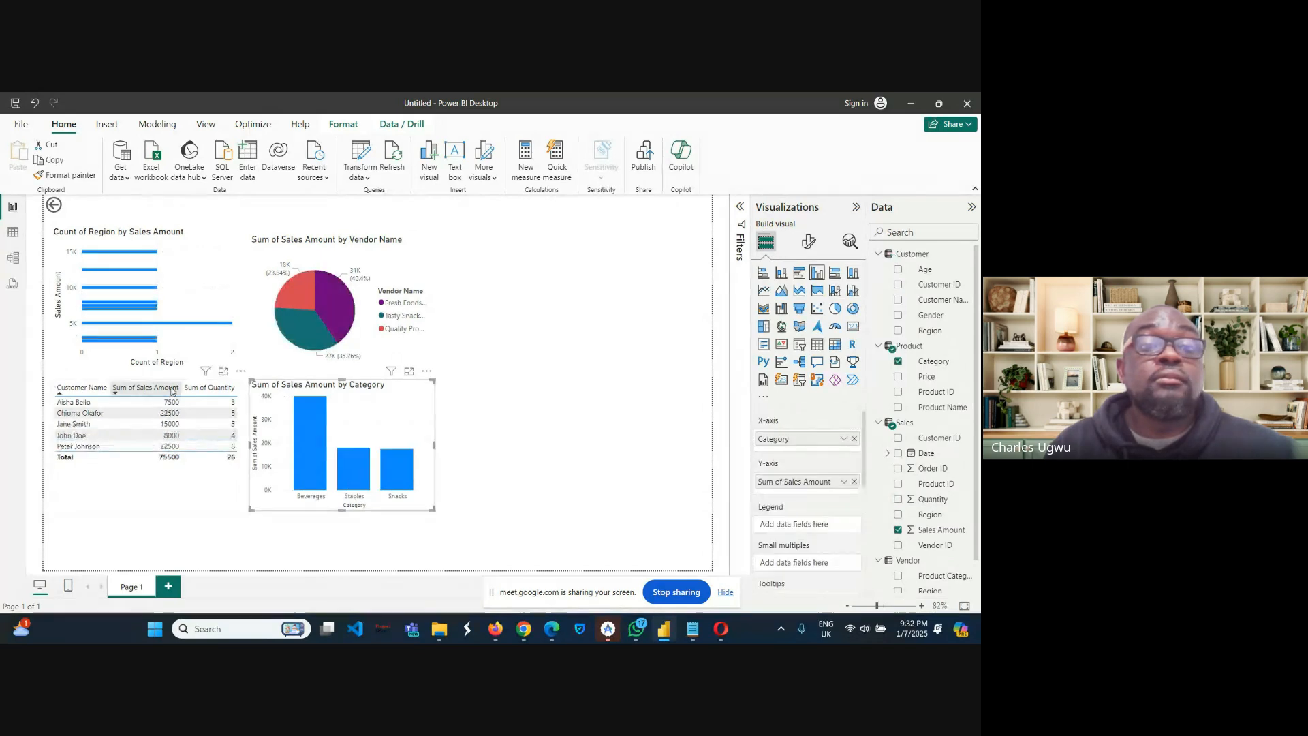
click(68, 380)
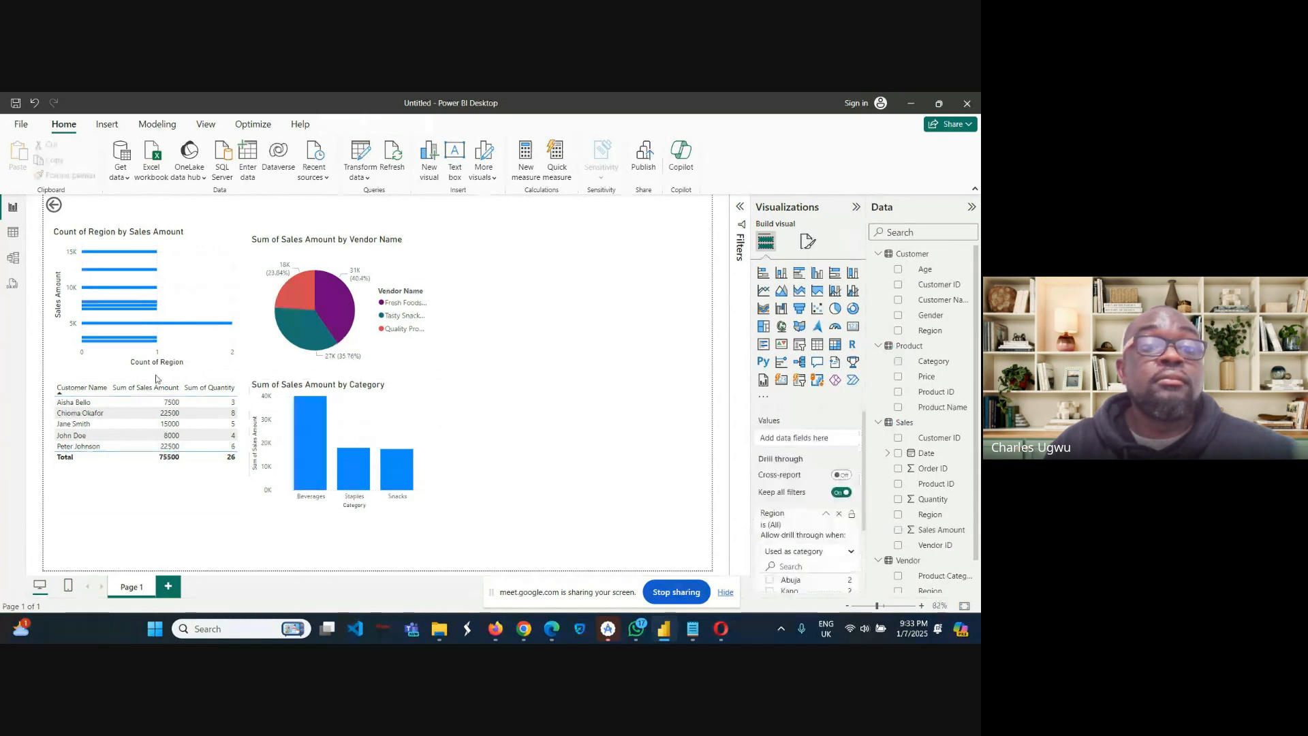
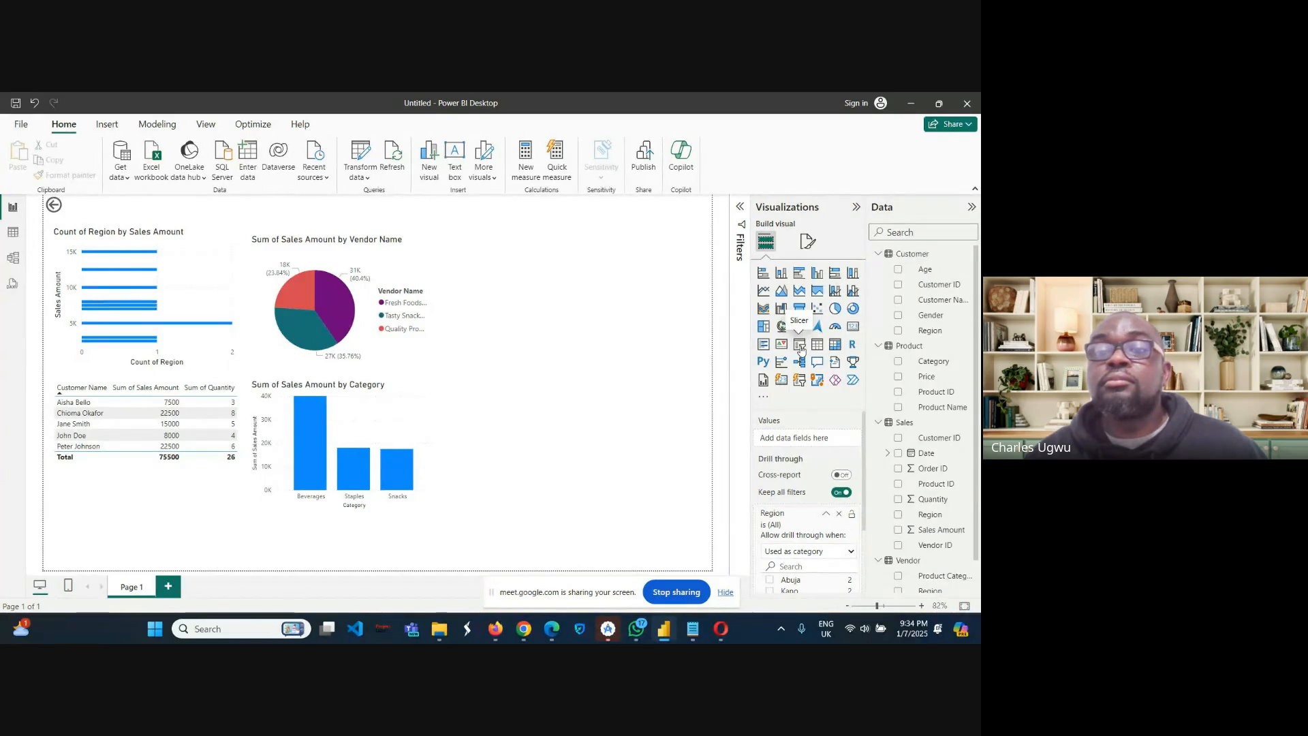
Add a narrow slicer in the upper-right corner of the report page with Sales' Region as its field.
click(799, 345)
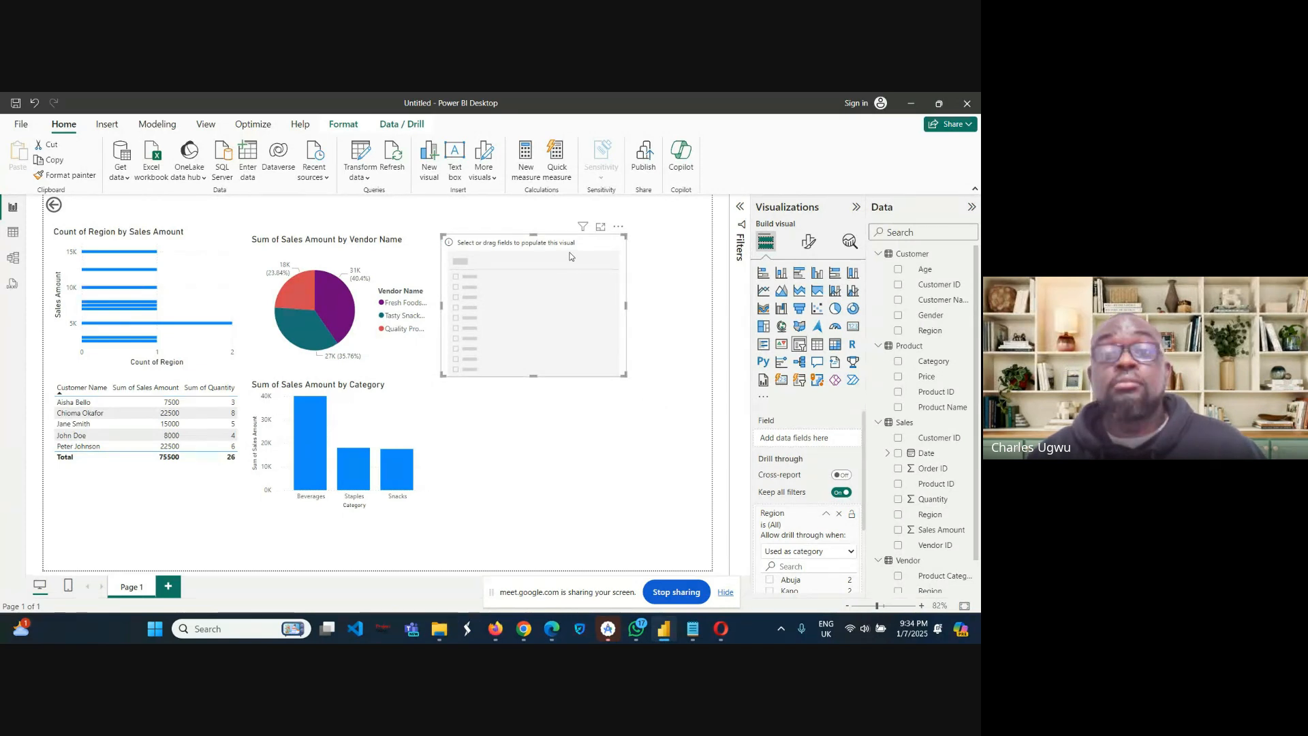
drag(590, 250, 648, 247)
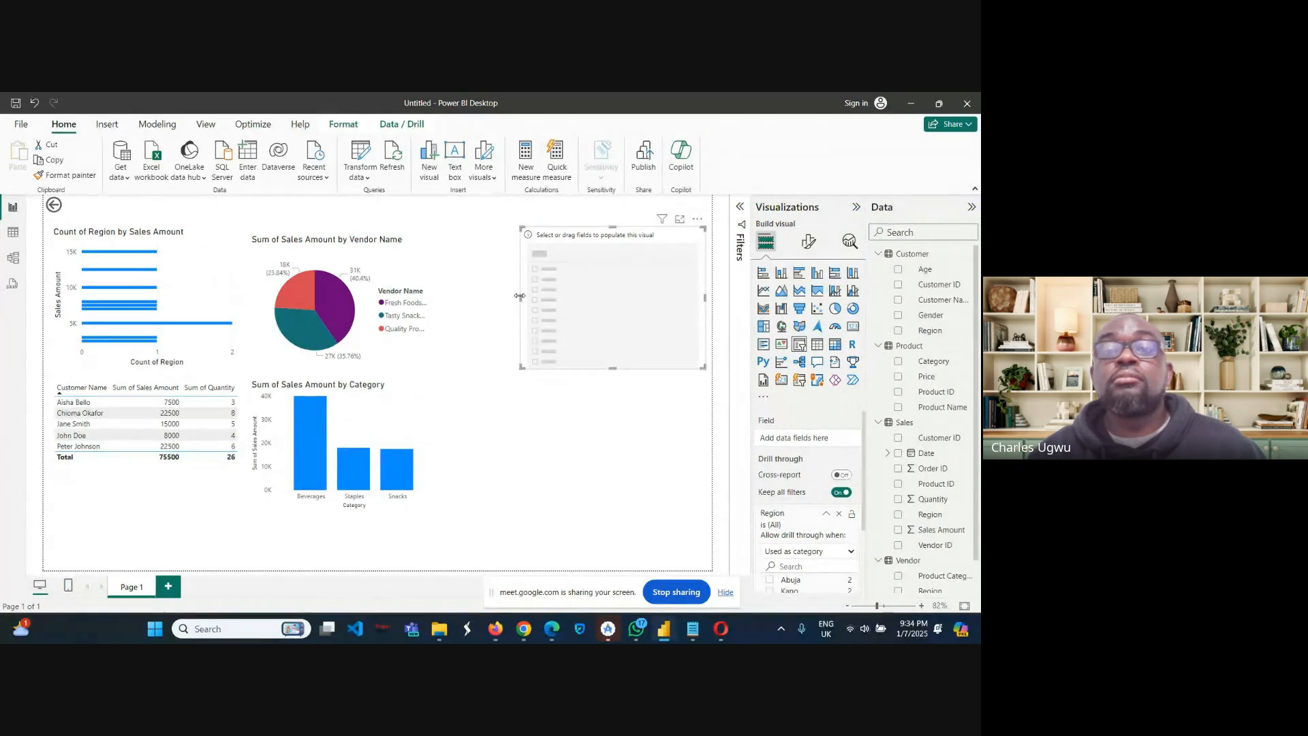
drag(520, 295, 598, 297)
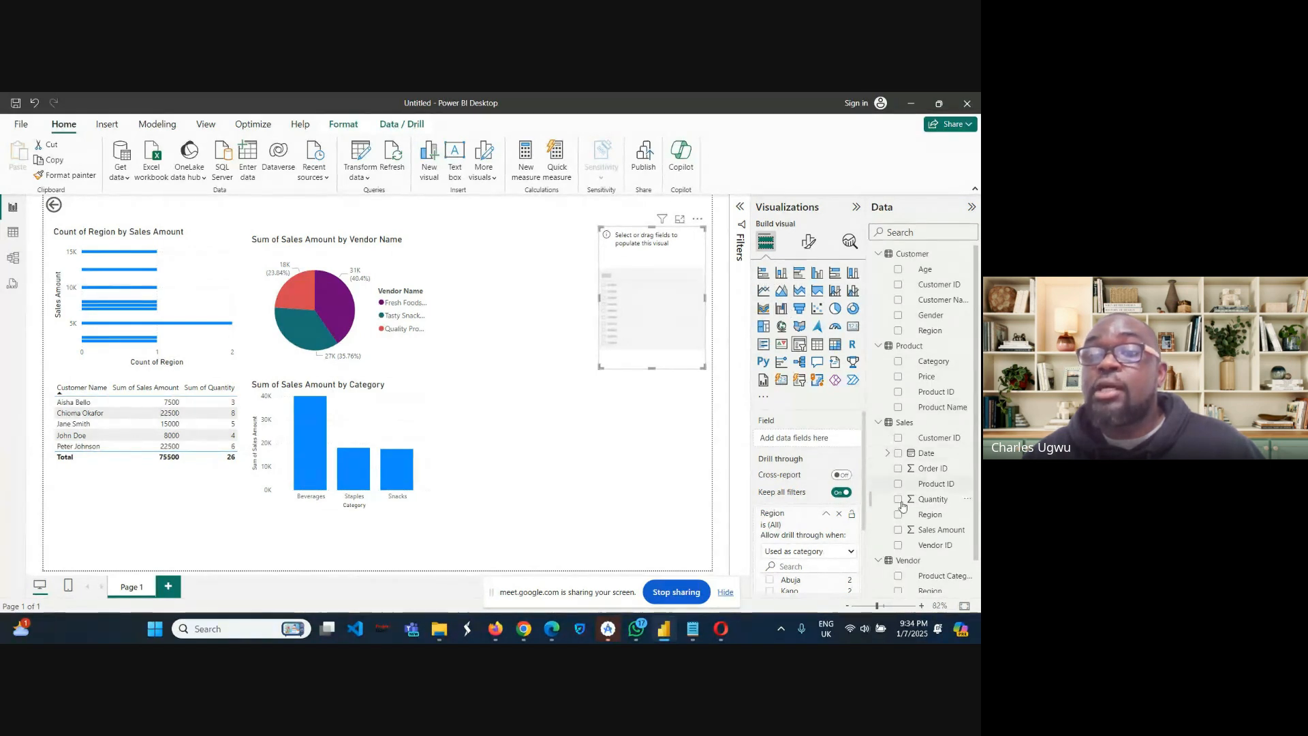
click(878, 254)
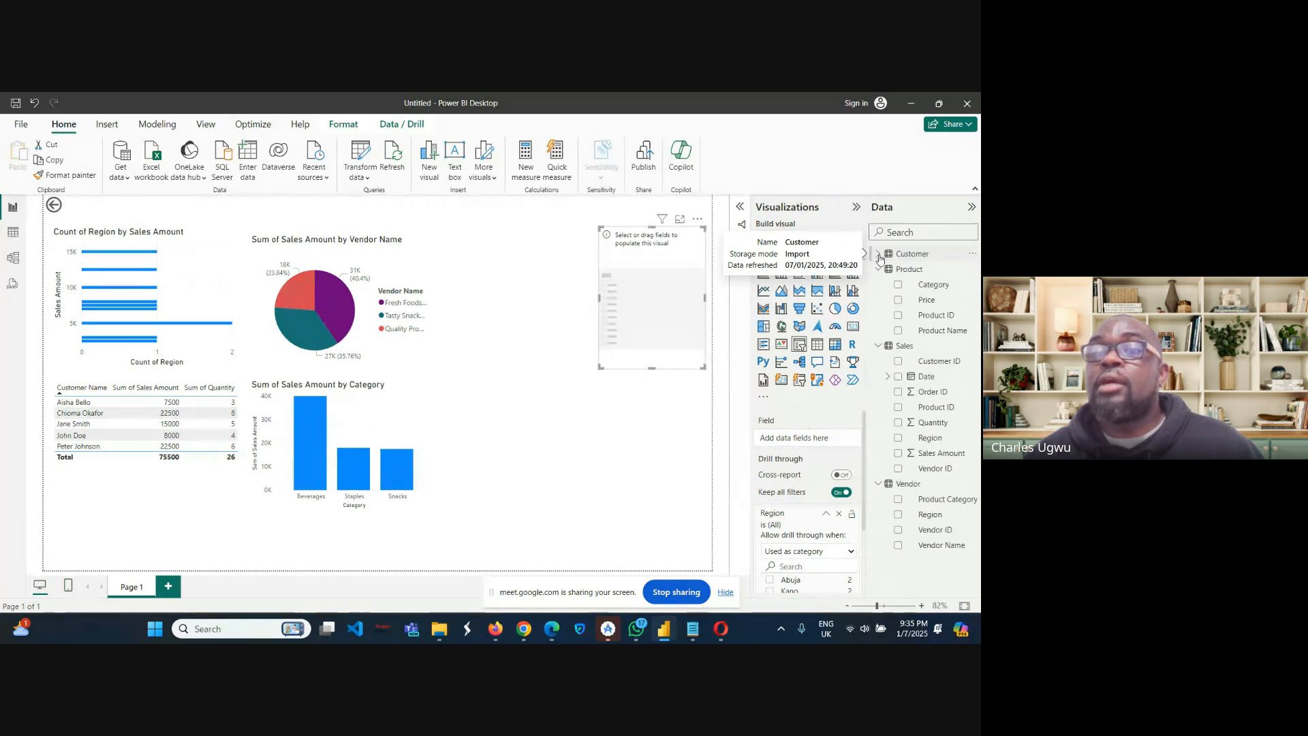
click(878, 270)
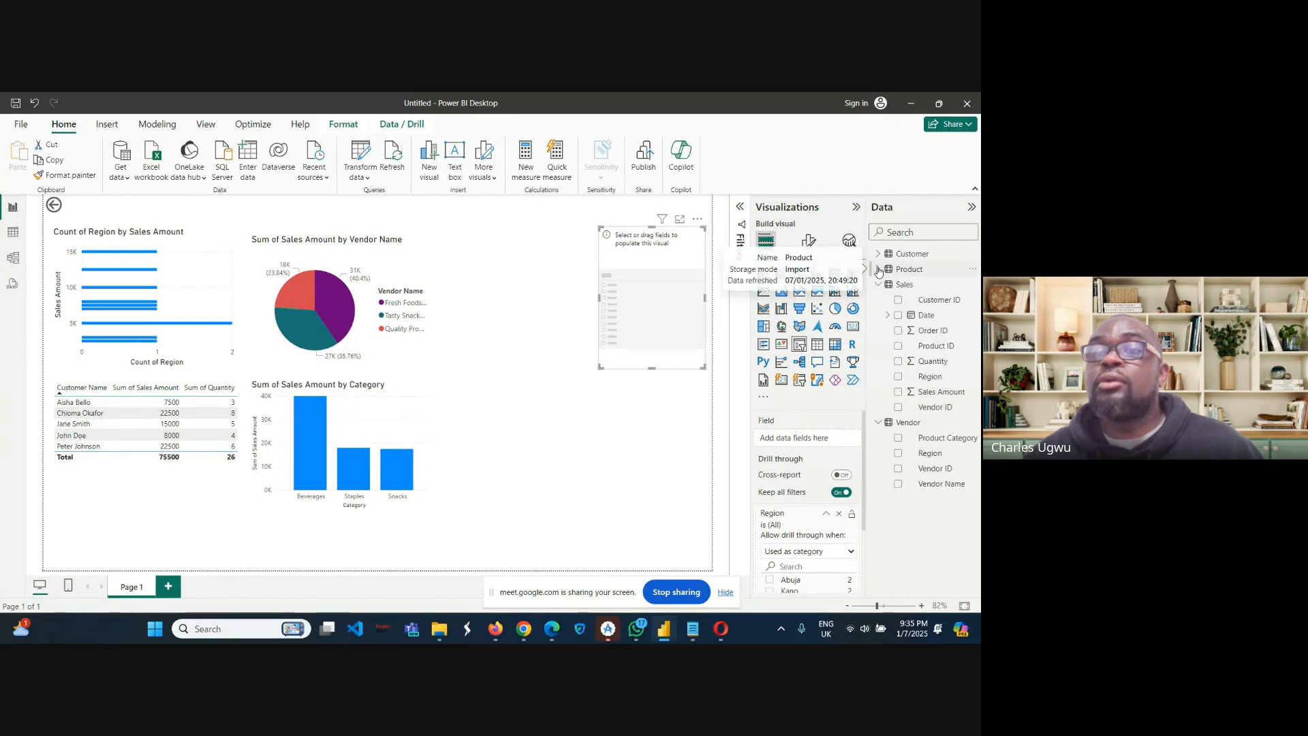
click(878, 423)
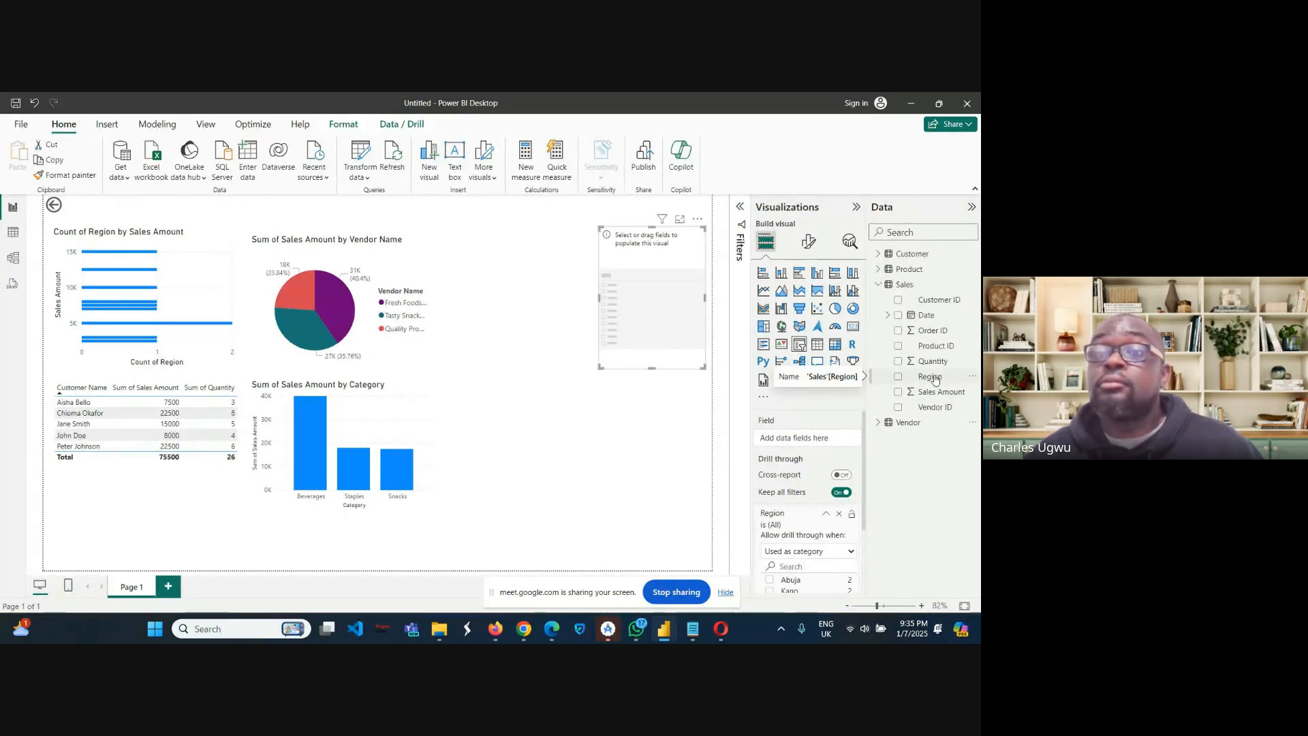
drag(935, 380, 810, 441)
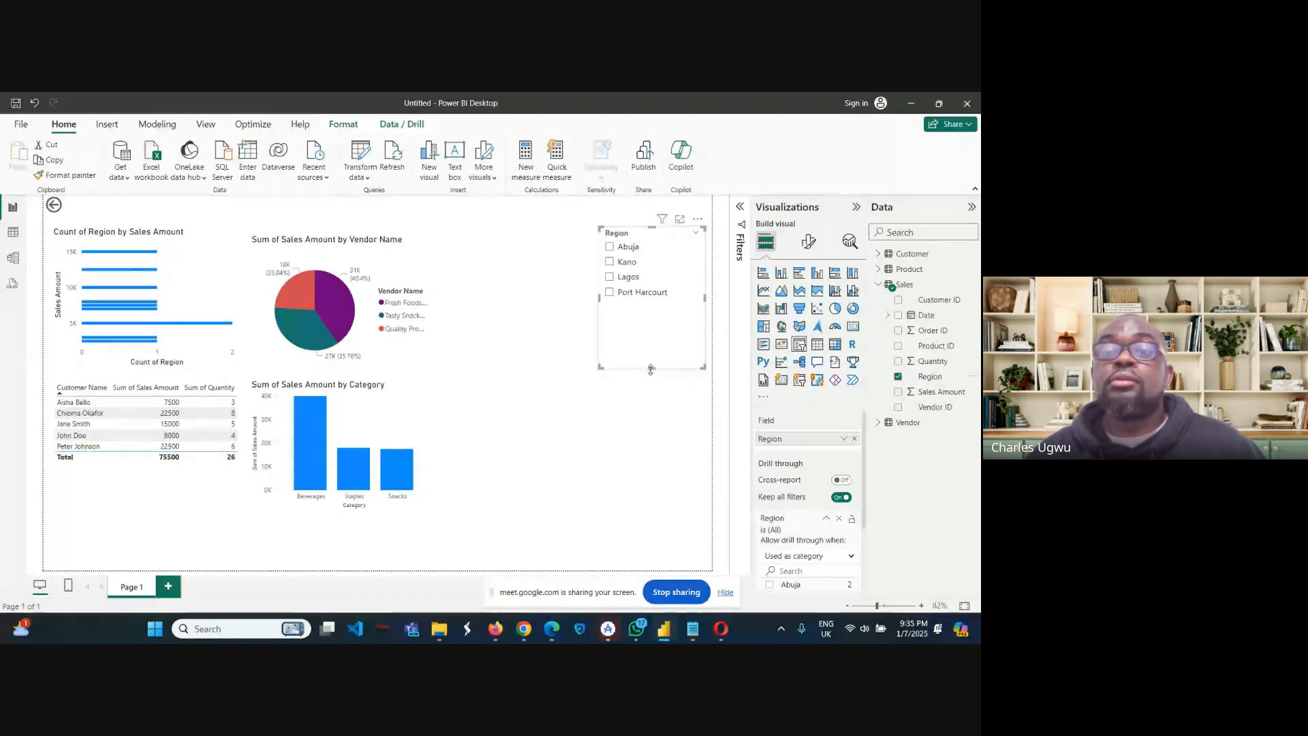
Shorten and narrow the Region slicer to fit closely around its list of regions, and deselect it.
drag(652, 368, 655, 309)
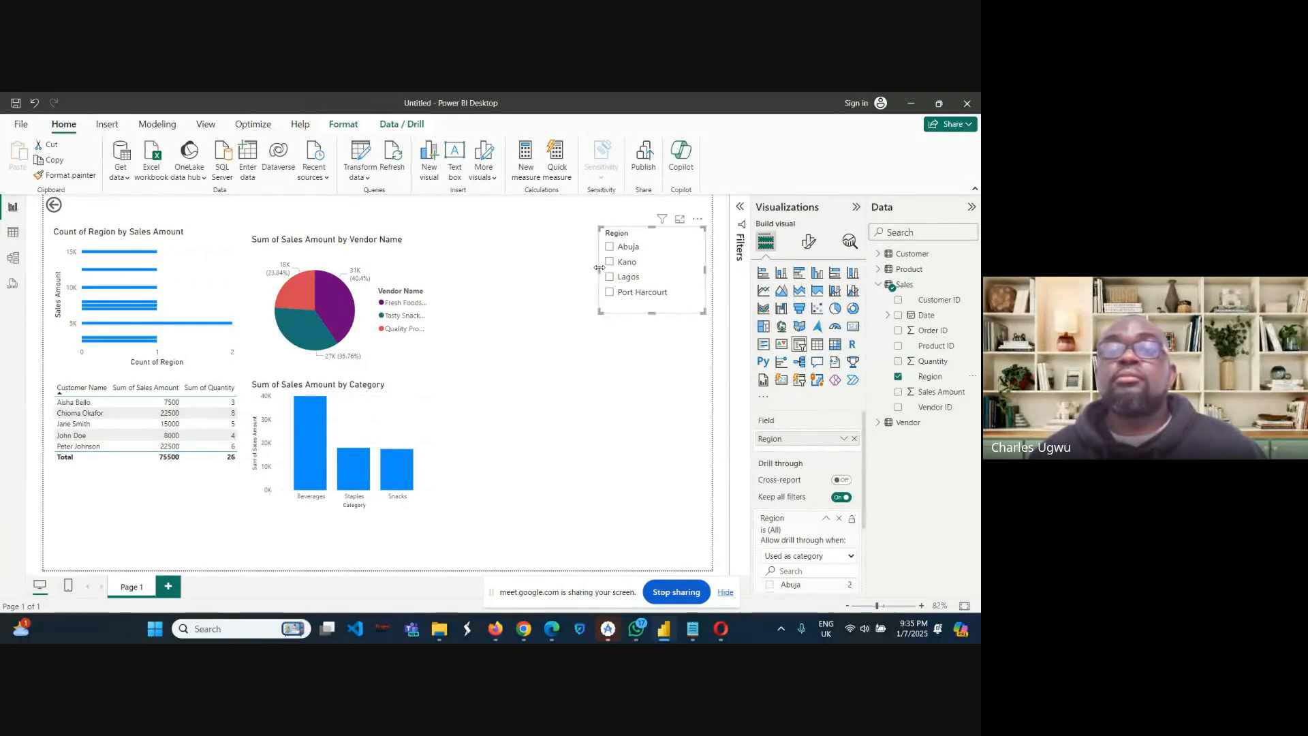
drag(608, 271, 637, 268)
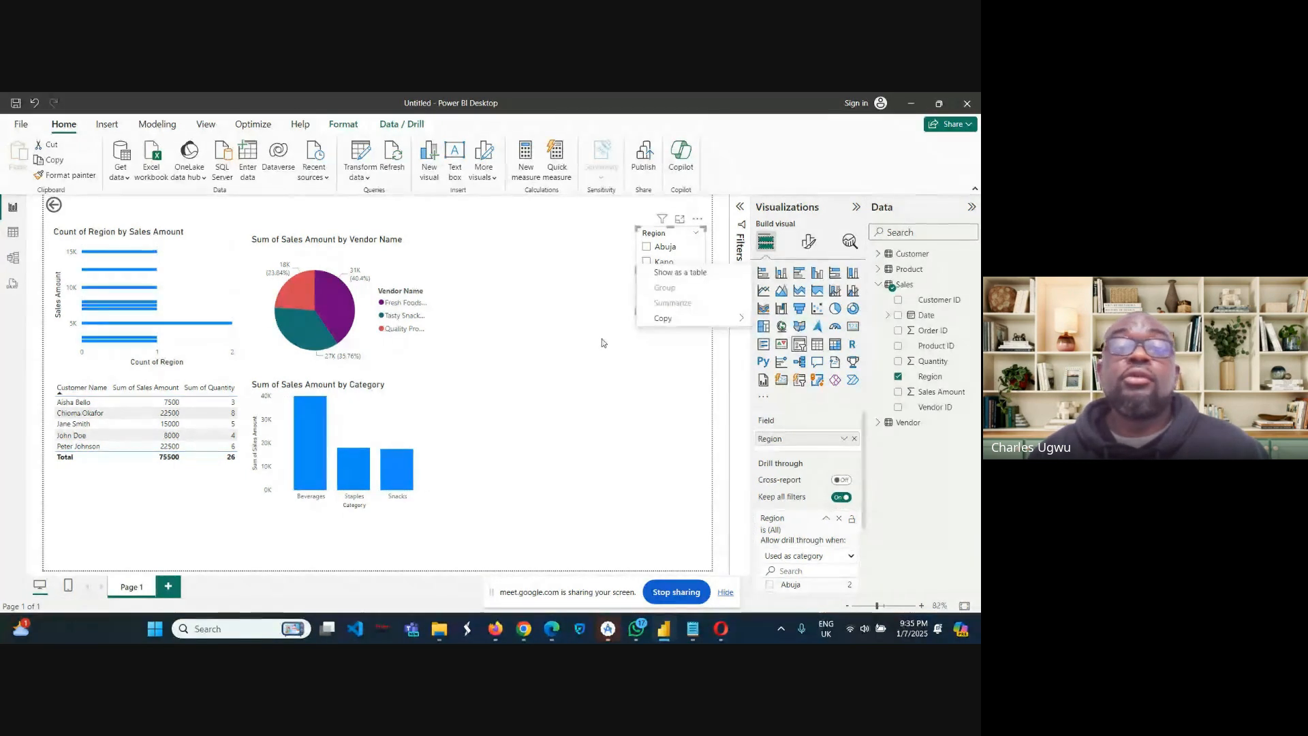
click(634, 356)
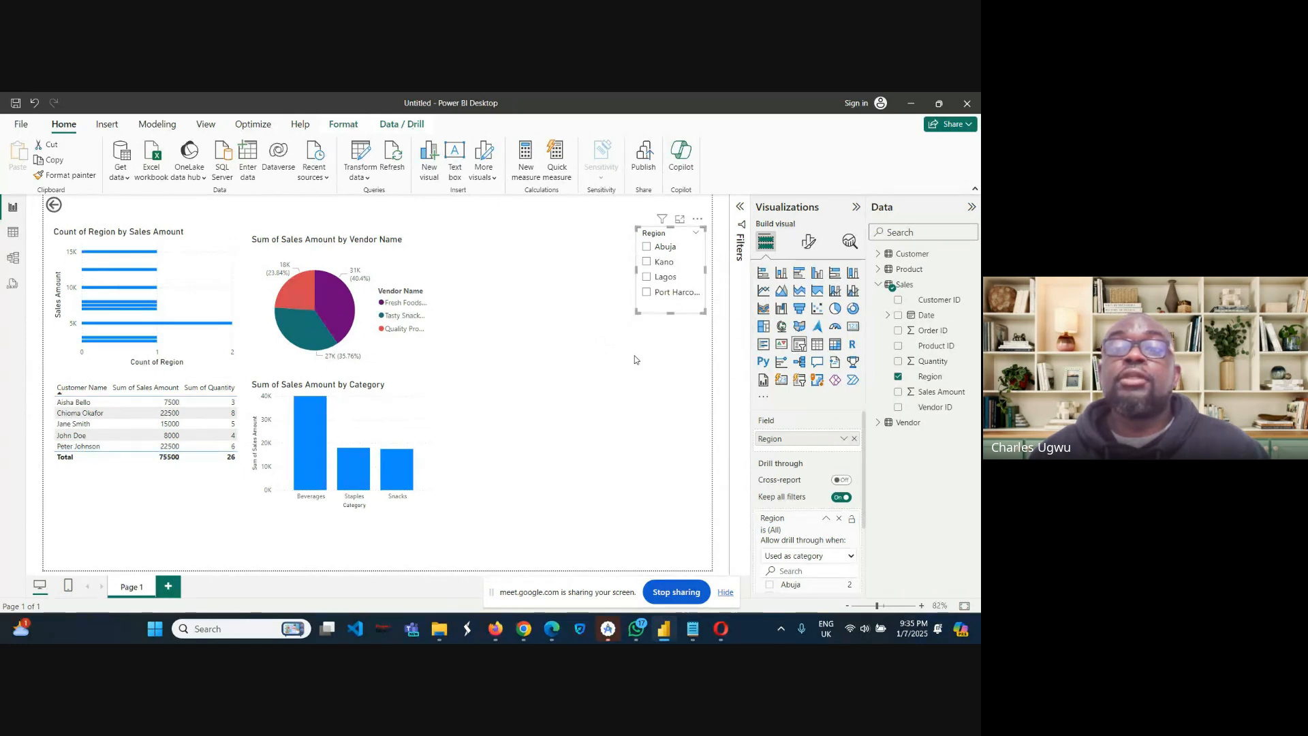
click(592, 304)
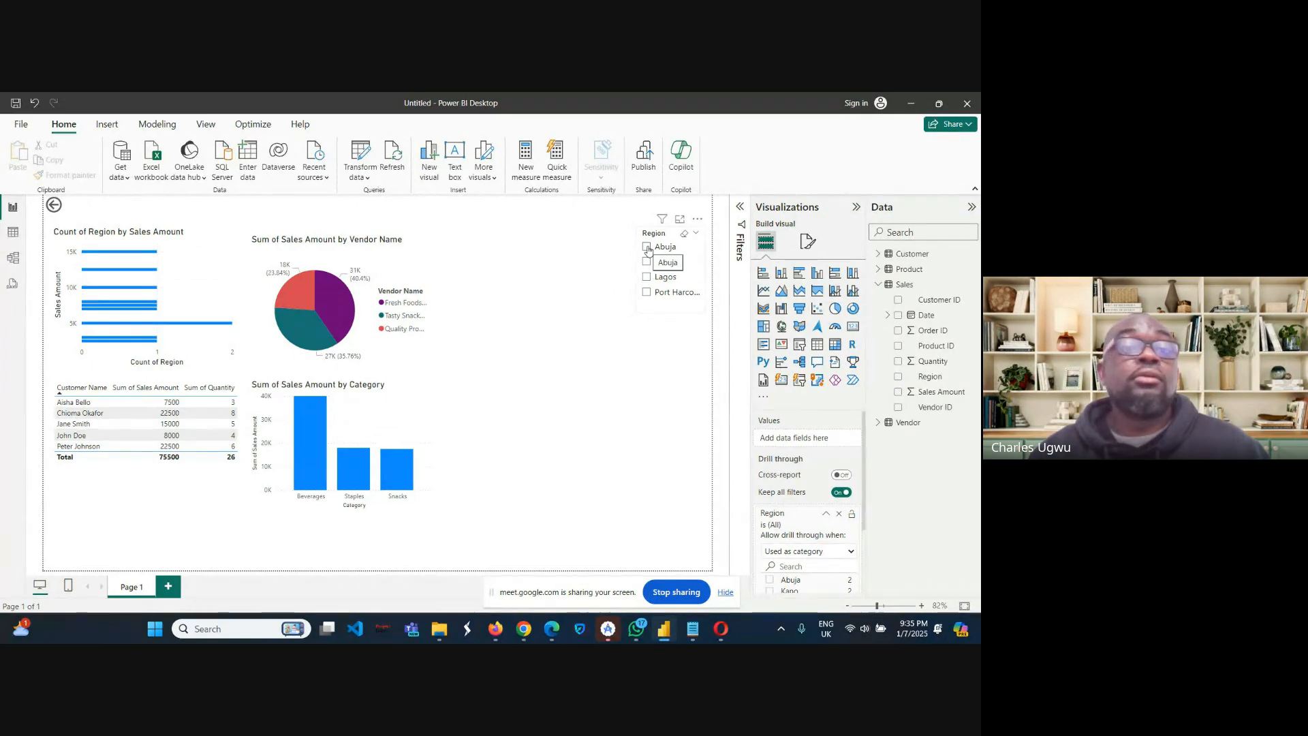
Filter the report by Abuja, Lagos and Port Harcourt in turn with the Region slicer, clearing each selection, to examine the visuals.
click(647, 248)
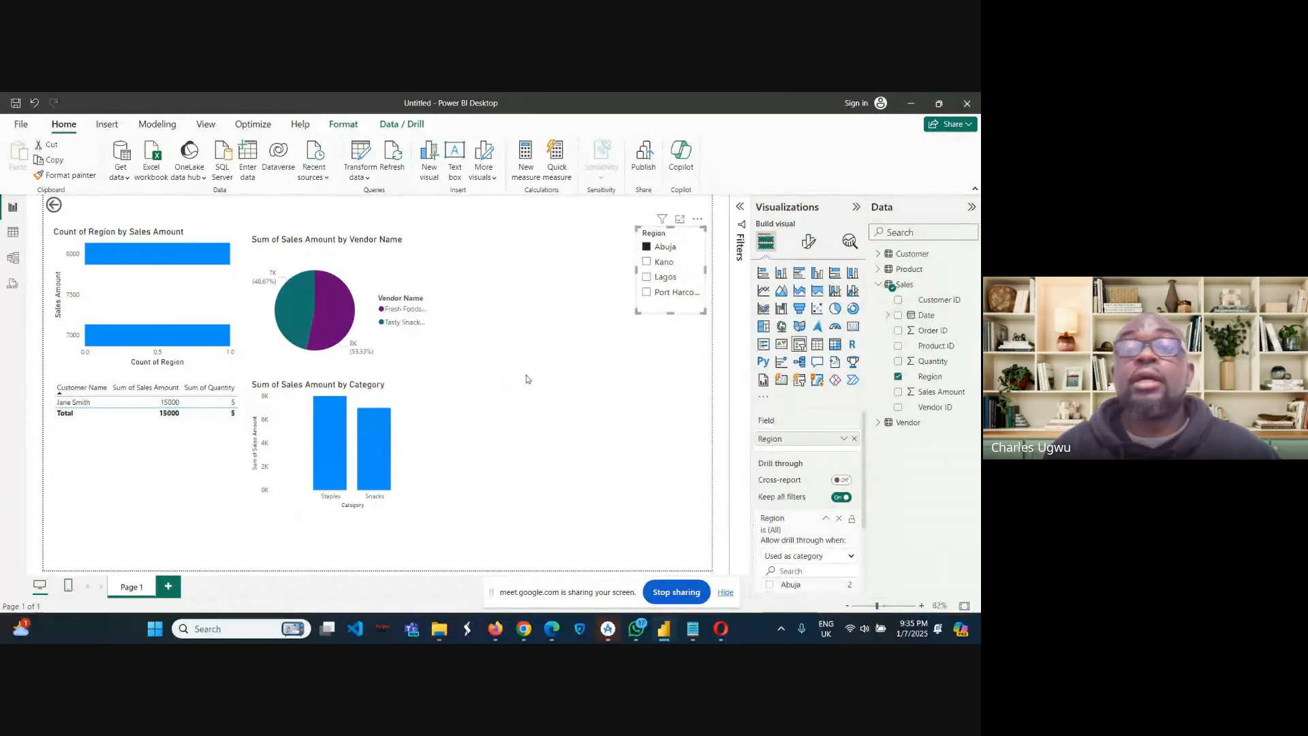
click(647, 250)
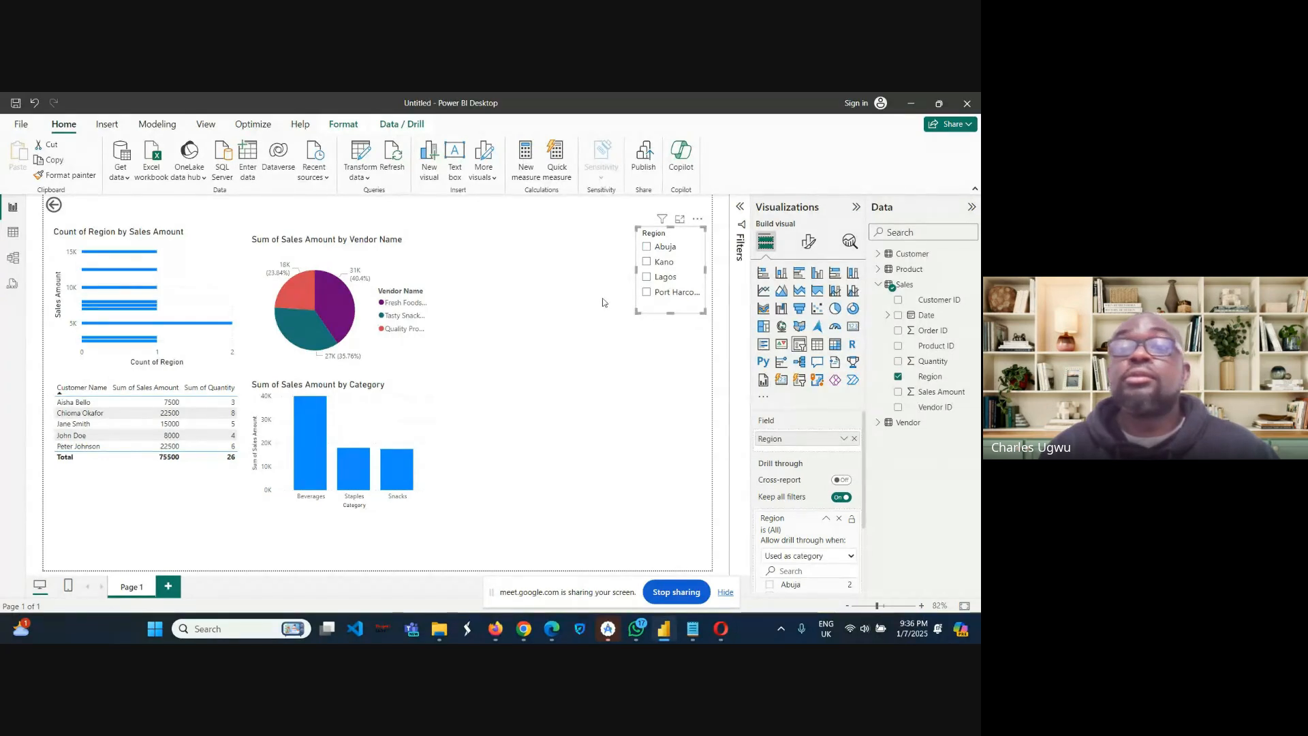
click(647, 278)
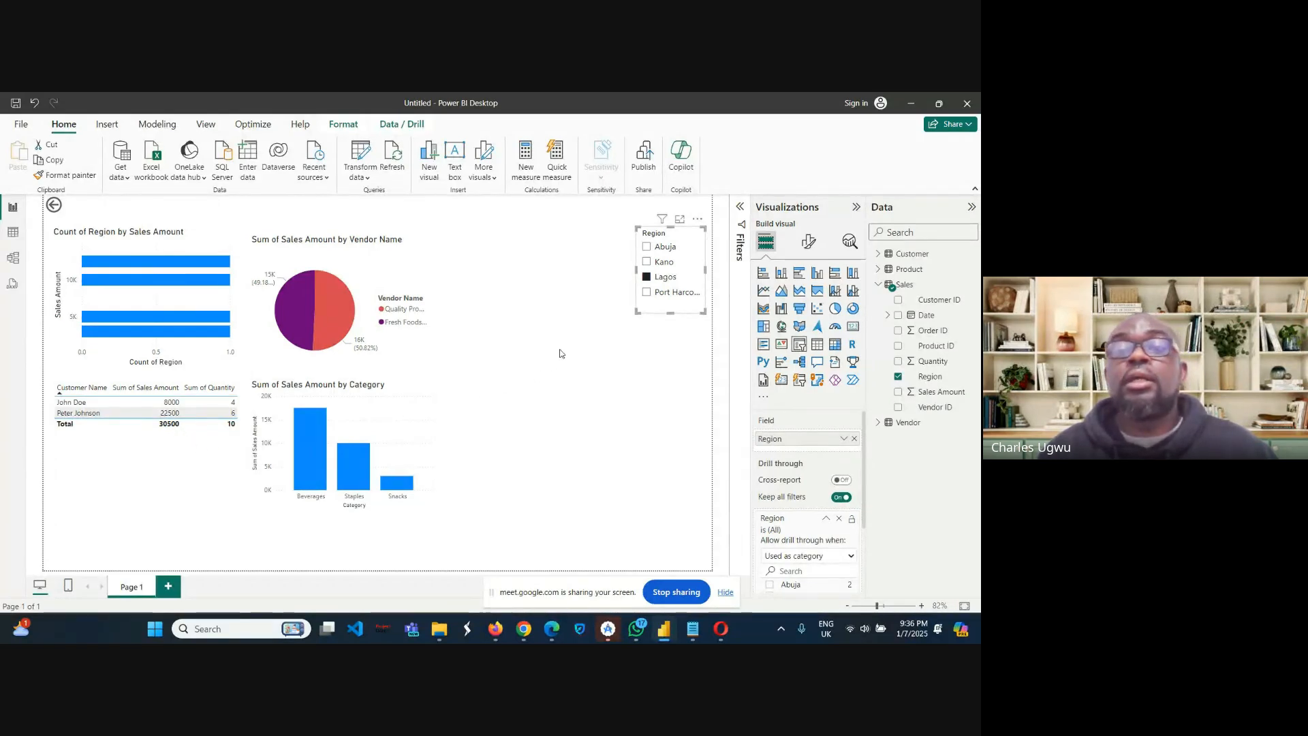
click(646, 277)
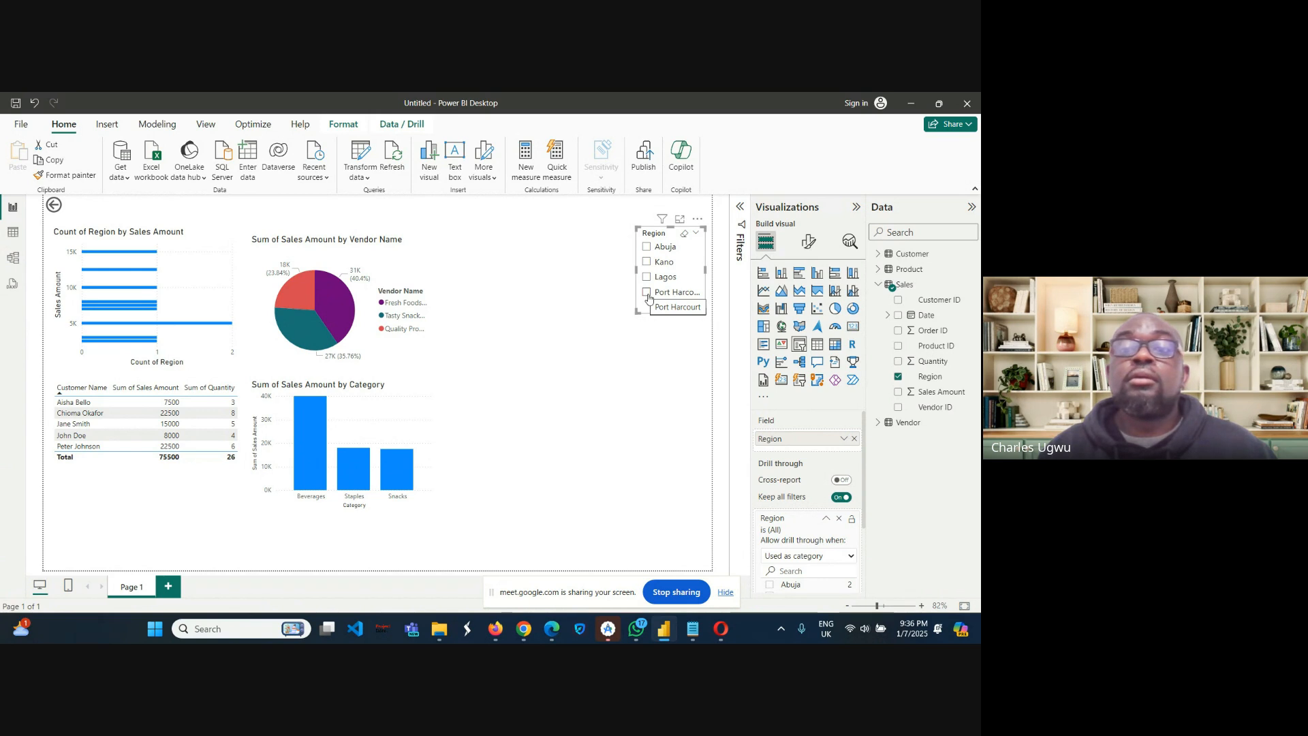
click(647, 293)
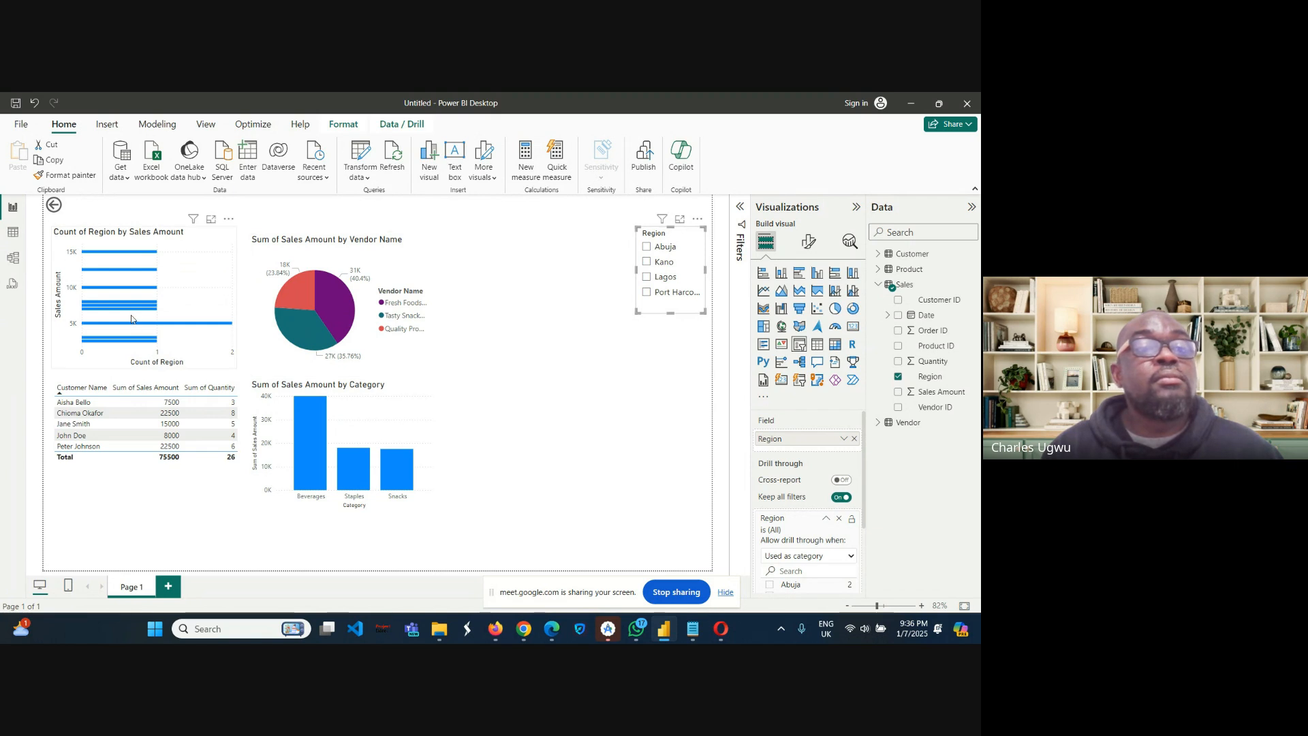
mouse_move(143, 327)
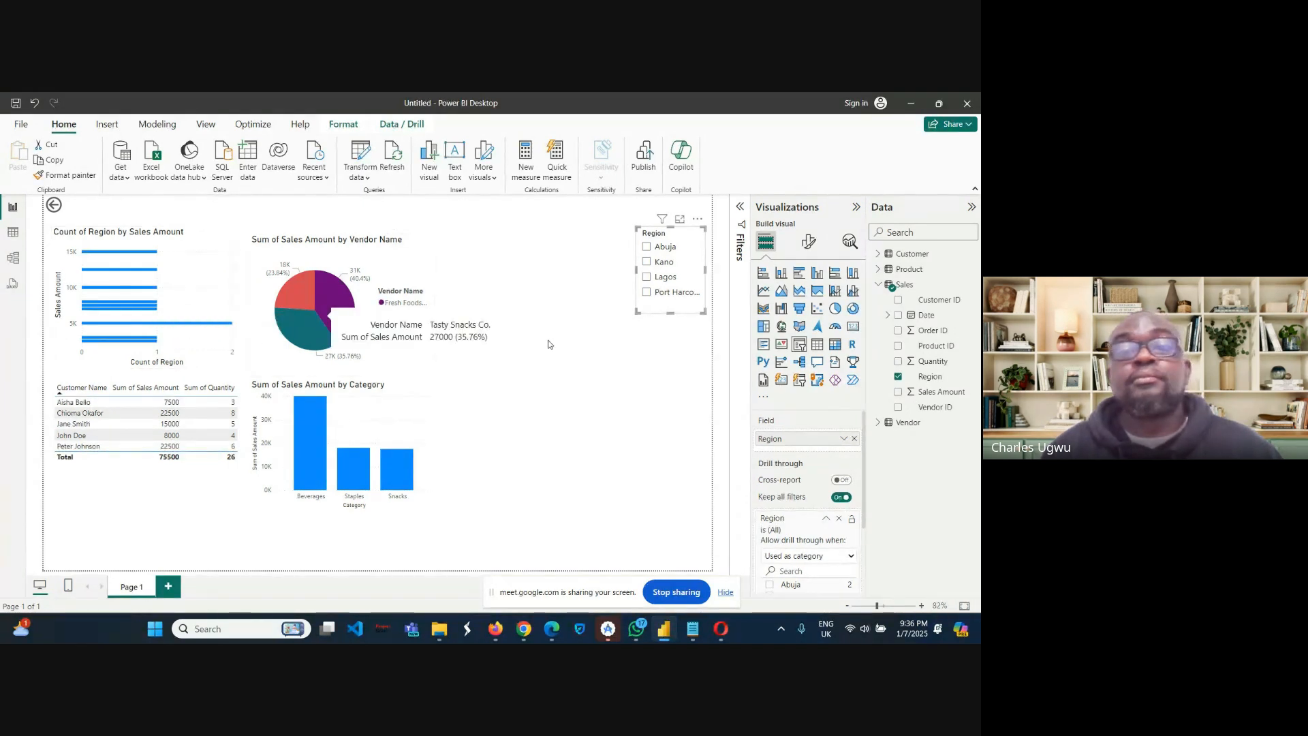
click(555, 375)
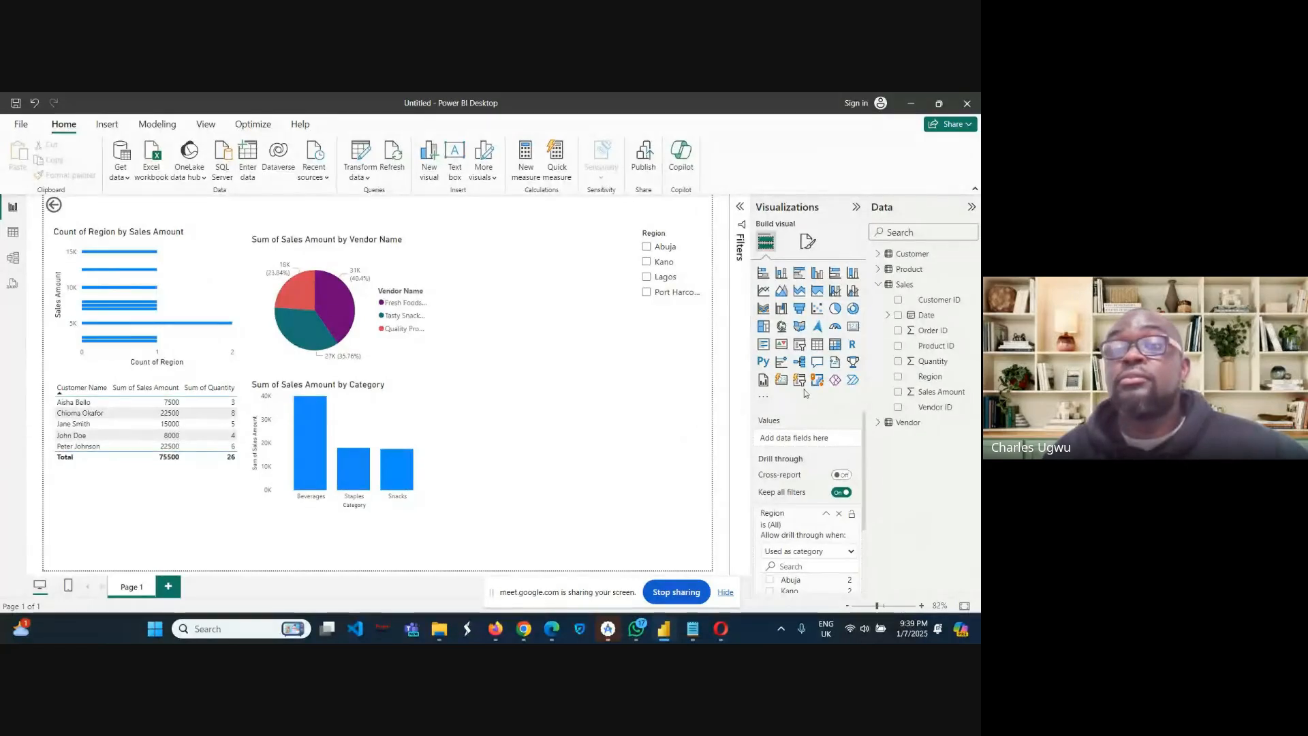
Add a narrow slicer directly below the Region slicer with Product's Category as its field, and extend its height slightly.
click(802, 348)
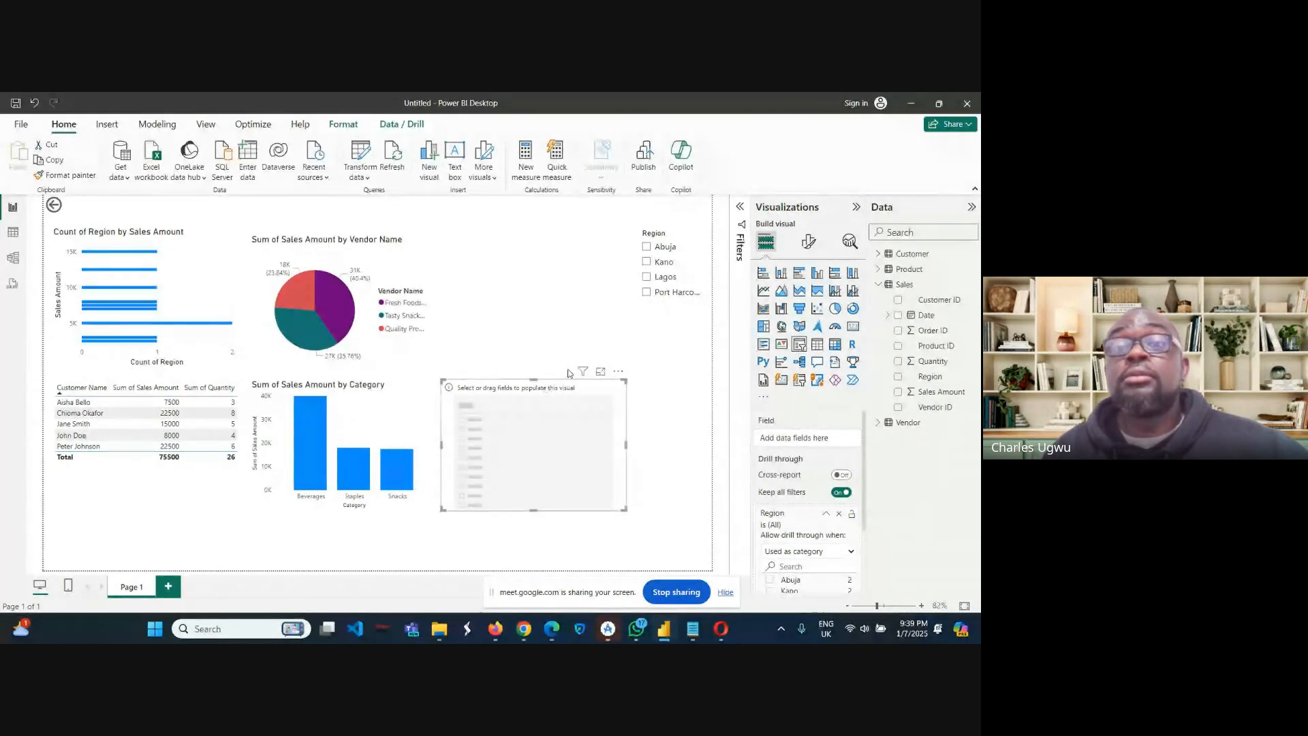
drag(546, 392, 621, 322)
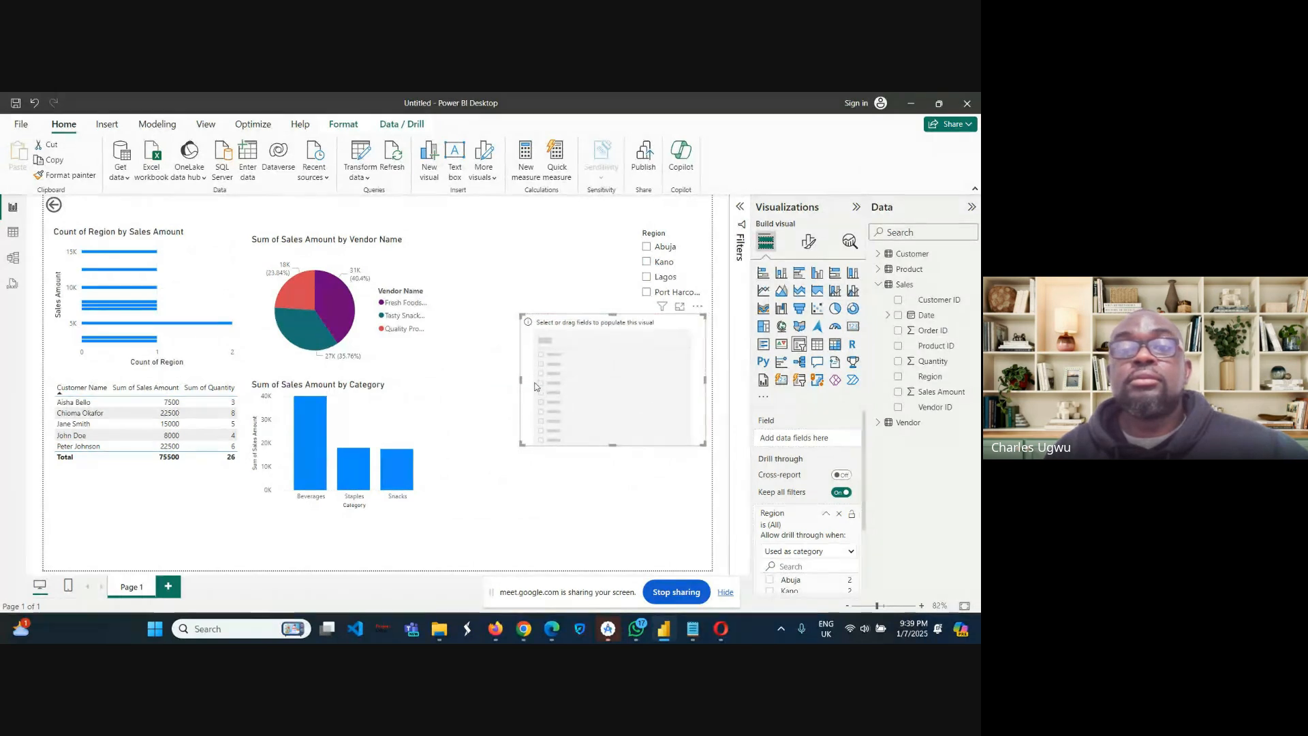
drag(519, 380, 636, 348)
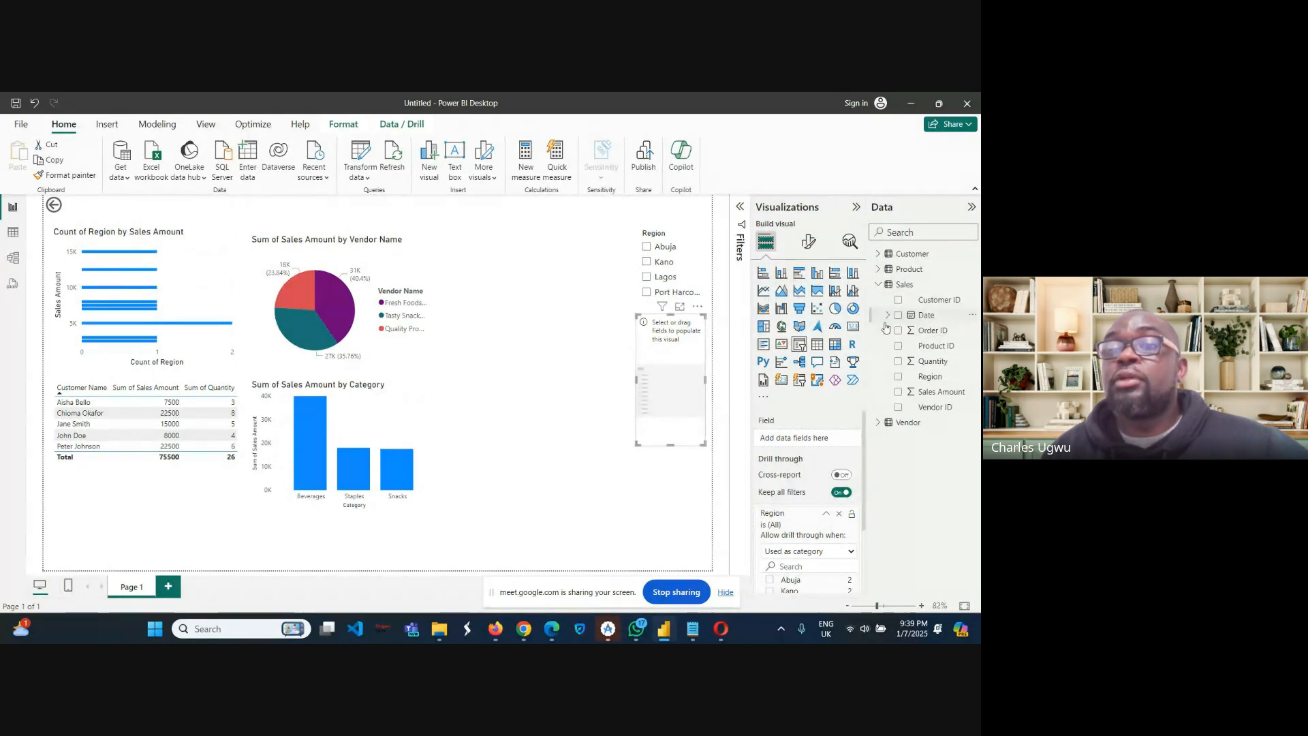
click(878, 285)
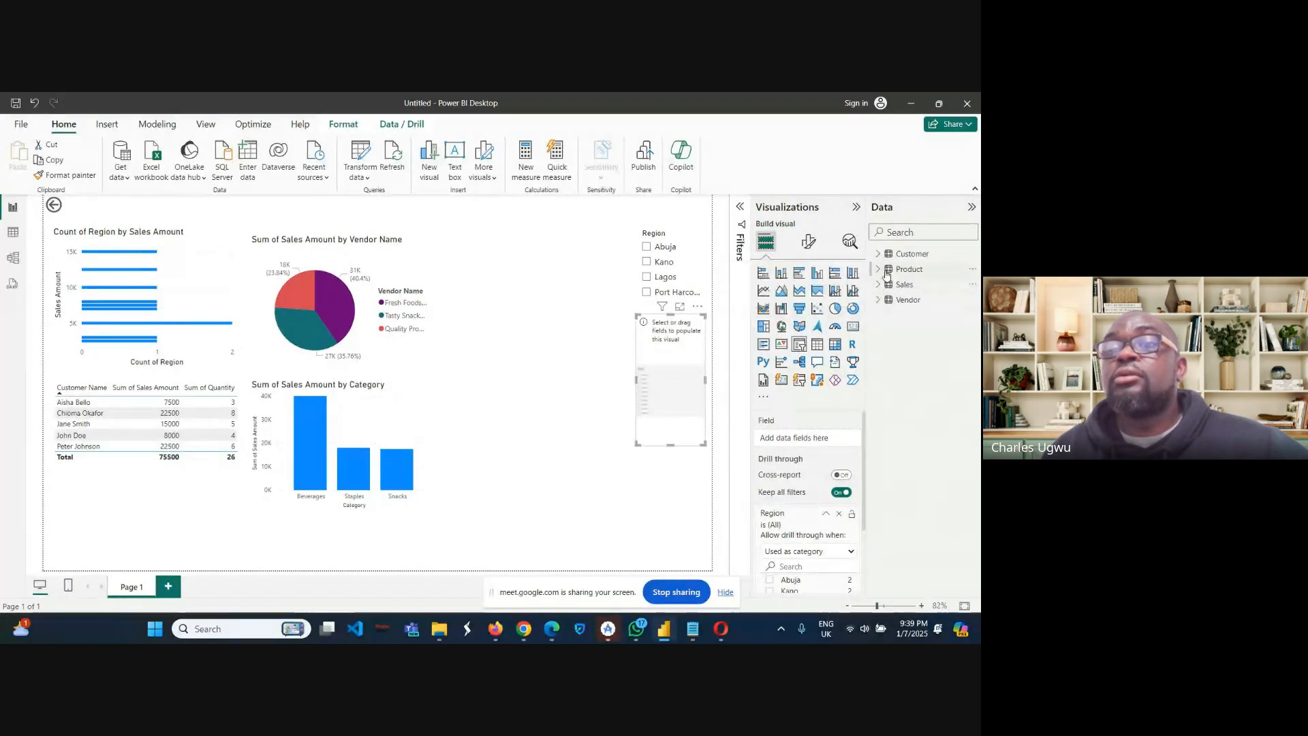
click(880, 271)
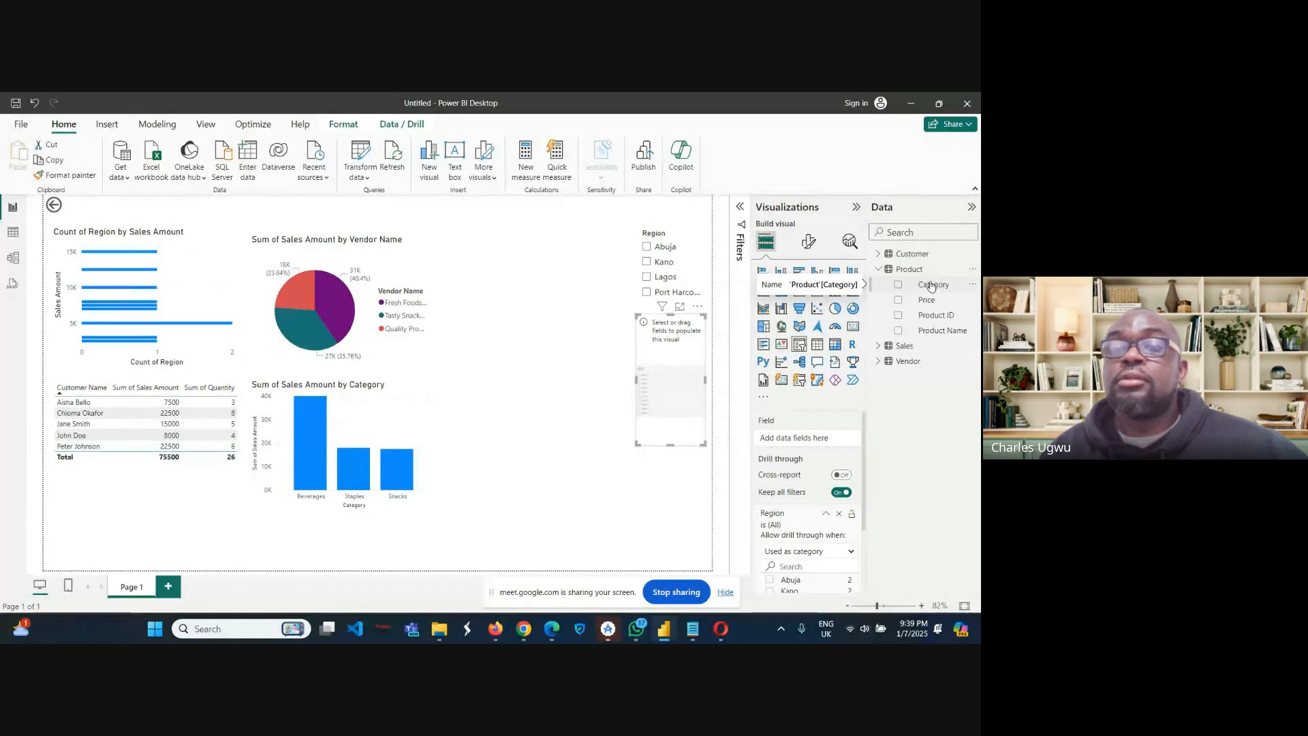
drag(931, 286, 813, 442)
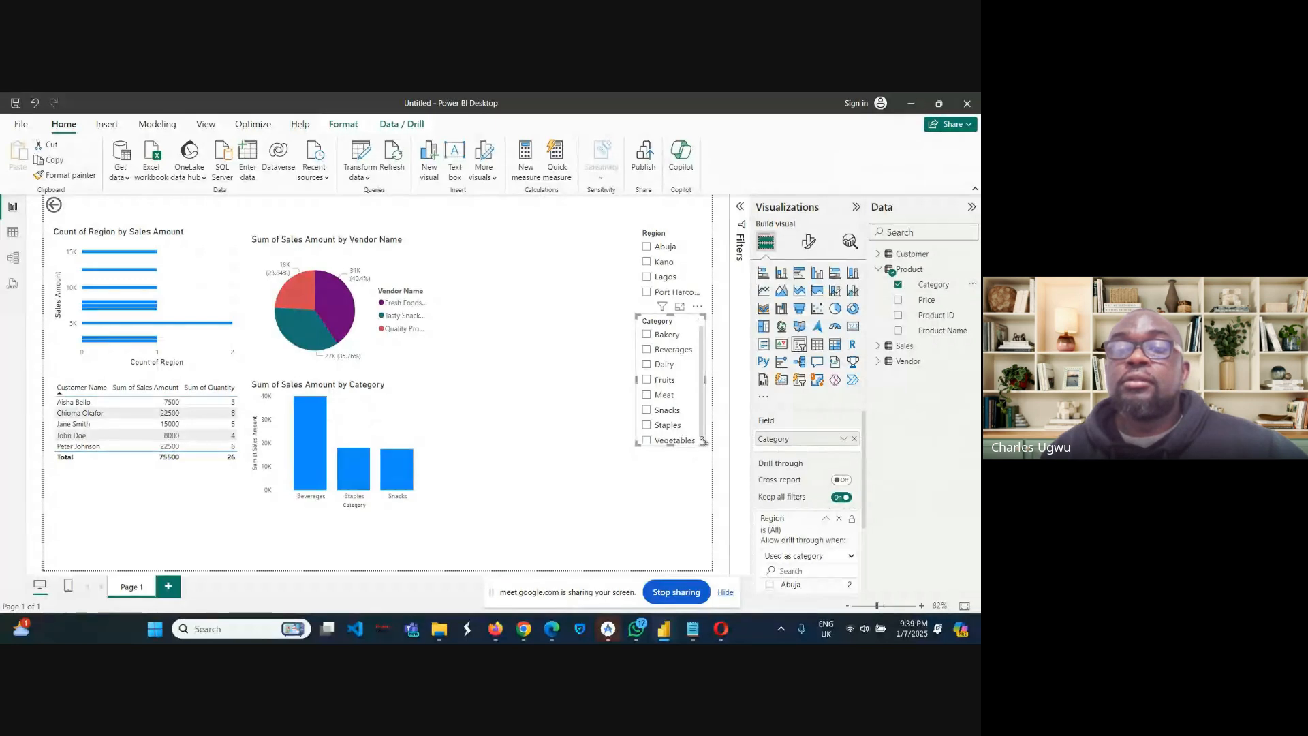
mouse_move(705, 446)
mouse_down()
mouse_move(706, 477)
mouse_move(706, 455)
mouse_up()
click(673, 494)
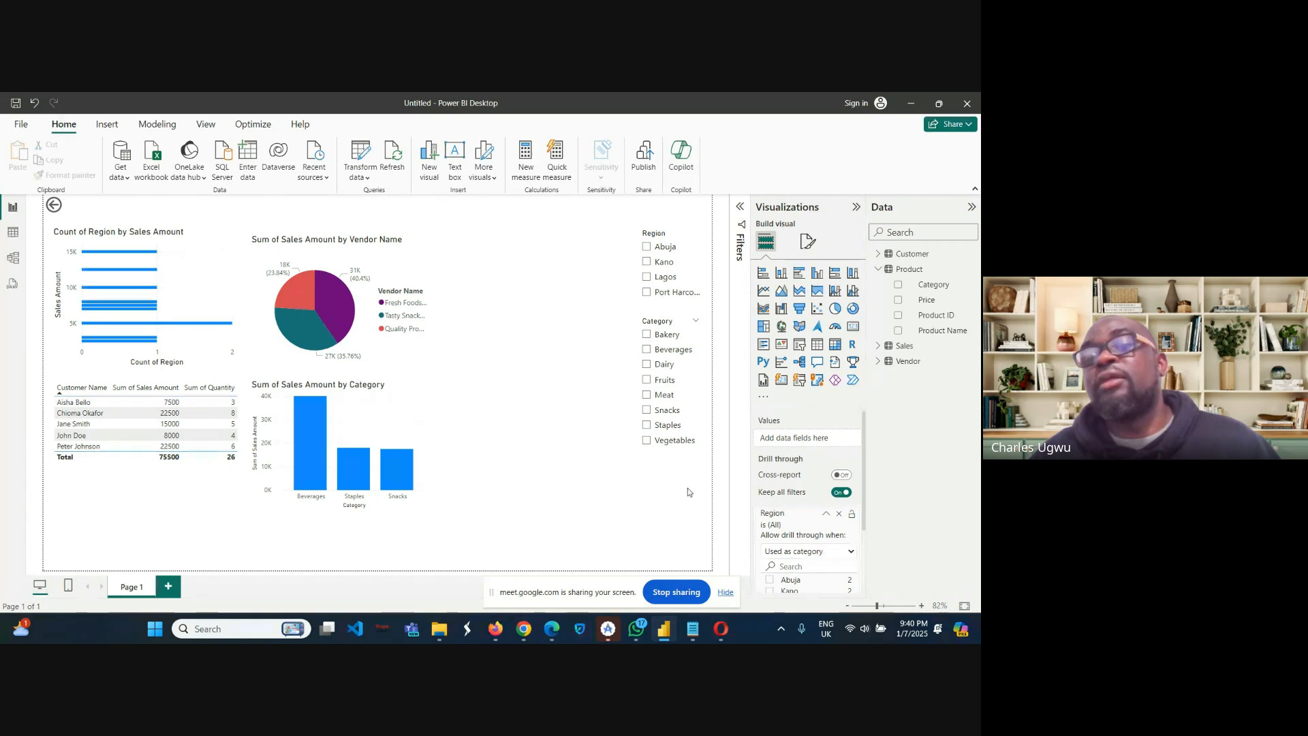
Add another slicer, shrink it to a narrow box, and place it directly below the Category slicer.
click(879, 270)
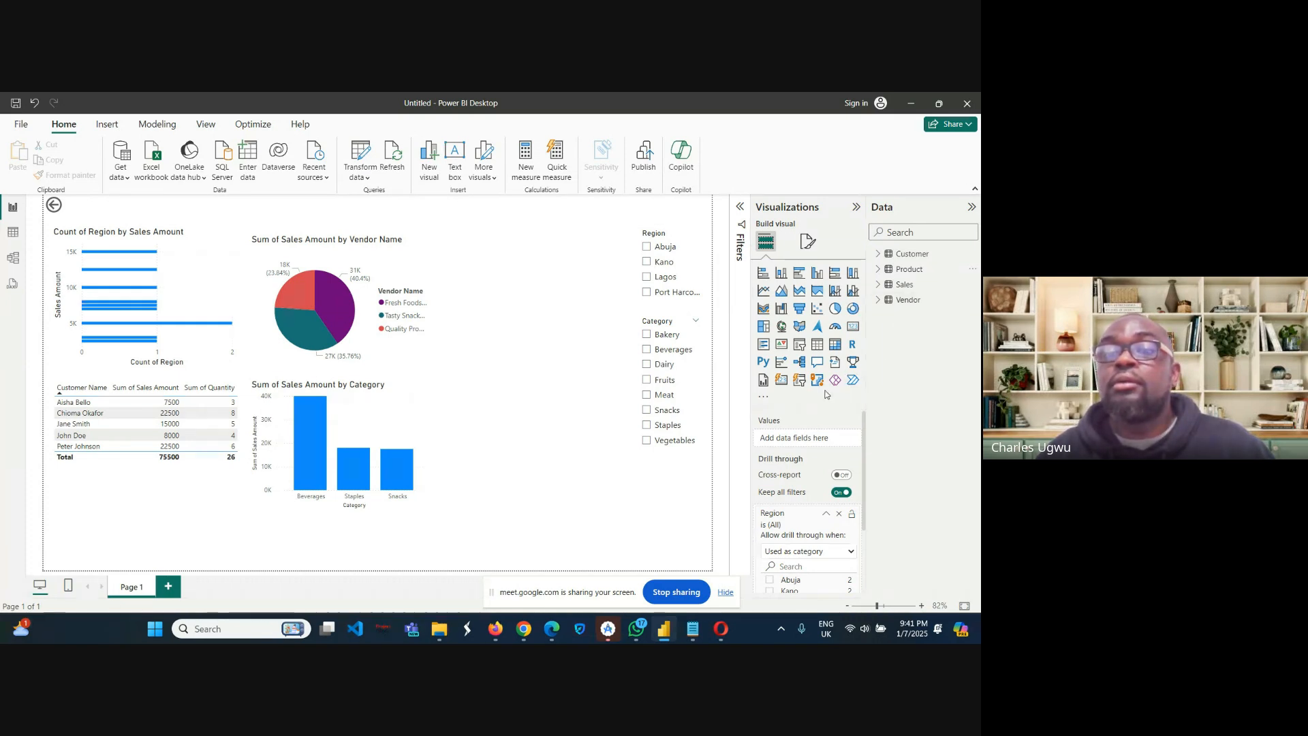
click(800, 346)
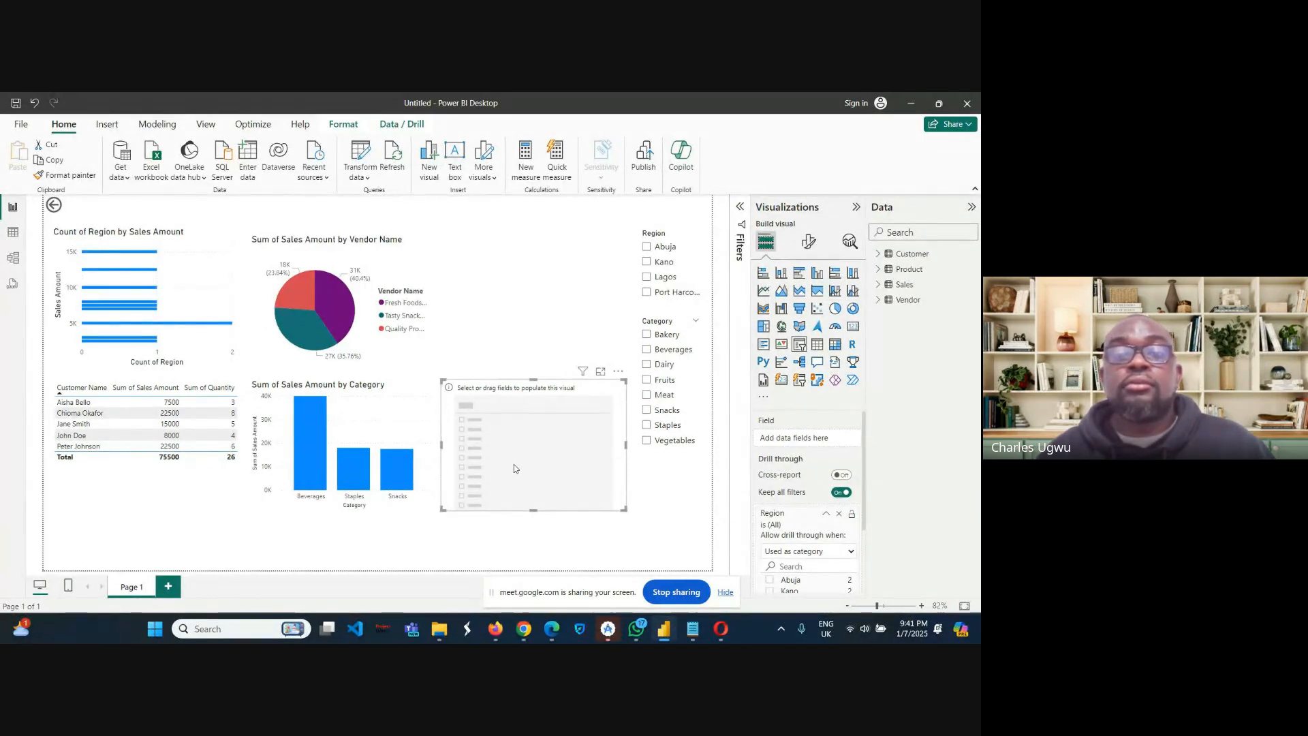
mouse_move(514, 390)
mouse_down()
mouse_move(553, 441)
mouse_move(511, 403)
mouse_up()
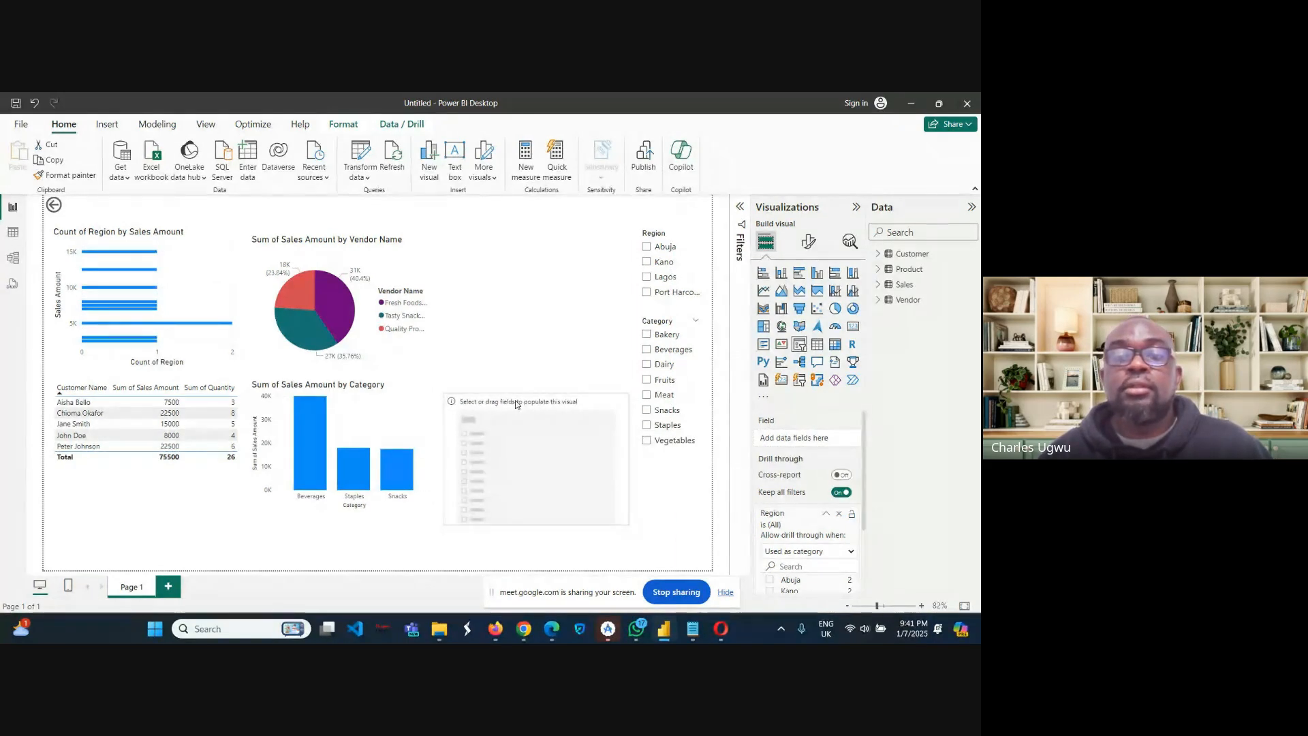
drag(535, 525, 538, 496)
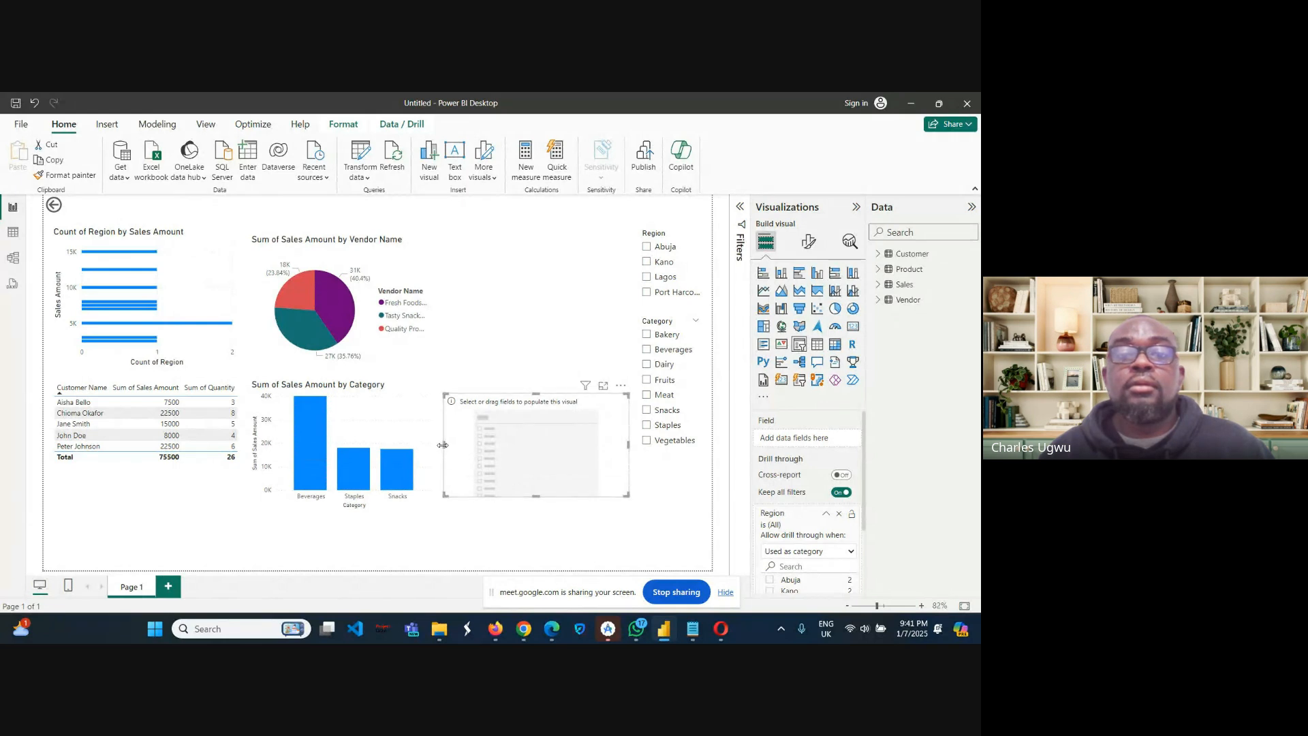
drag(443, 445, 520, 447)
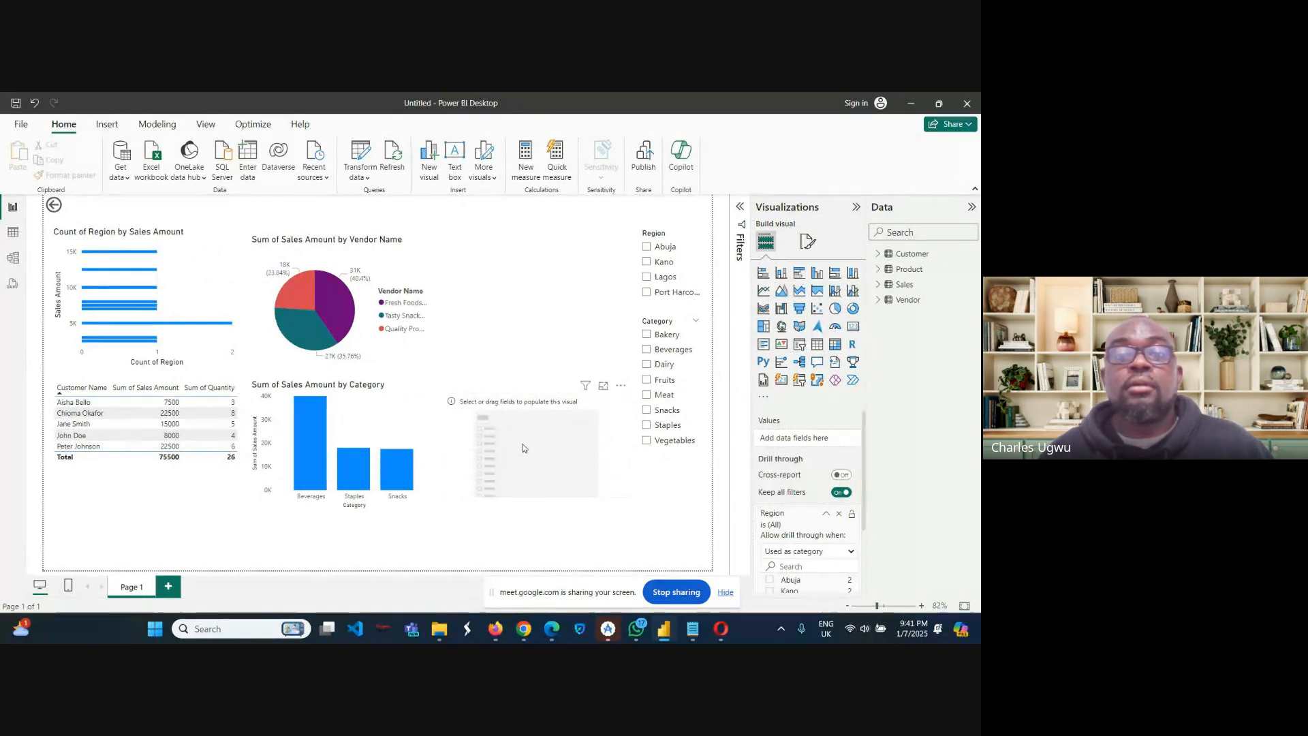
click(459, 443)
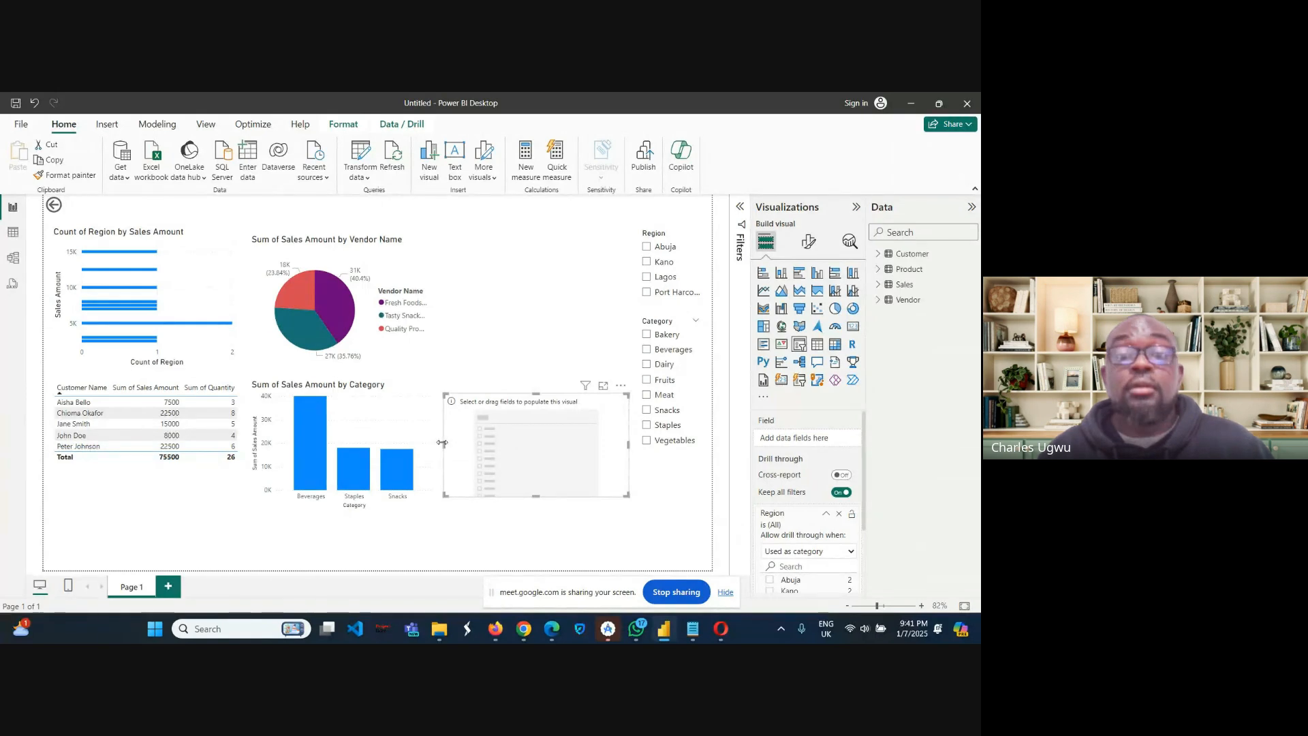
drag(443, 444, 502, 445)
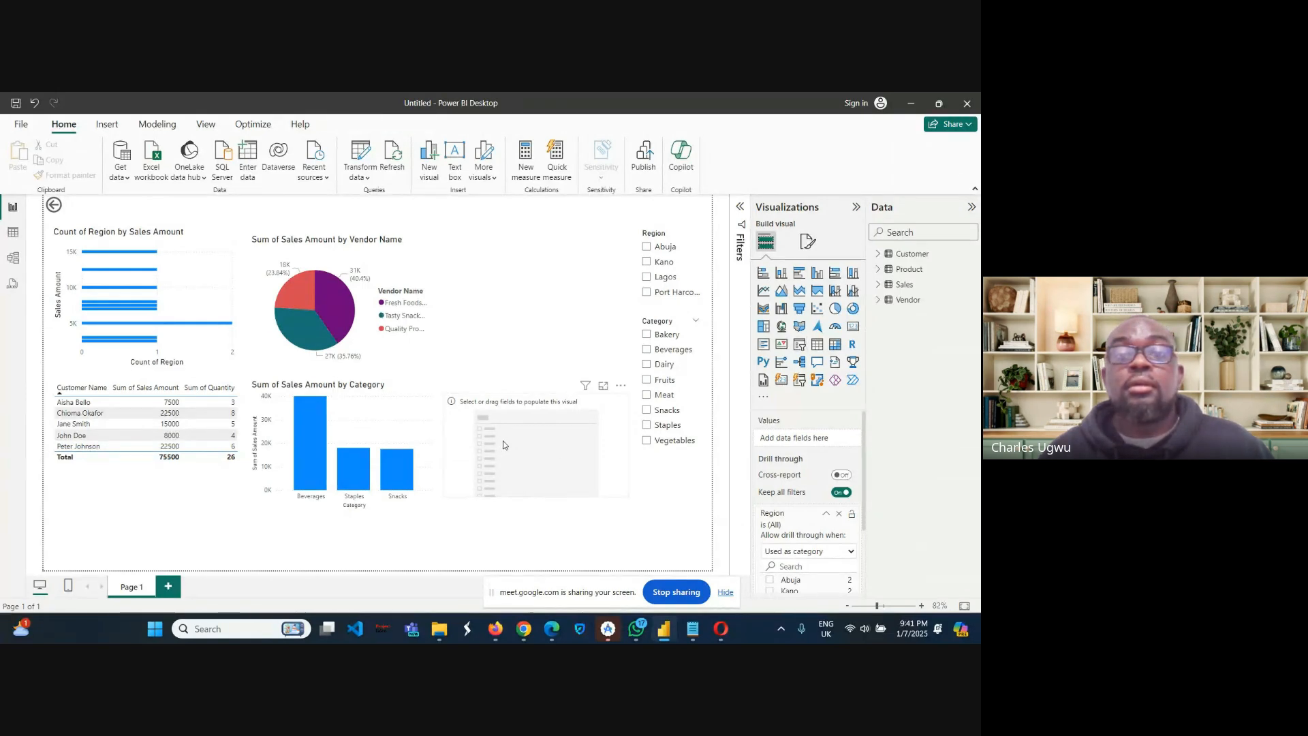
click(611, 461)
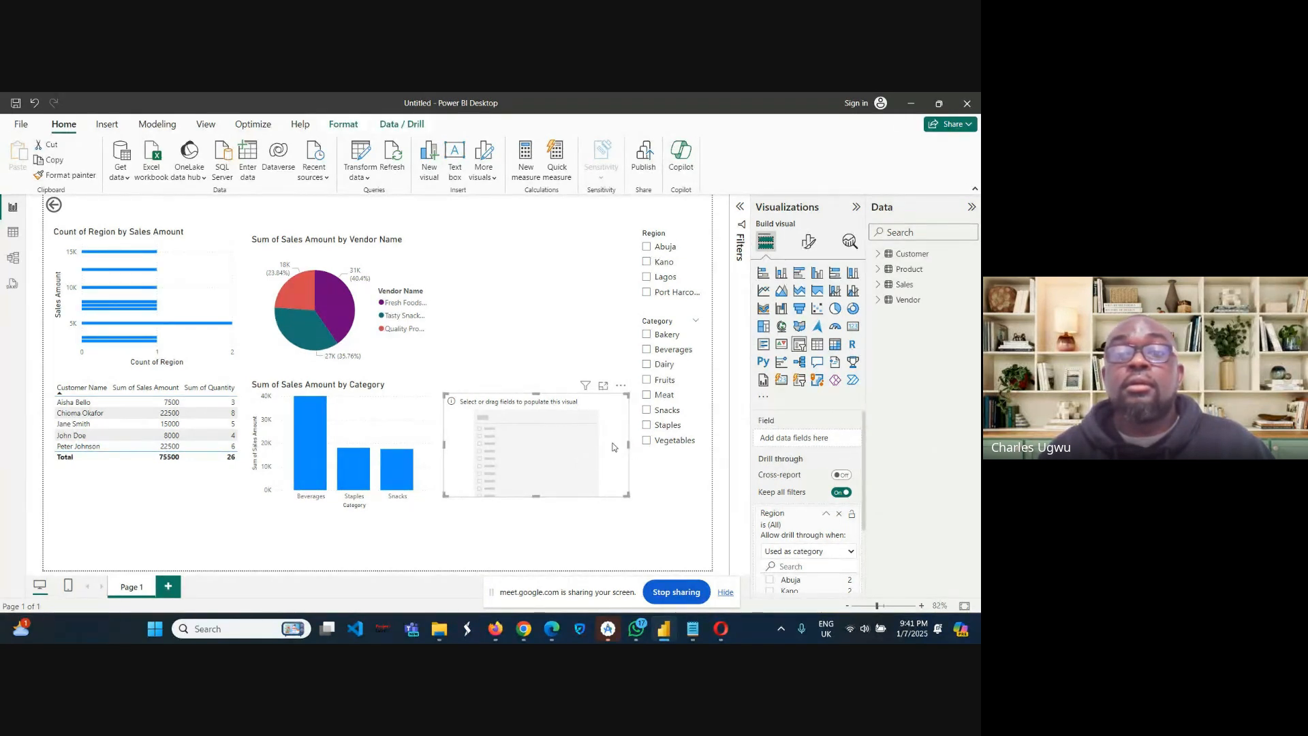
drag(612, 447, 538, 462)
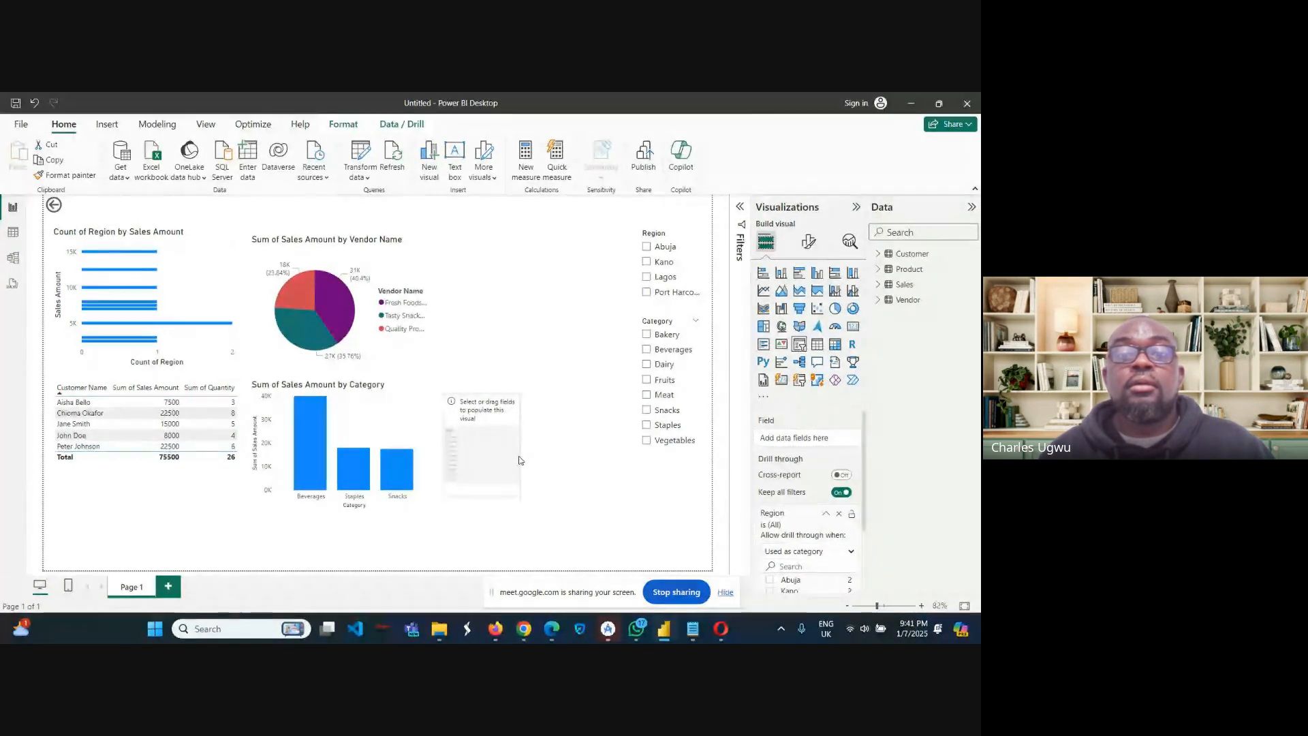
drag(519, 460, 668, 466)
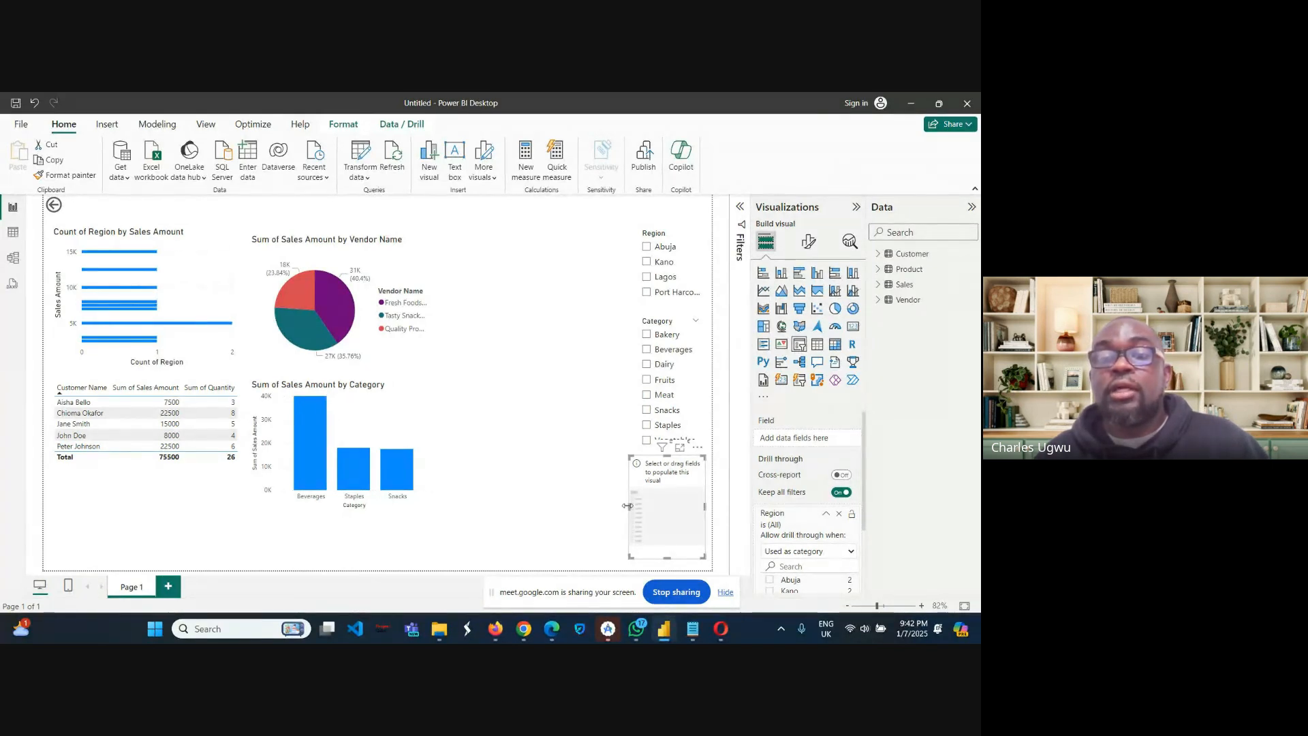
drag(630, 508, 633, 507)
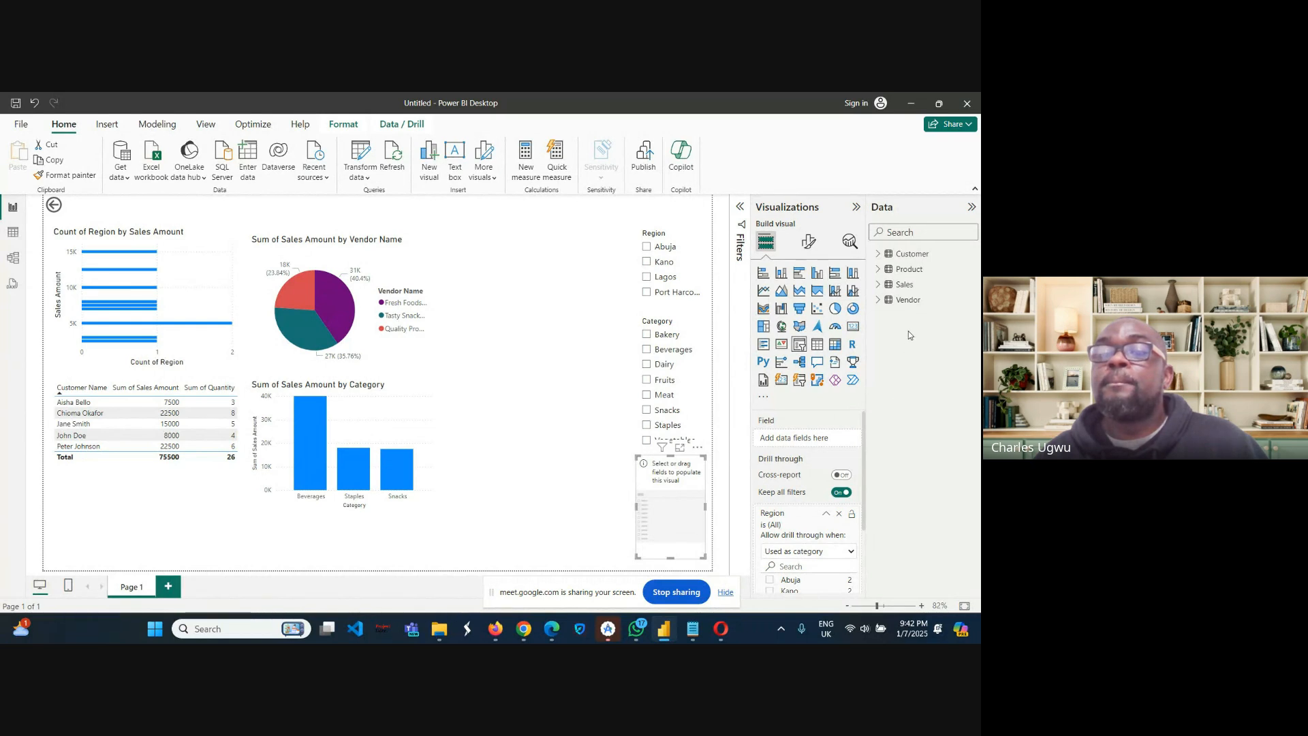
Set Vendor's Vendor Name as the new slicer's field and widen the slicer to fit the full vendor names.
click(878, 300)
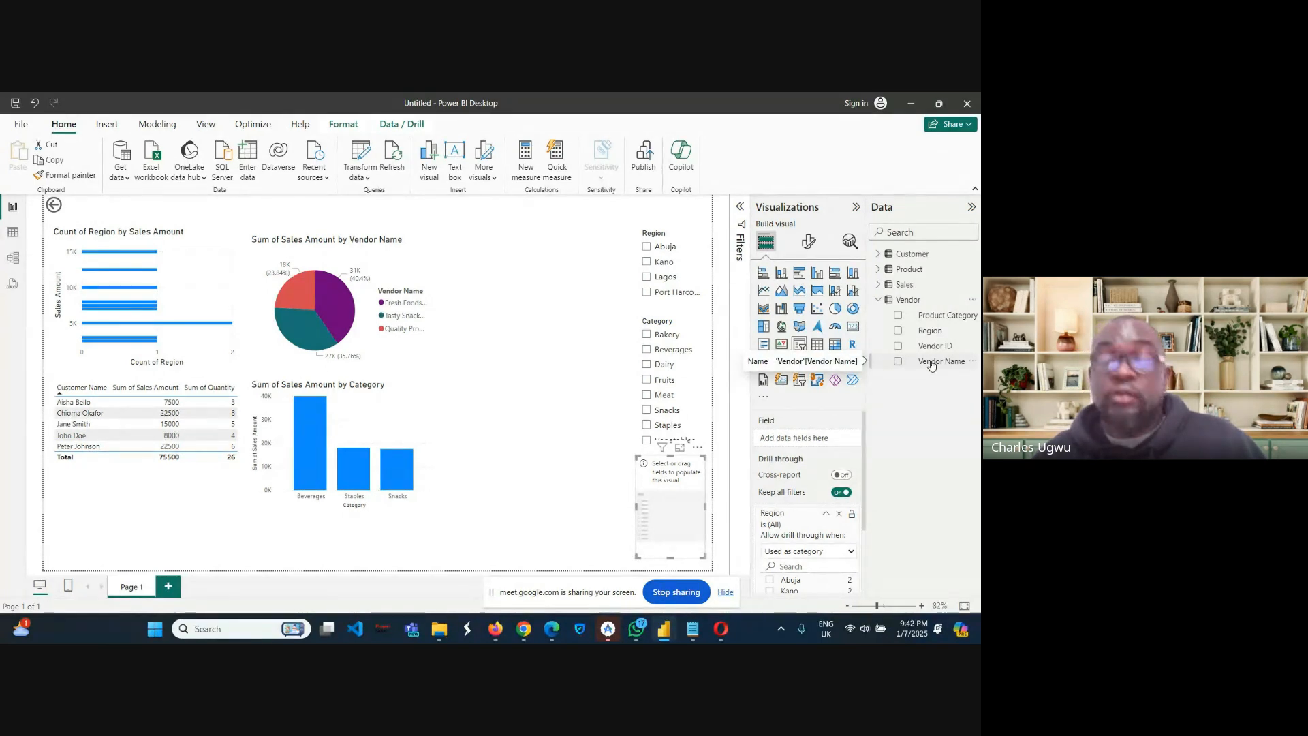
drag(931, 366, 805, 441)
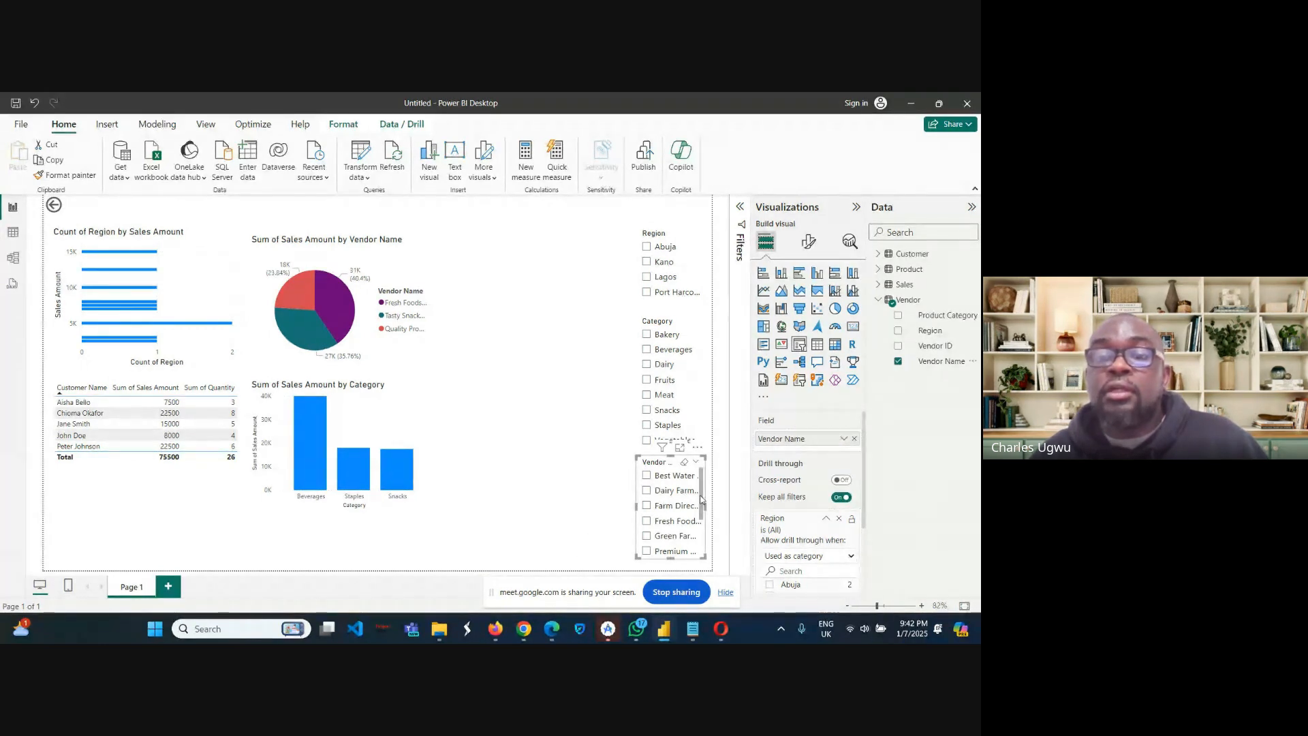
drag(701, 501, 601, 511)
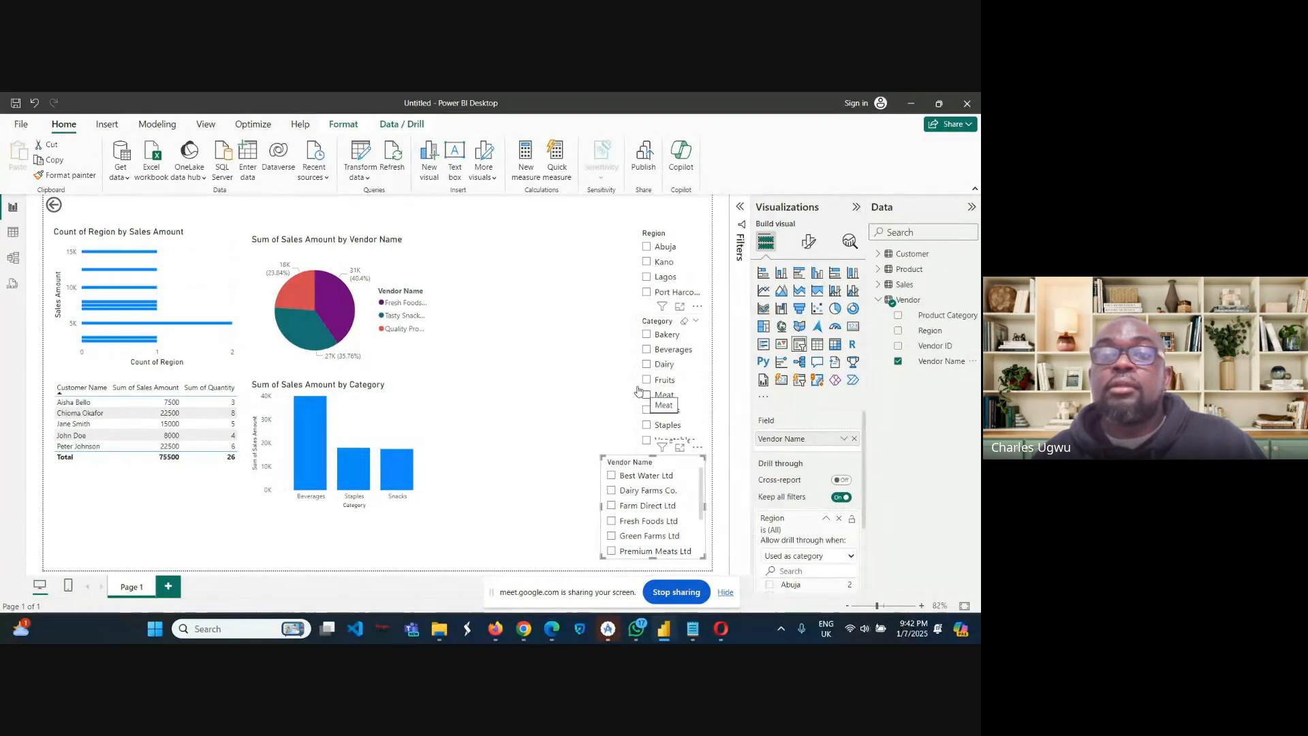
Widen the Category slicer to about the width of the Vendor Name slicer, leaving no category selected.
click(610, 395)
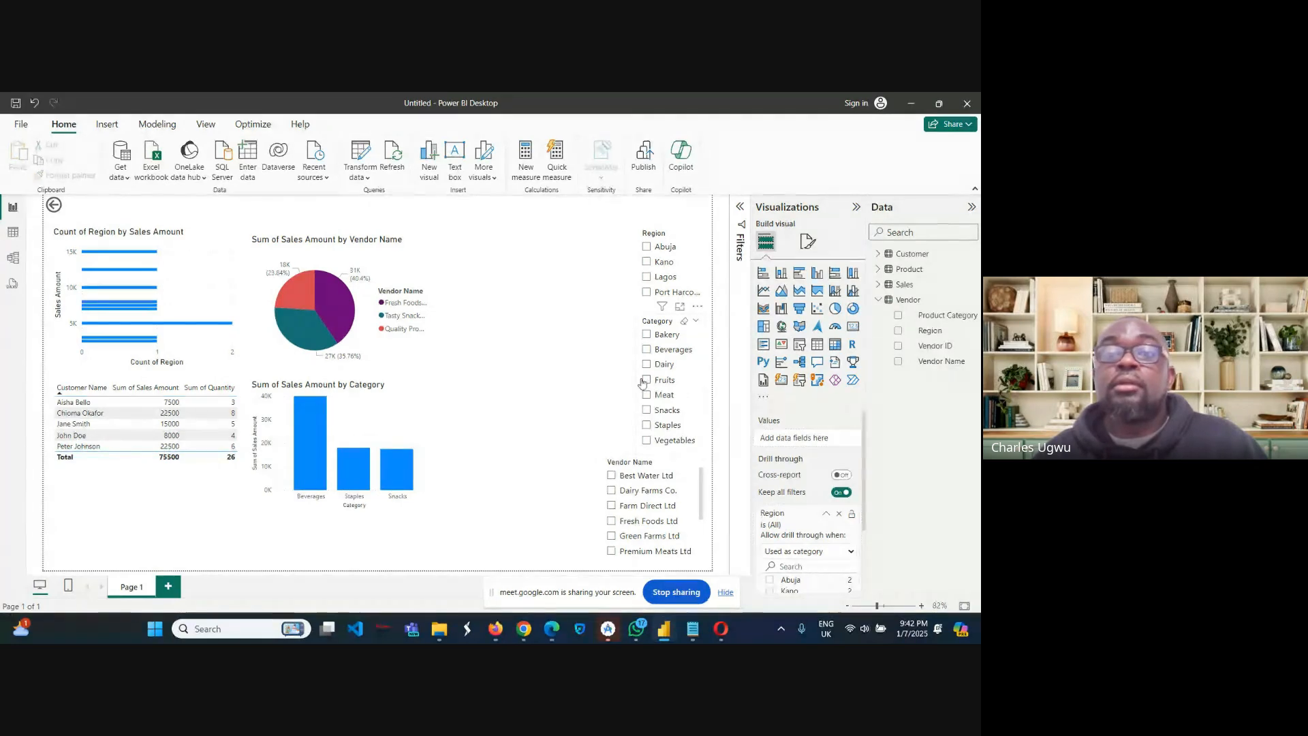
click(647, 382)
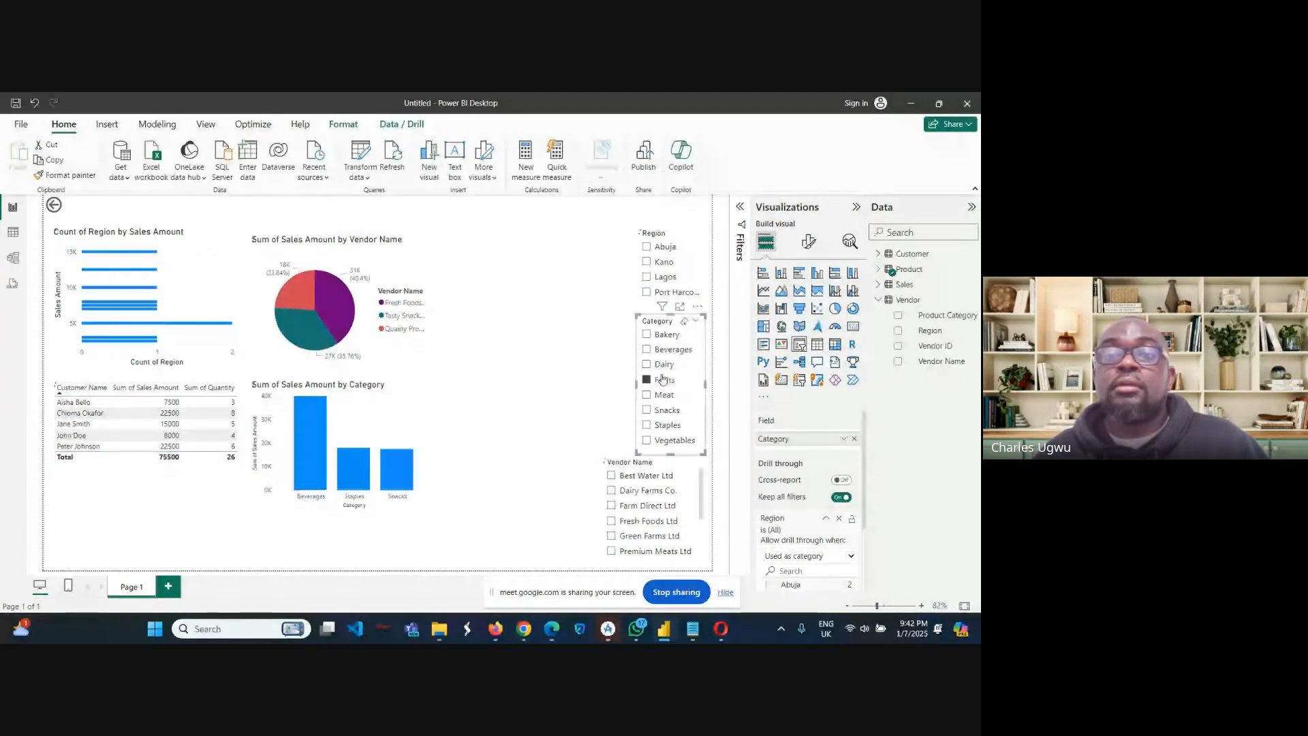
click(647, 381)
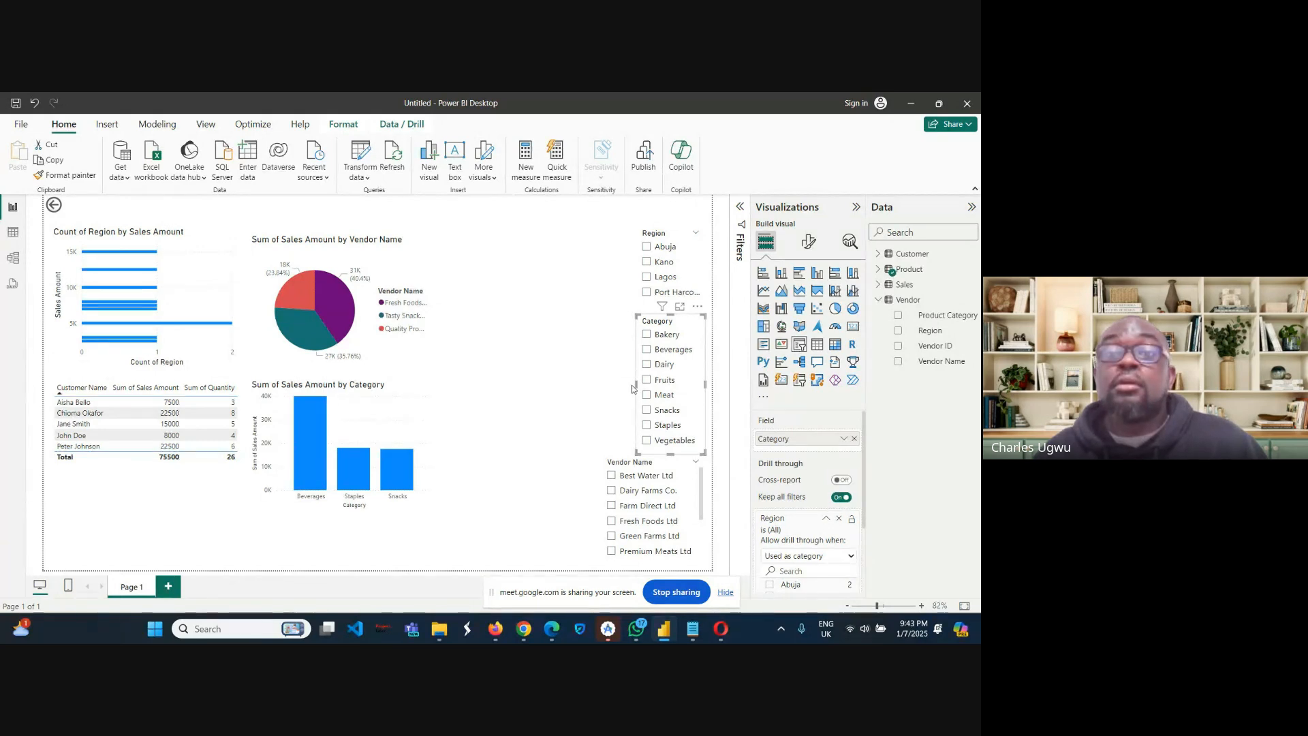
drag(634, 385, 610, 388)
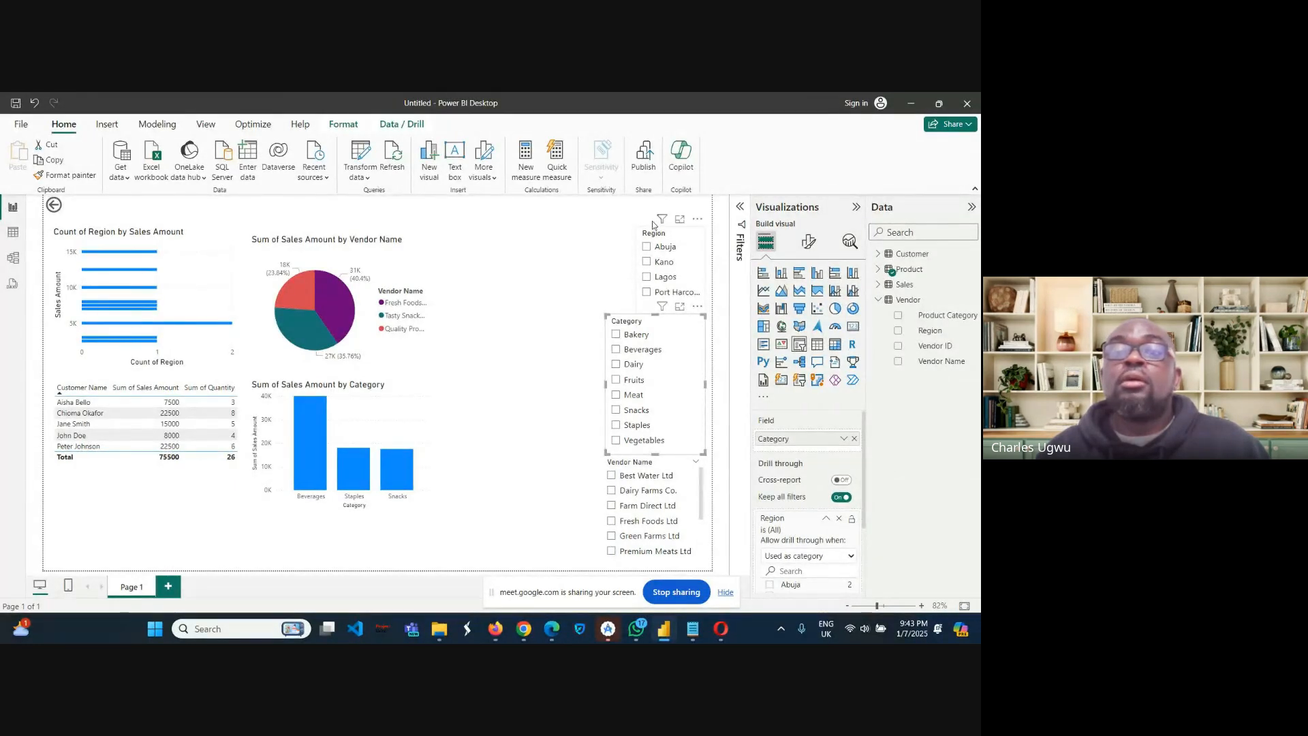
Widen the Region slicer to match the Category slicer, clear its Kano selection, and lower its upper edge slightly.
click(647, 256)
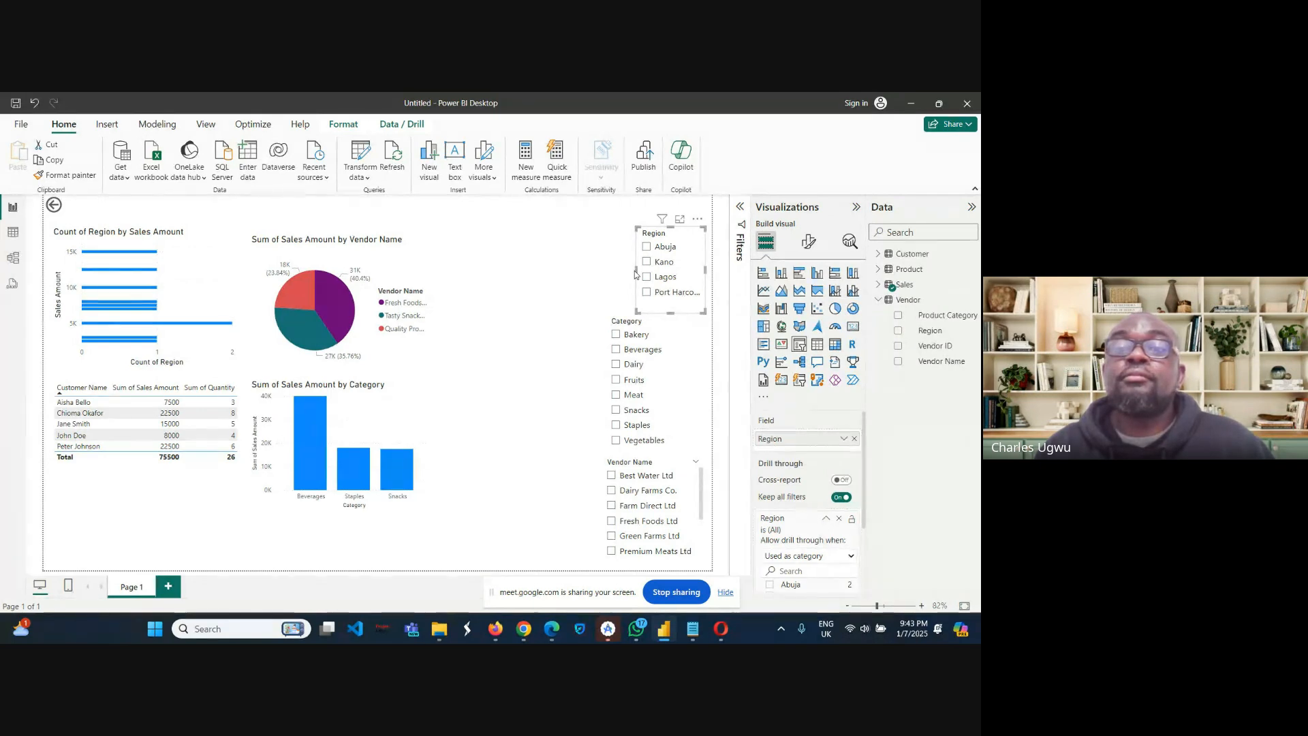
click(635, 274)
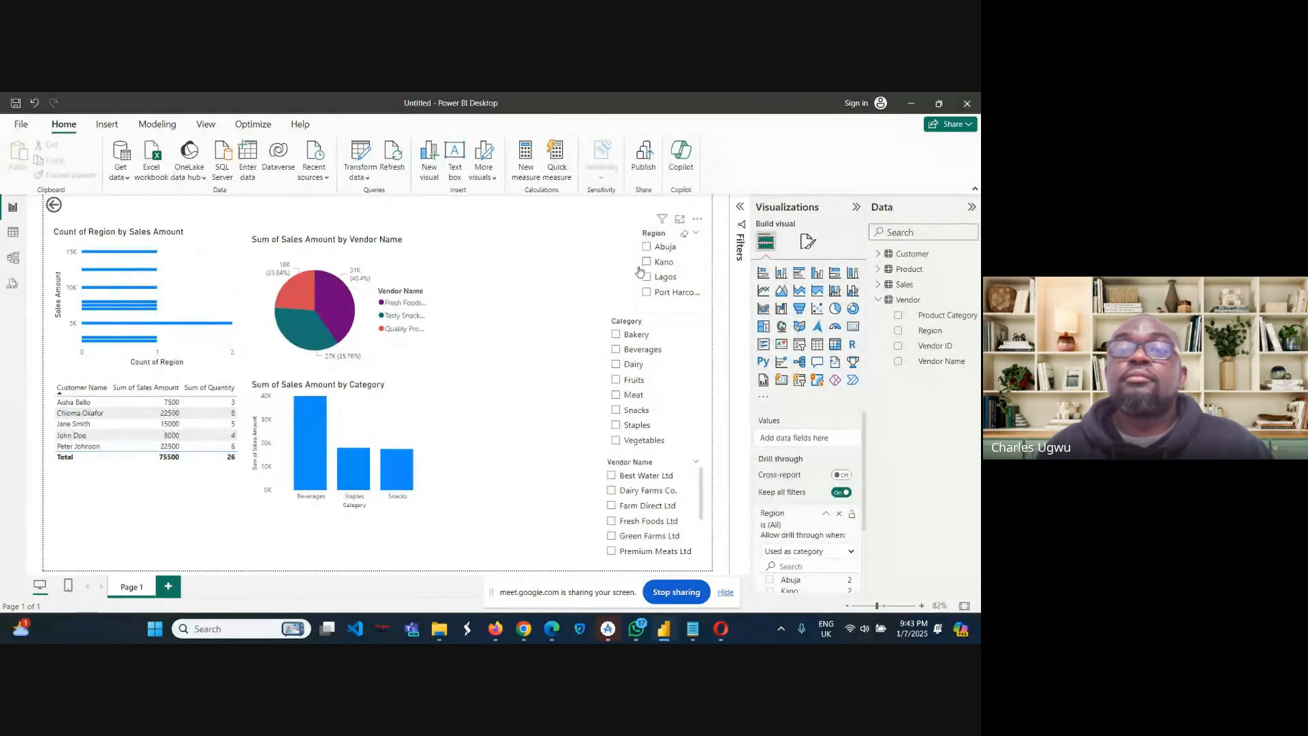
click(700, 261)
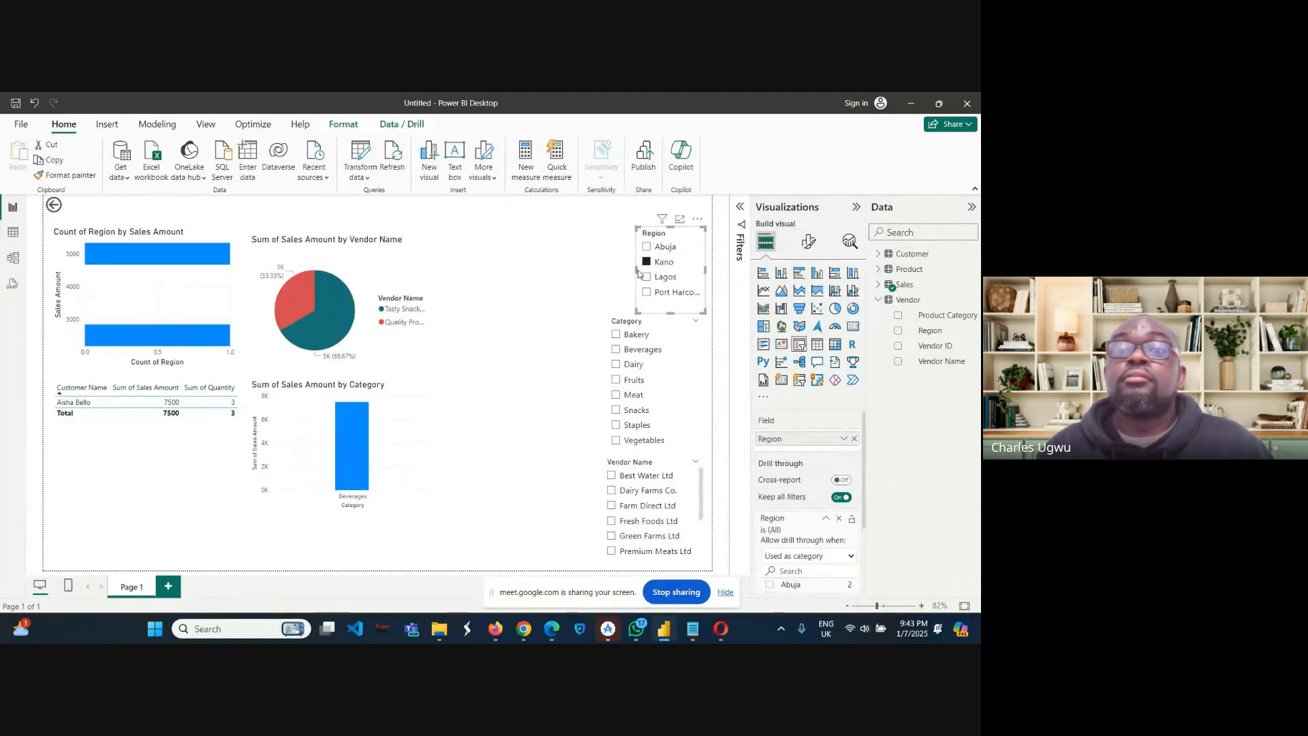
drag(635, 270, 605, 274)
click(616, 262)
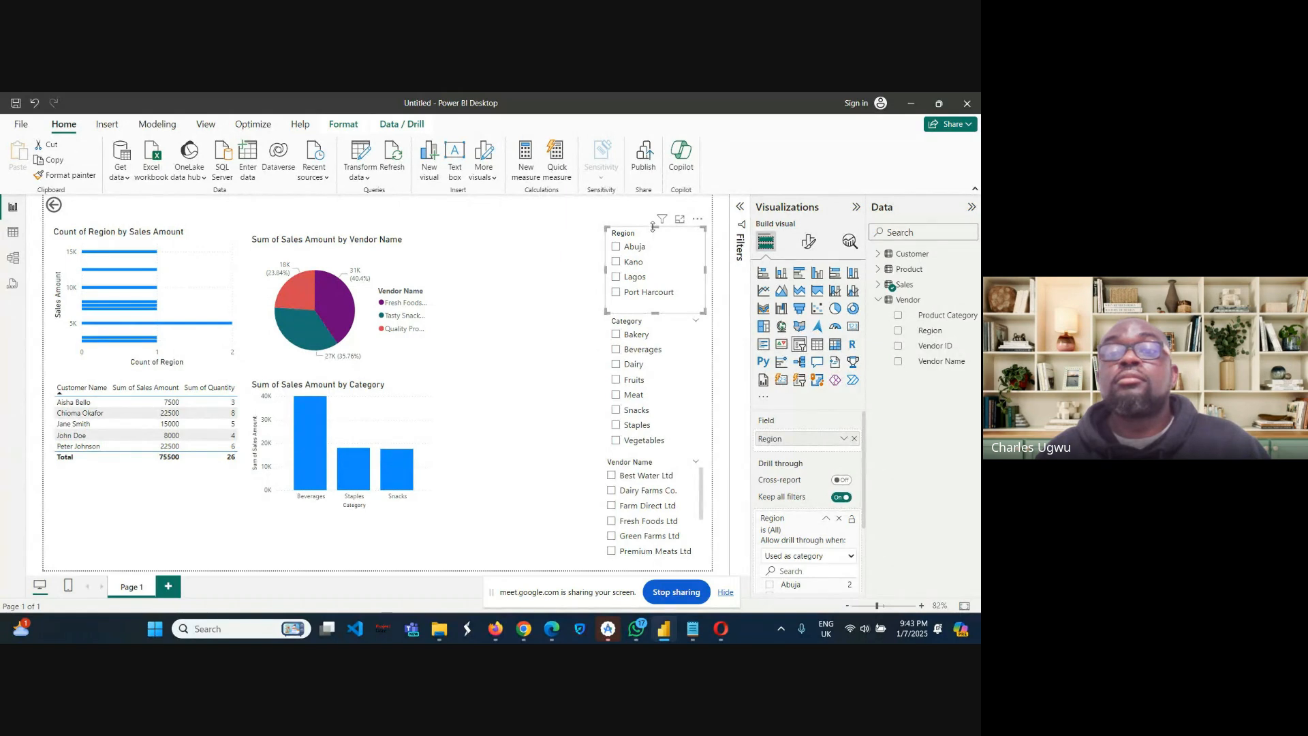
mouse_move(653, 226)
mouse_down()
mouse_move(657, 251)
mouse_move(655, 240)
mouse_up()
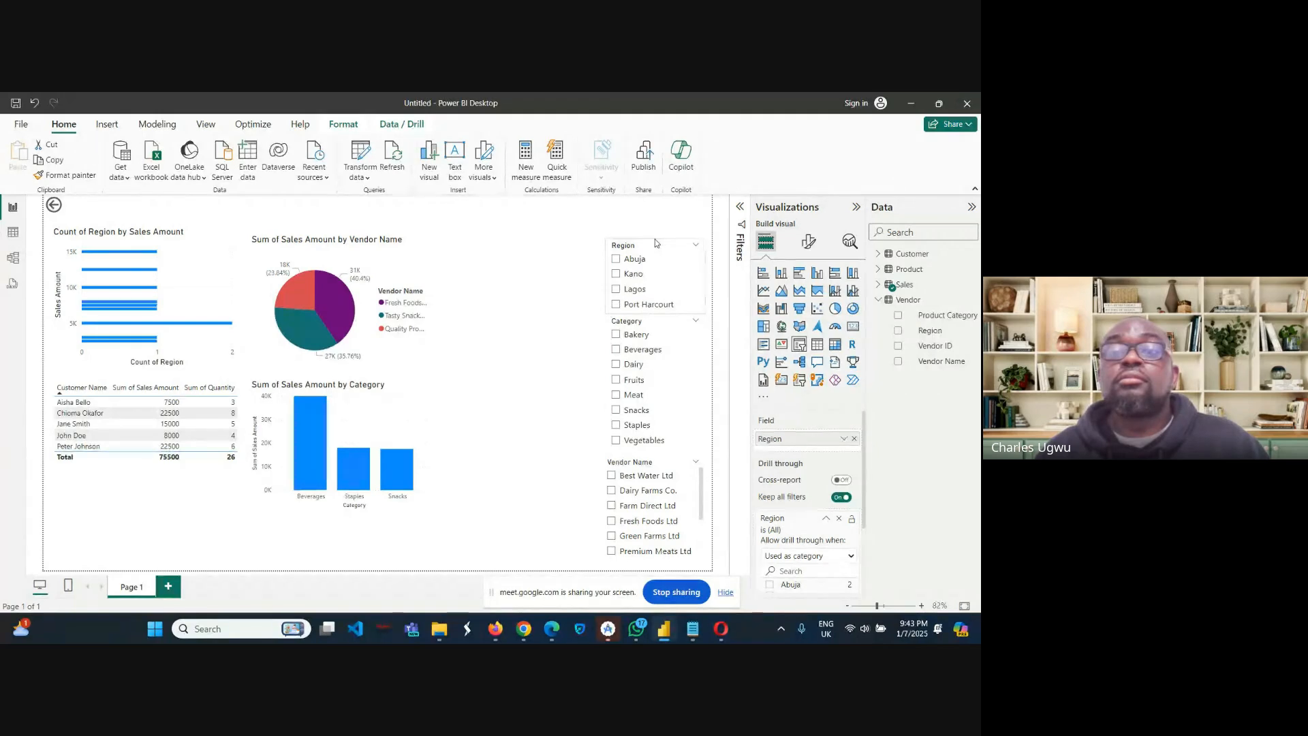
click(520, 399)
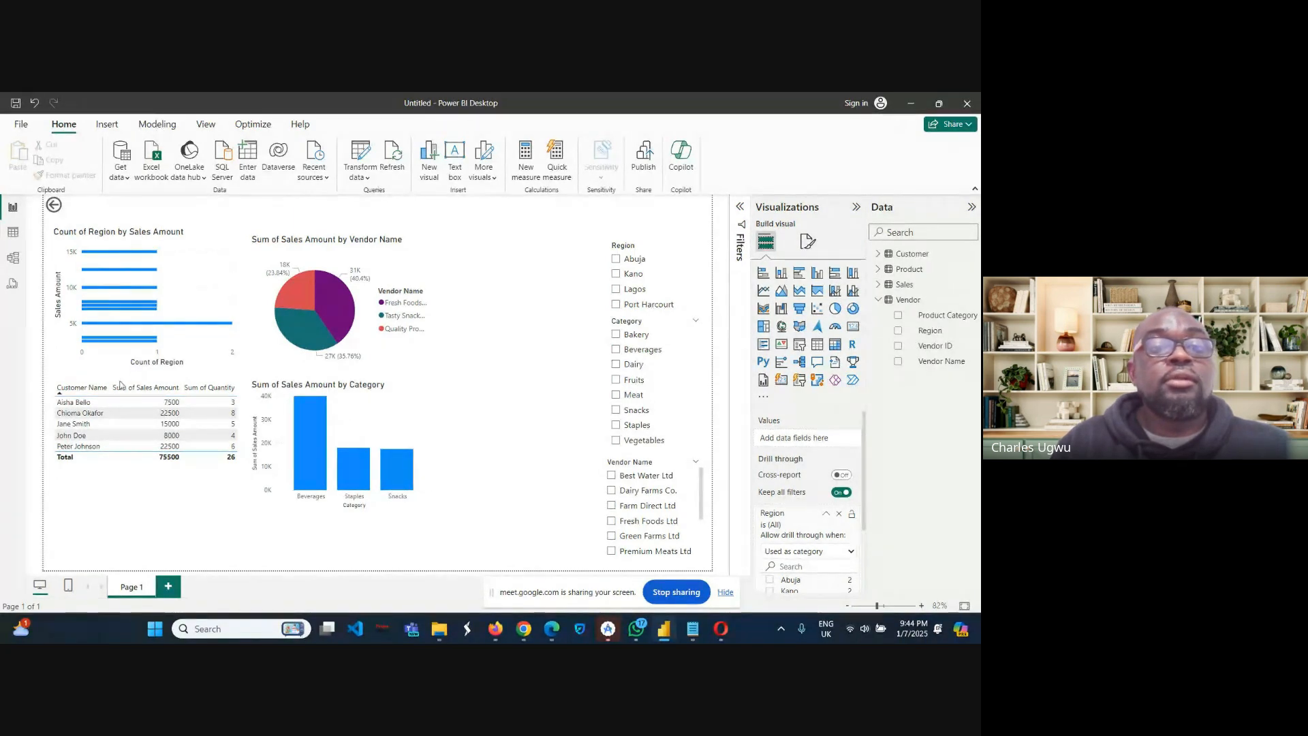
Lower the customer table's upper edge and move the Sales Amount by Category column chart down slightly.
click(170, 384)
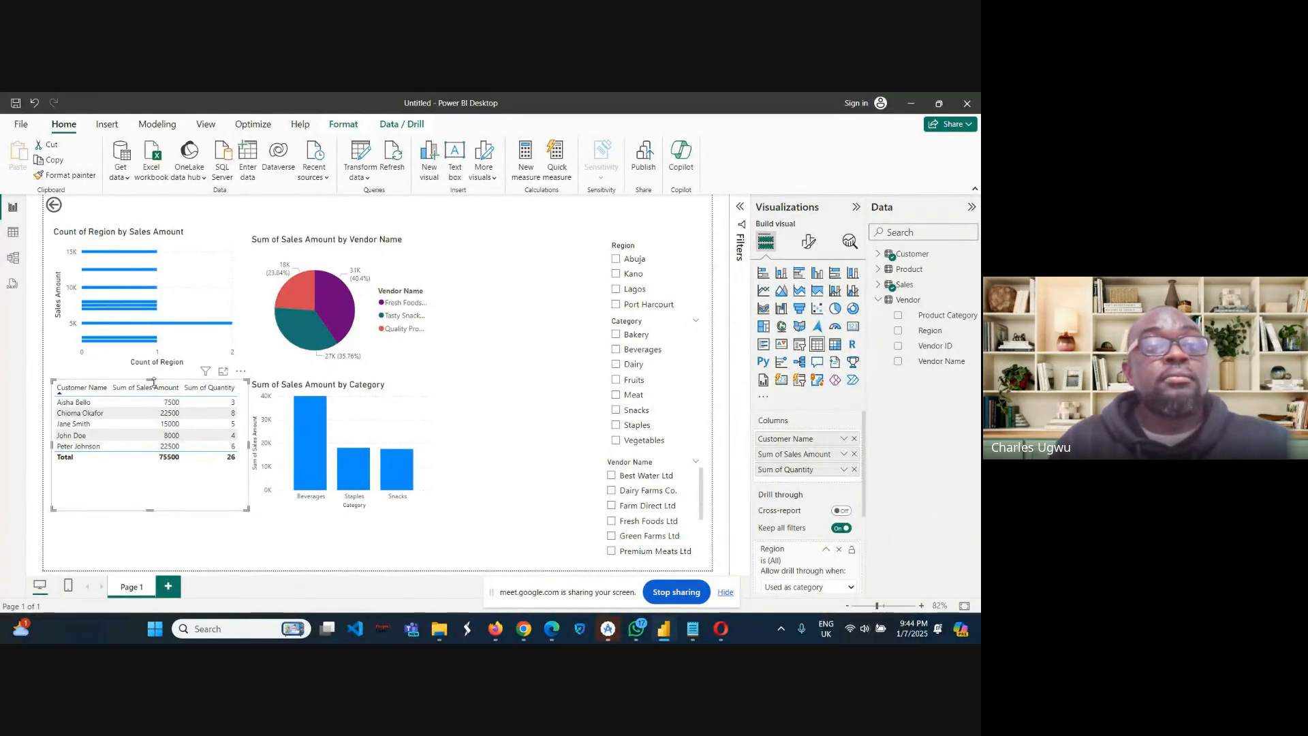
drag(153, 381, 158, 412)
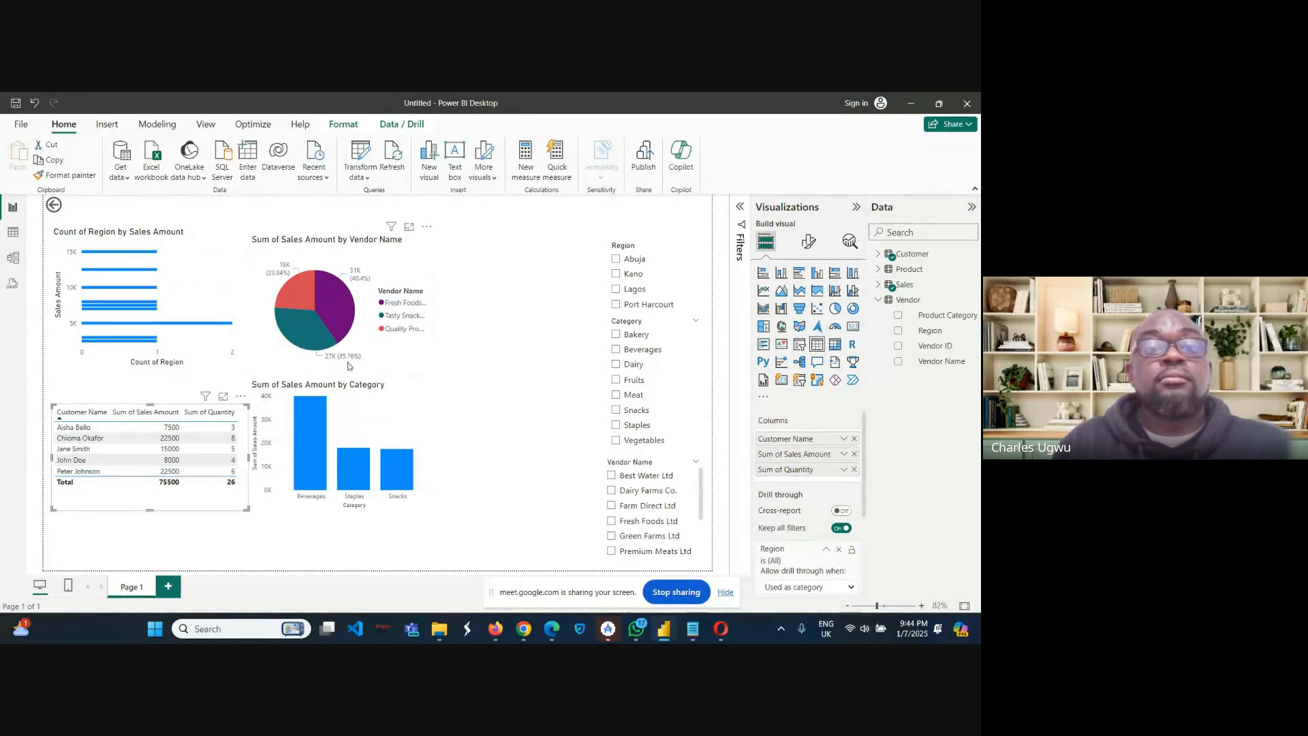
click(346, 390)
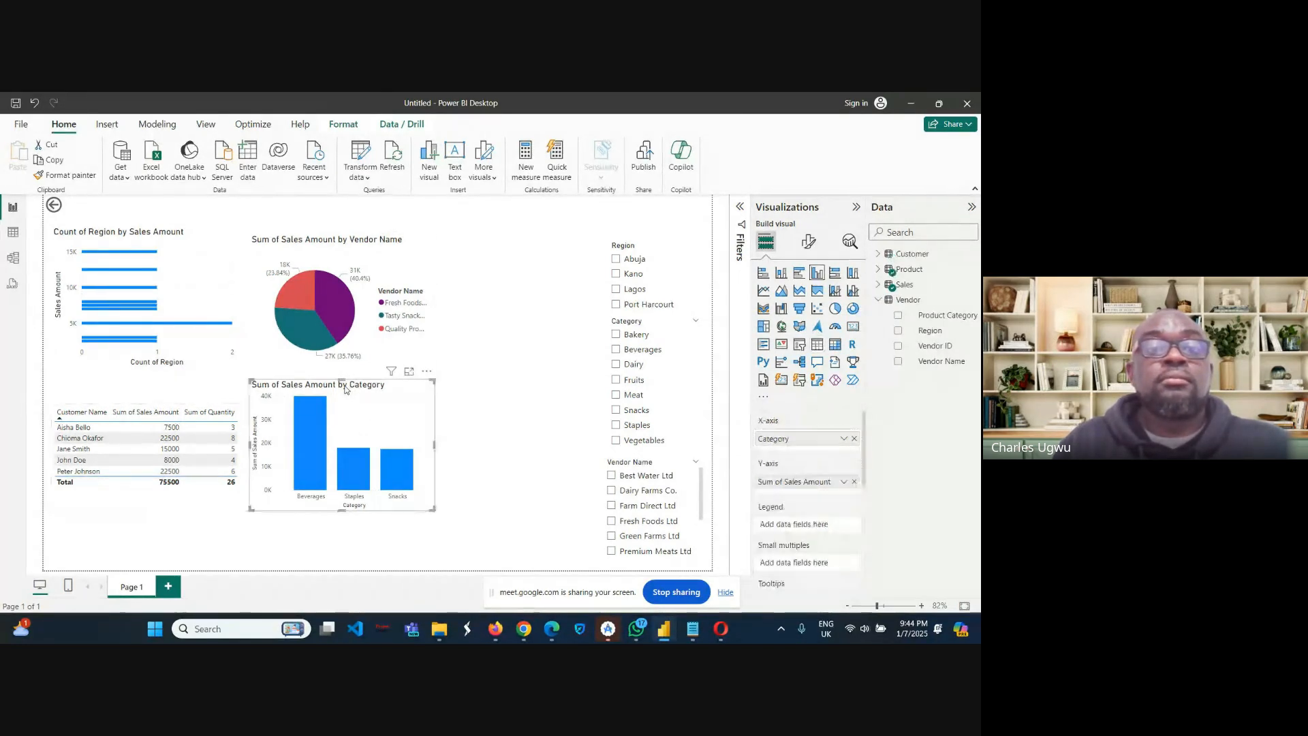
drag(345, 387, 346, 415)
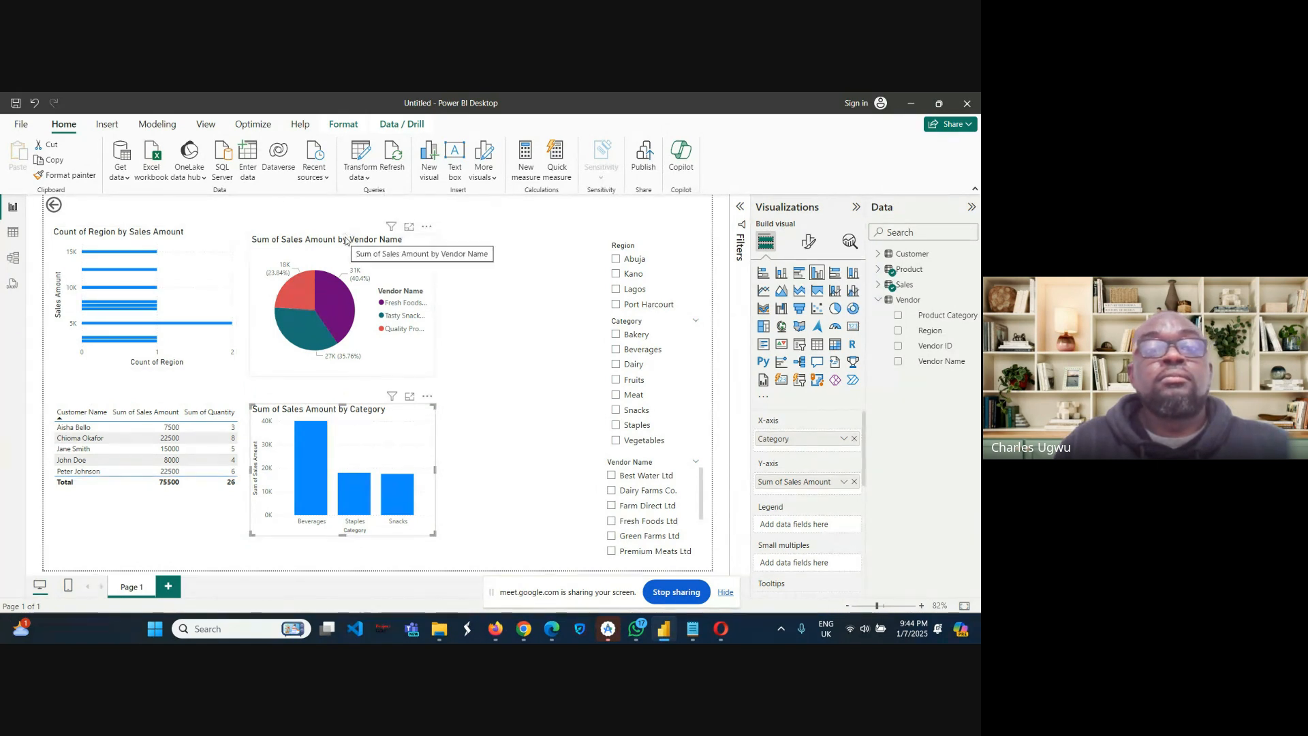
Move the Region by Sales Amount bar chart and the Vendor Name pie chart down to free space above them.
click(164, 237)
drag(163, 236, 167, 264)
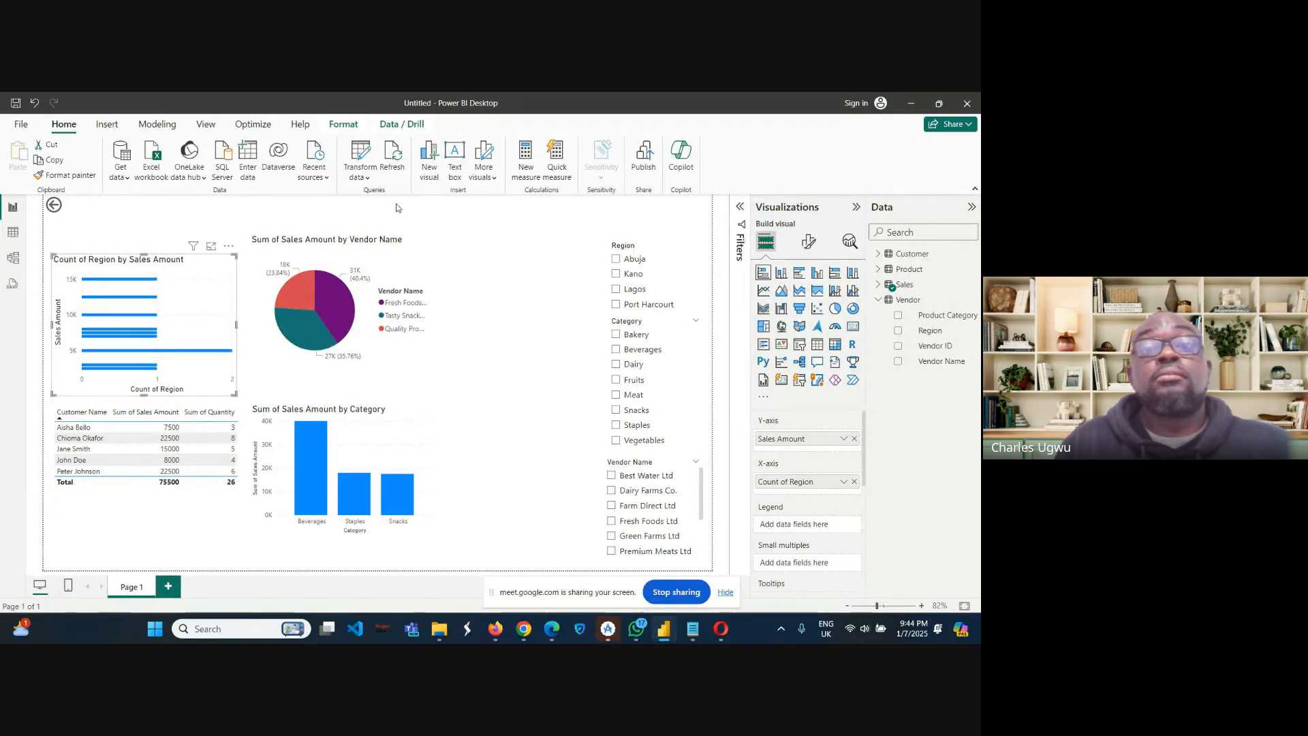
click(380, 245)
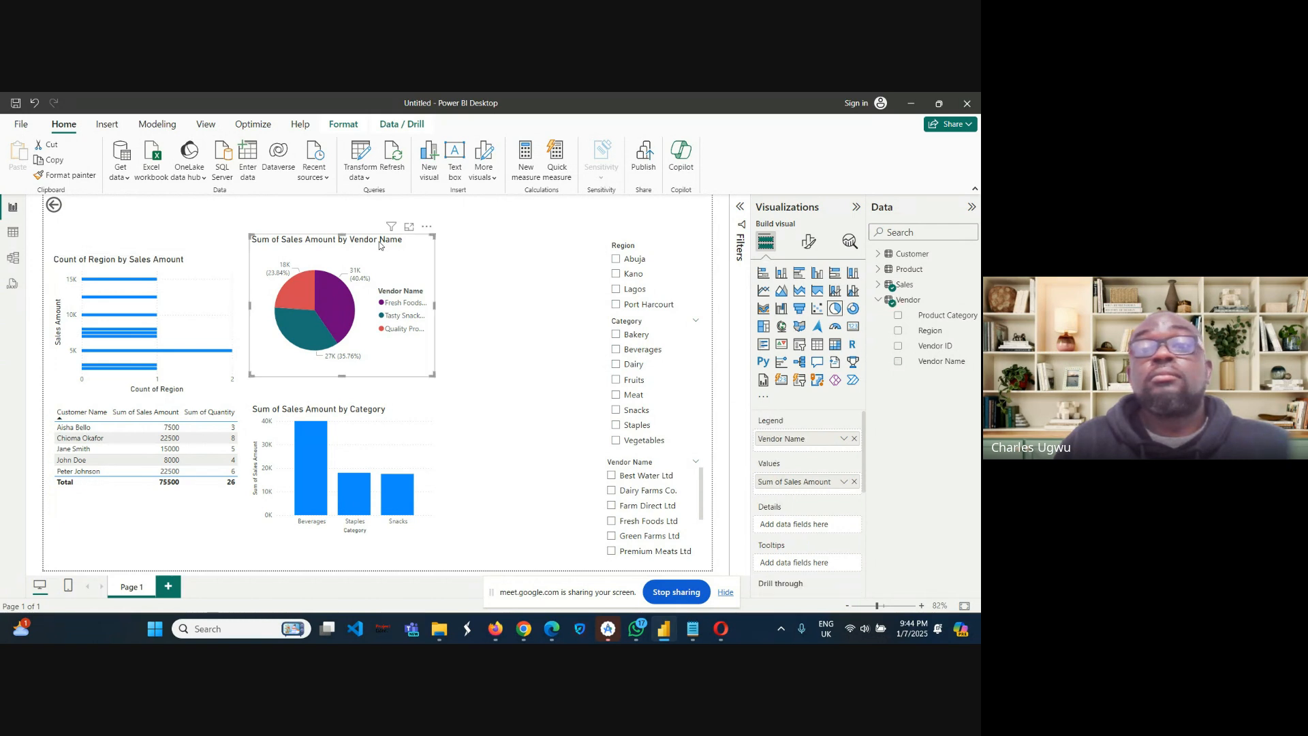
drag(380, 245, 382, 263)
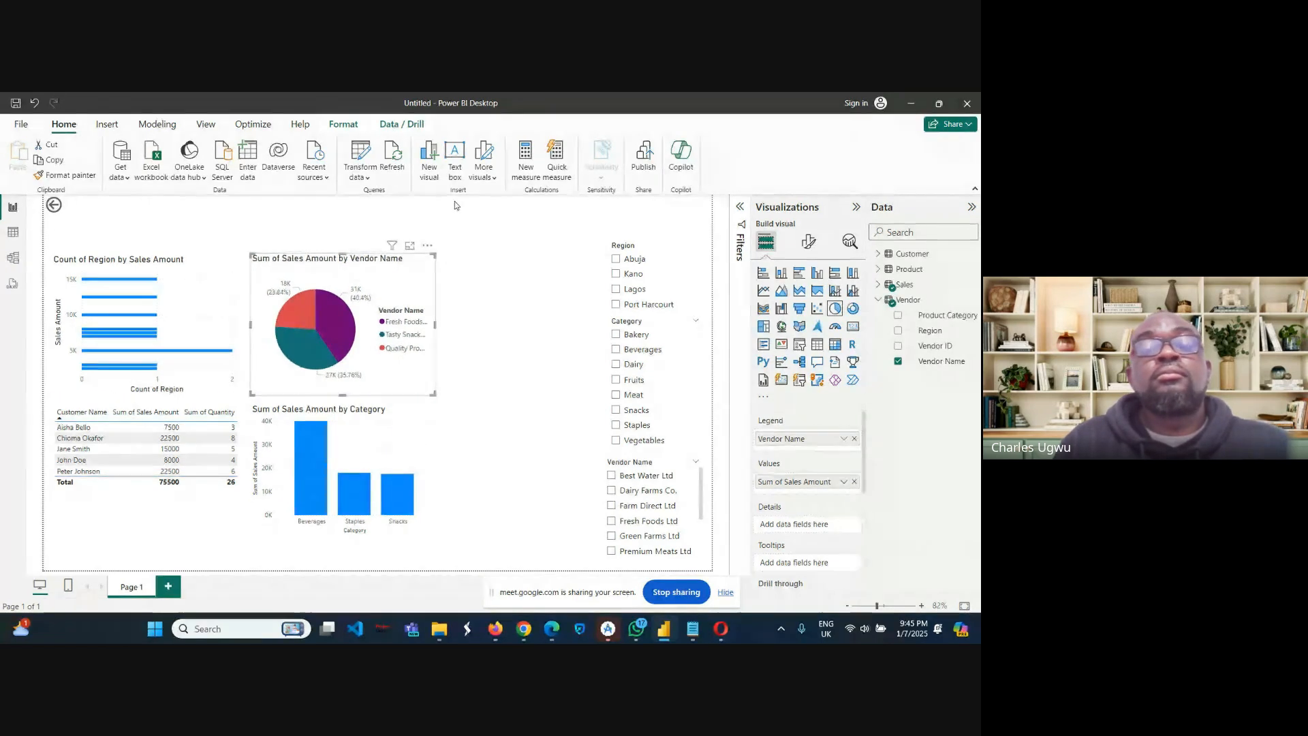
click(455, 204)
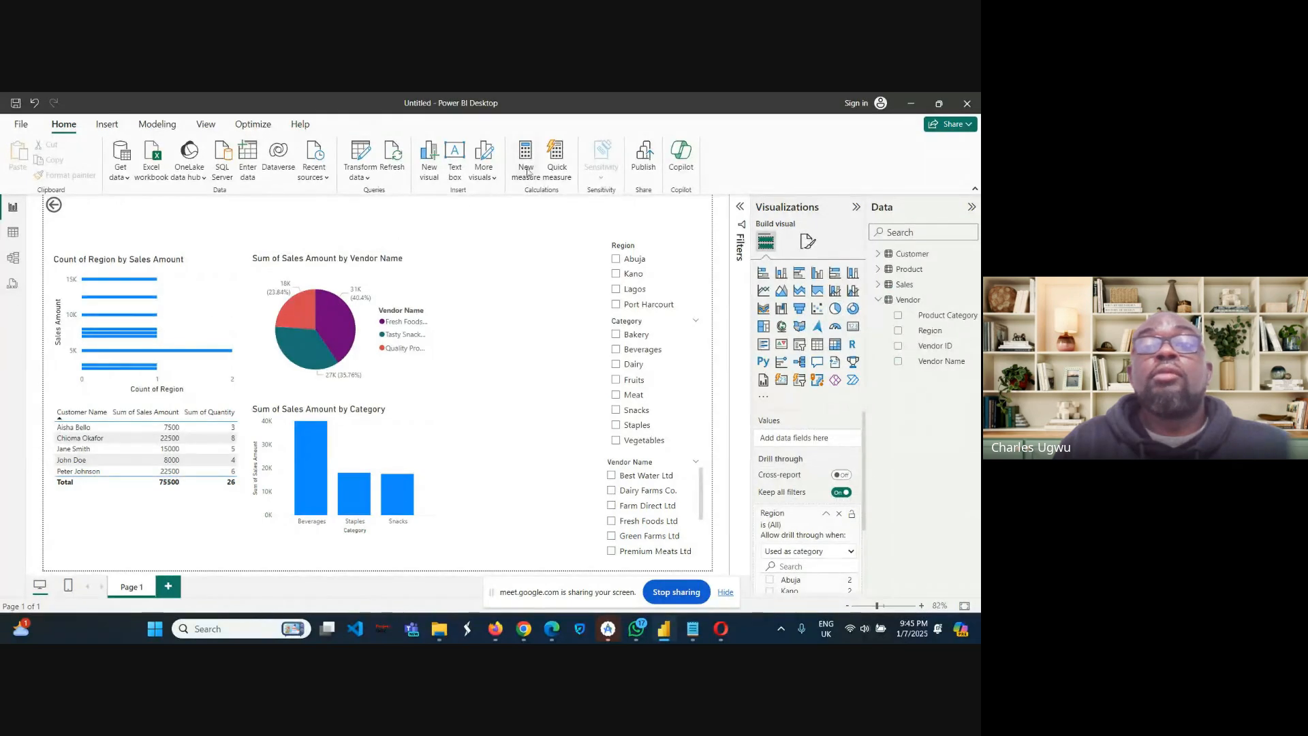
Insert a text box on the report page and enter the title "Foodtraco Sales Insight 2024".
click(454, 167)
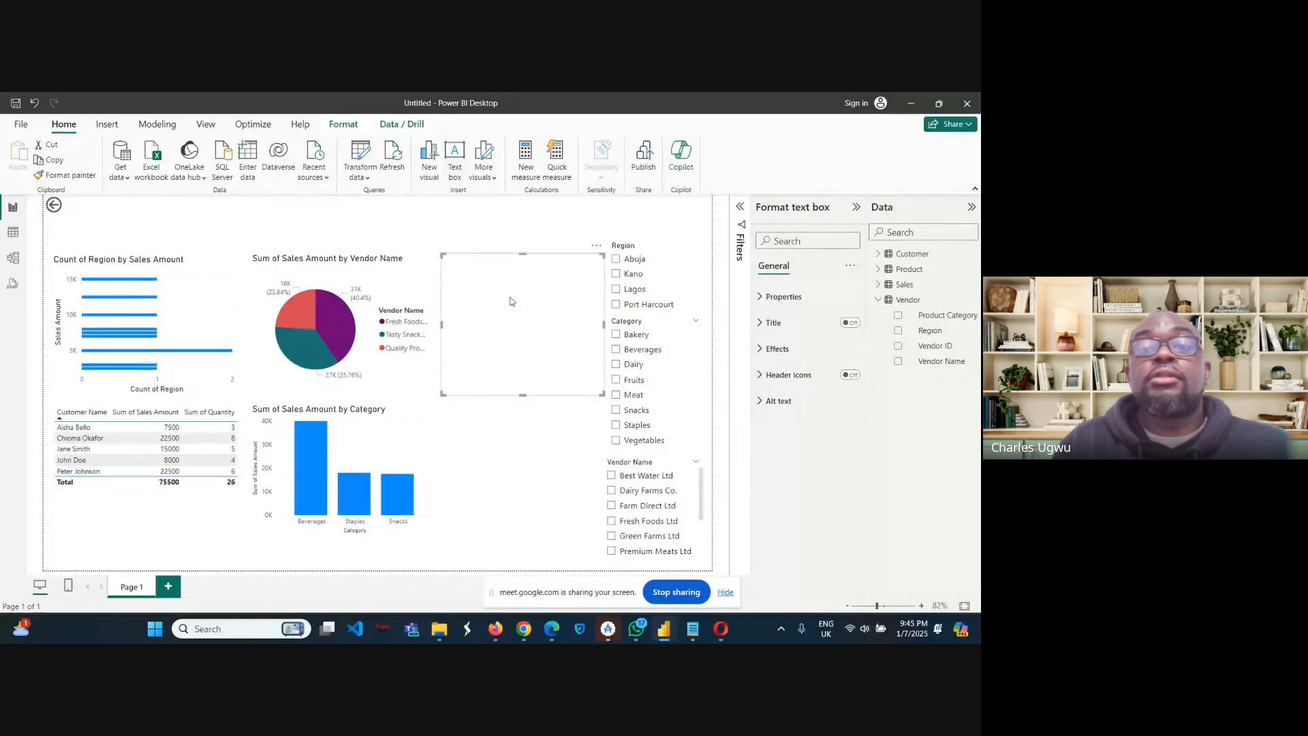
click(455, 324)
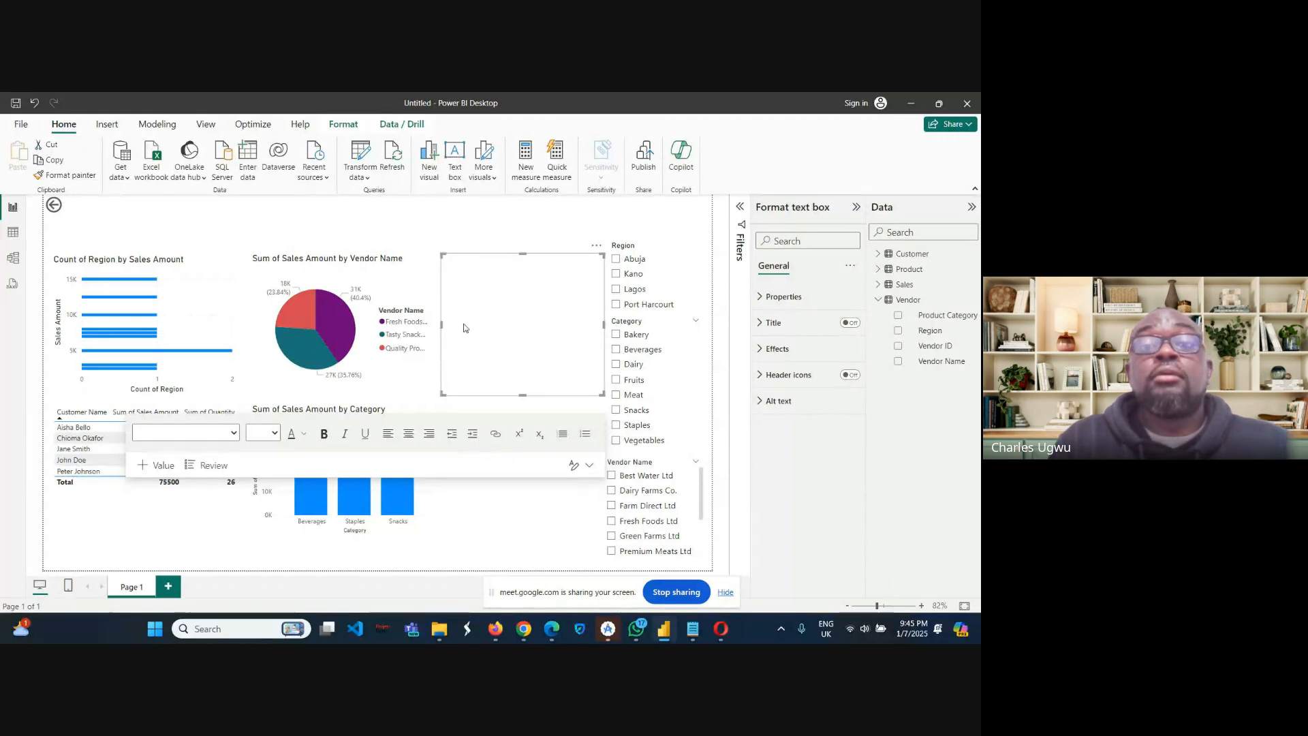
click(466, 329)
text(F)
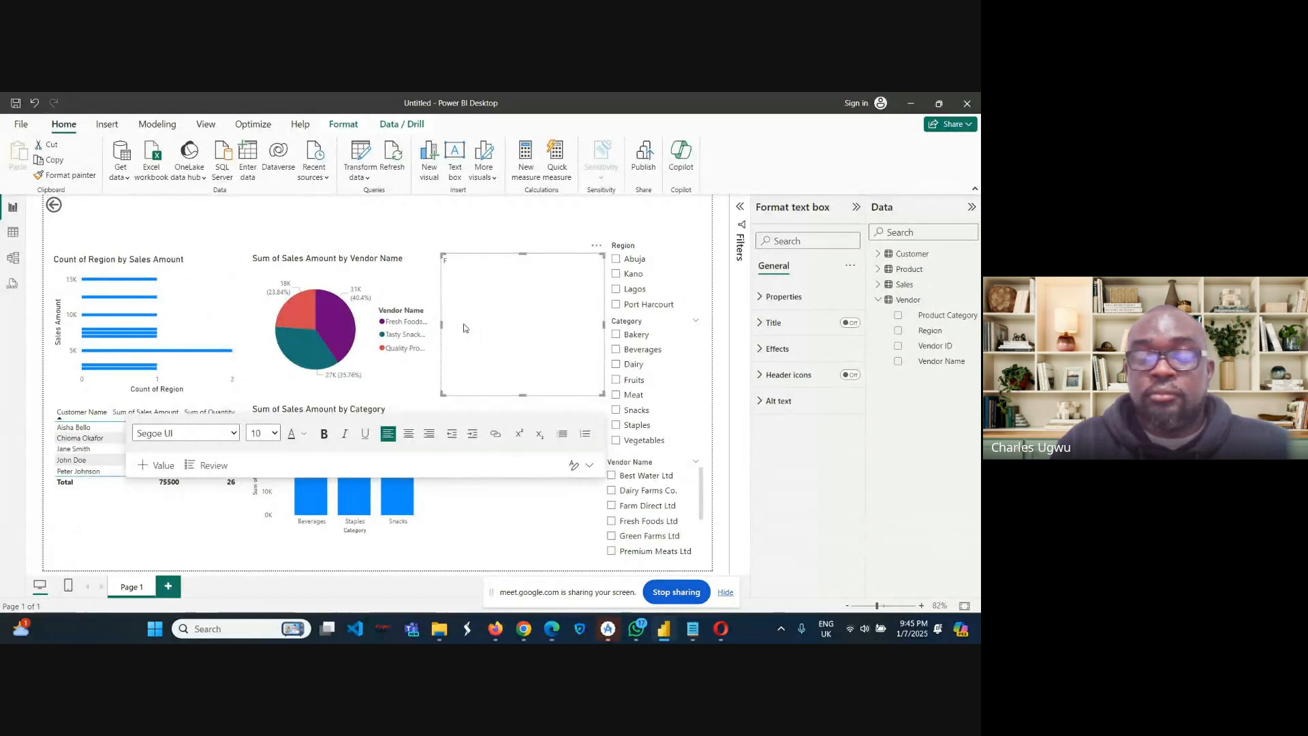
text(ood)
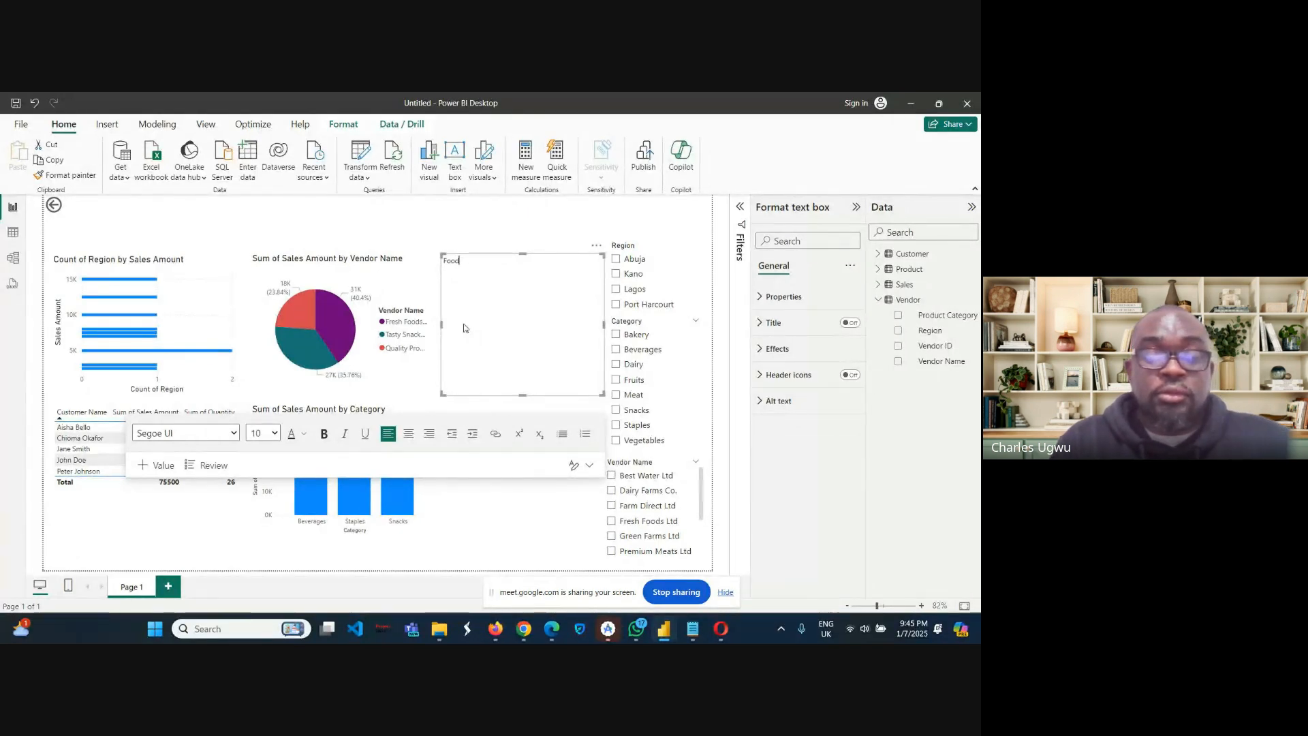
text(trac)
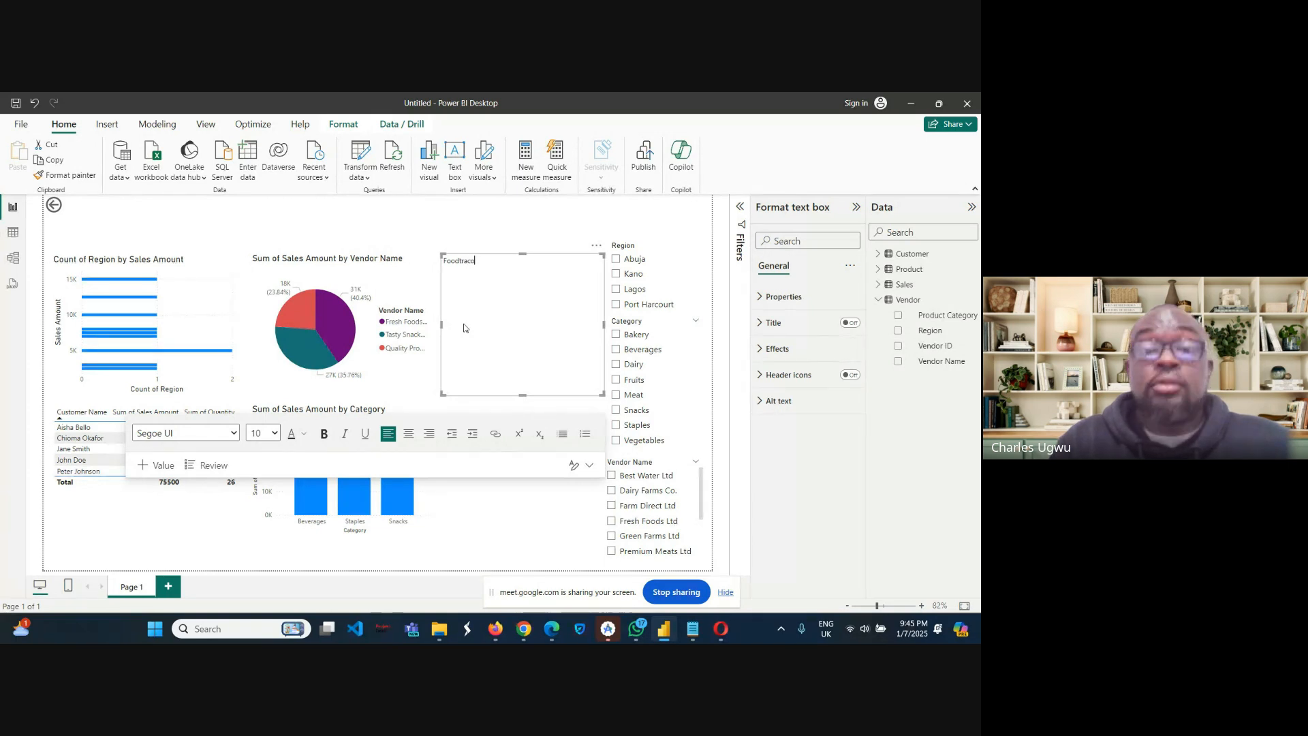
text(o)
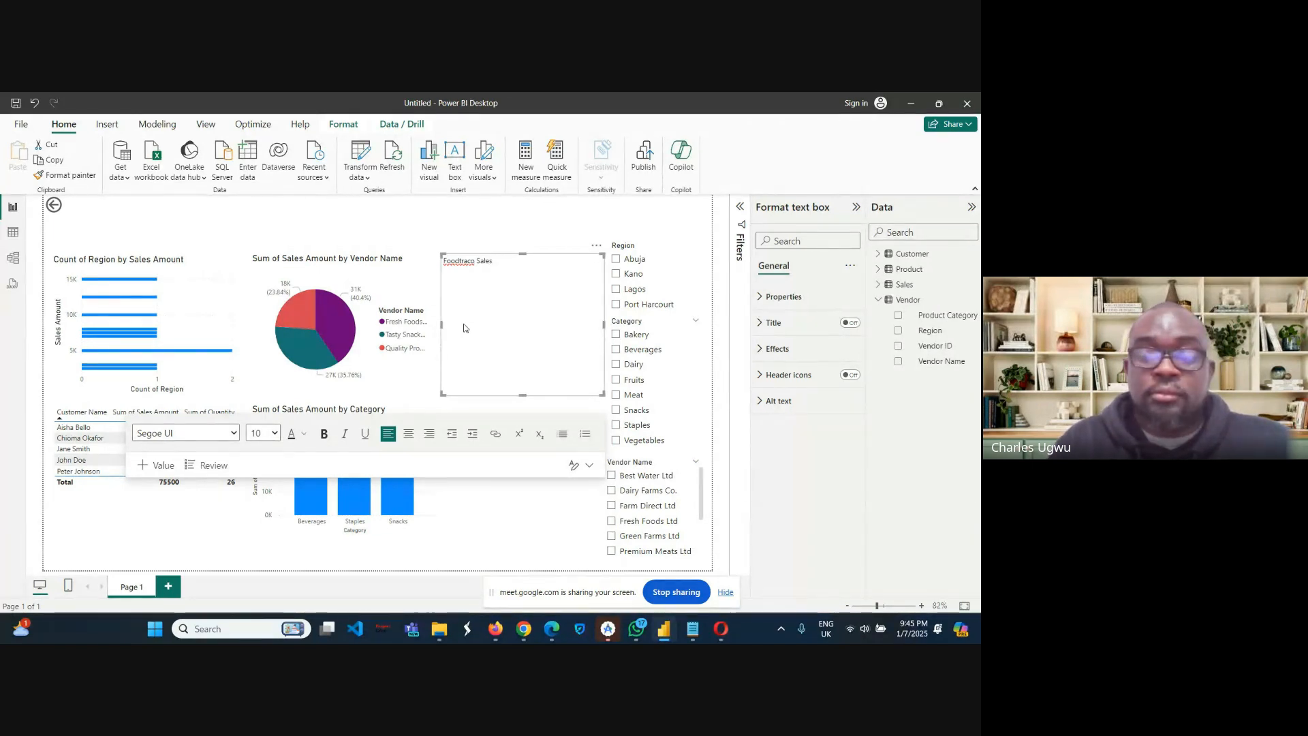
text(Insight)
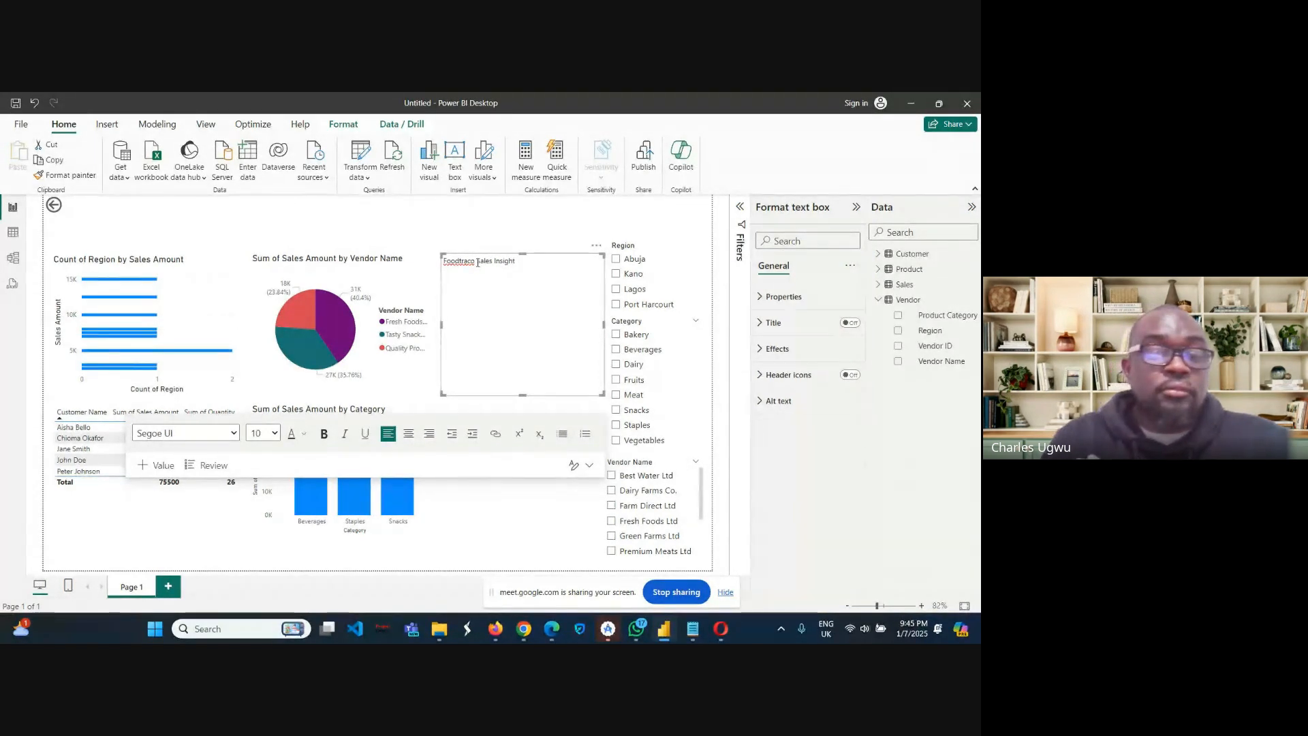
text(20)
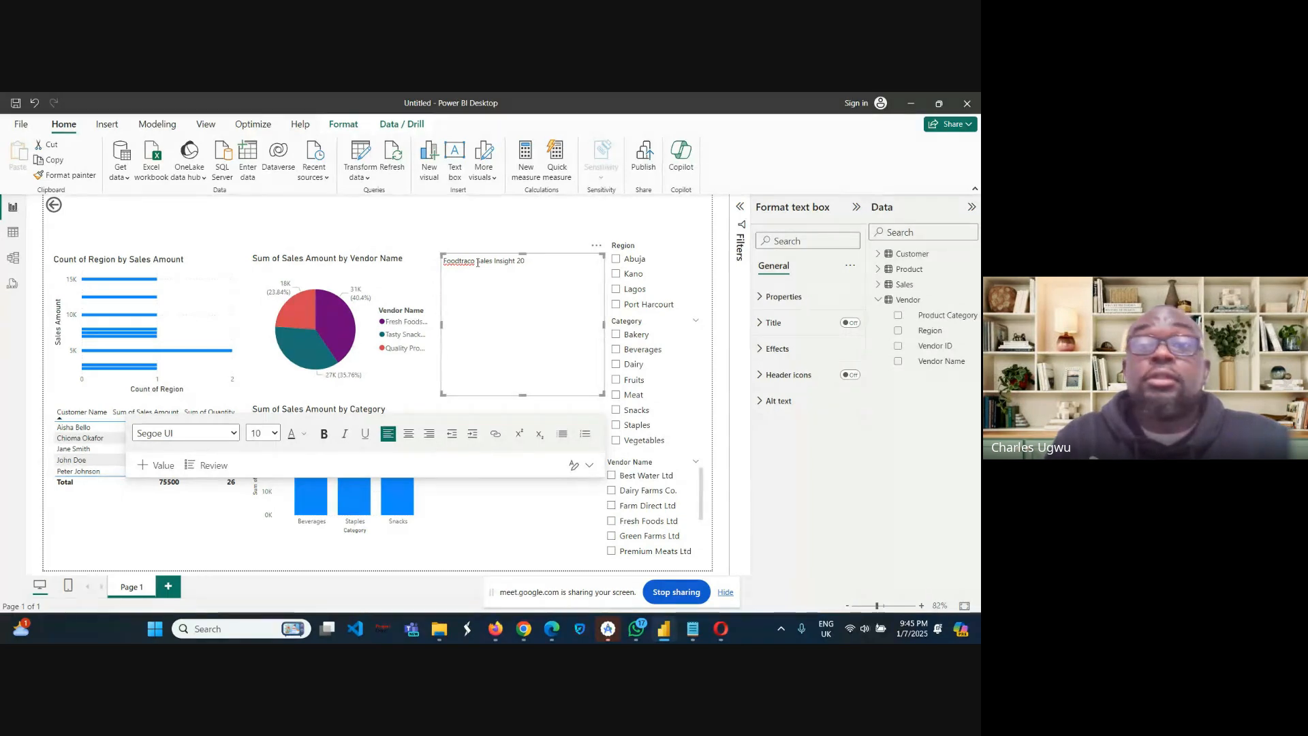
text(2)
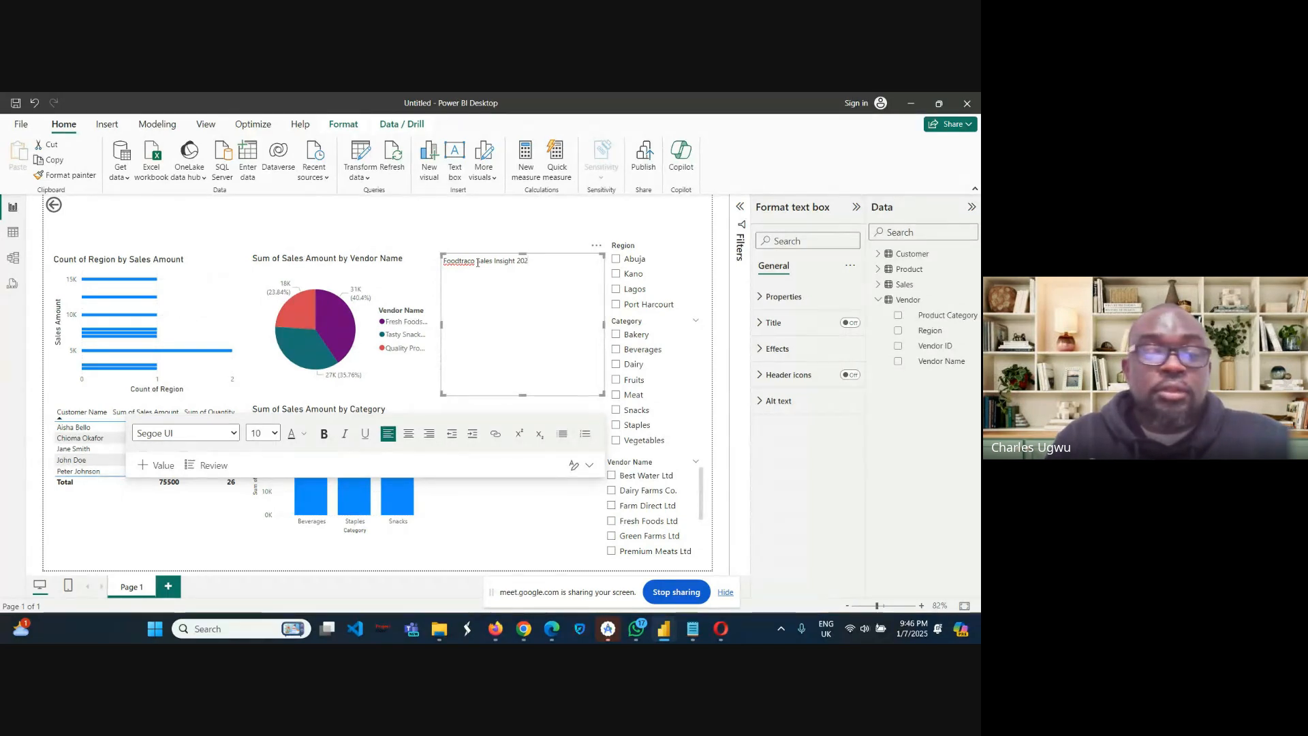
text(4)
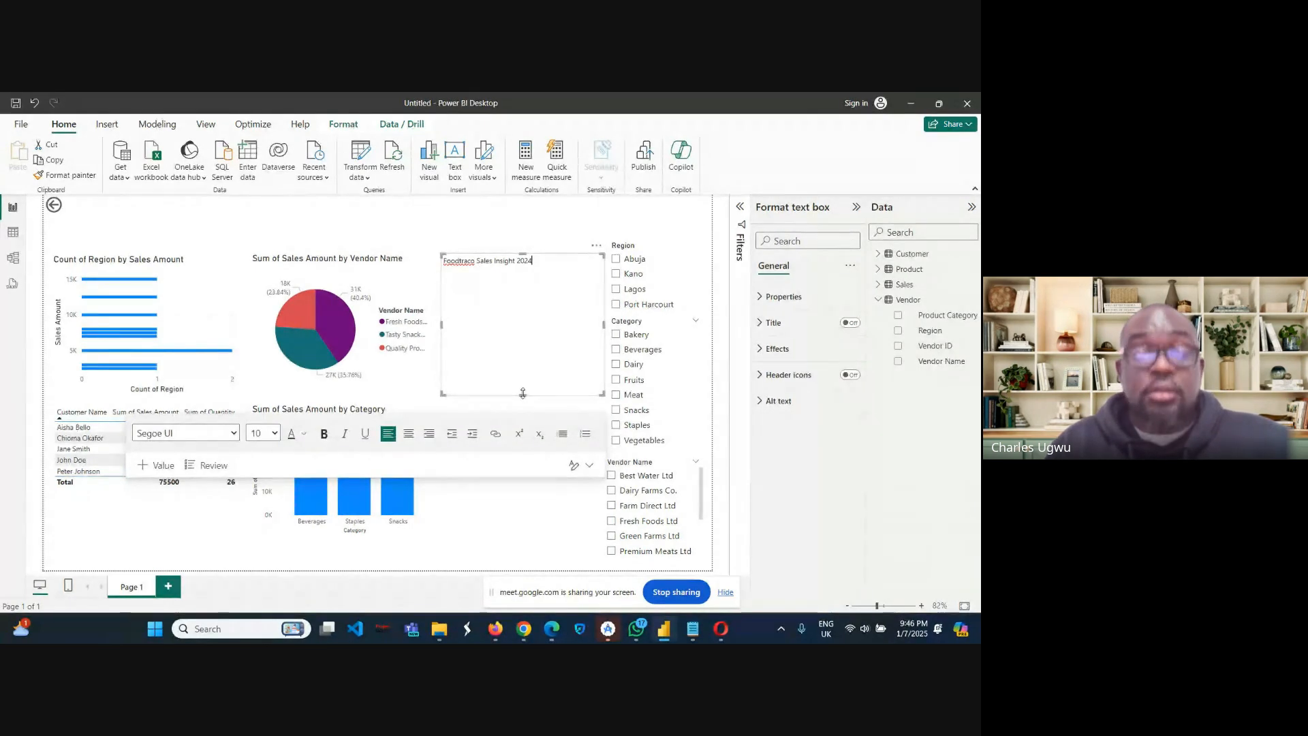
Resize the title text box into a shallow band at the page's upper edge, spanning the space above the bar and pie charts.
drag(522, 393, 520, 296)
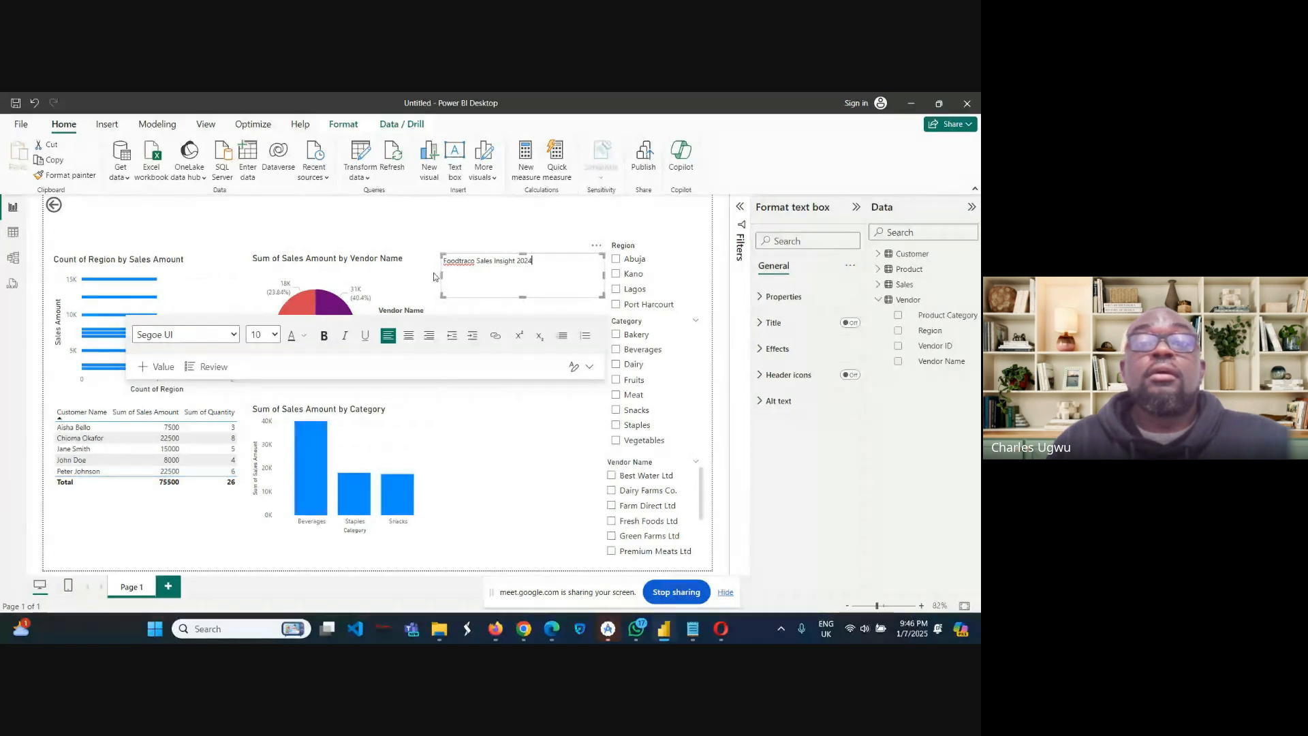
drag(441, 273, 152, 228)
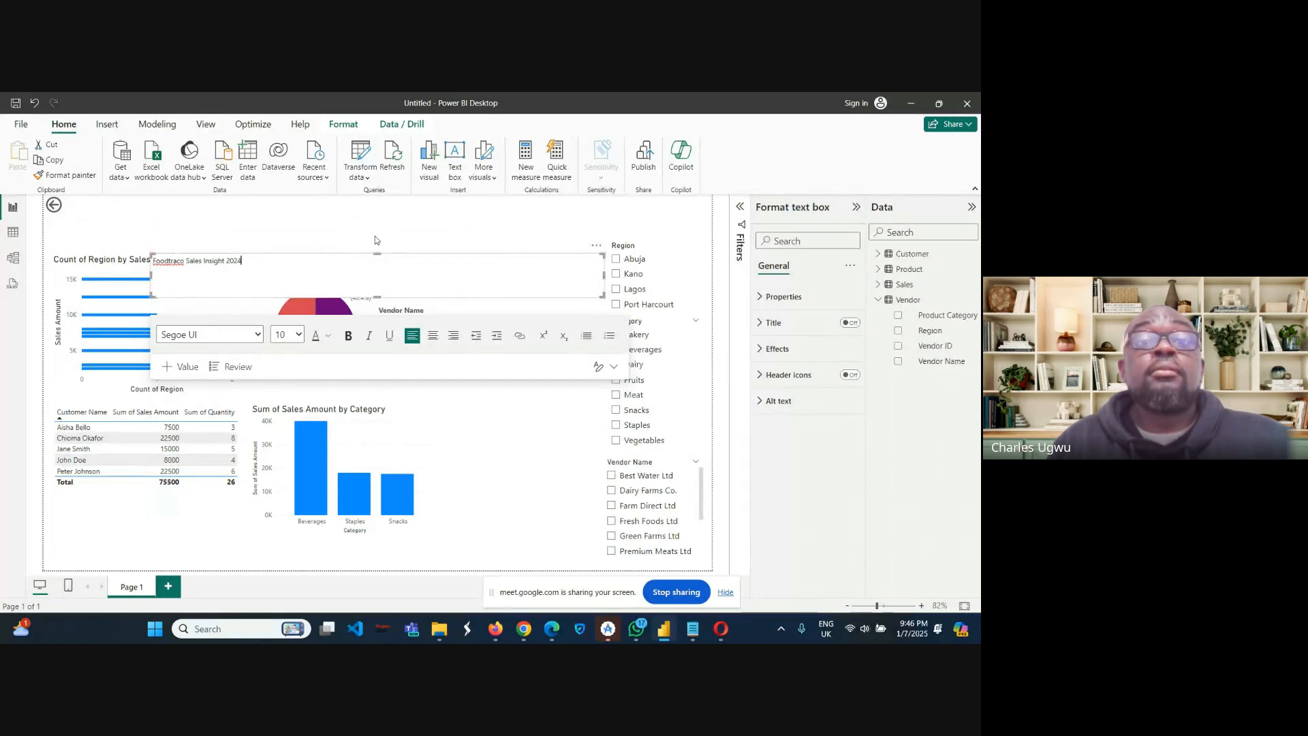
drag(375, 240, 372, 201)
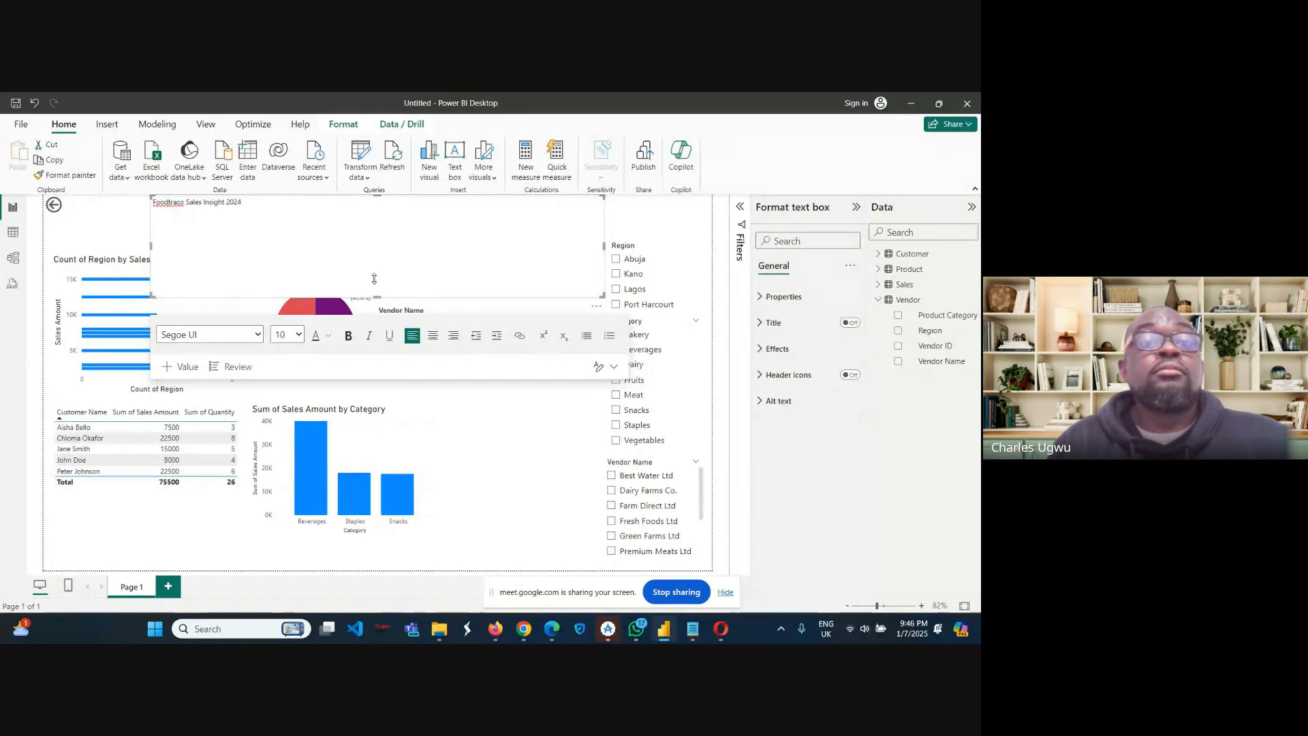
drag(376, 296, 364, 226)
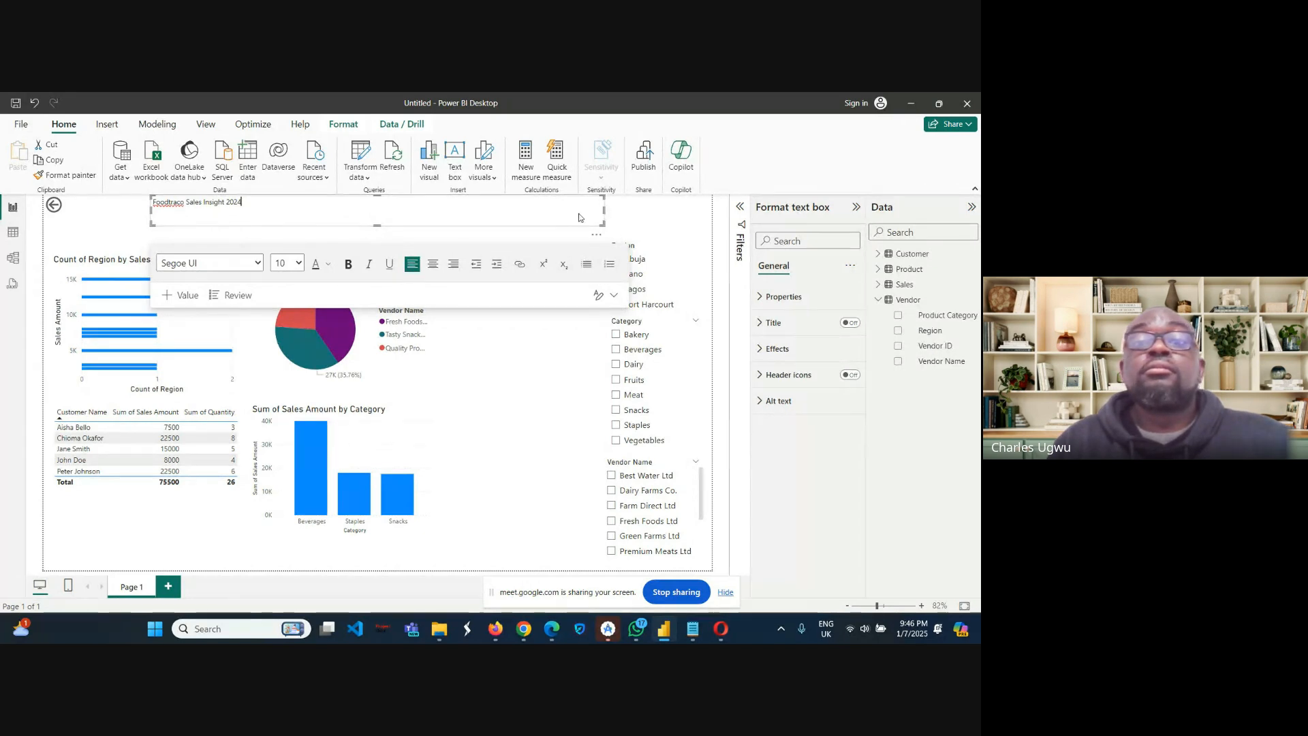
drag(603, 210, 431, 210)
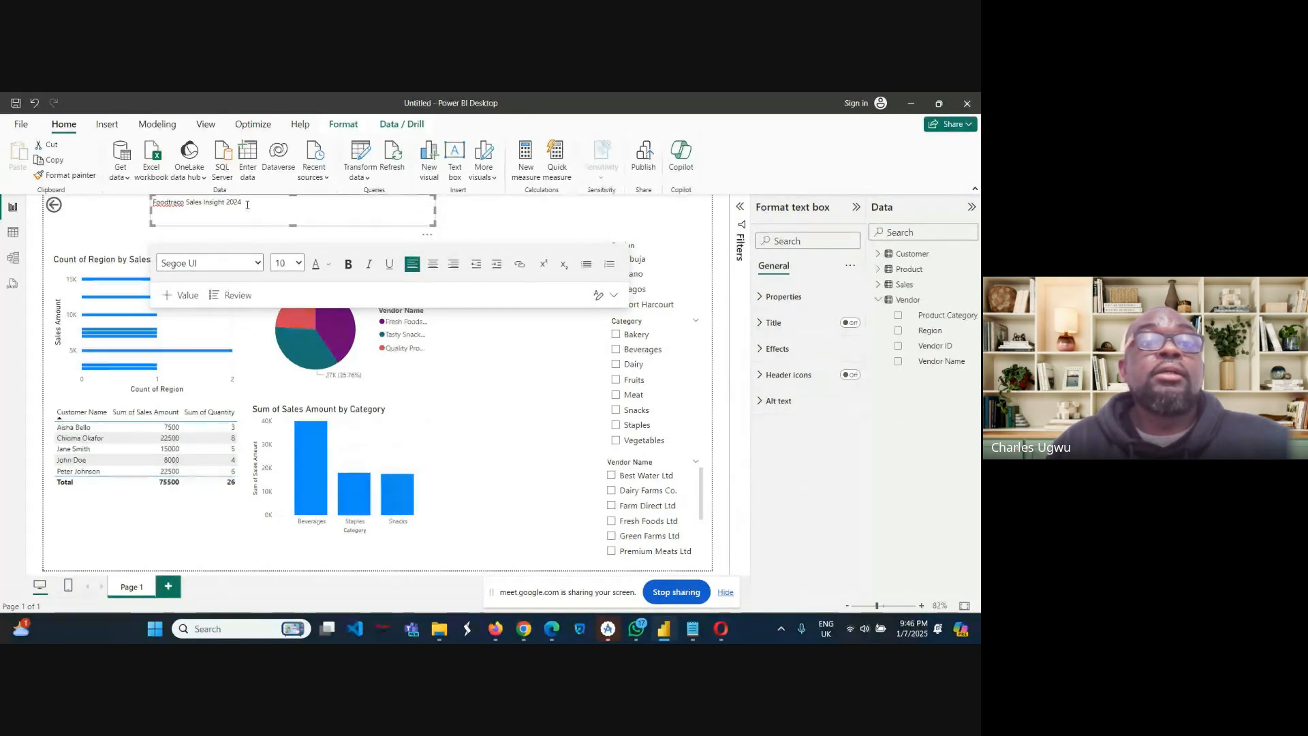
Format the whole title text as centred, size 20, bold and theme blue.
drag(245, 204, 147, 198)
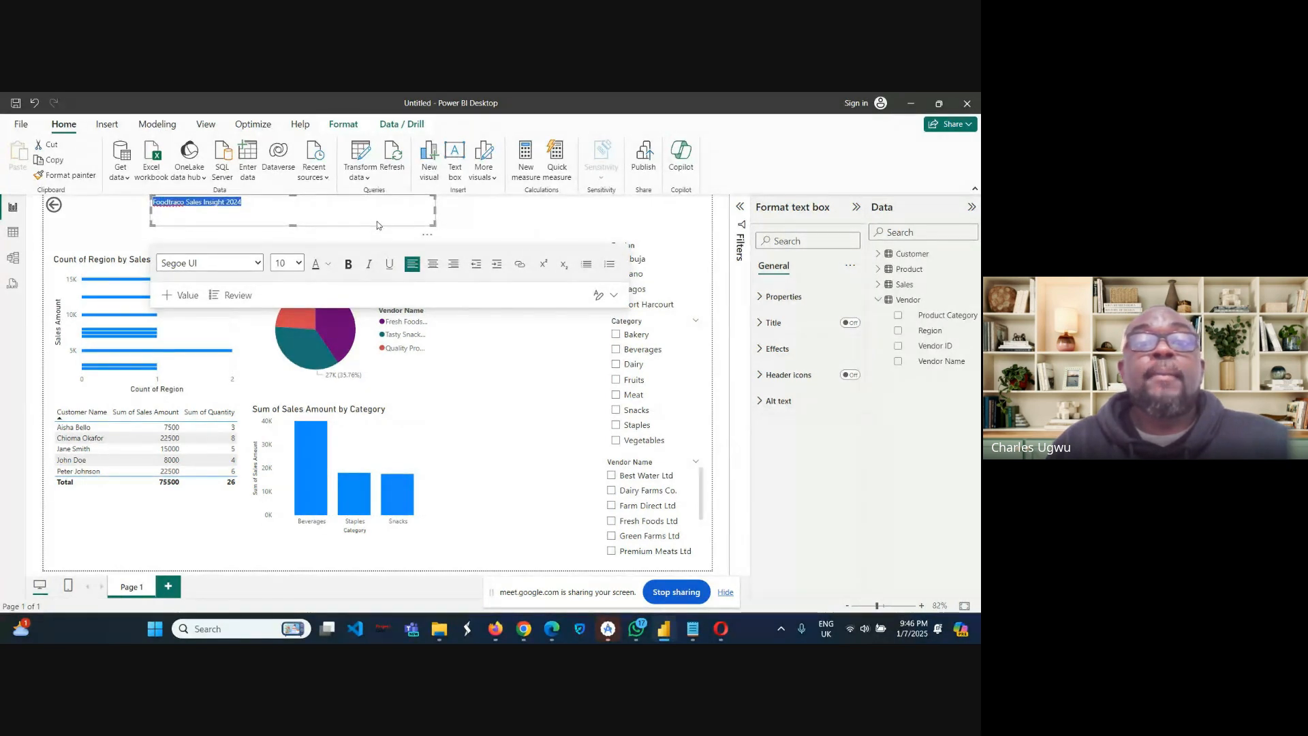
click(433, 266)
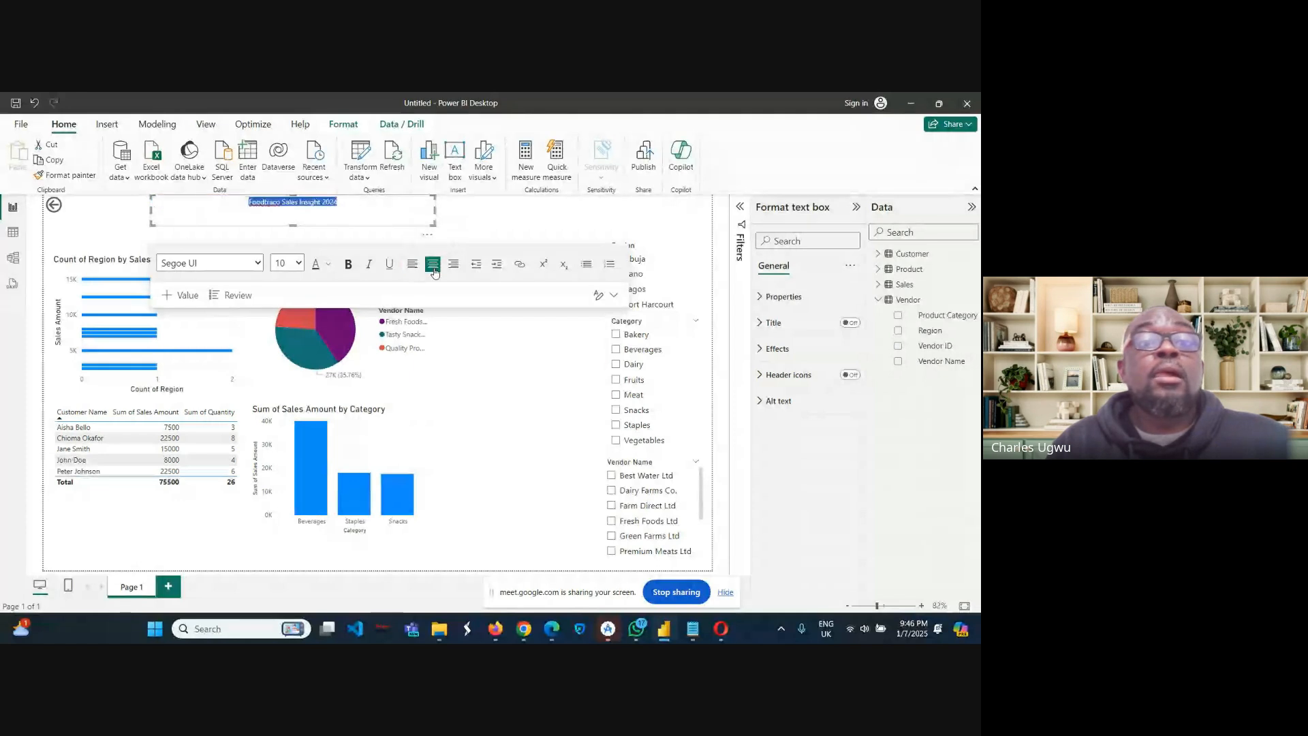
click(299, 264)
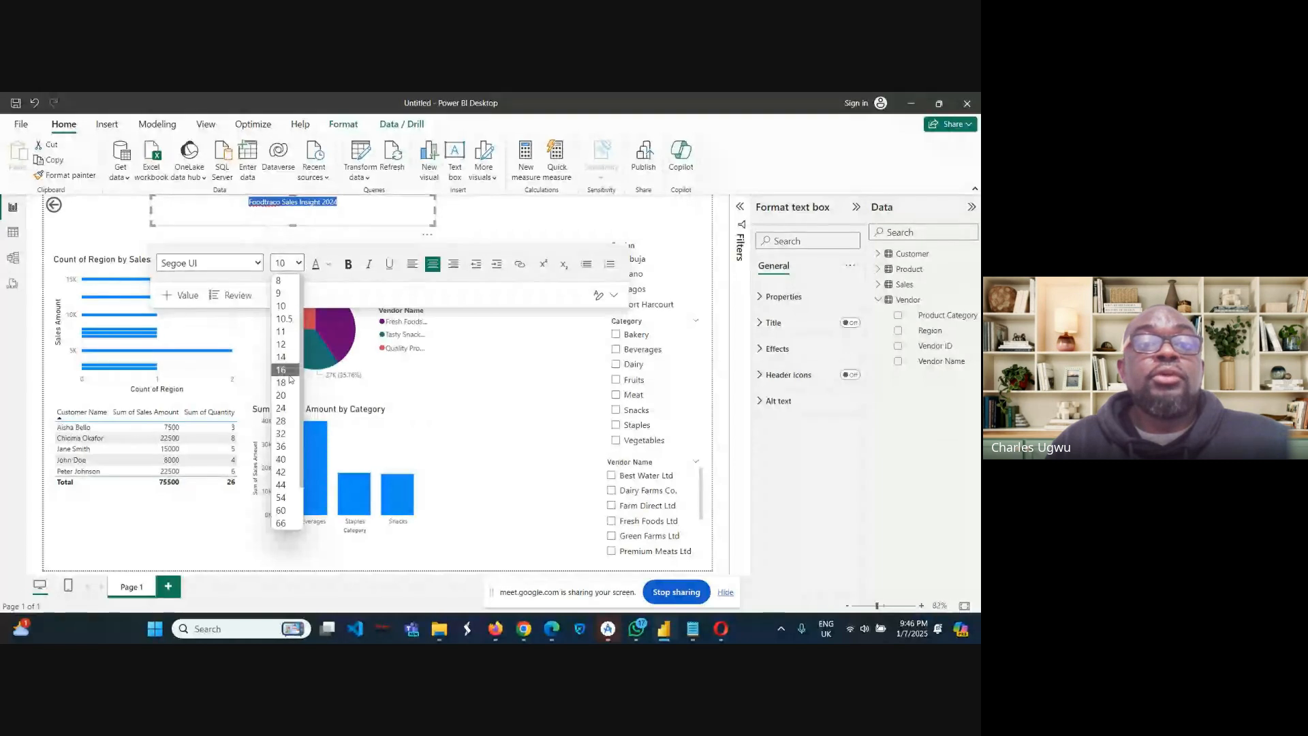
click(282, 396)
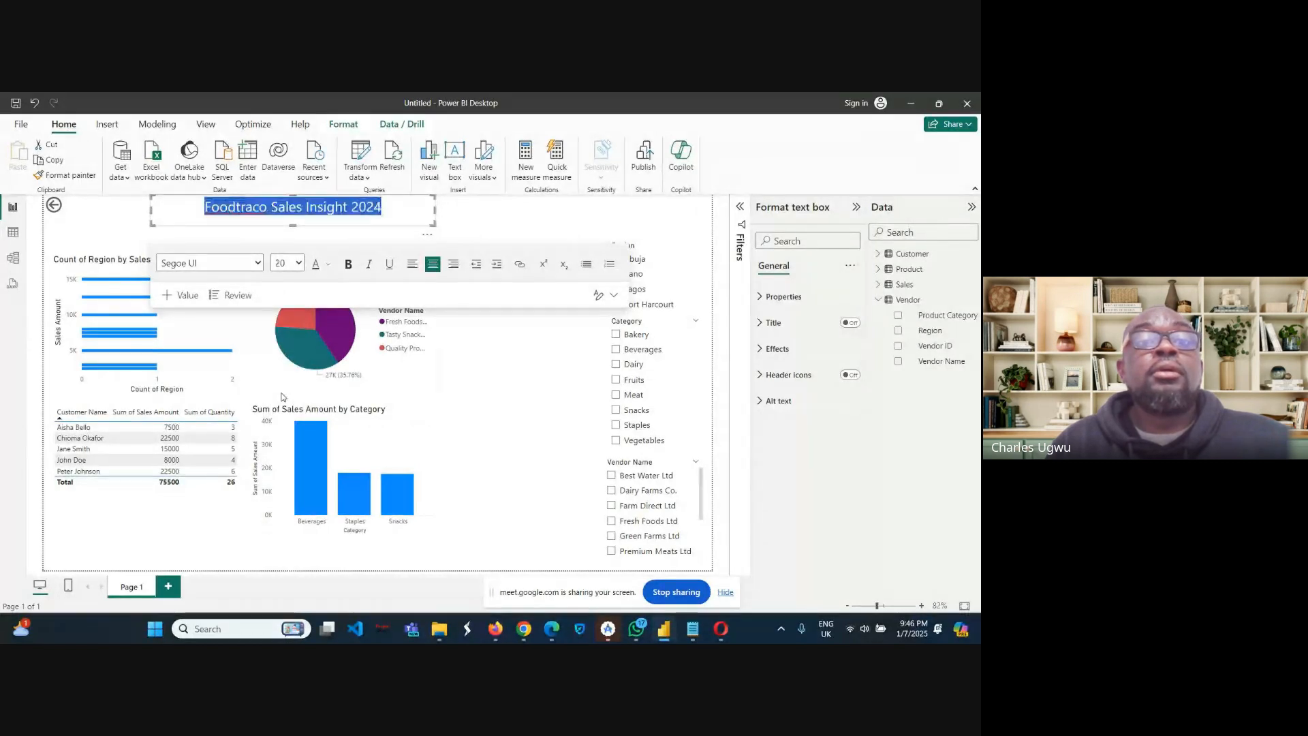
click(347, 264)
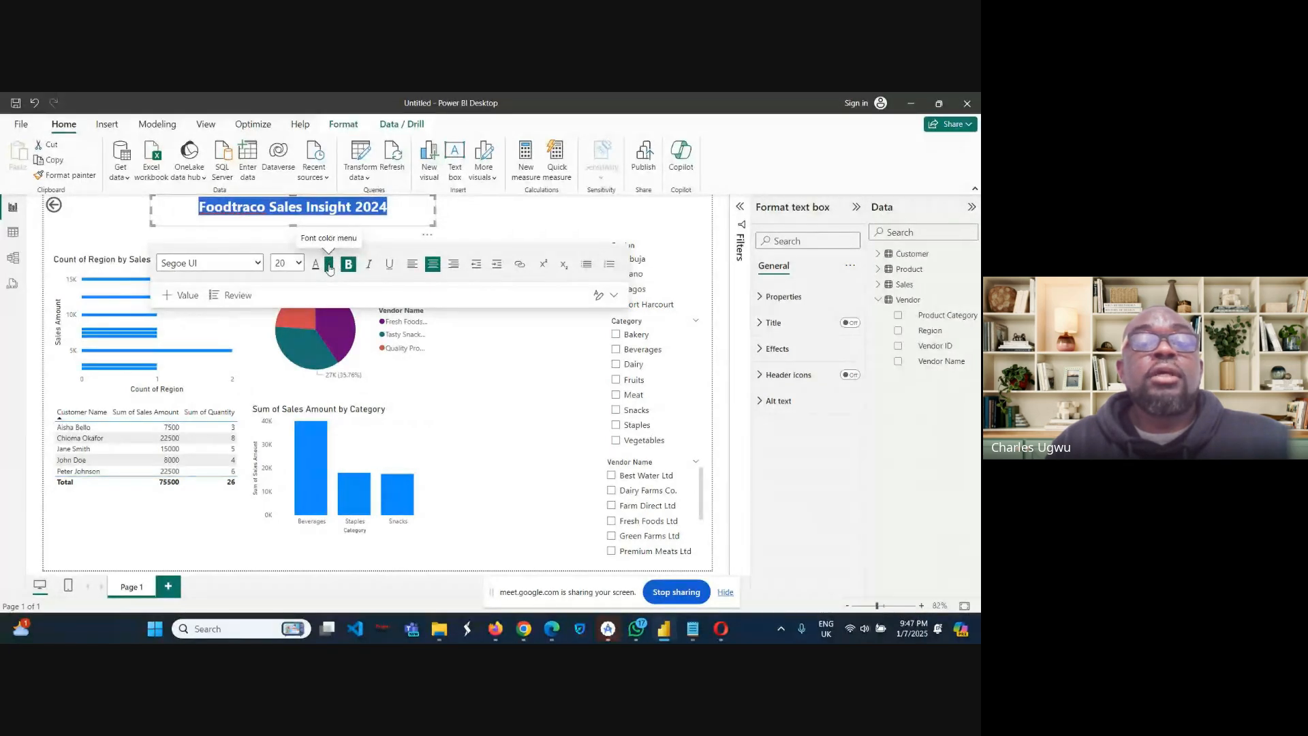
click(329, 266)
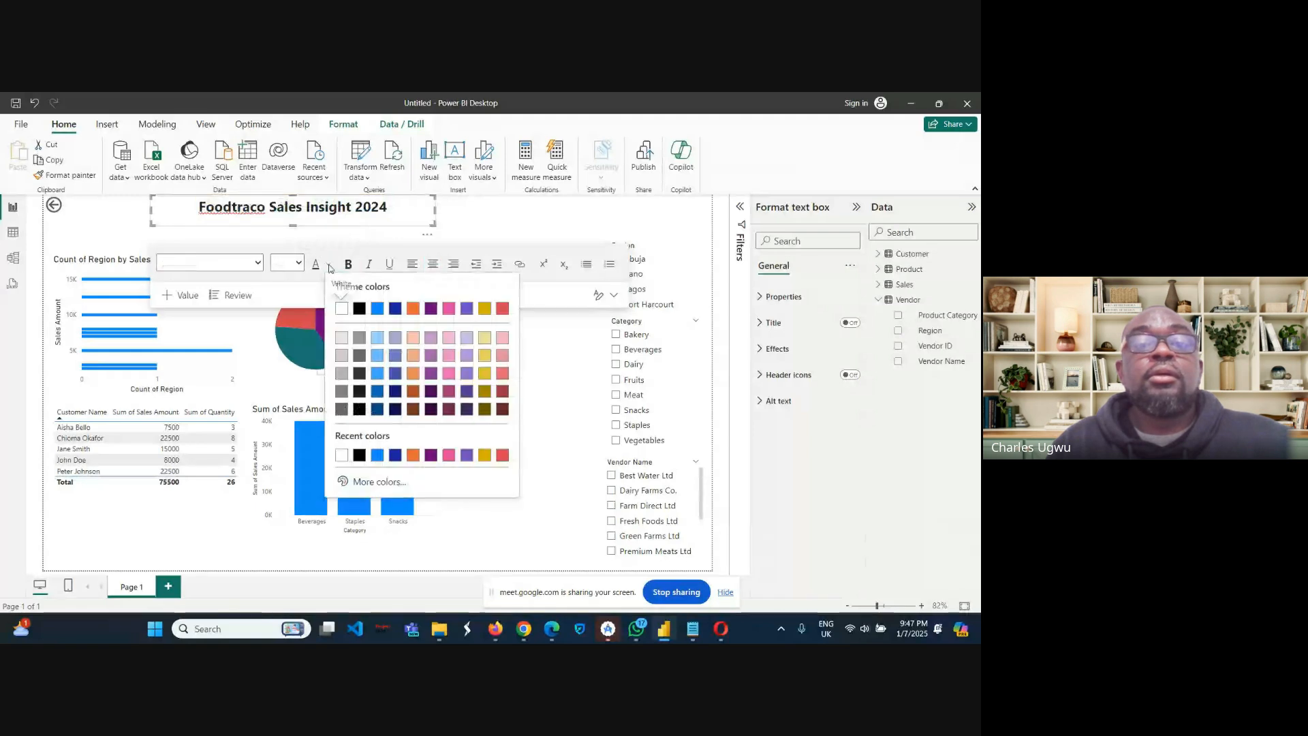
click(377, 311)
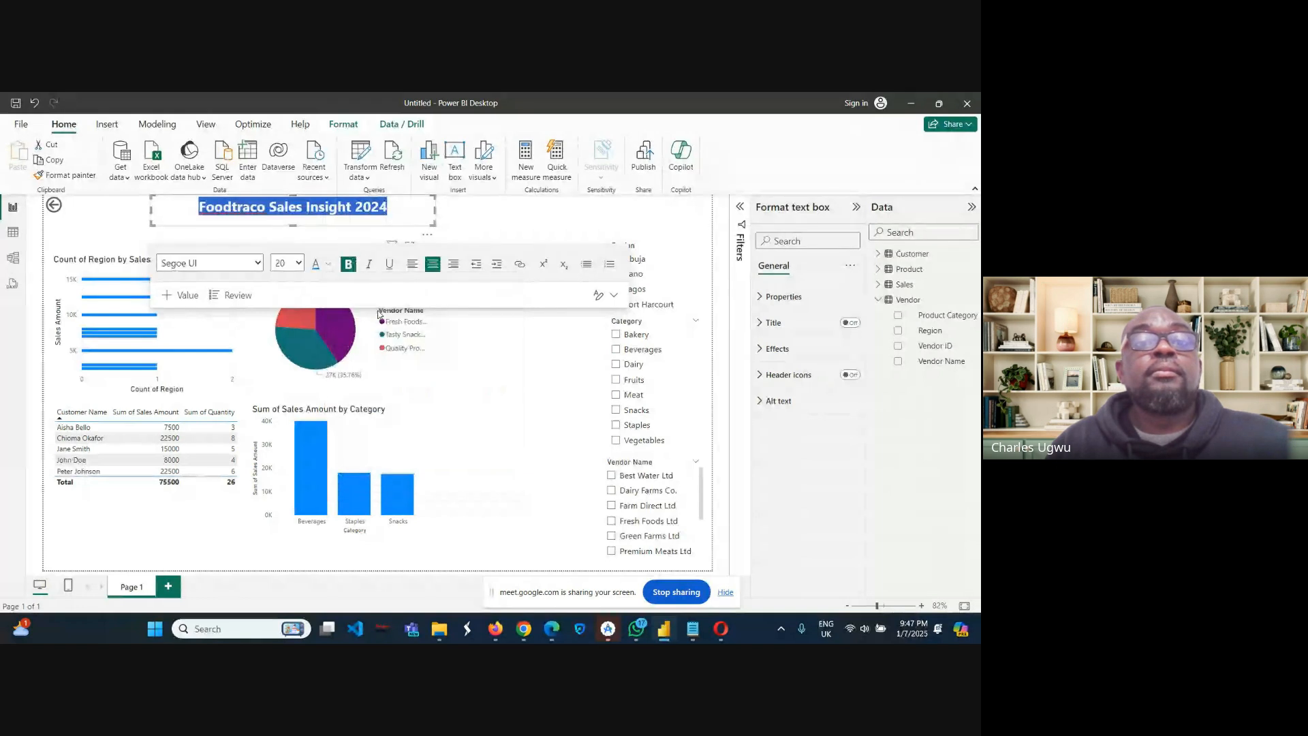
Set the title's font size to 32, widen its text box until the title fits on one line, and deselect it.
click(298, 263)
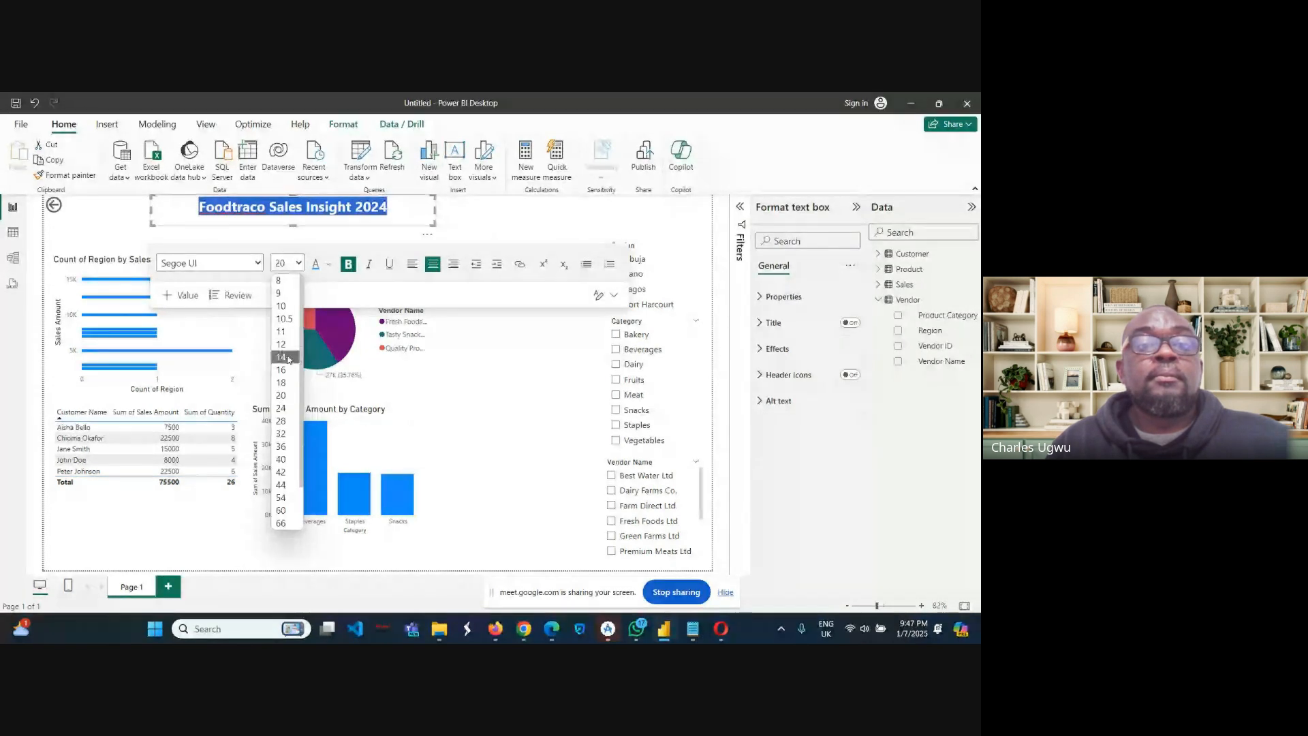
click(280, 436)
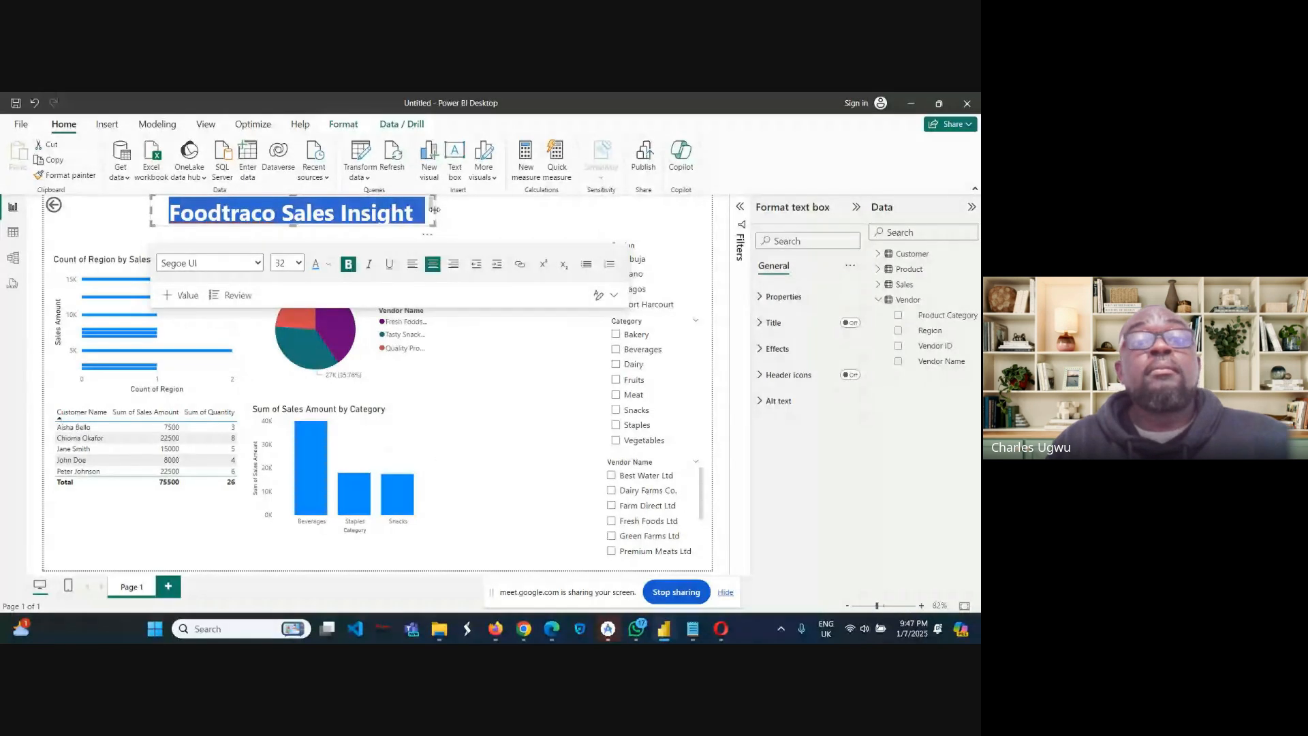
drag(434, 210, 557, 201)
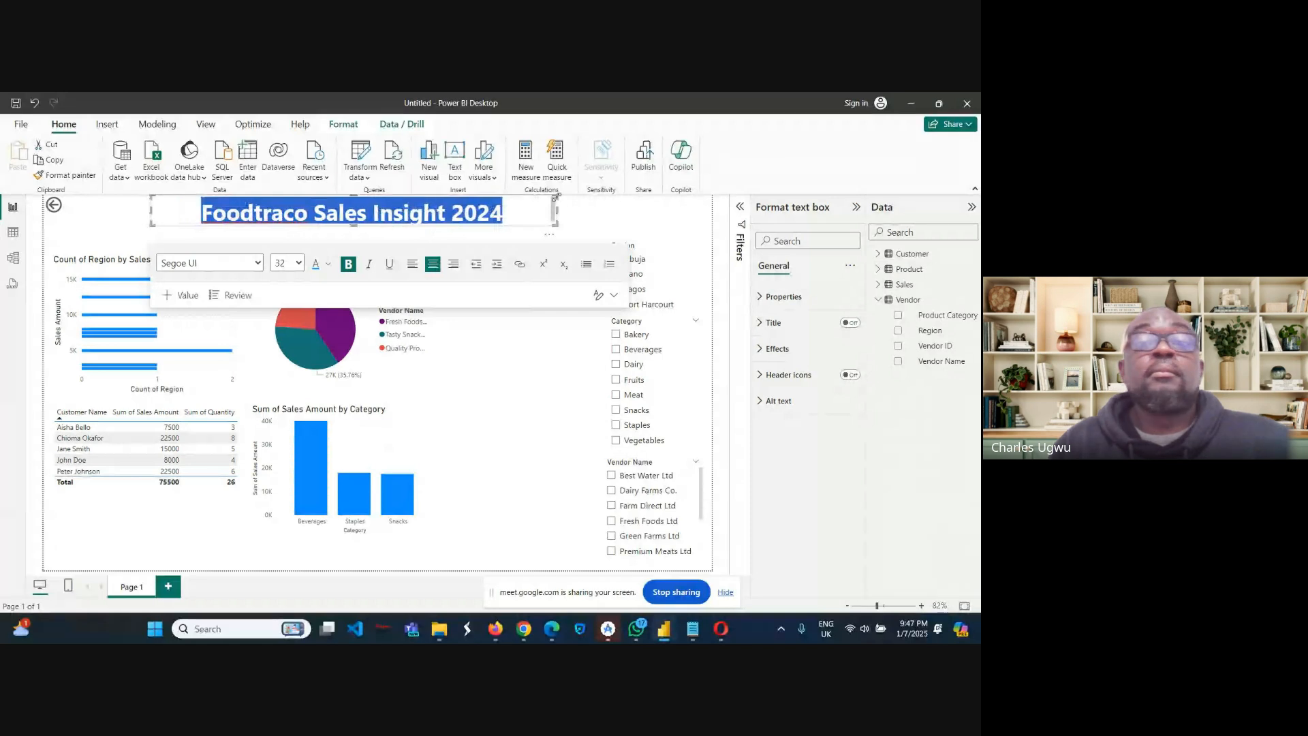
click(17, 241)
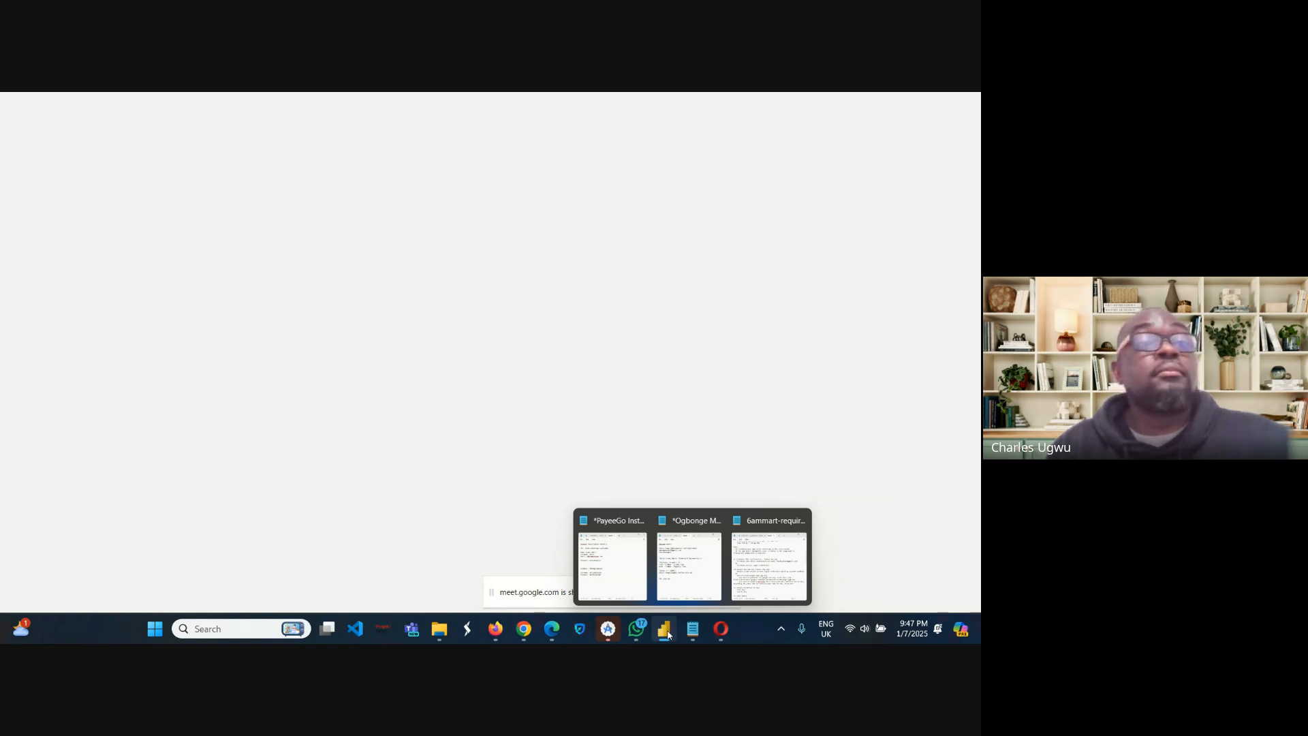
click(668, 633)
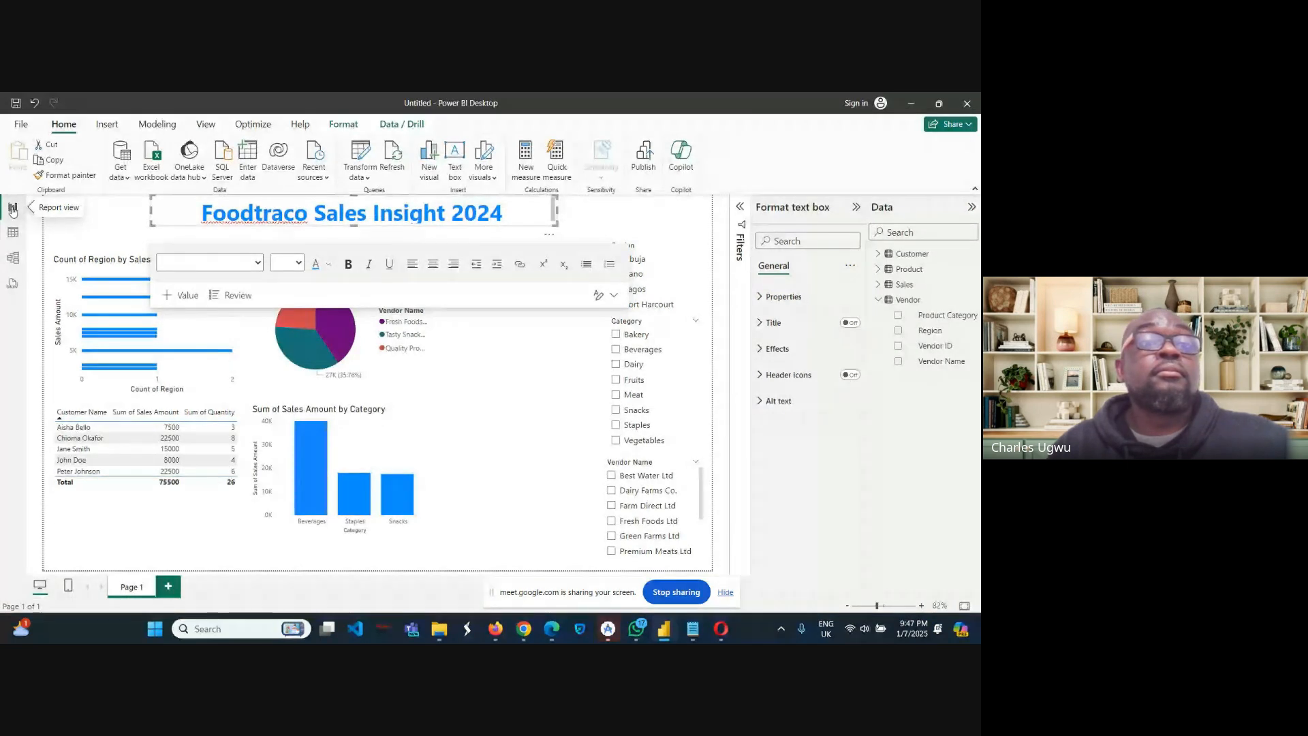
click(596, 221)
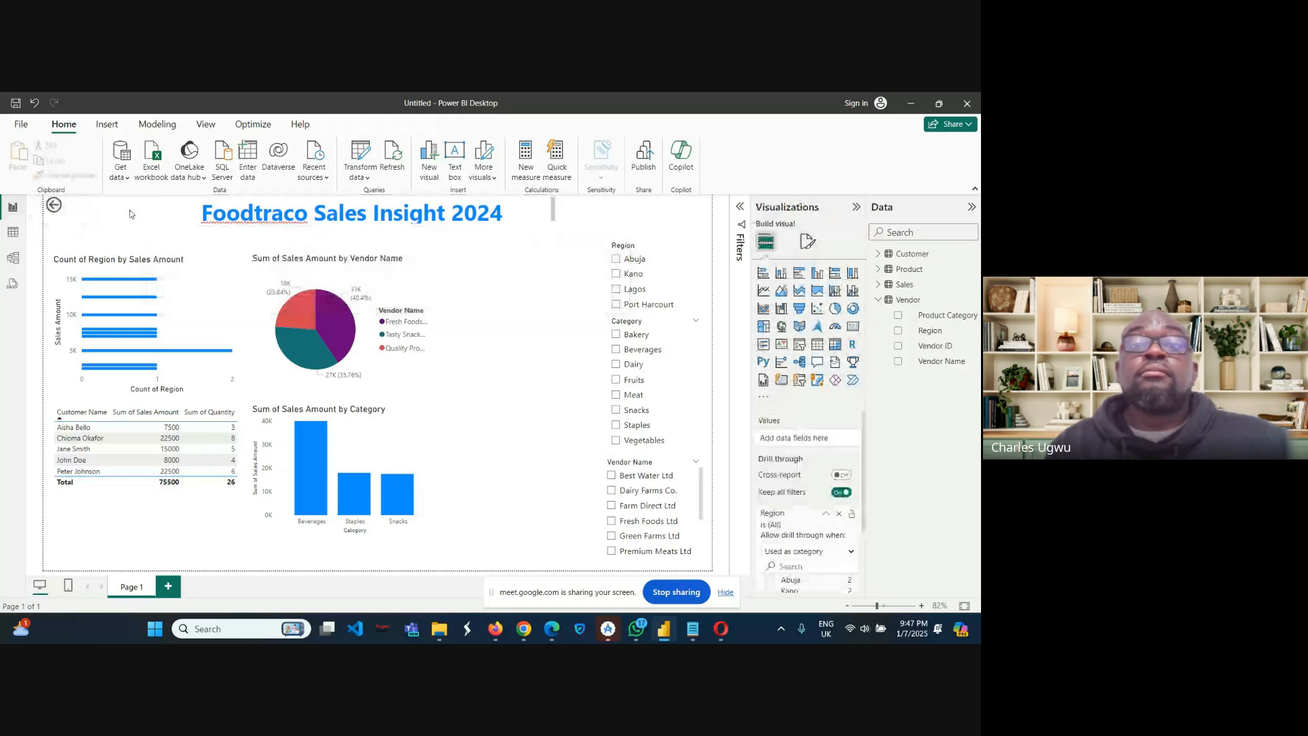
double_click(598, 215)
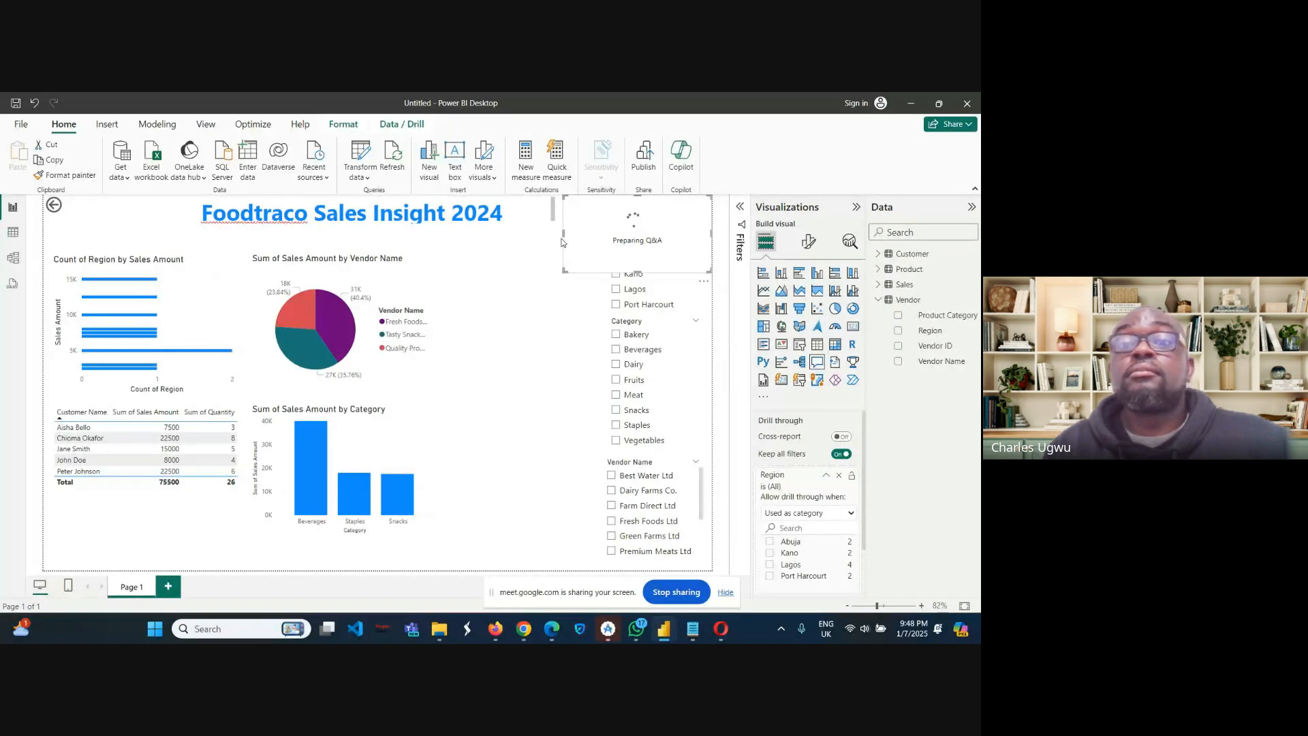
click(436, 553)
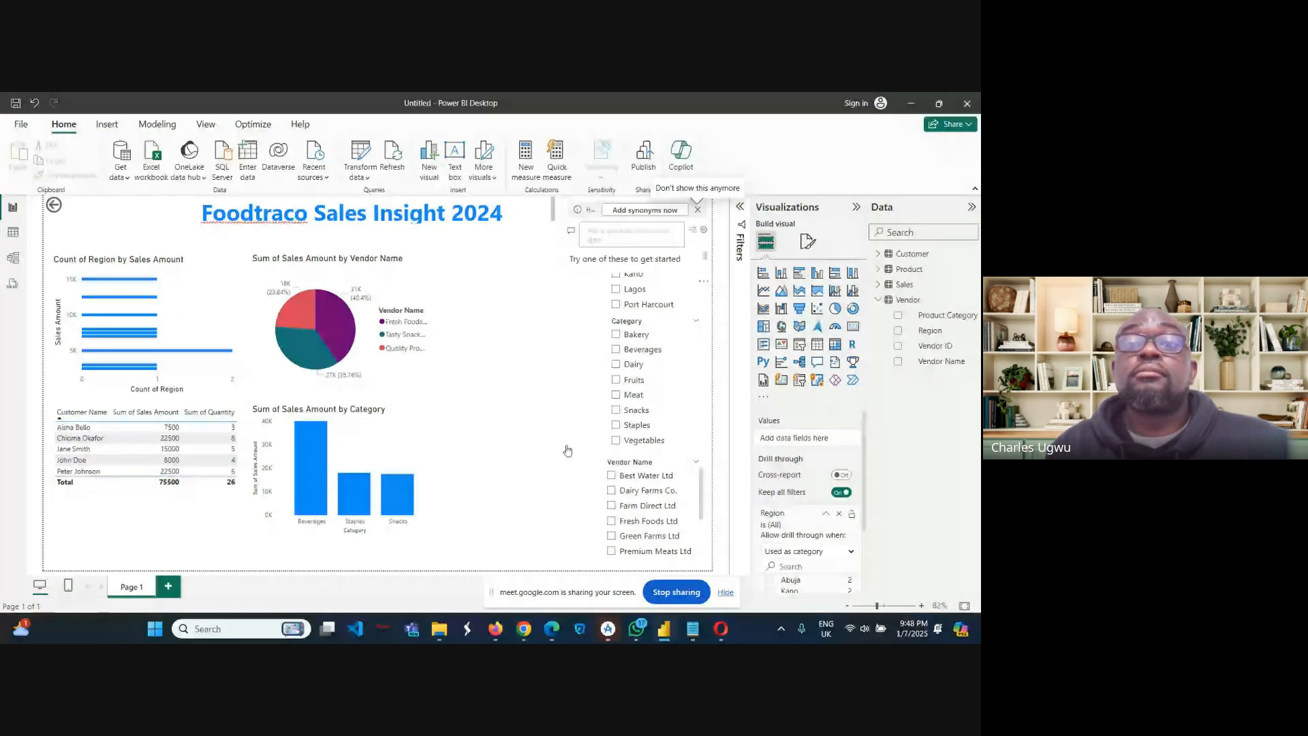
click(698, 210)
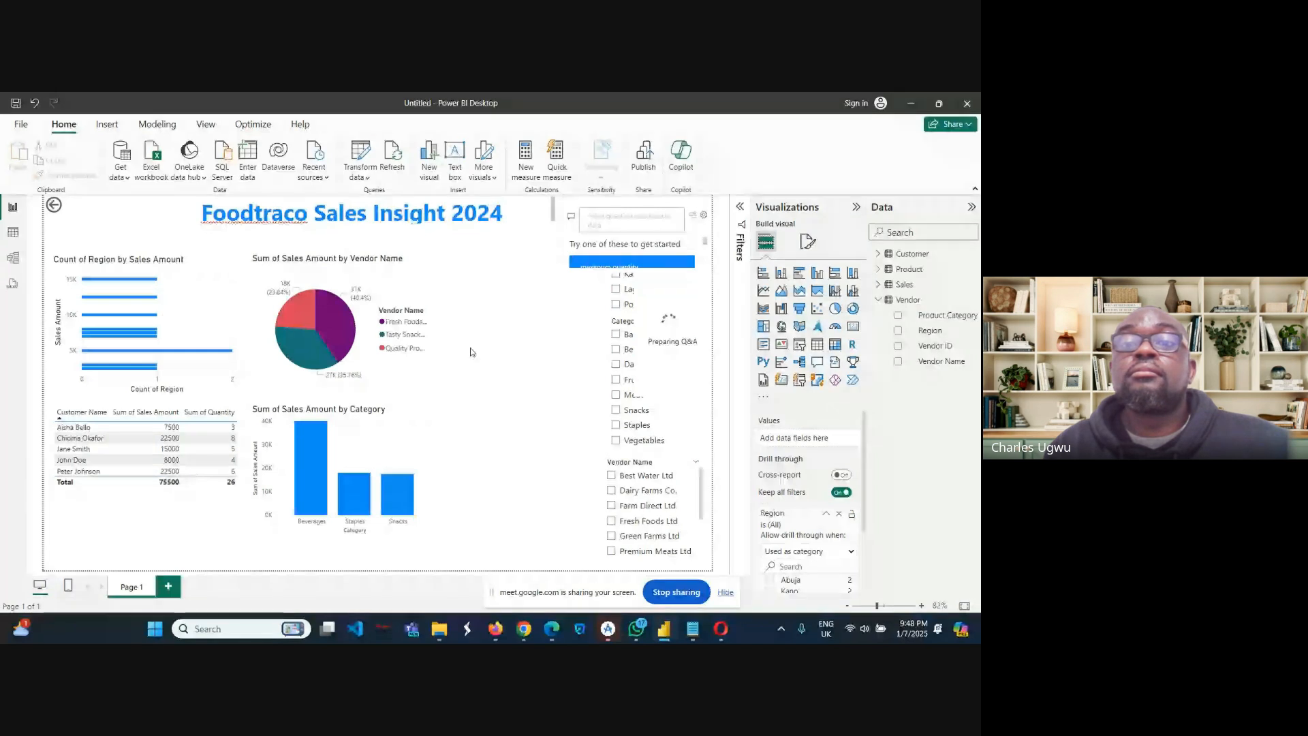
click(637, 271)
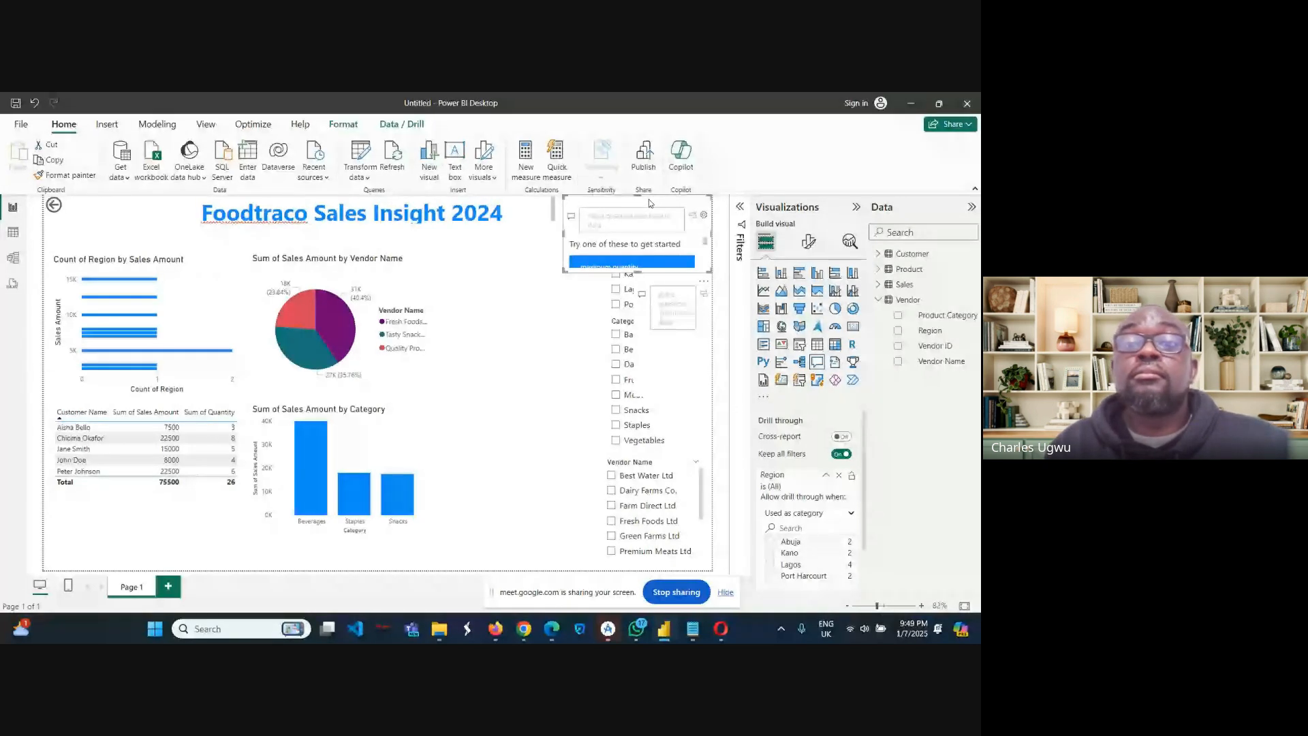
drag(649, 202, 526, 461)
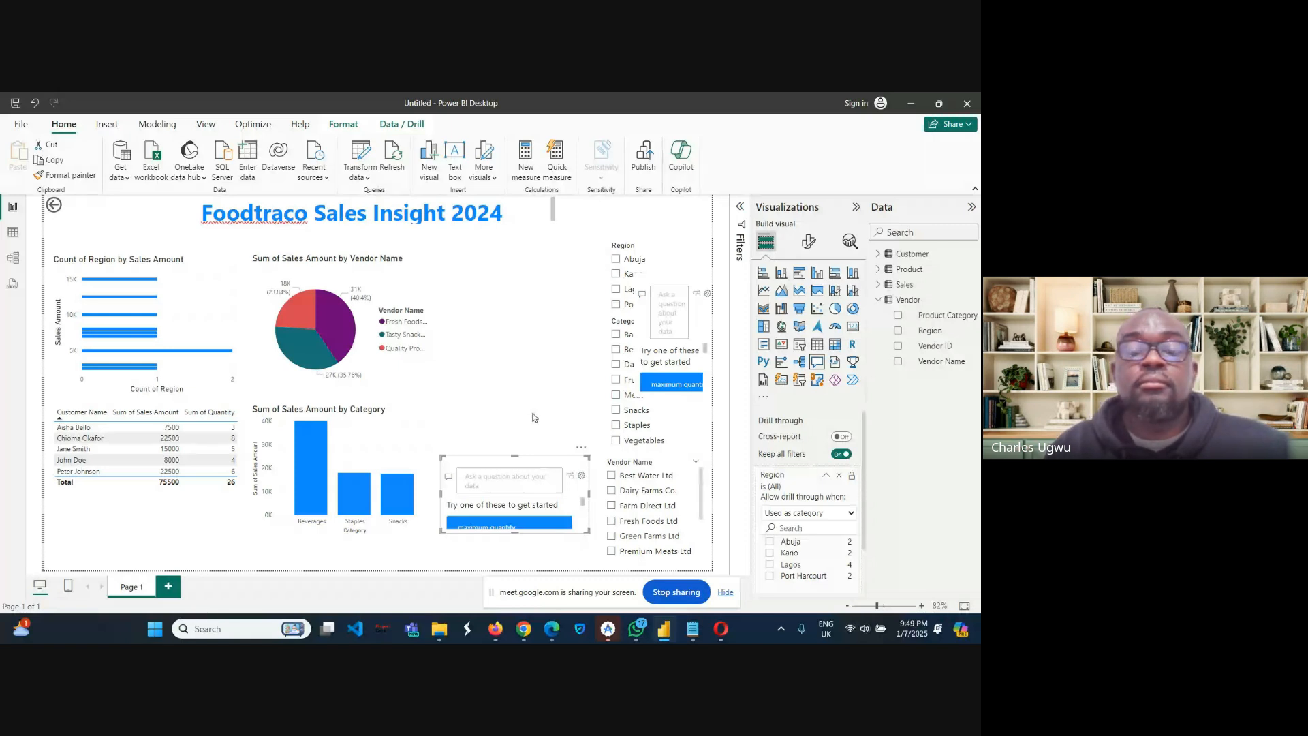
key(Delete)
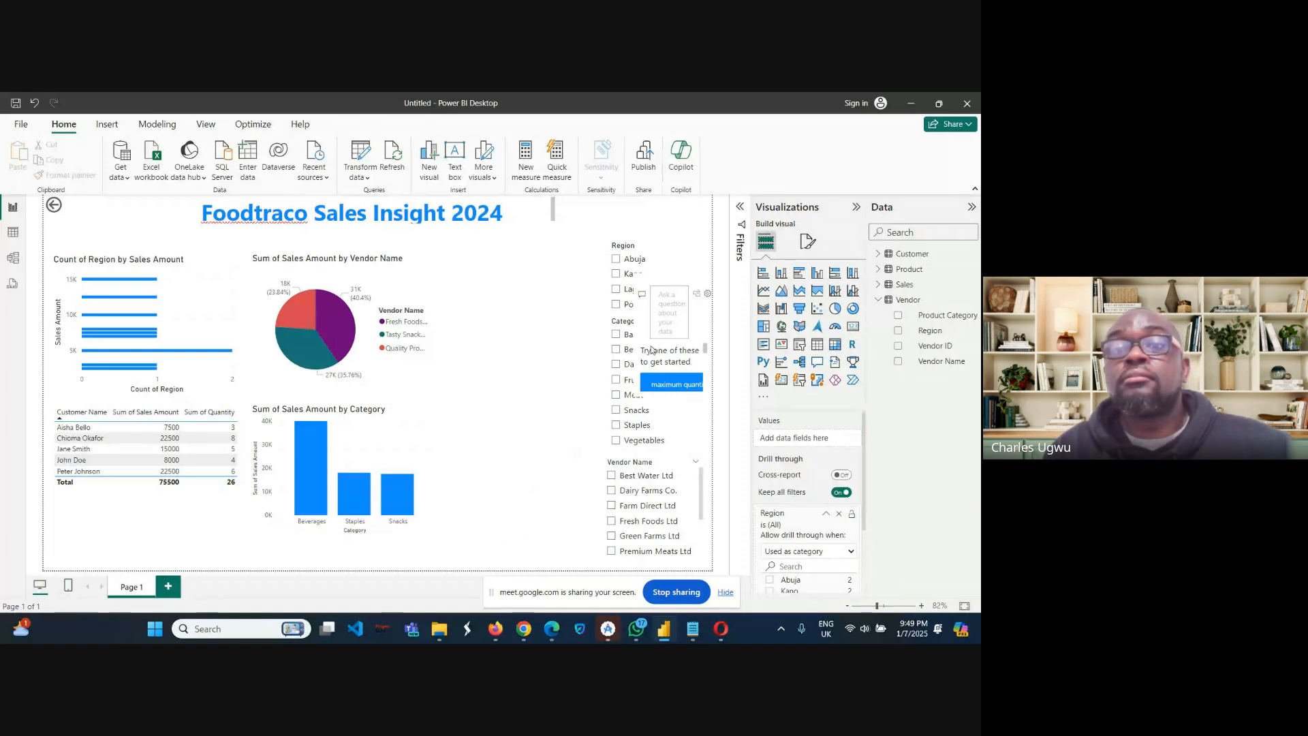
Move the Q&A visual off the slicers and delete it from the report page.
click(688, 301)
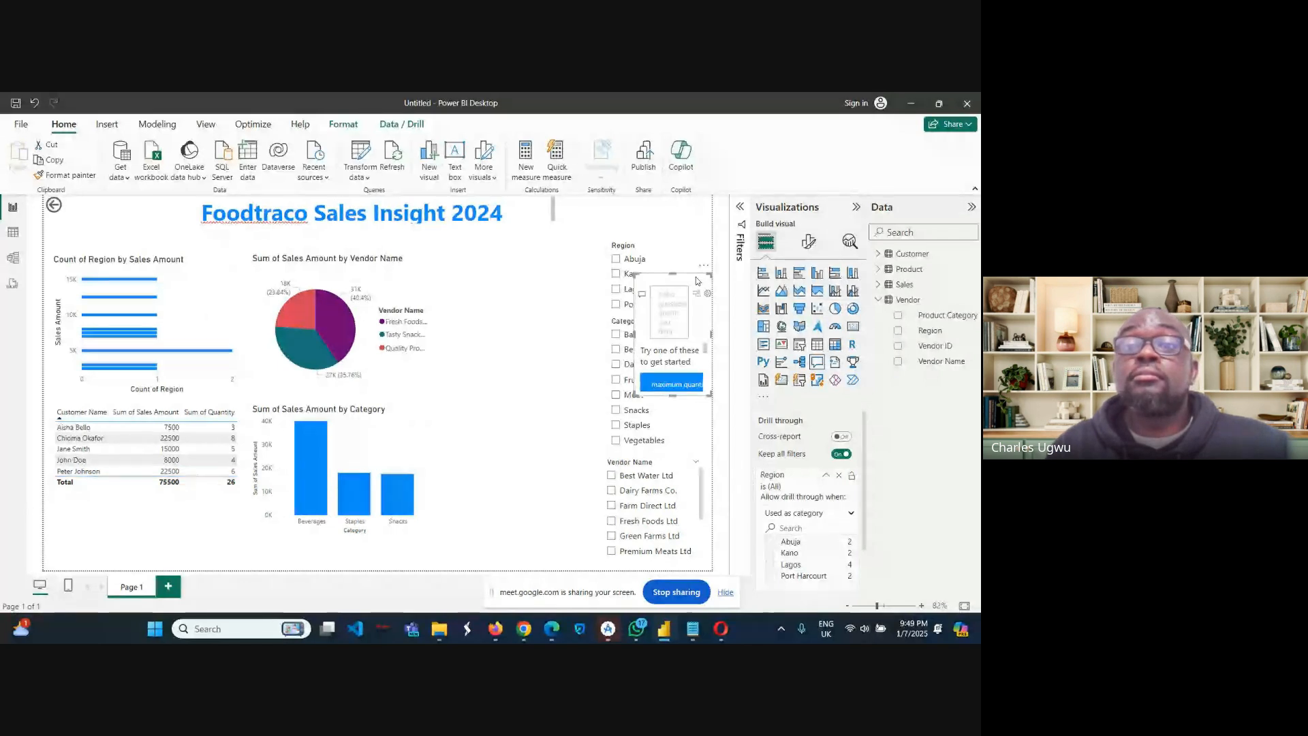
drag(696, 280, 564, 430)
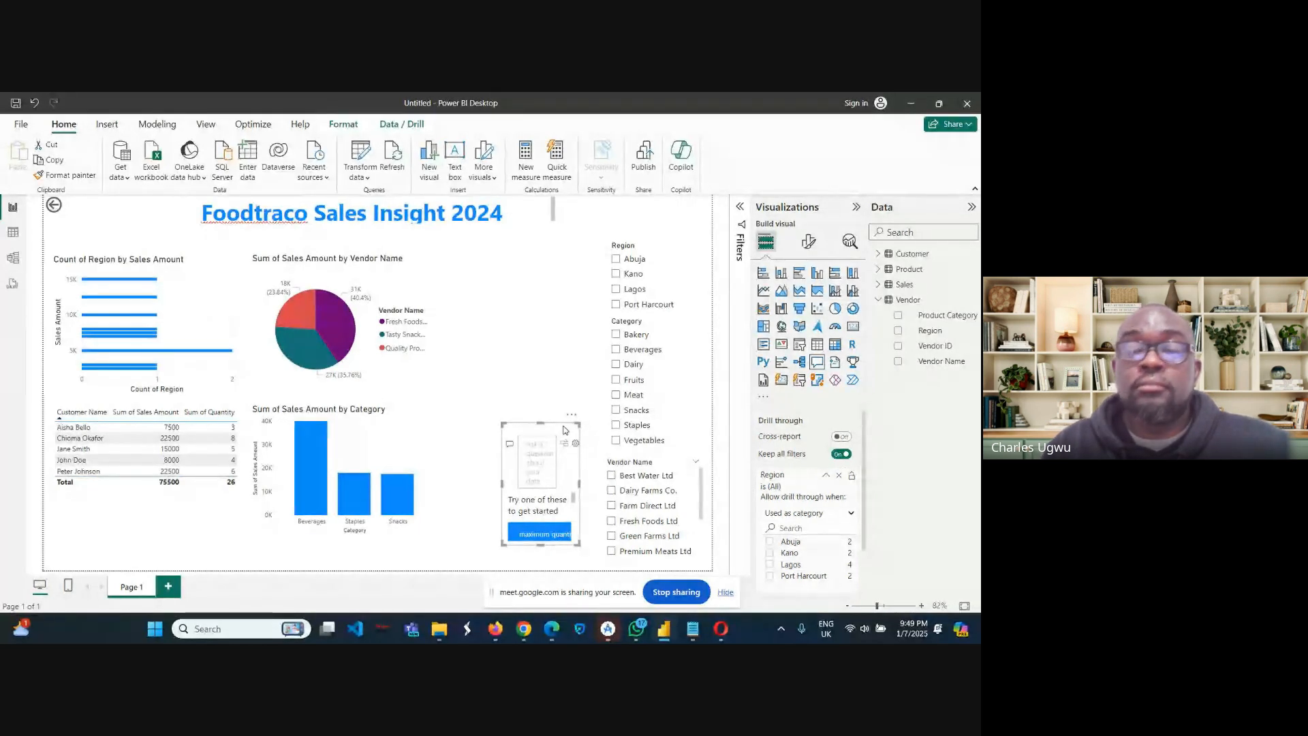
key(Delete)
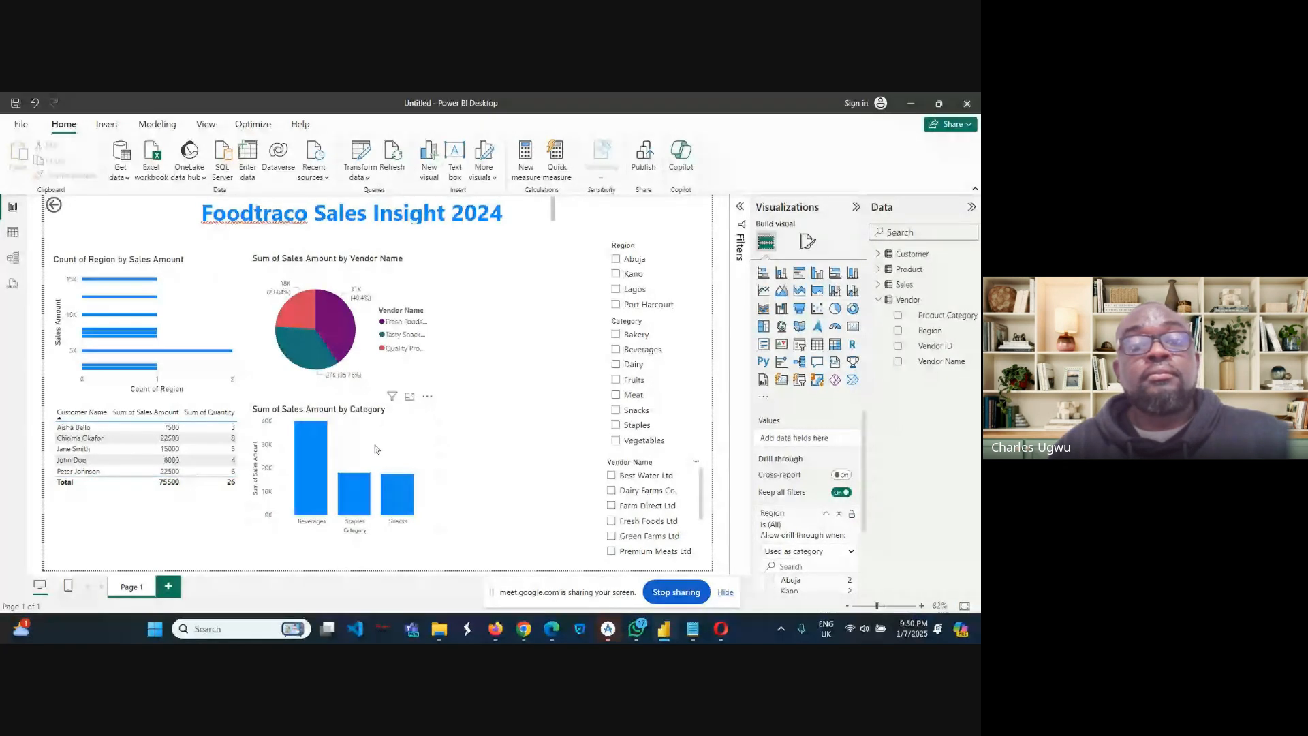
Move the Sum of Sales Amount by Category column chart to the right, slightly up, and enlarge it a little.
click(393, 450)
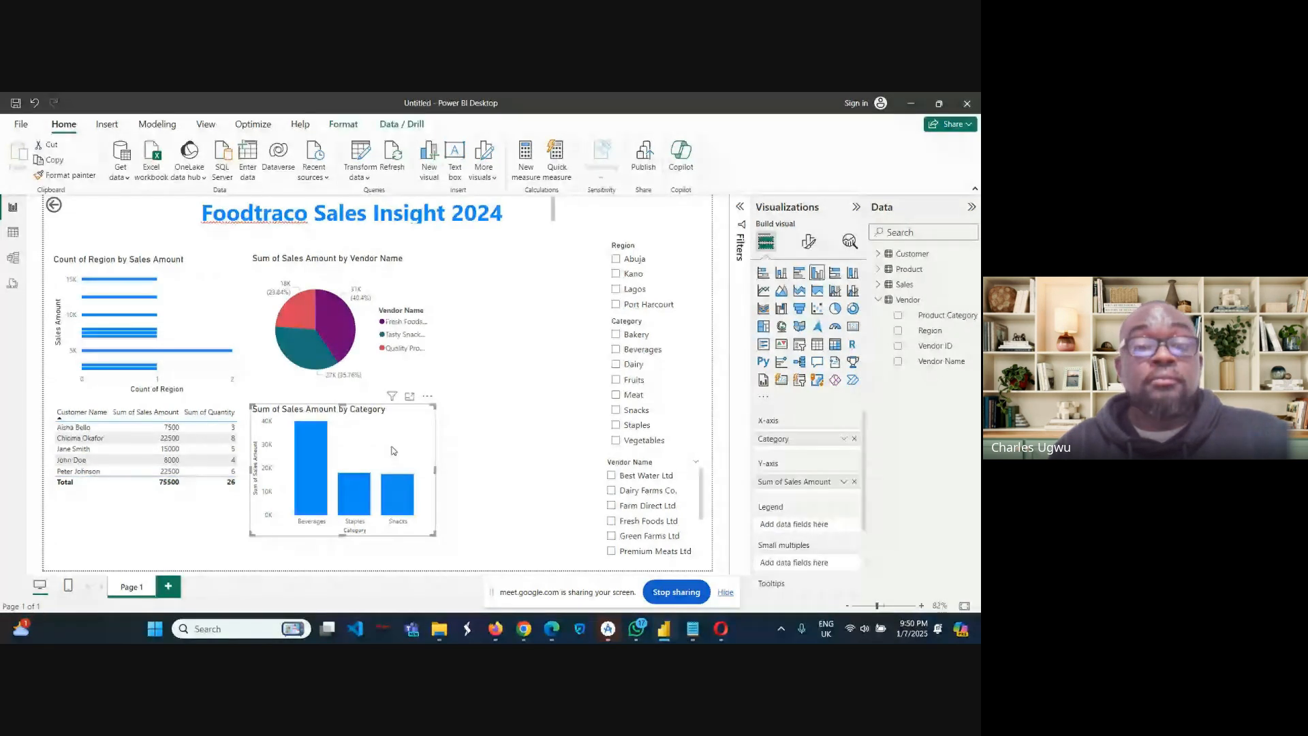
drag(399, 451, 462, 444)
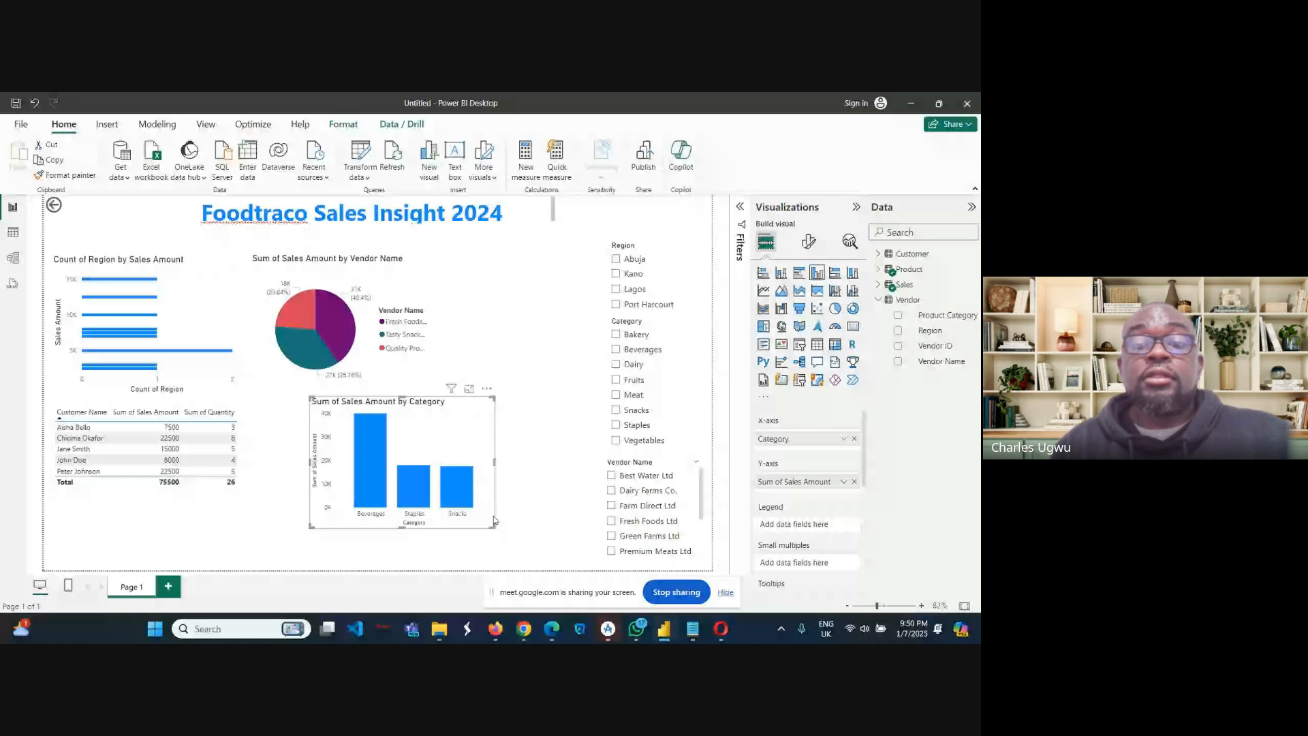
mouse_move(494, 522)
mouse_down()
mouse_move(520, 542)
mouse_move(504, 528)
mouse_up()
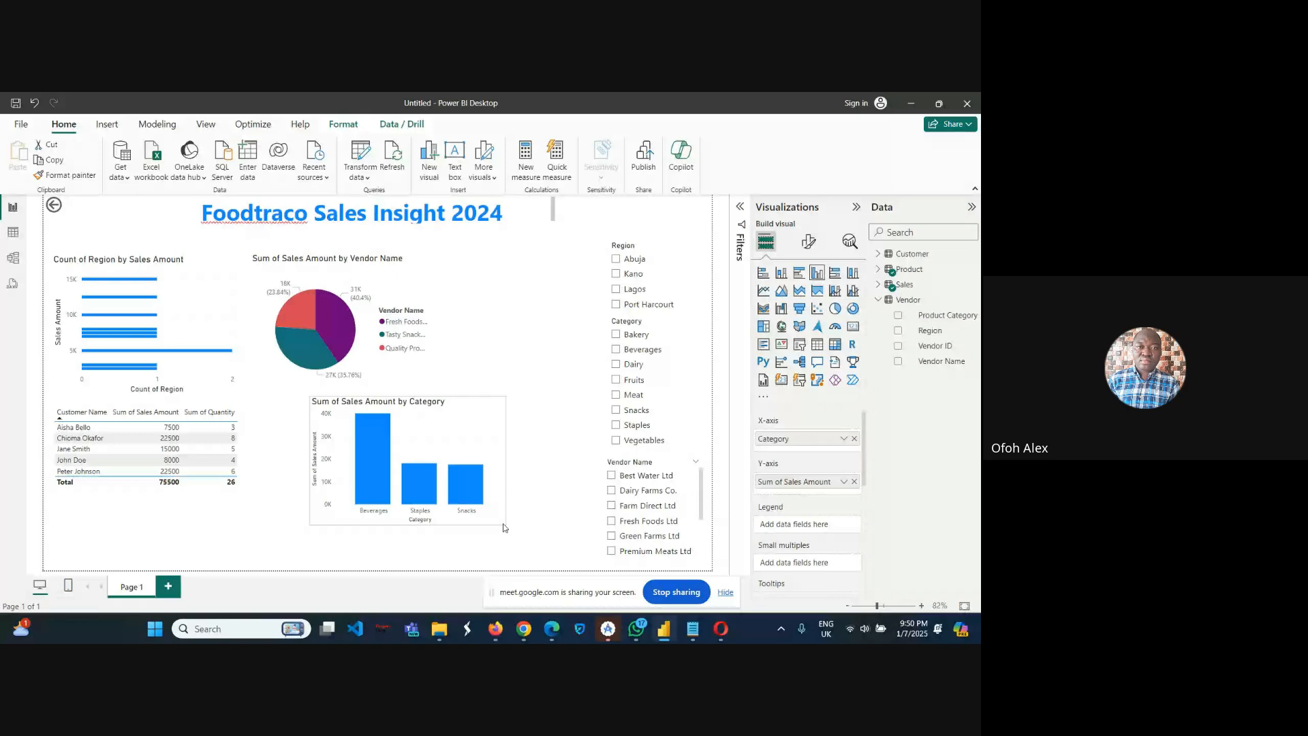
Move the Vendor Name pie chart to the right and align the category column chart directly beneath it.
click(408, 348)
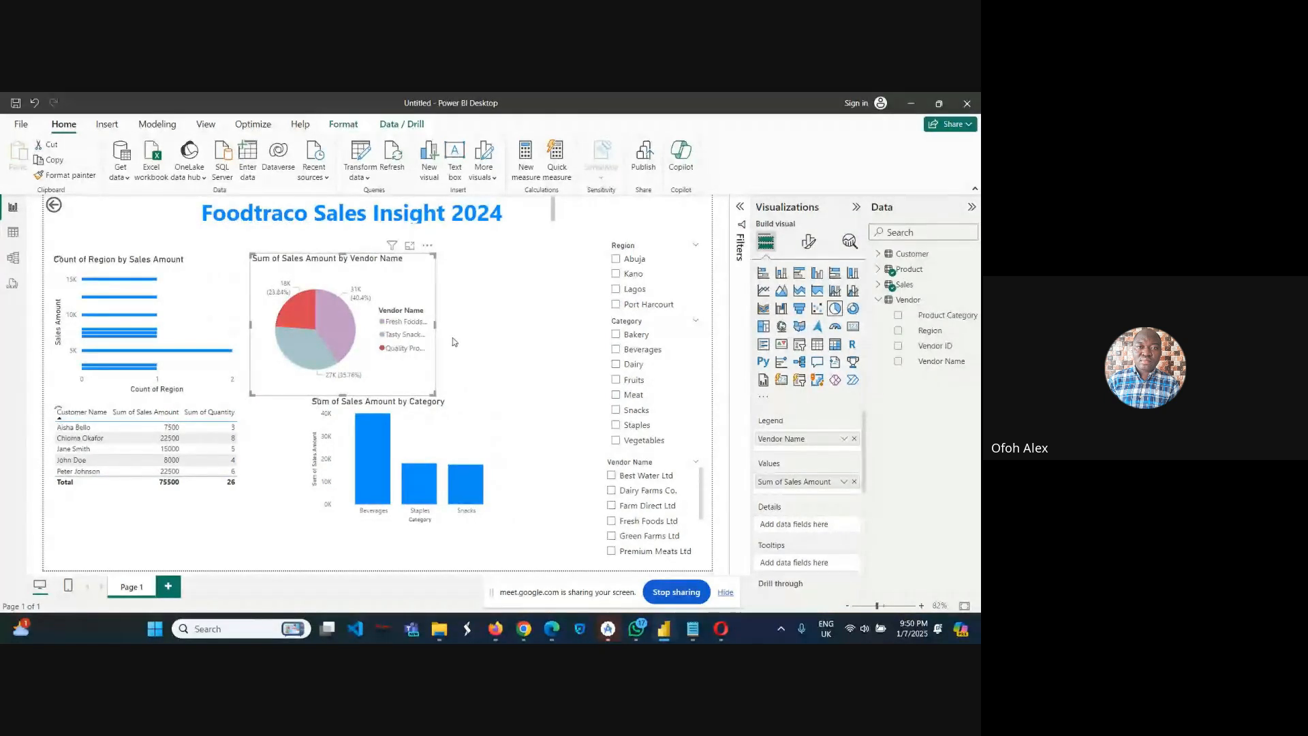
drag(412, 344, 478, 341)
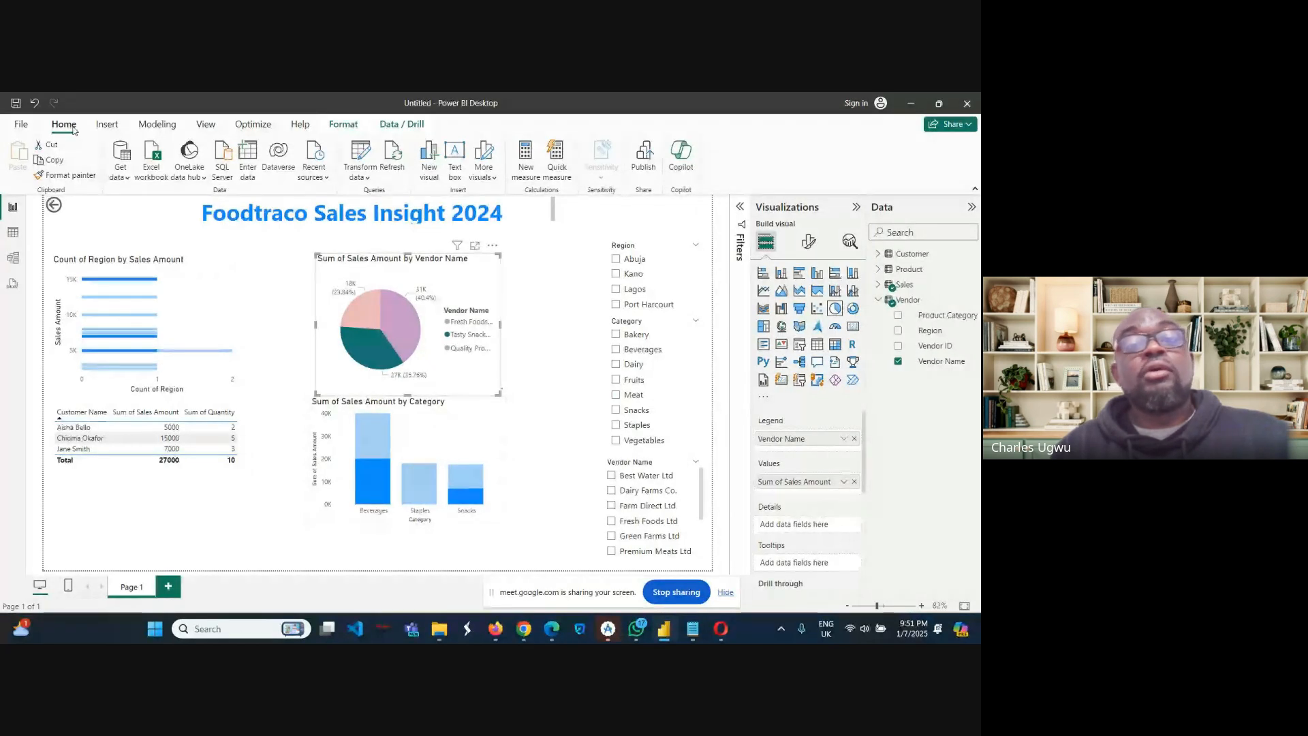
drag(404, 401, 274, 288)
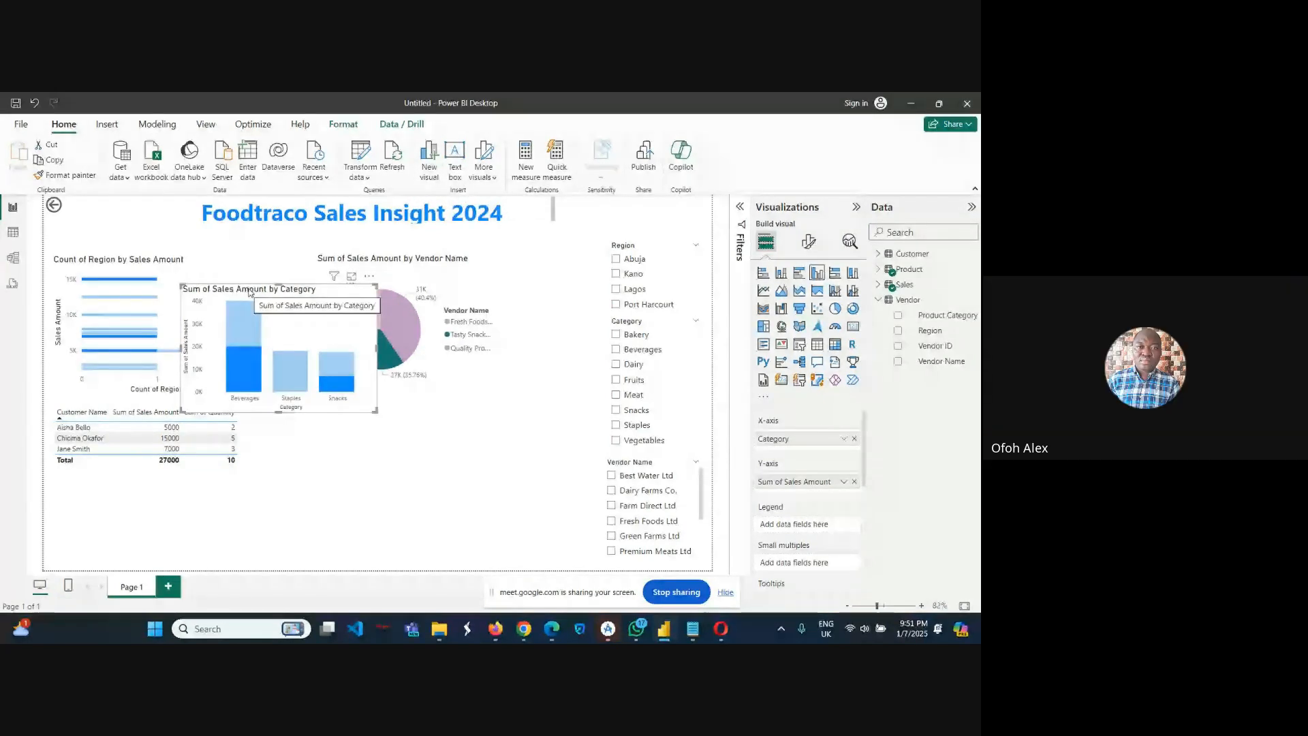
drag(250, 293, 388, 397)
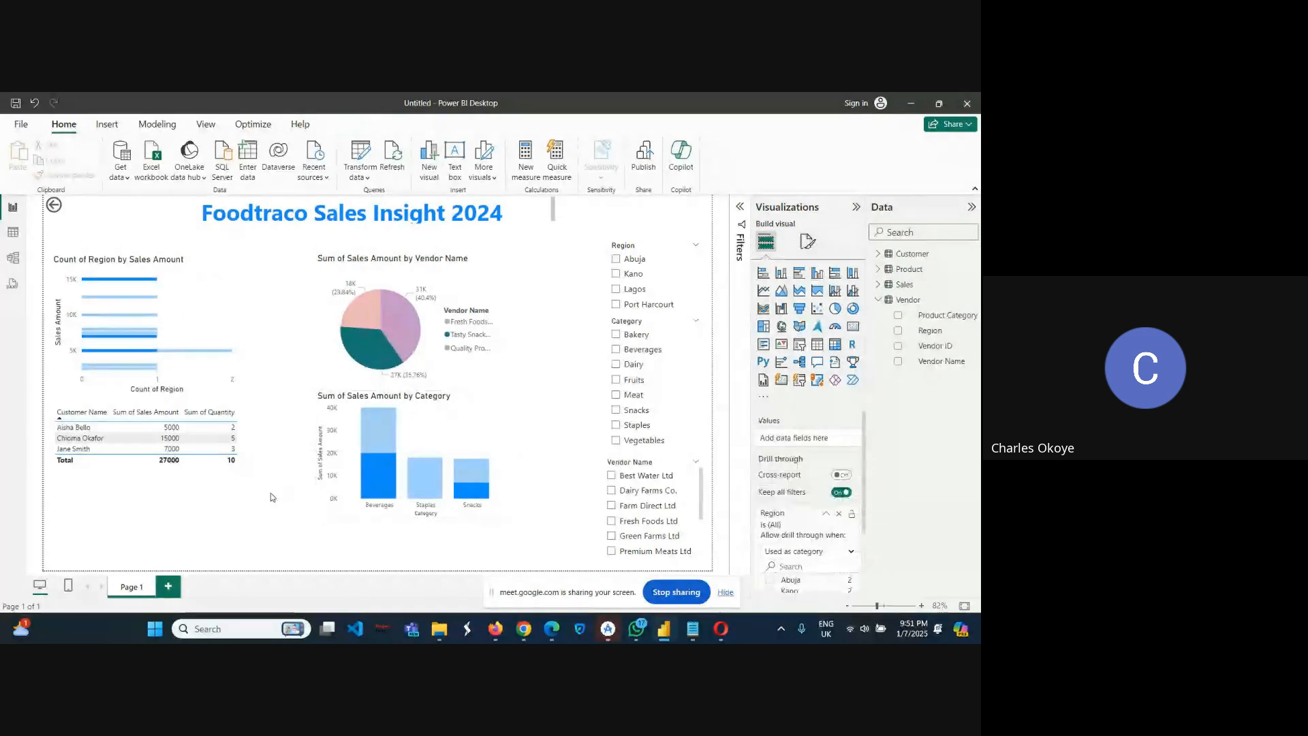
click(147, 257)
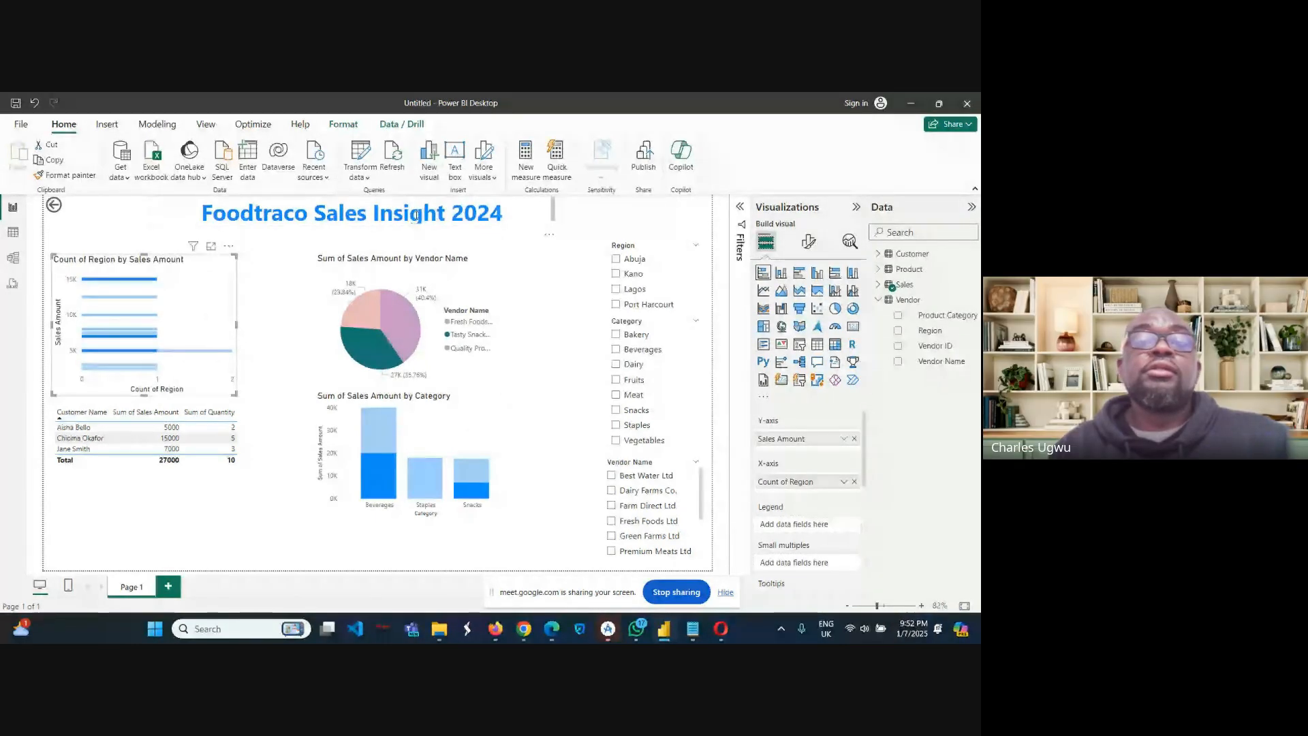
click(366, 212)
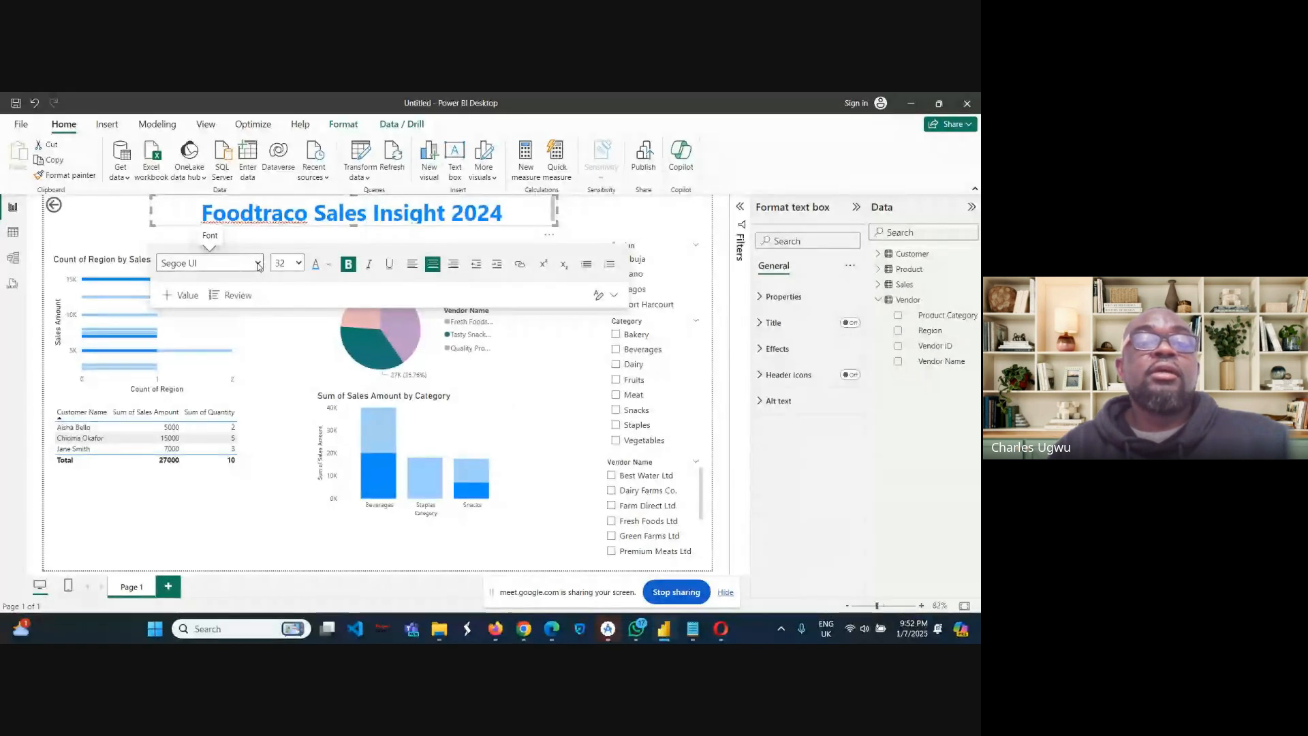
click(328, 265)
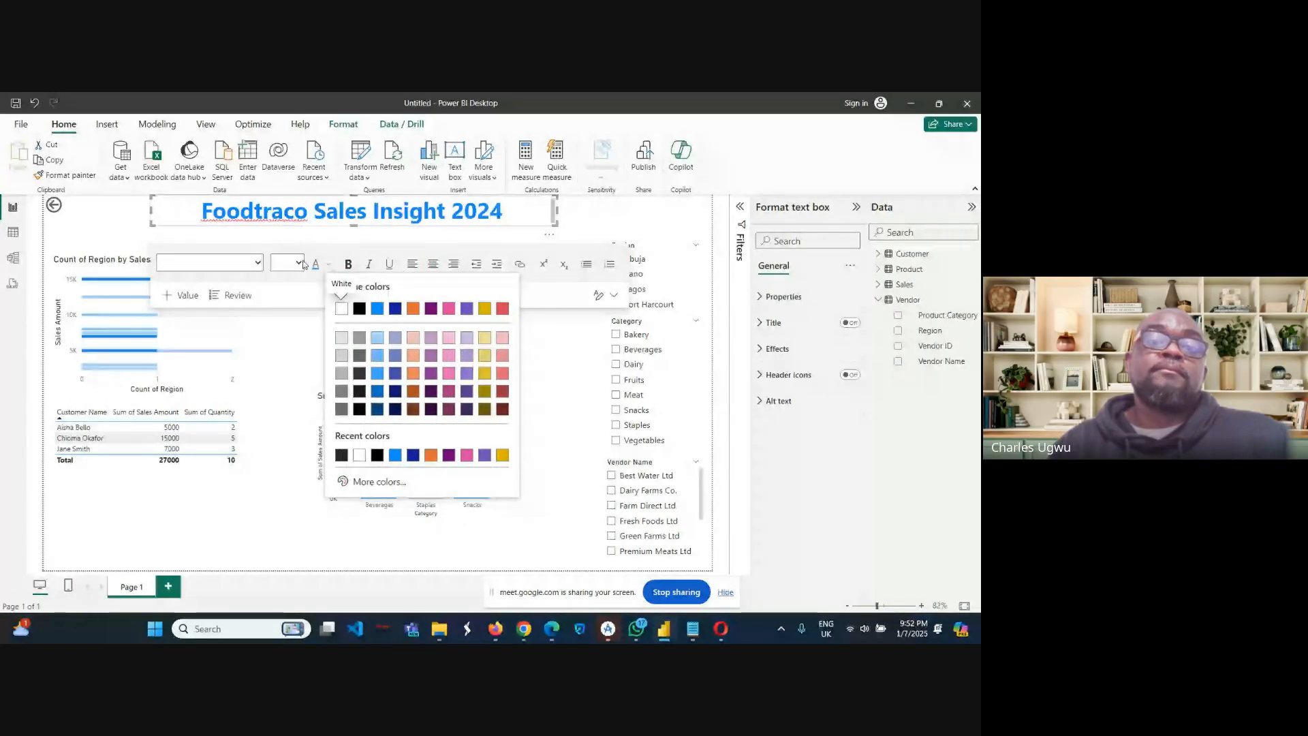
click(328, 265)
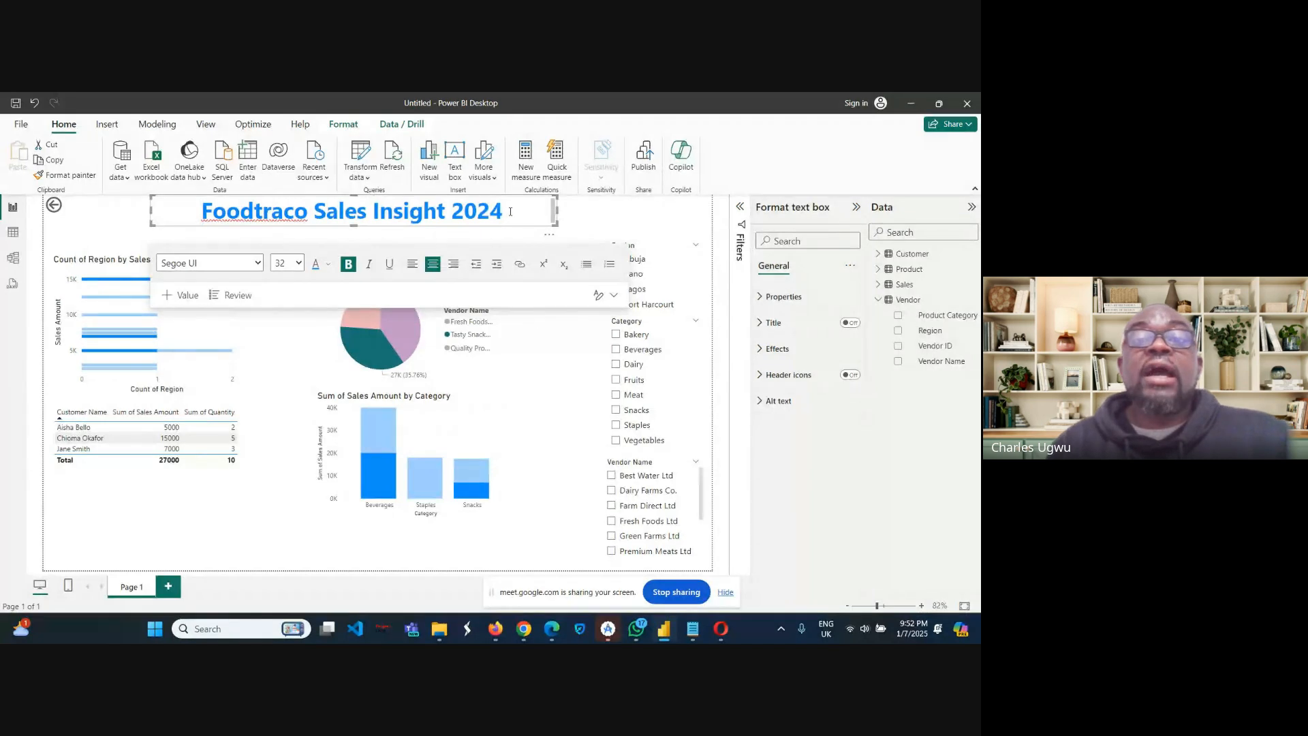
Shift the title text box slightly to the right and recolour the whole title red, theme color 8 (#D64550).
drag(503, 211, 398, 224)
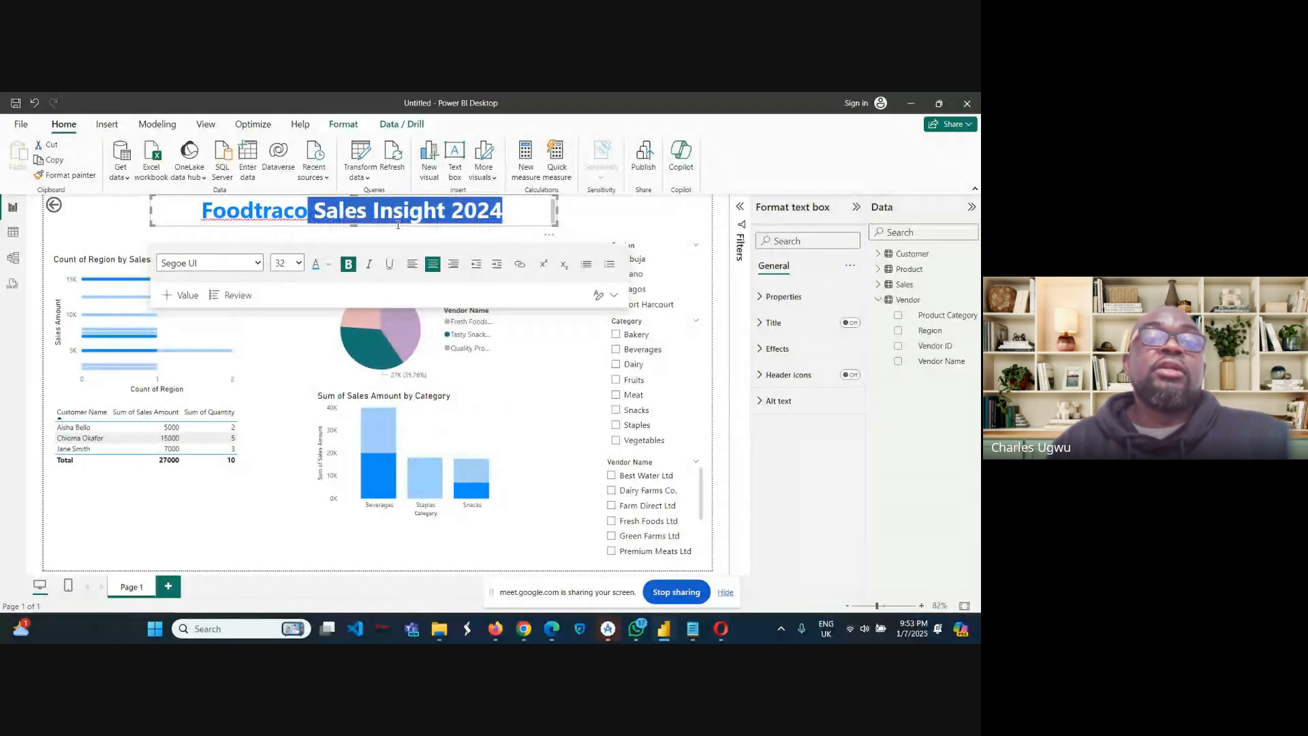
mouse_move(304, 220)
mouse_down()
mouse_move(248, 218)
mouse_move(328, 218)
mouse_up()
click(526, 211)
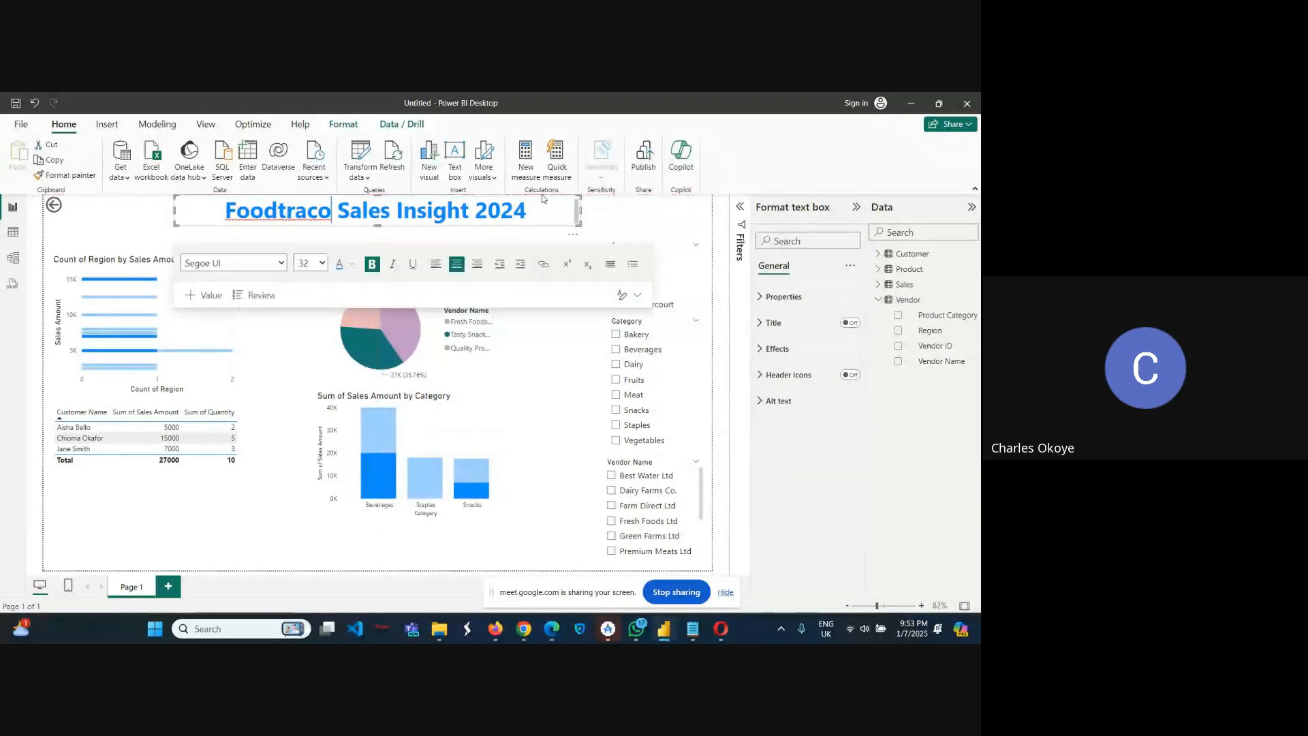
drag(526, 209, 223, 203)
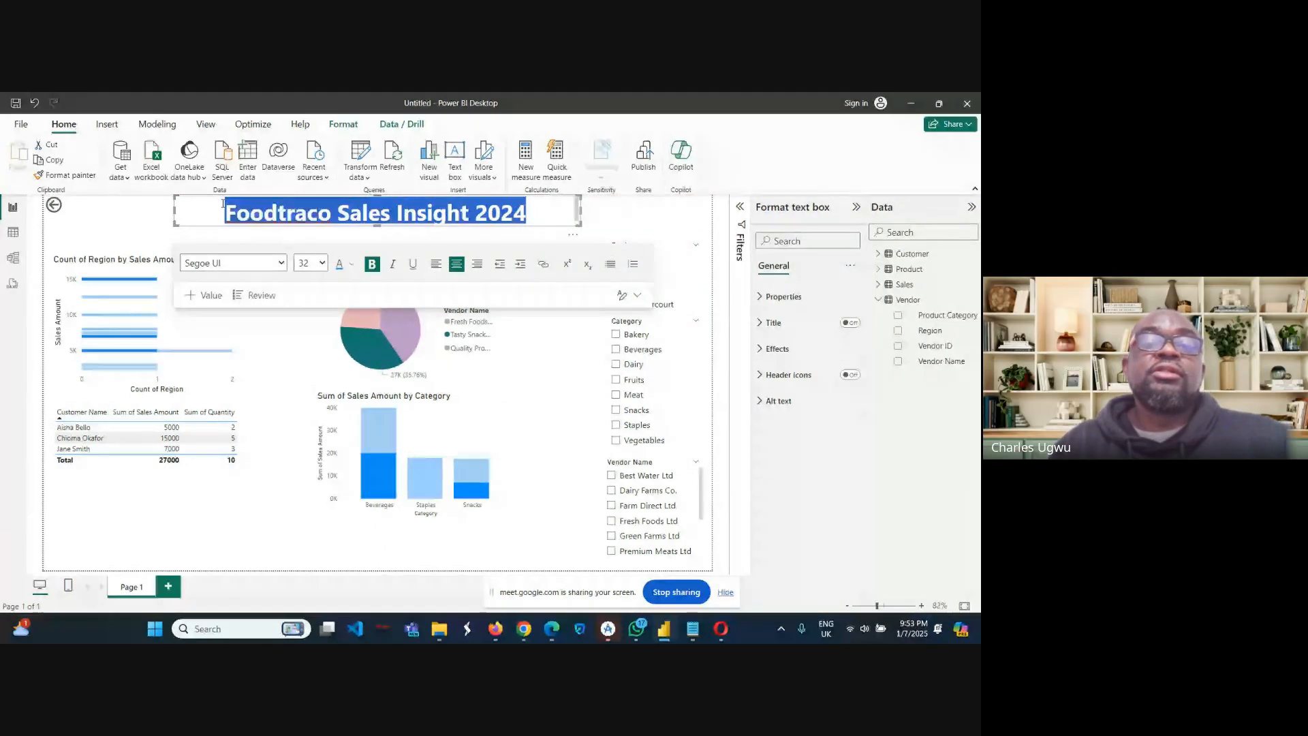
click(351, 263)
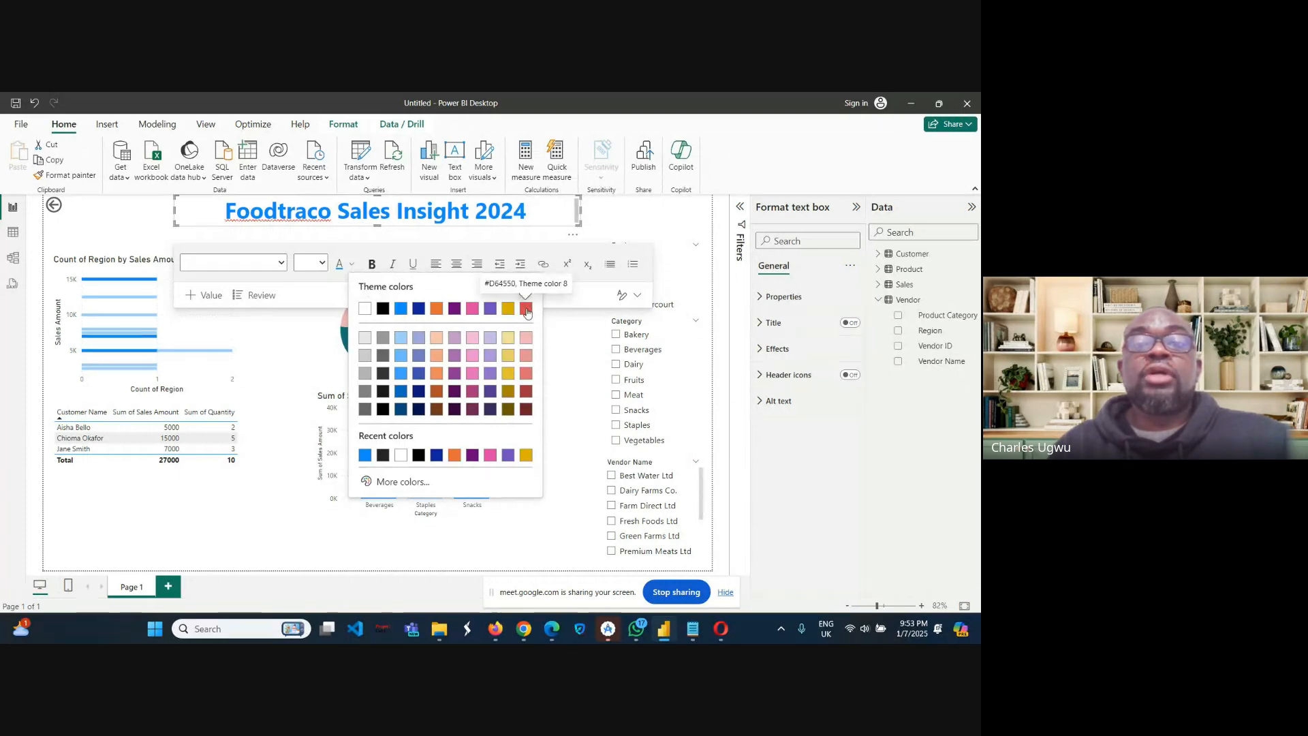
click(526, 310)
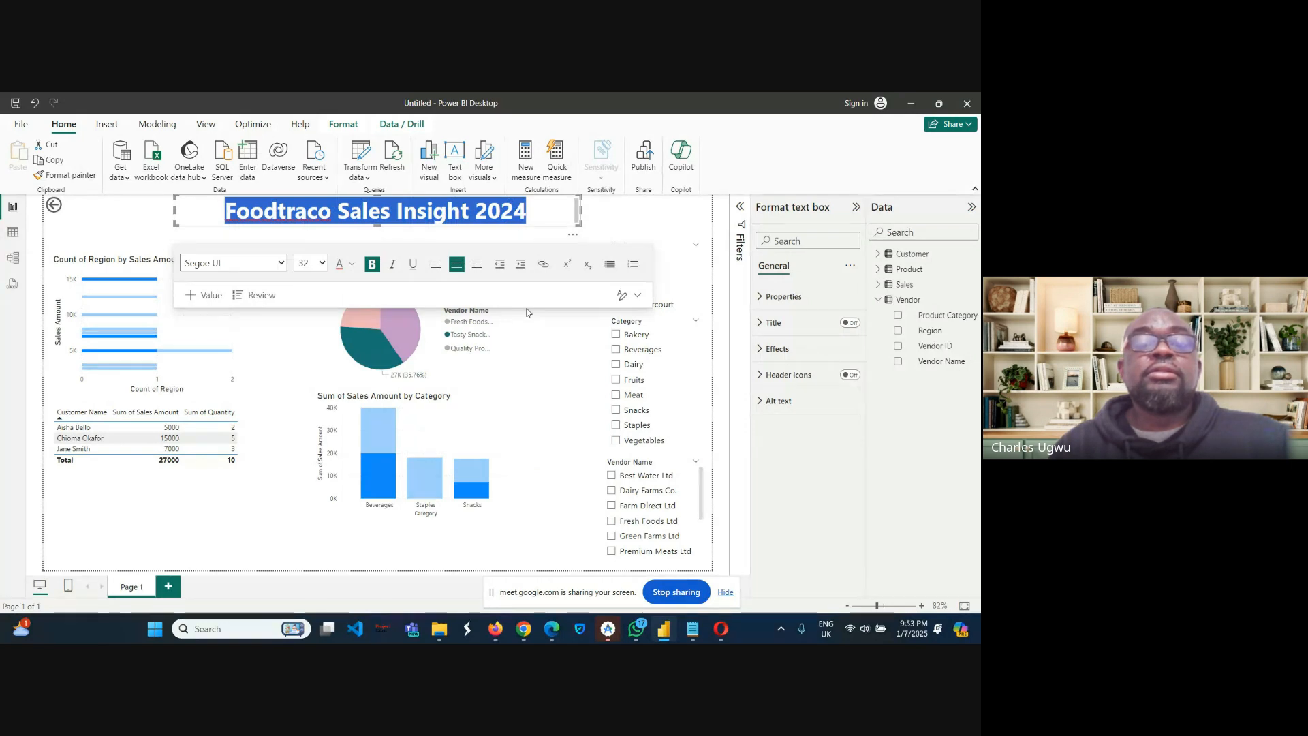
click(151, 223)
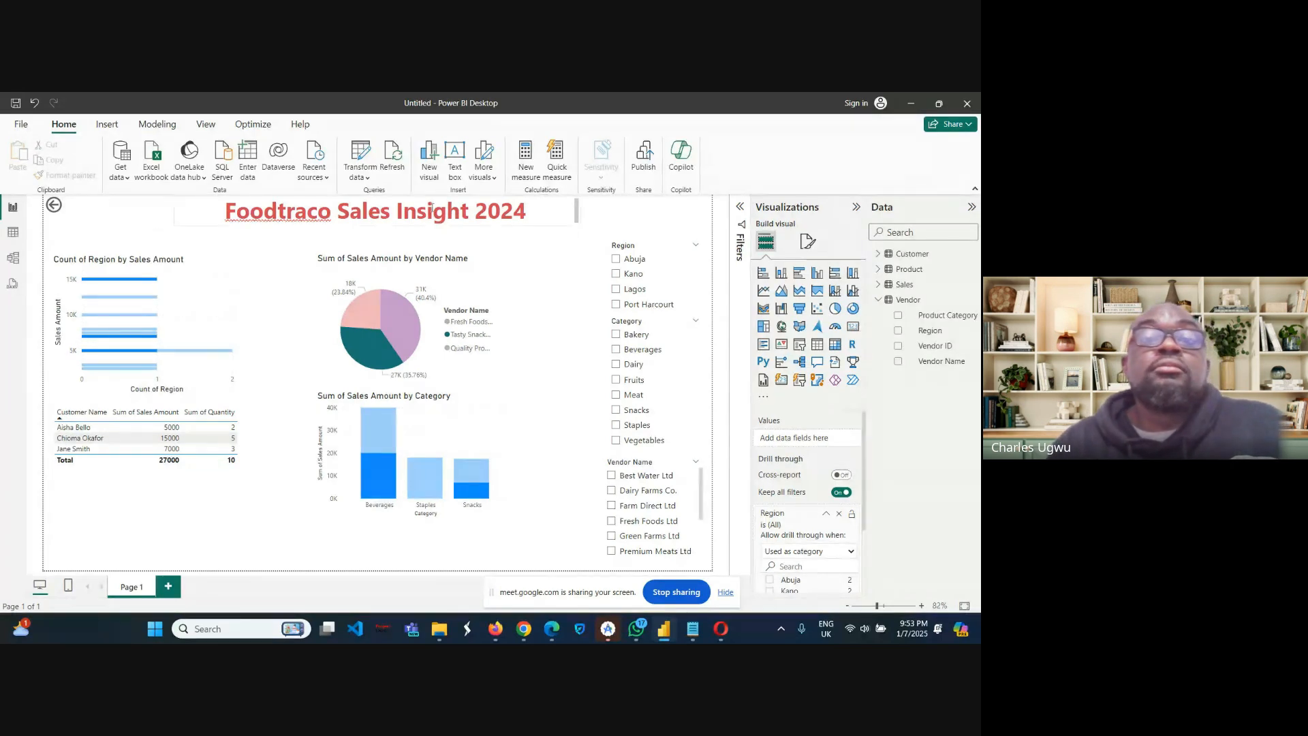
Try to set the title's font colour back to the recently used blue.
click(448, 215)
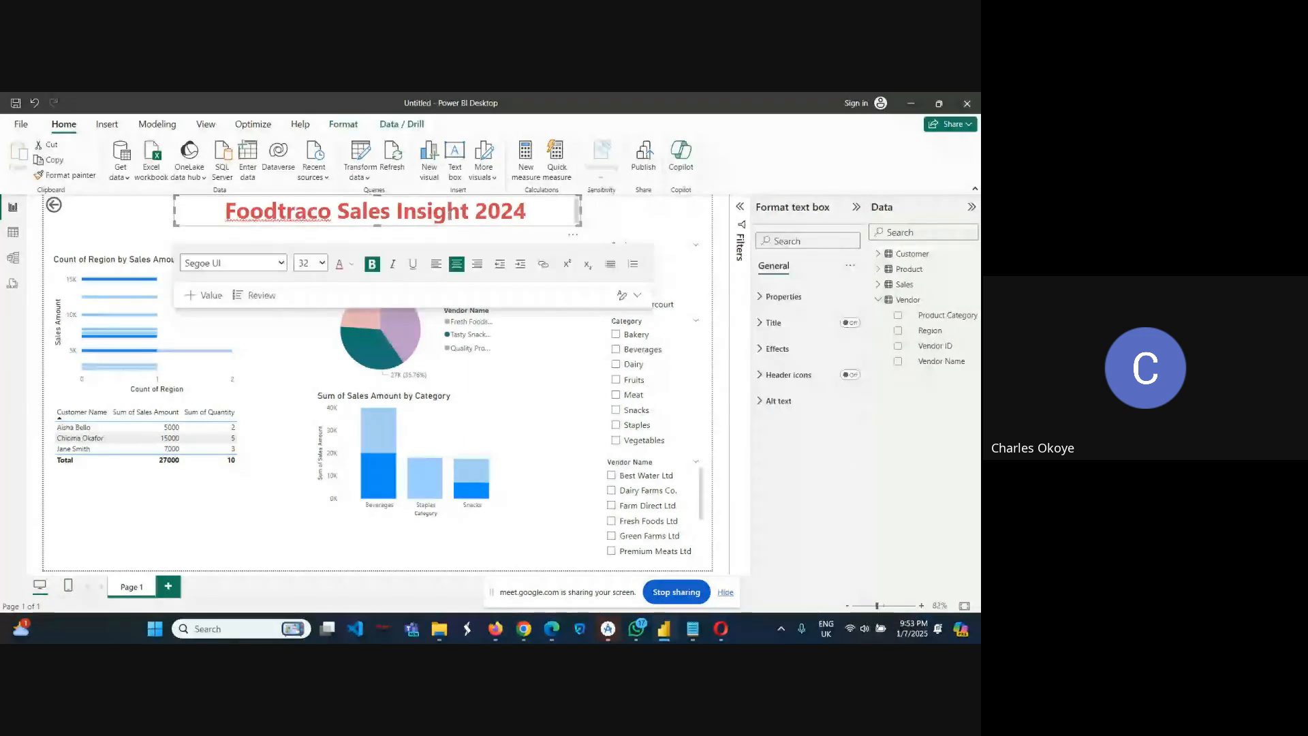
click(352, 265)
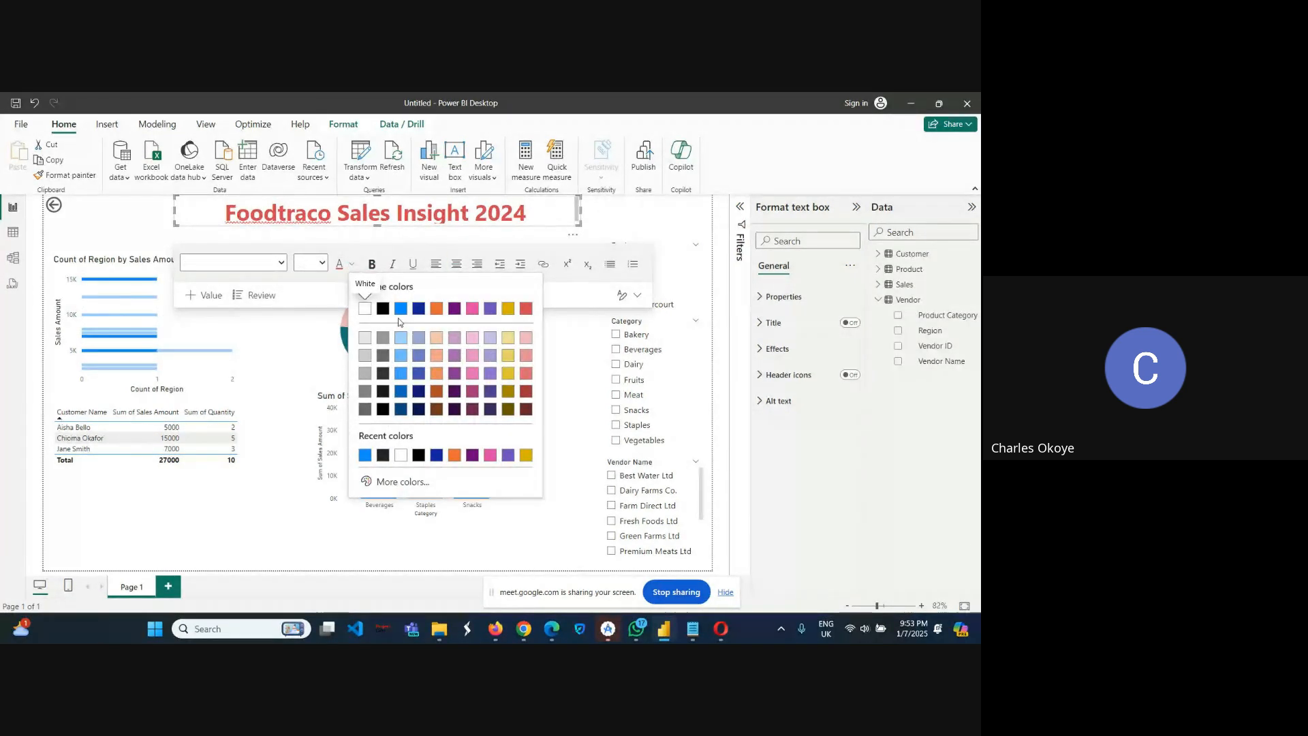
click(365, 459)
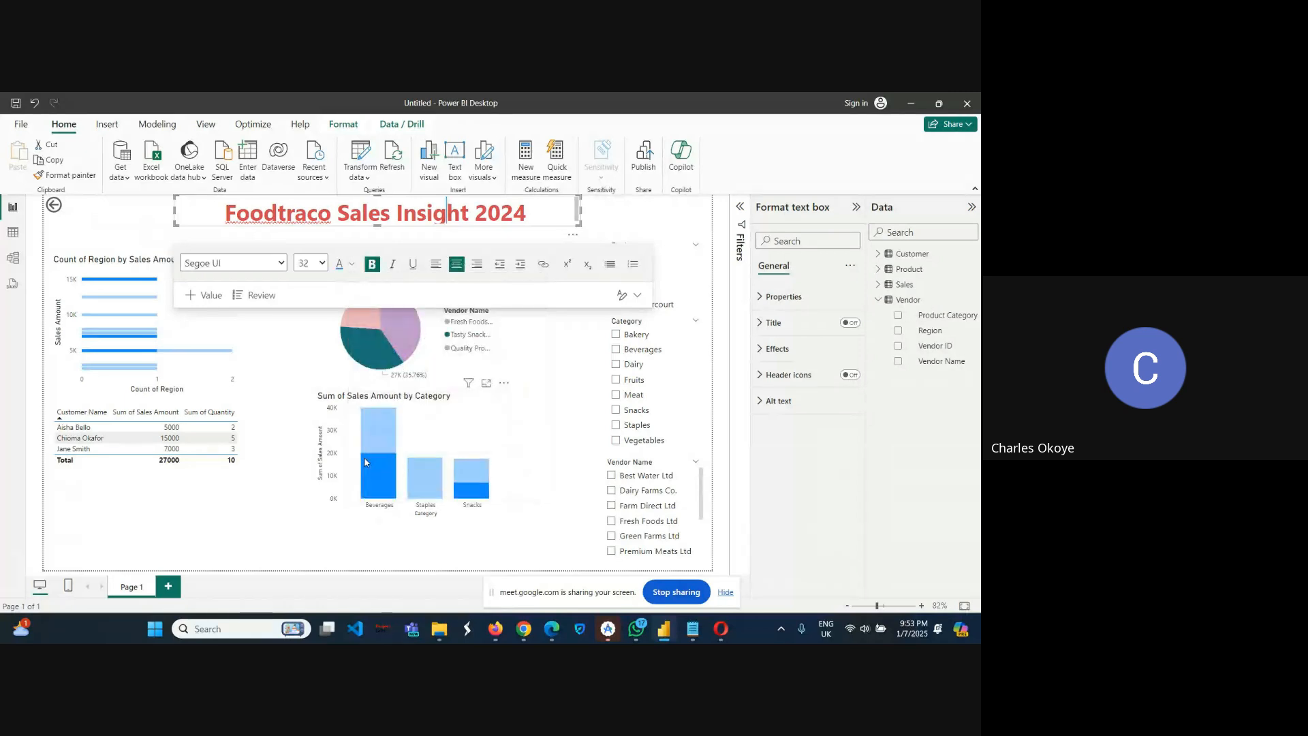
click(313, 538)
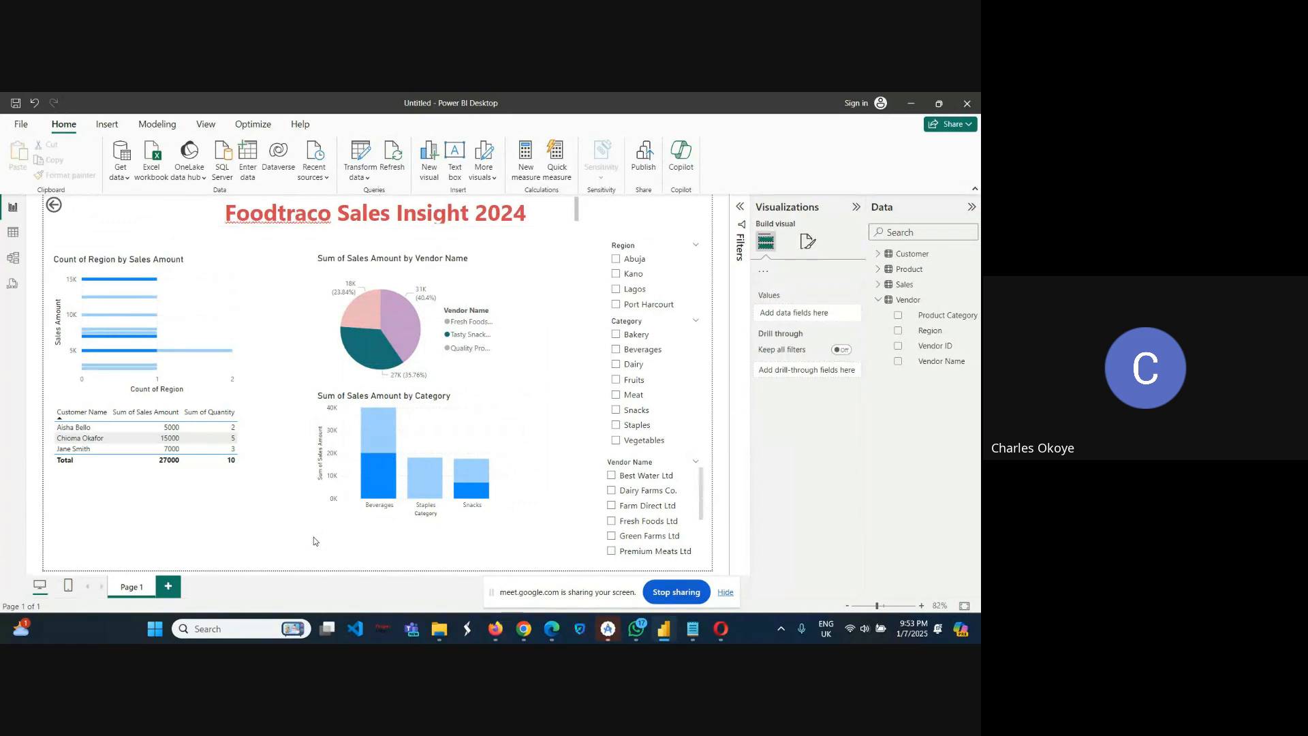
click(397, 399)
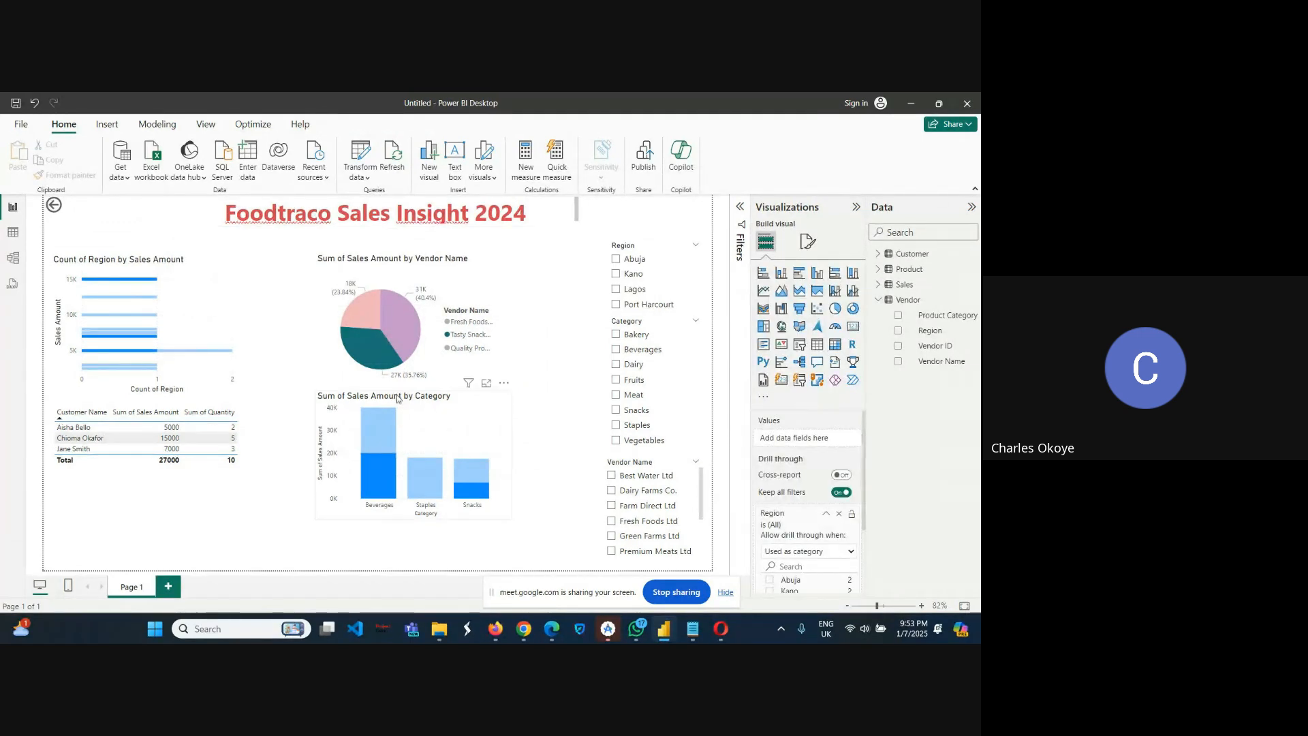
click(397, 399)
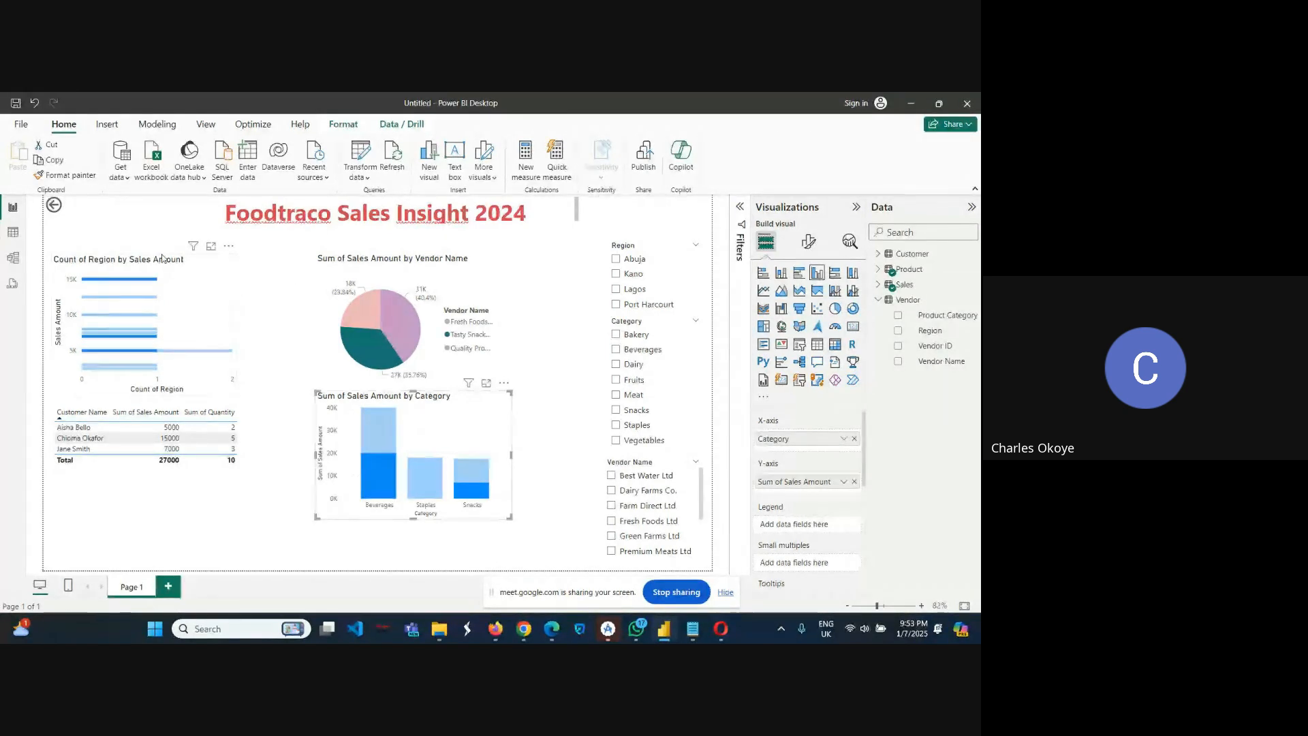
click(155, 267)
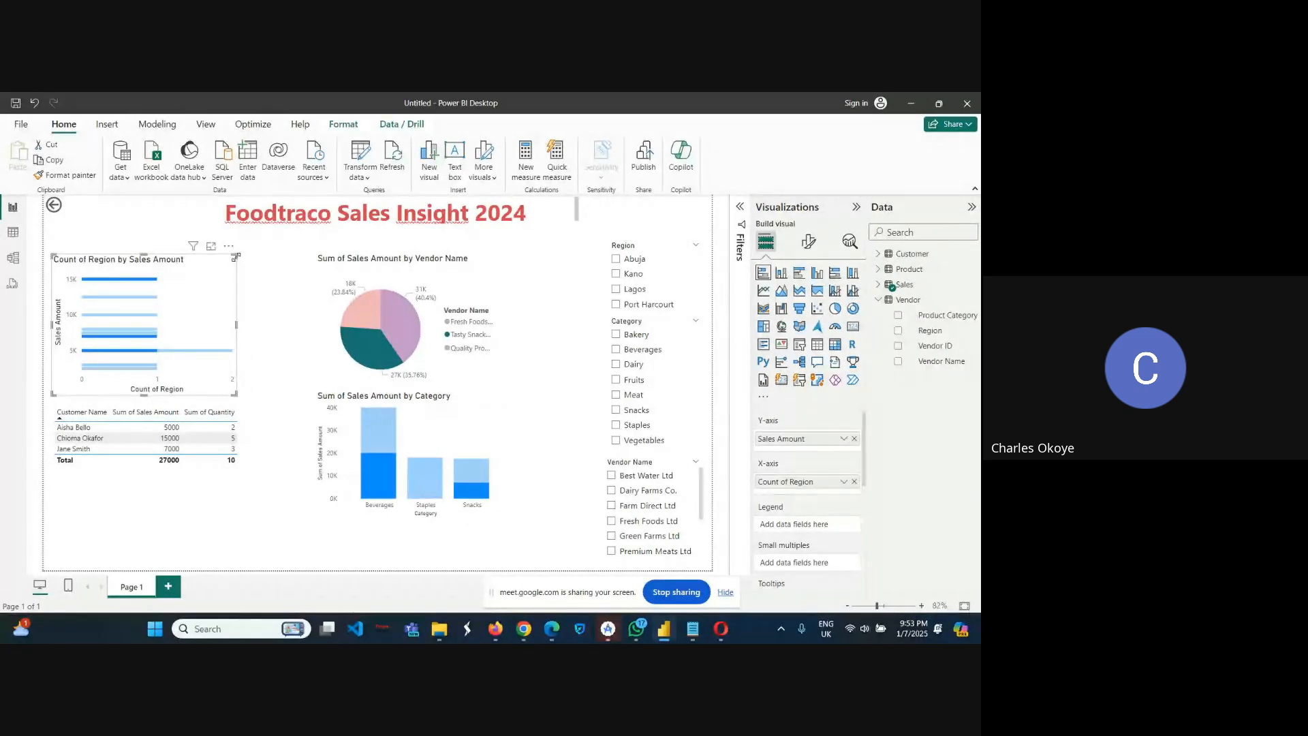
click(334, 261)
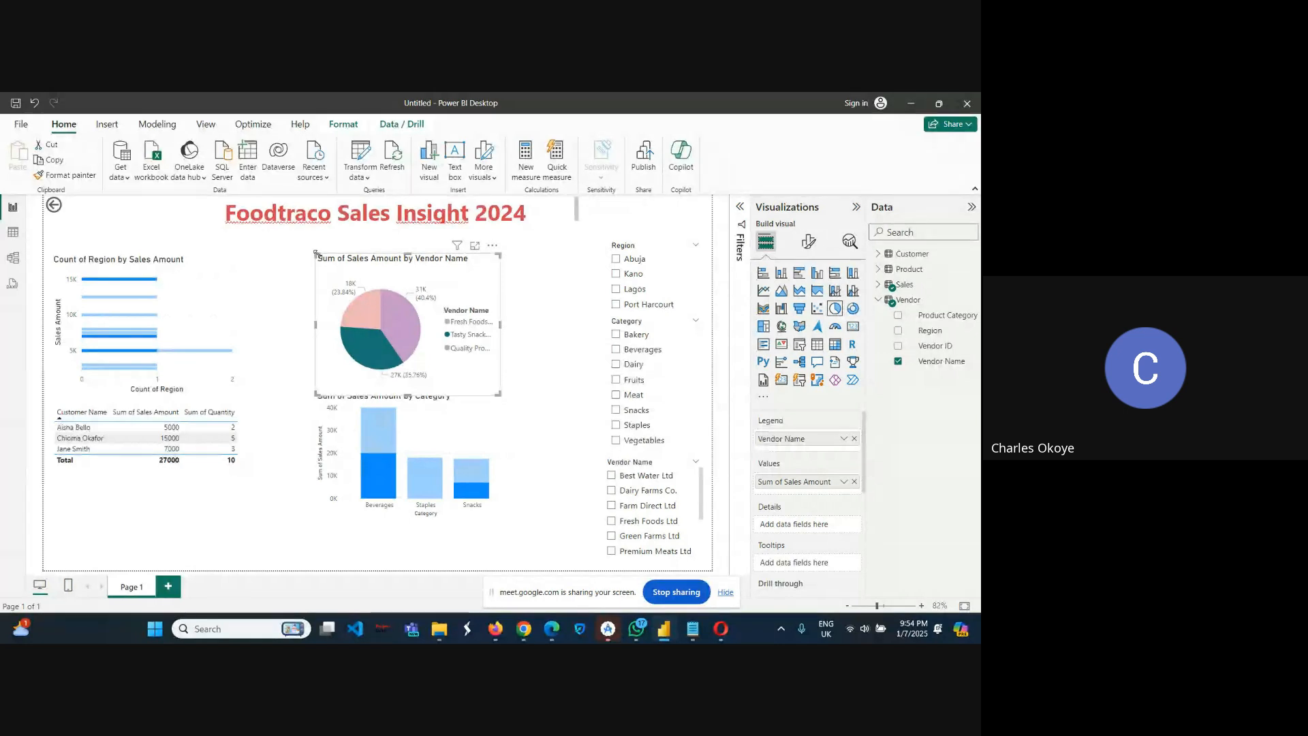
click(551, 260)
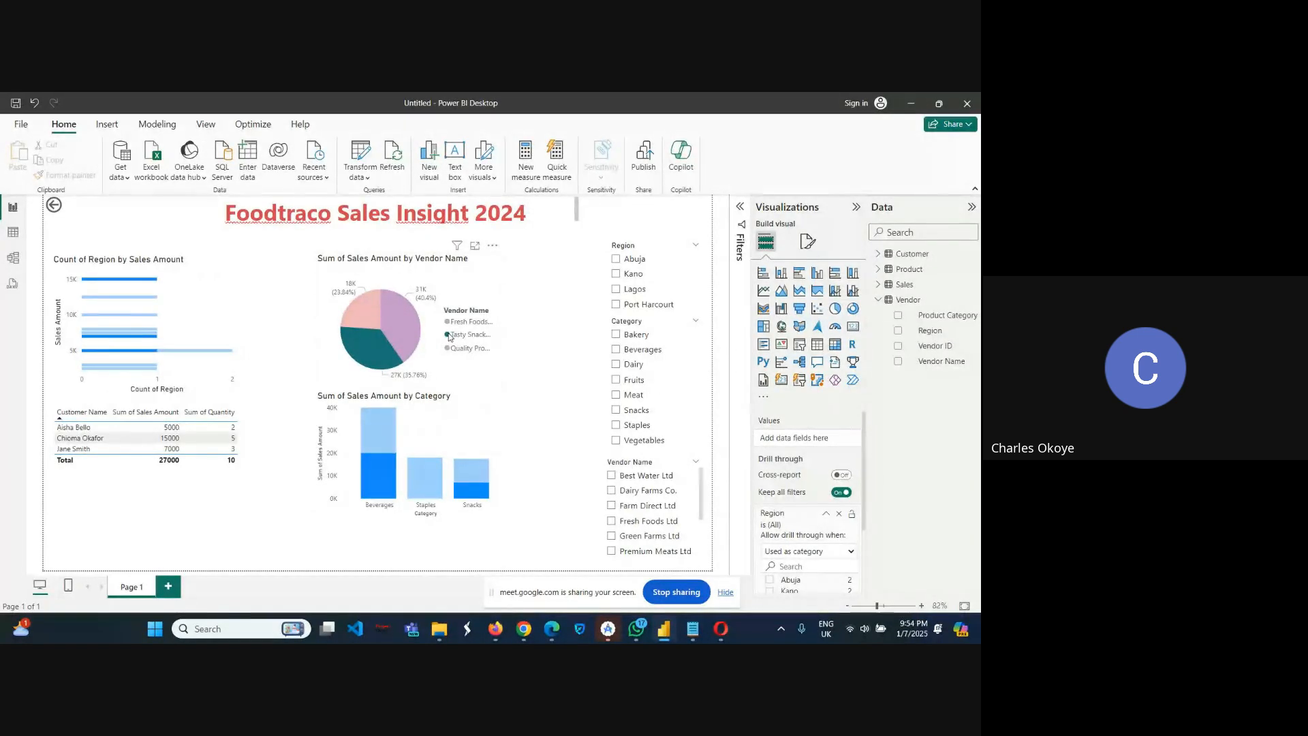
Cross-highlight the visuals by the Beverages column of the category chart, toggle the highlight, and clear it.
click(382, 485)
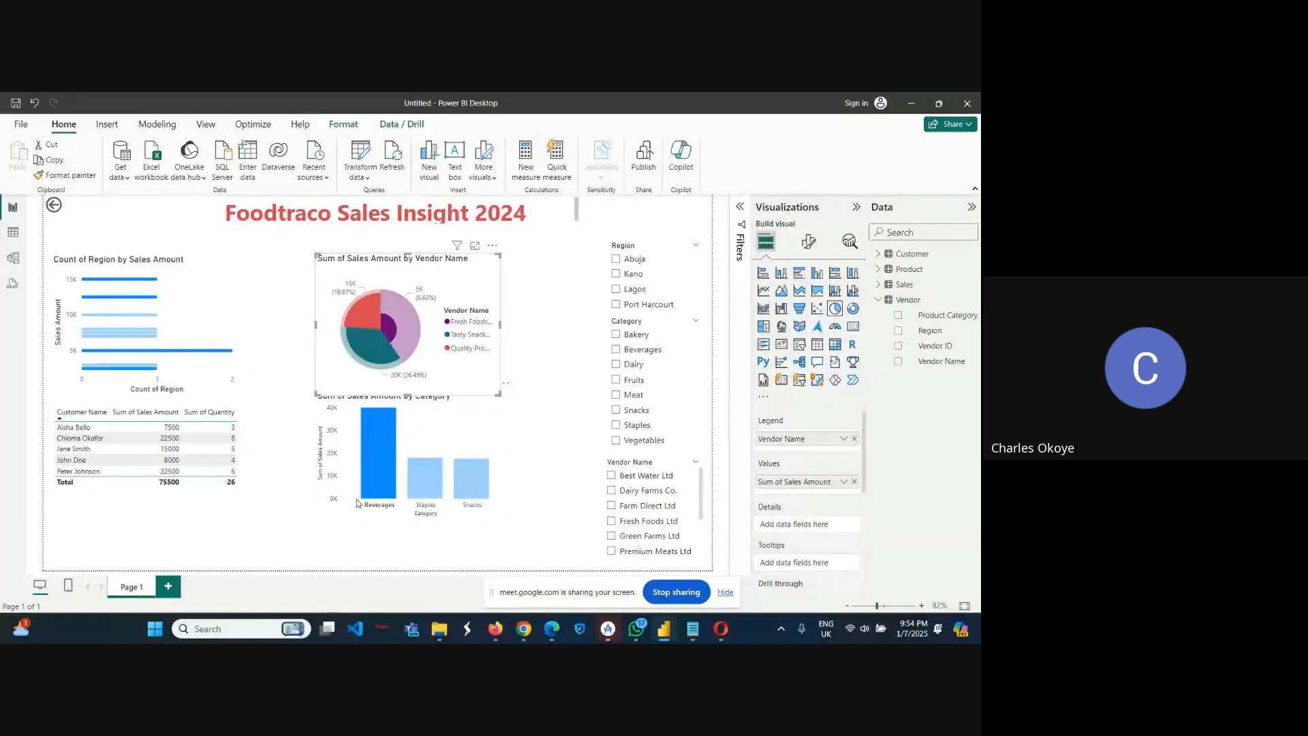
click(369, 481)
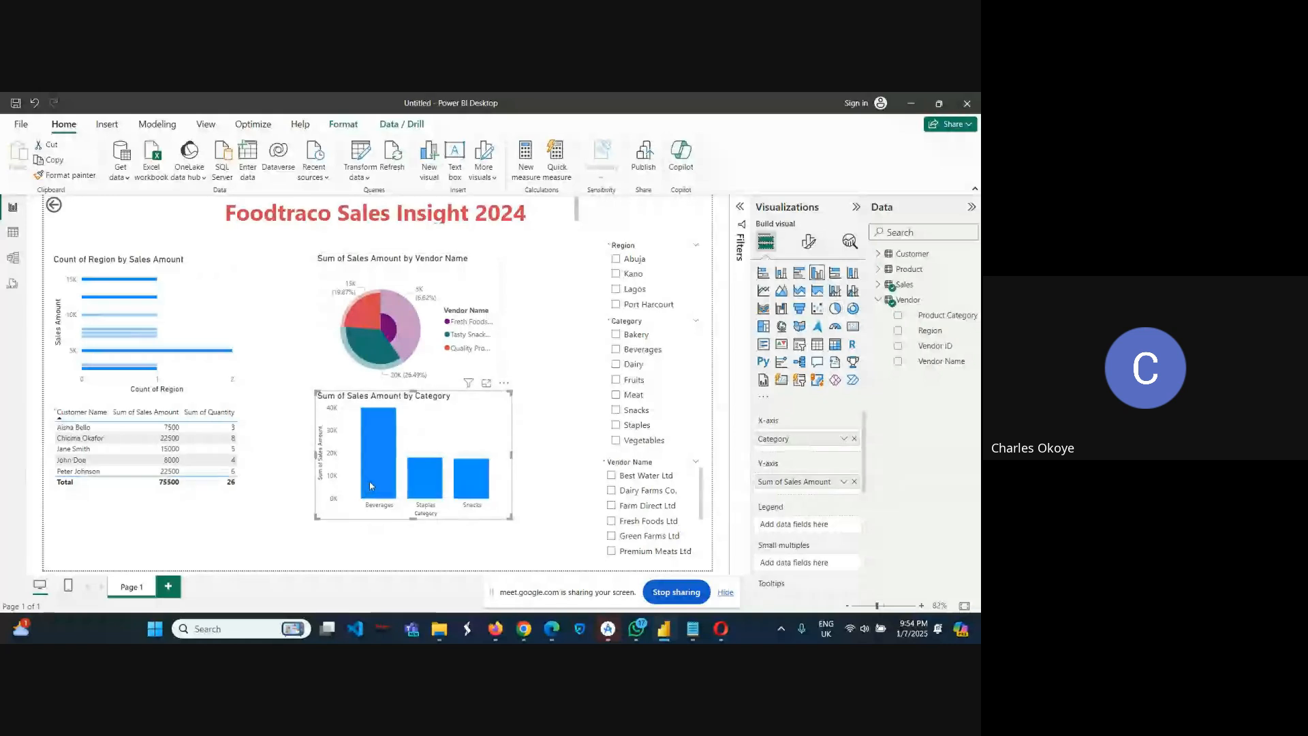
click(369, 481)
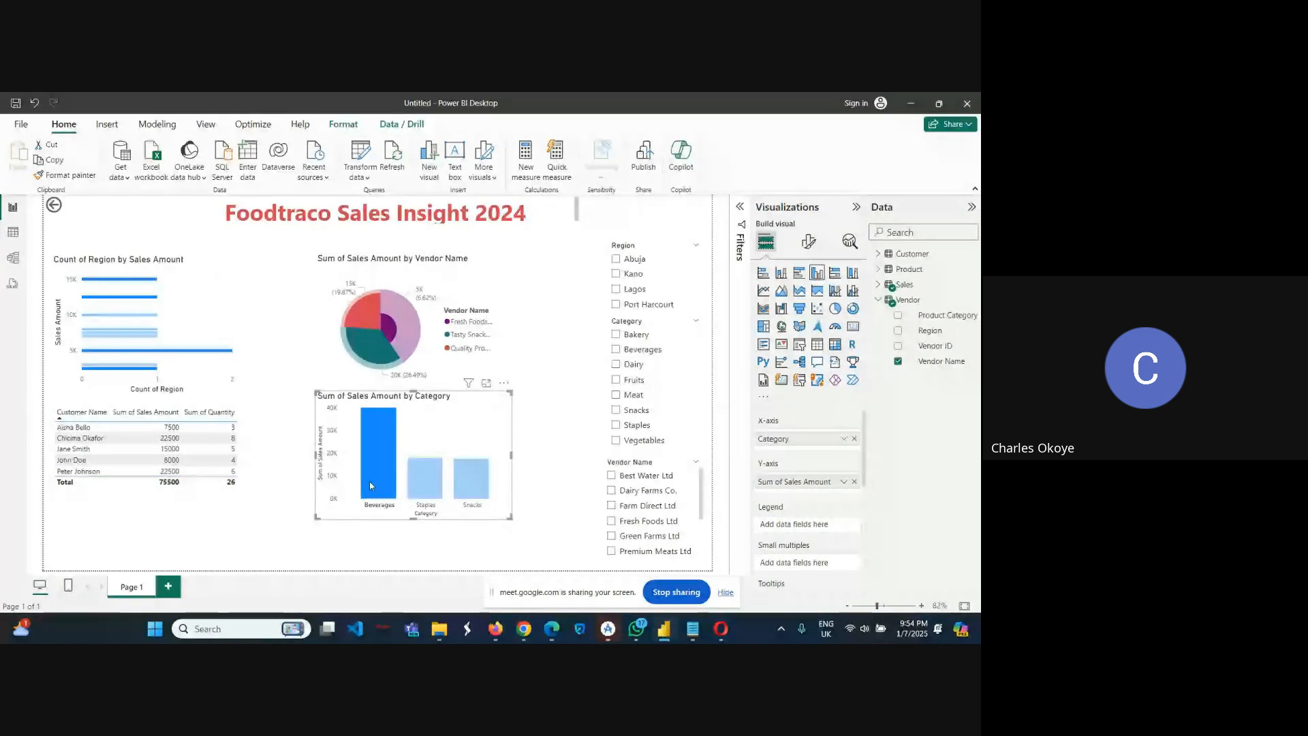
click(370, 444)
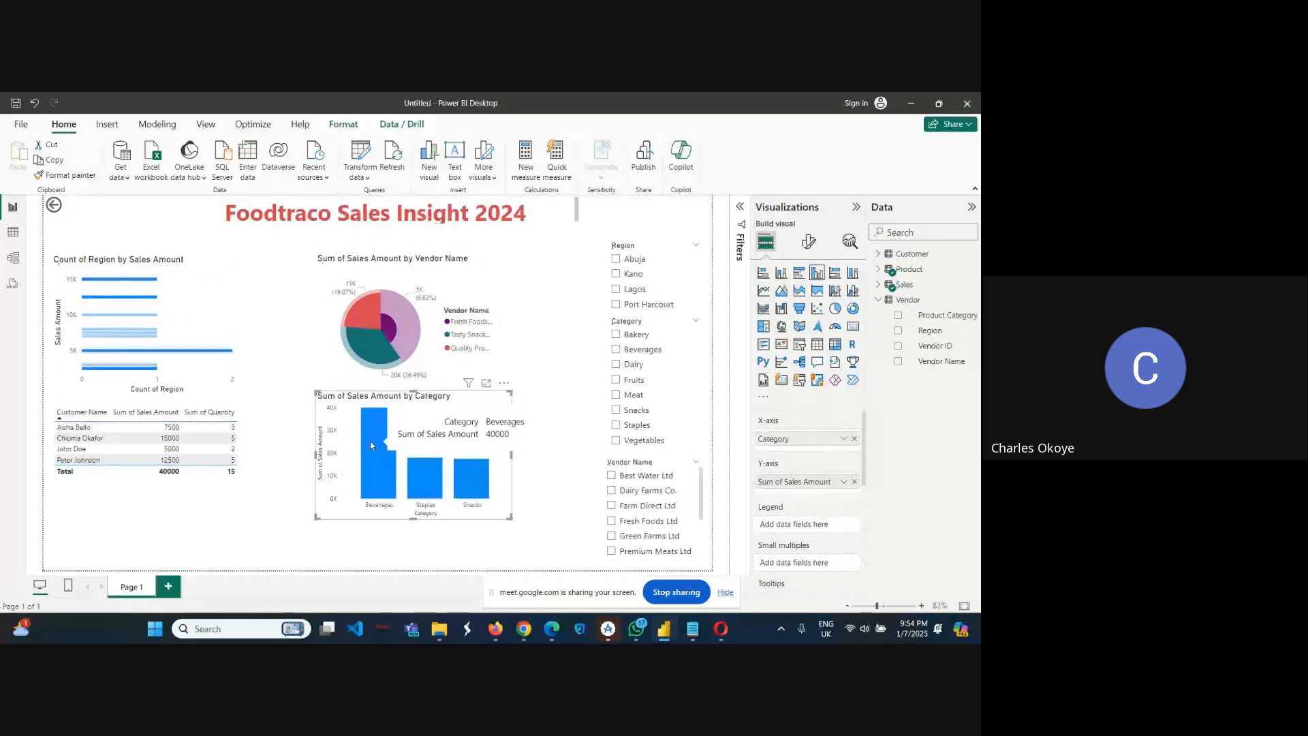
click(305, 546)
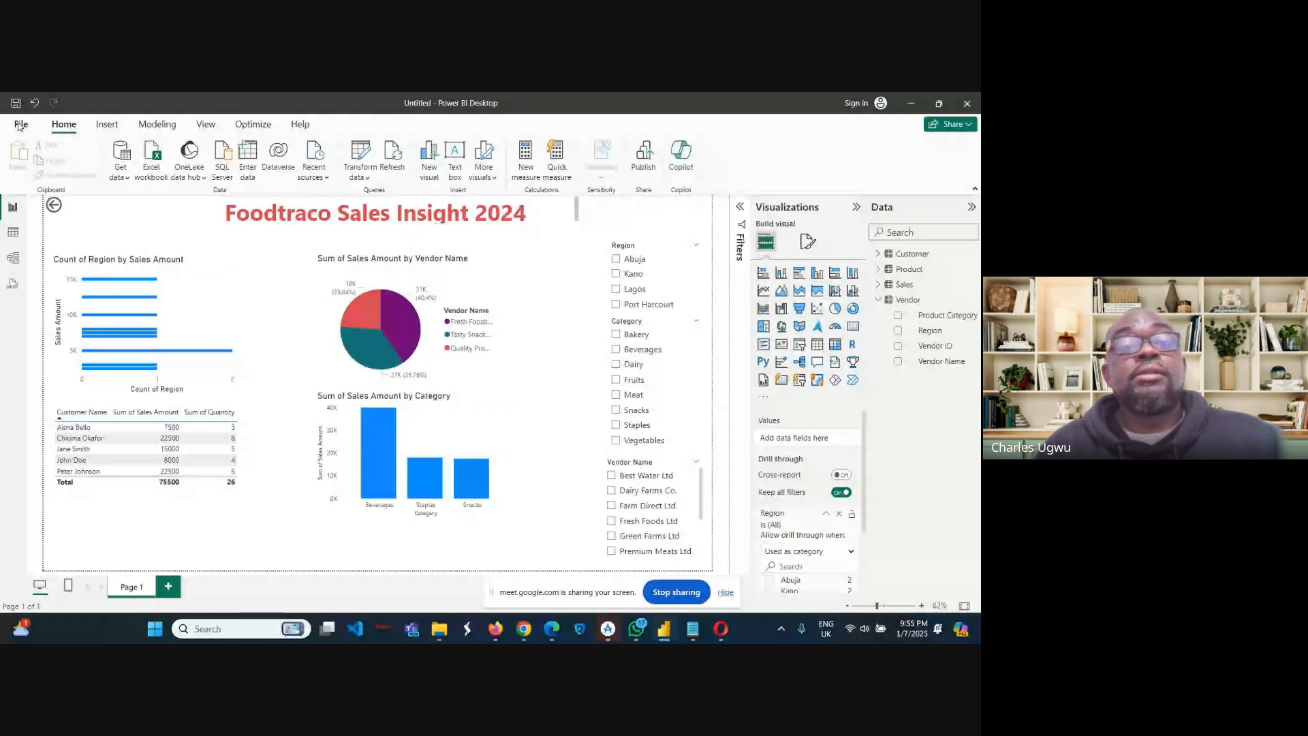
Export the Foodtraco Sales Insight 2024 report to PDF.
click(21, 124)
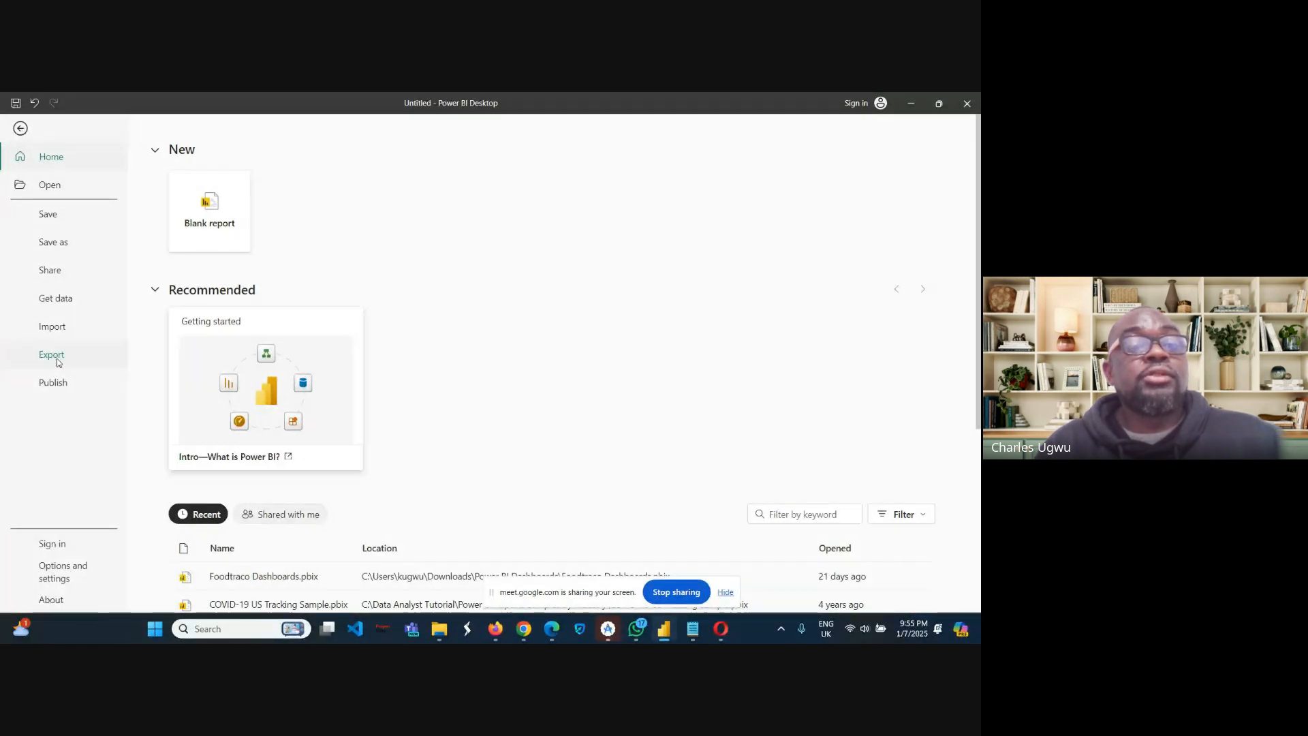
click(57, 359)
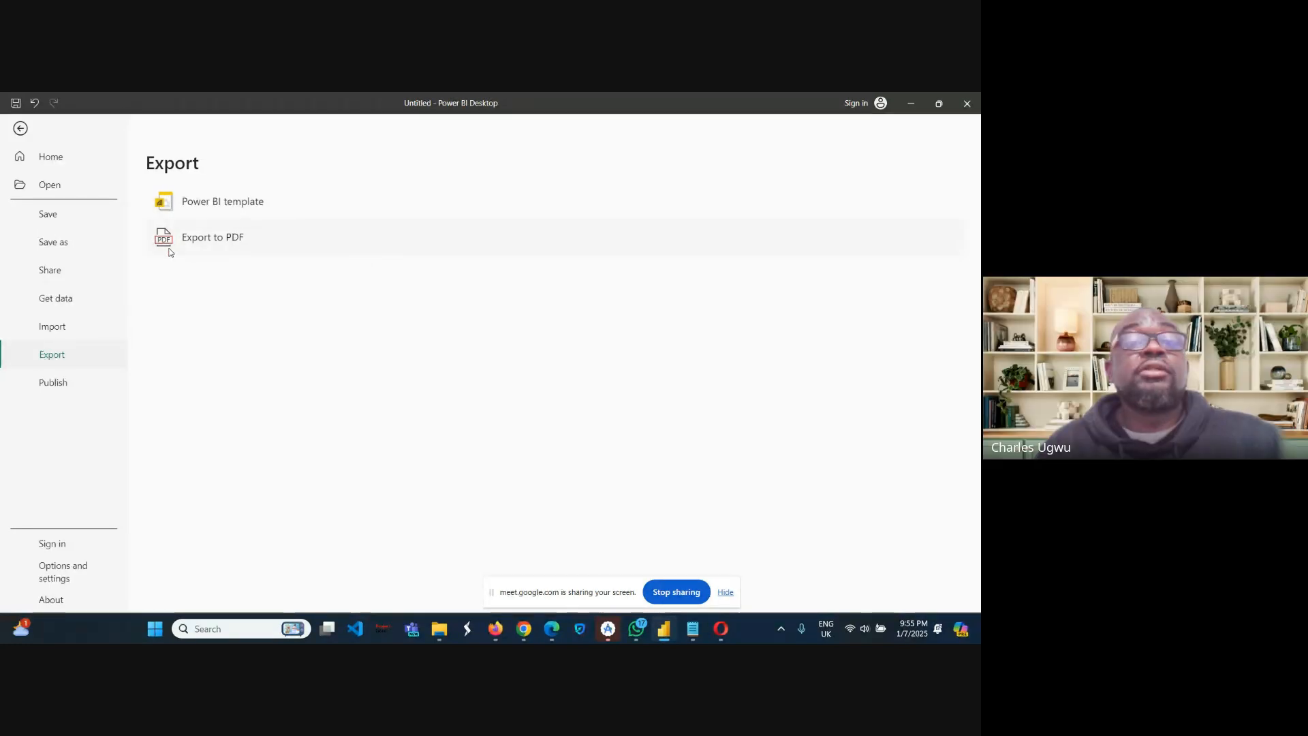
click(235, 240)
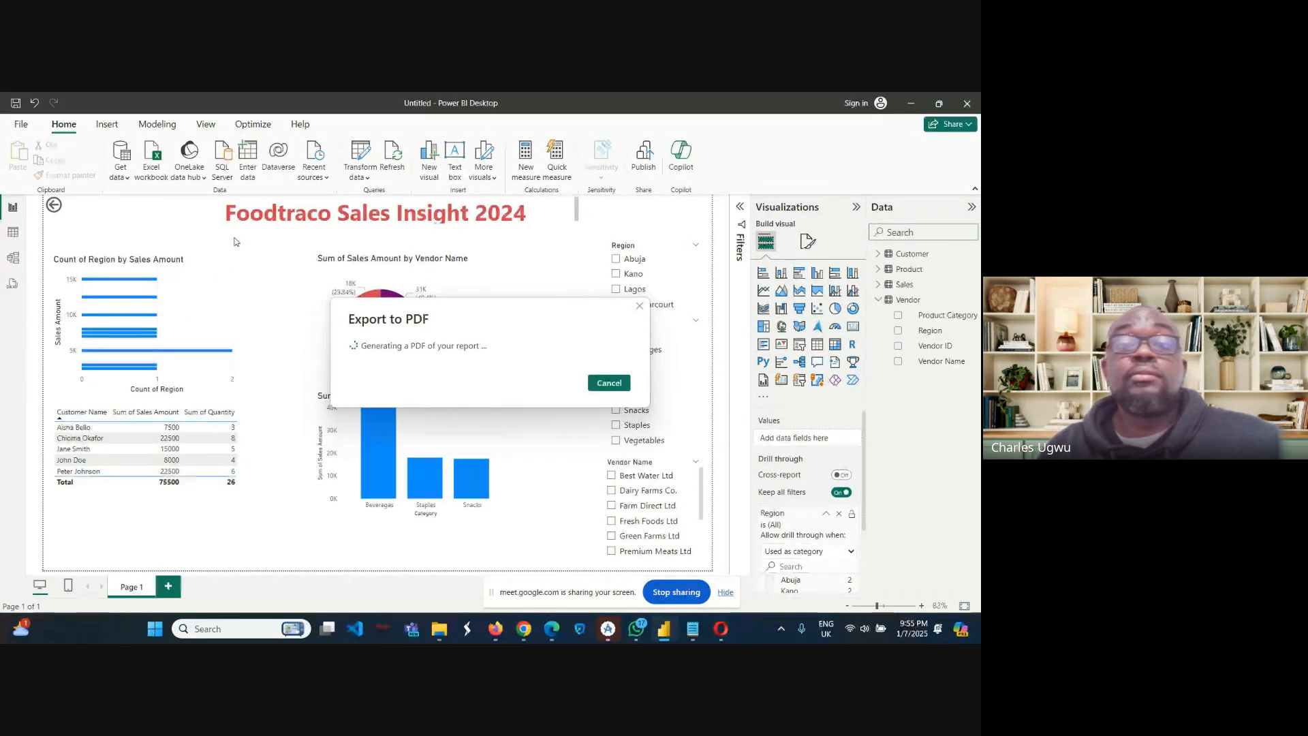
Switch to the Google Meet call in Chrome and stop sharing the screen.
key(alt+Tab)
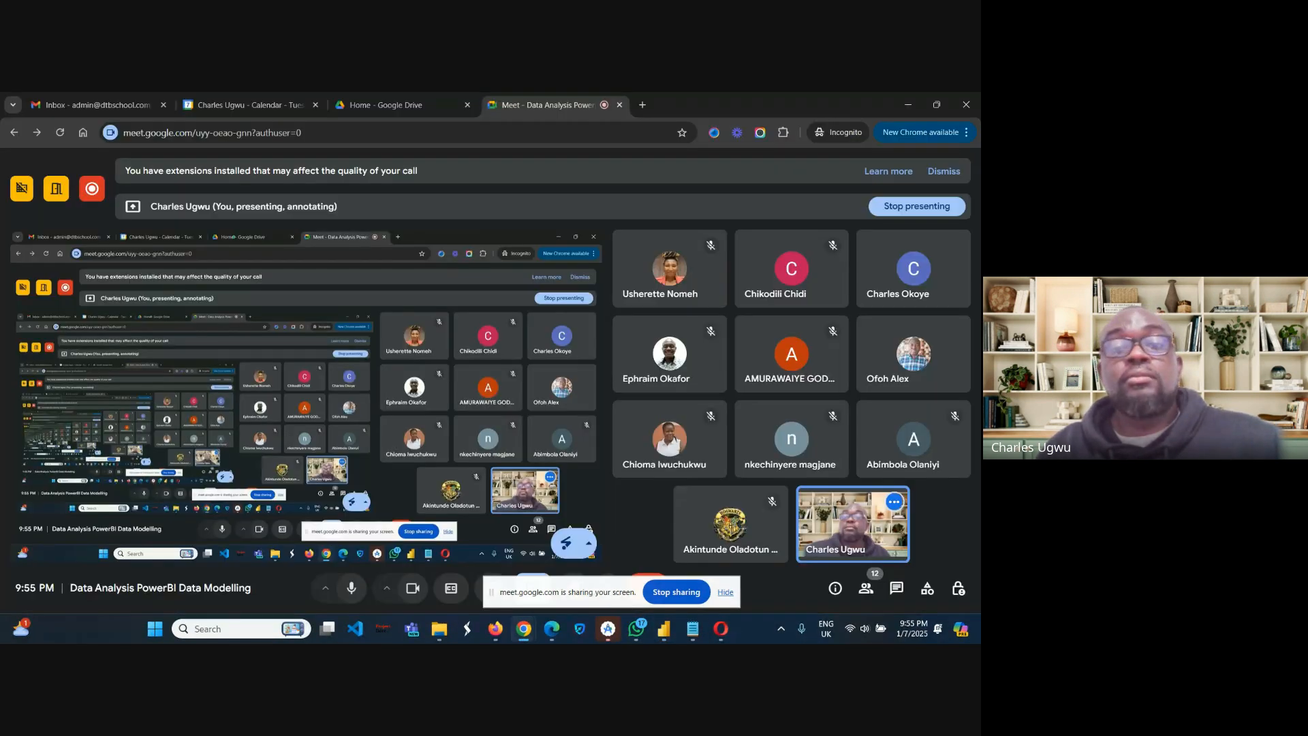
key(alt+Tab)
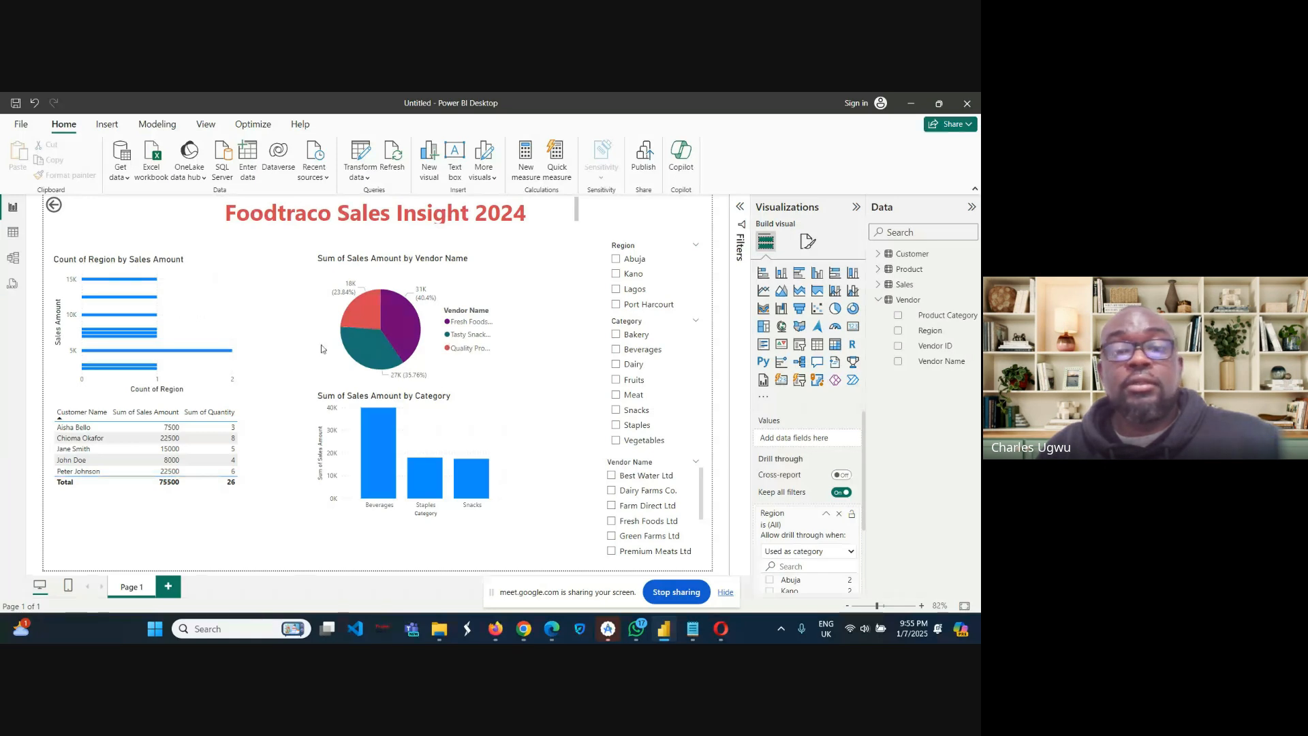
click(522, 632)
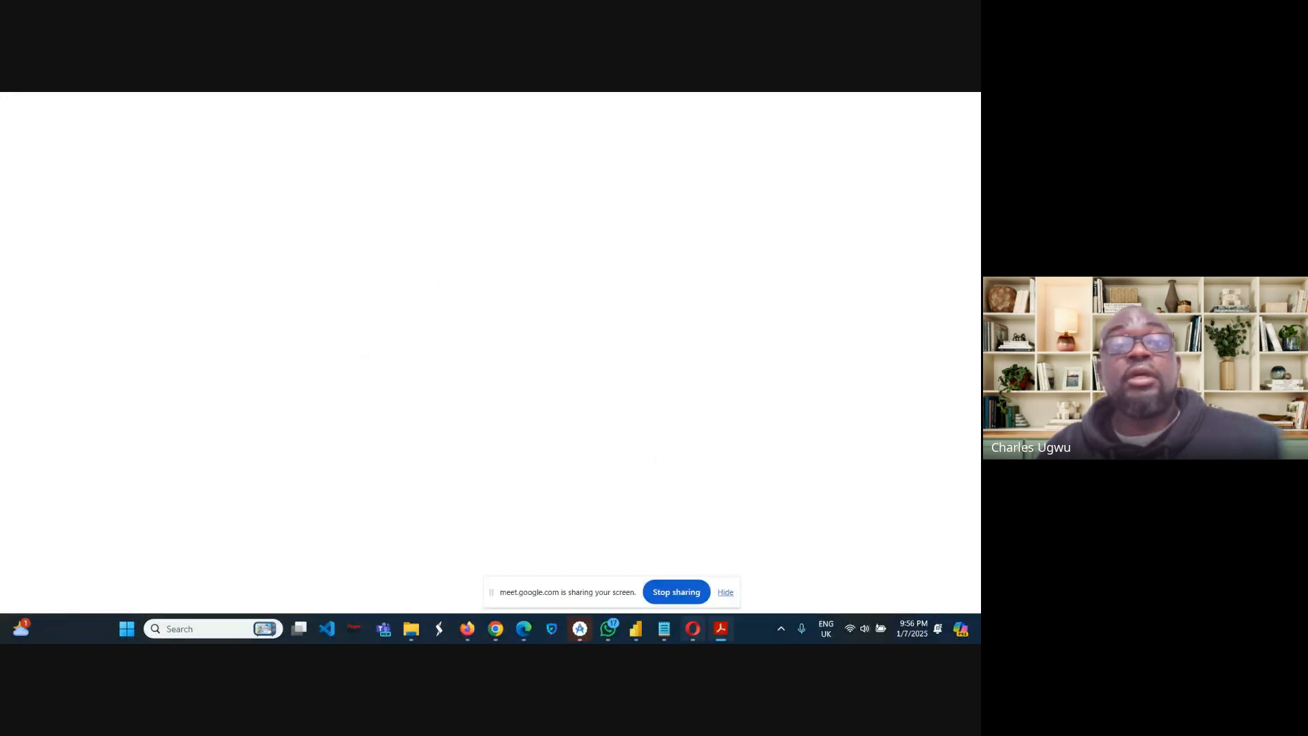
click(651, 592)
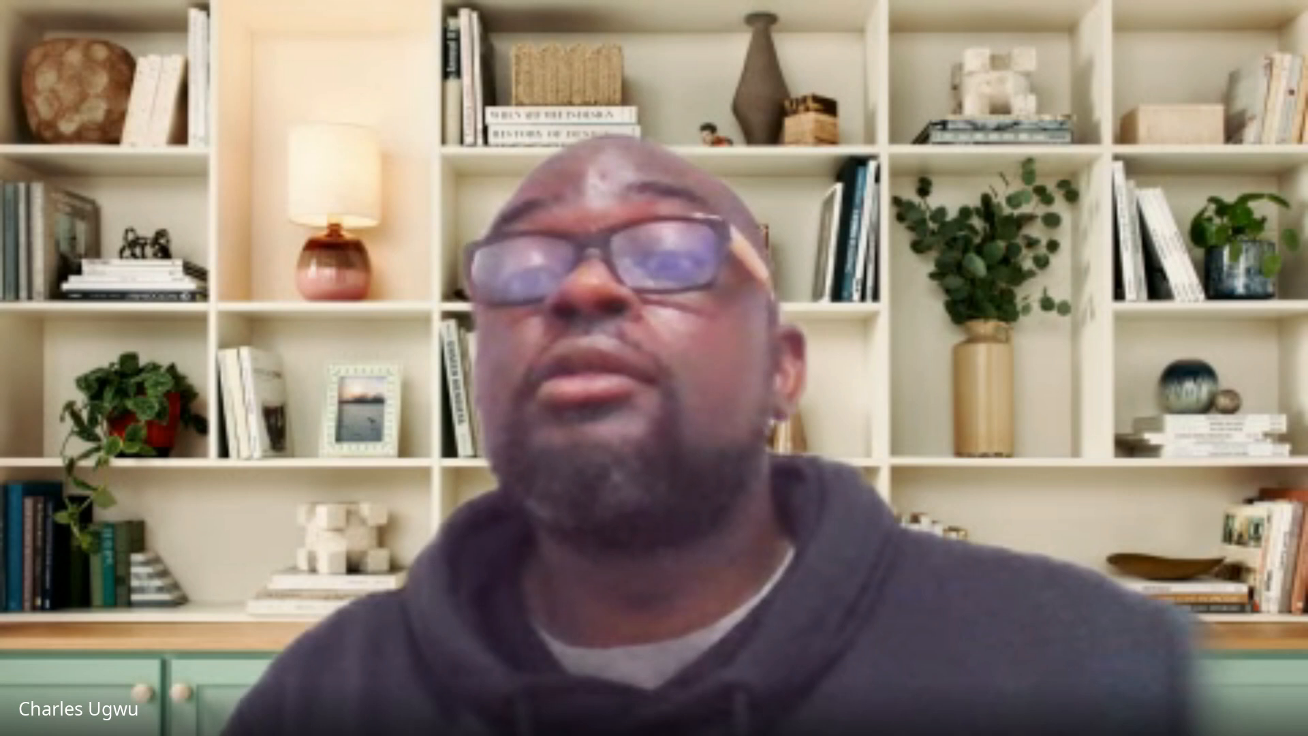